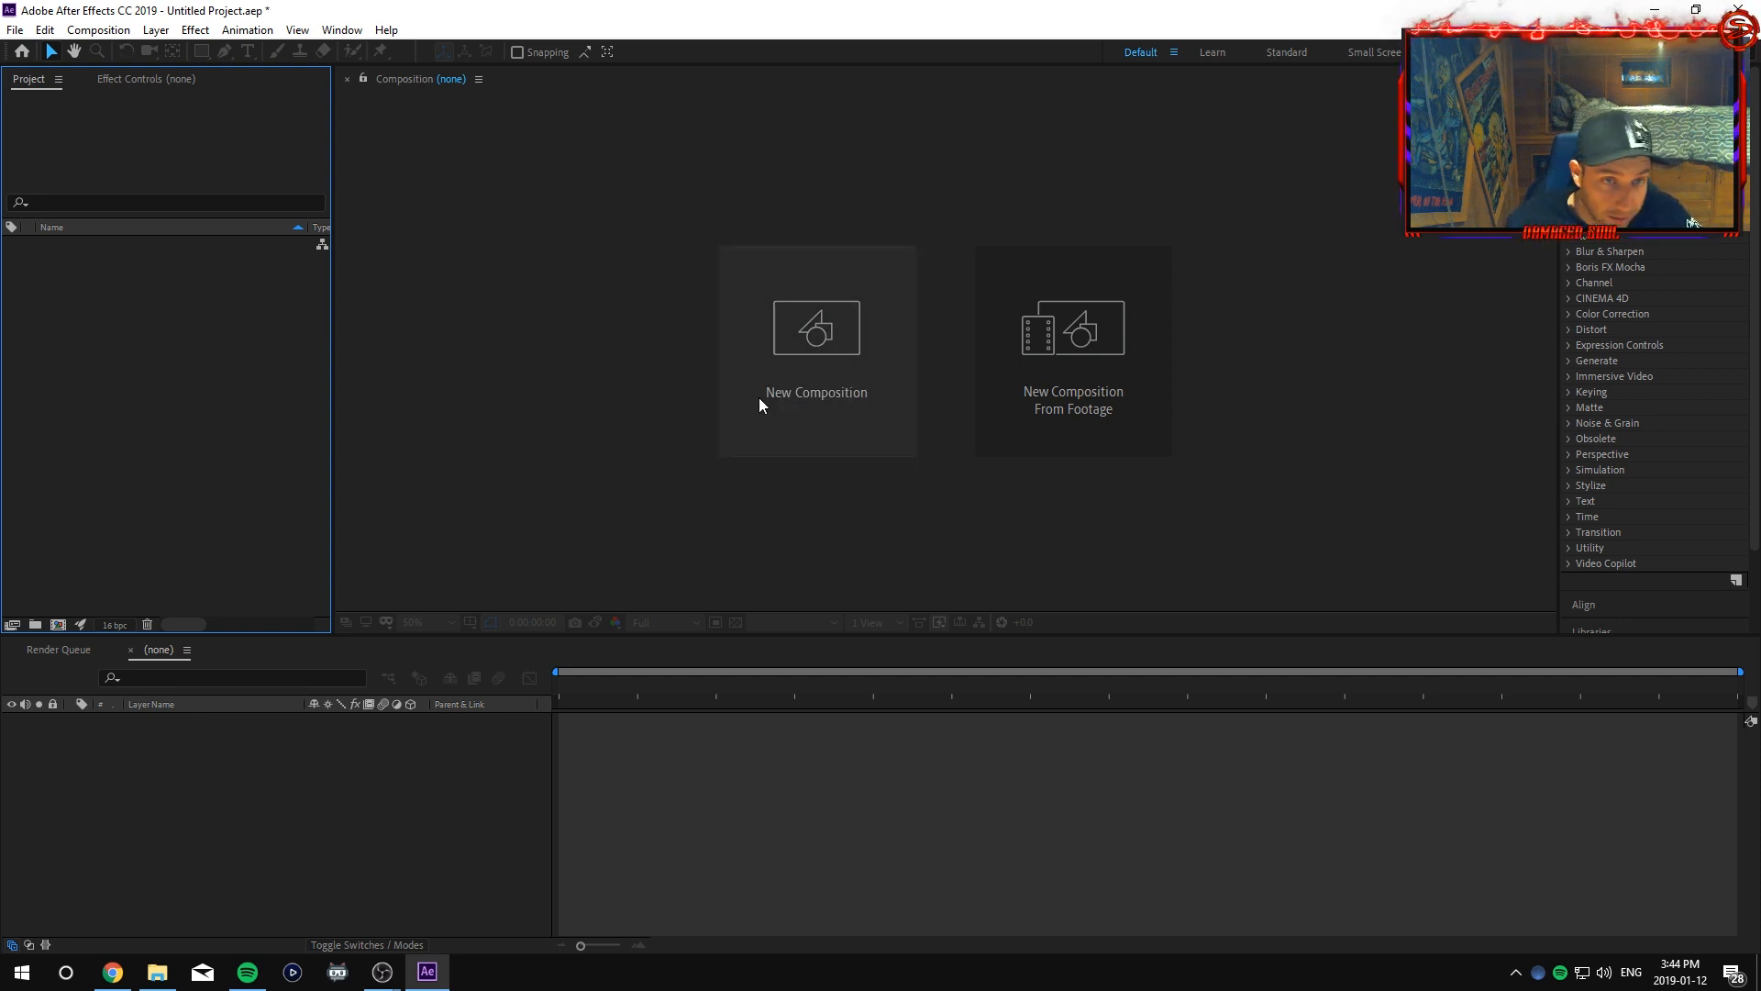
# Create a new 1920 x 1080 composition named Logo Animation.
pyautogui.click(808, 372)
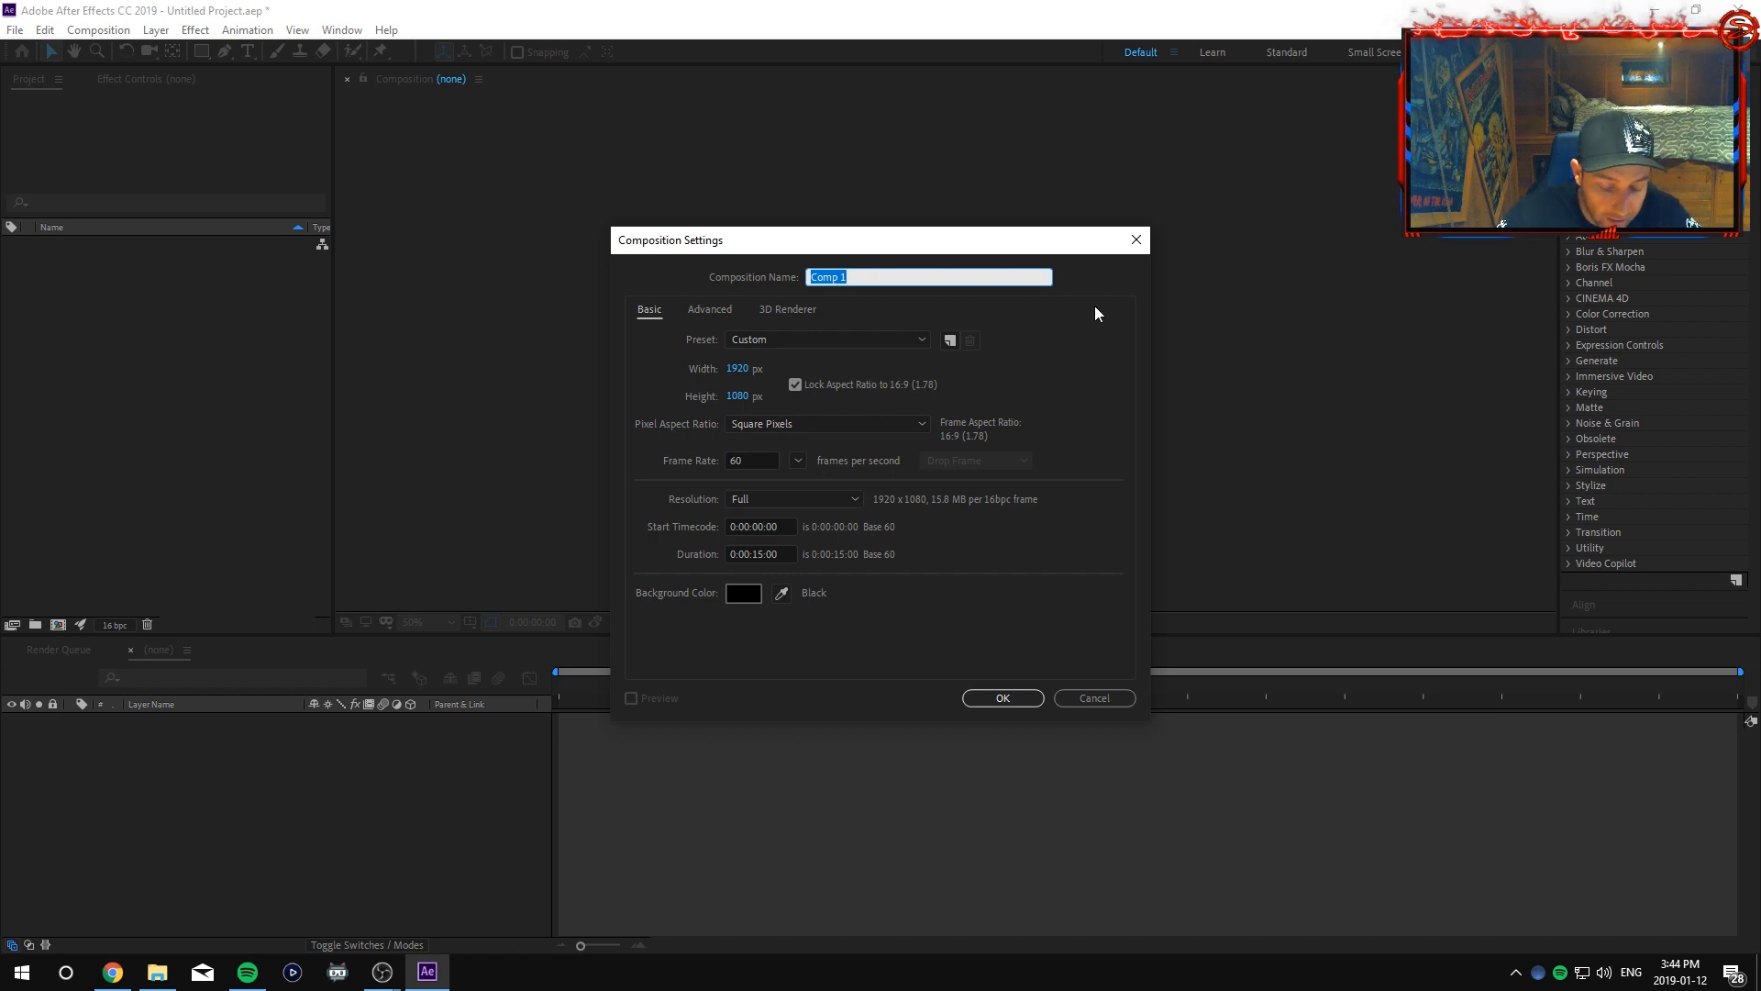
pyautogui.write('Logo')
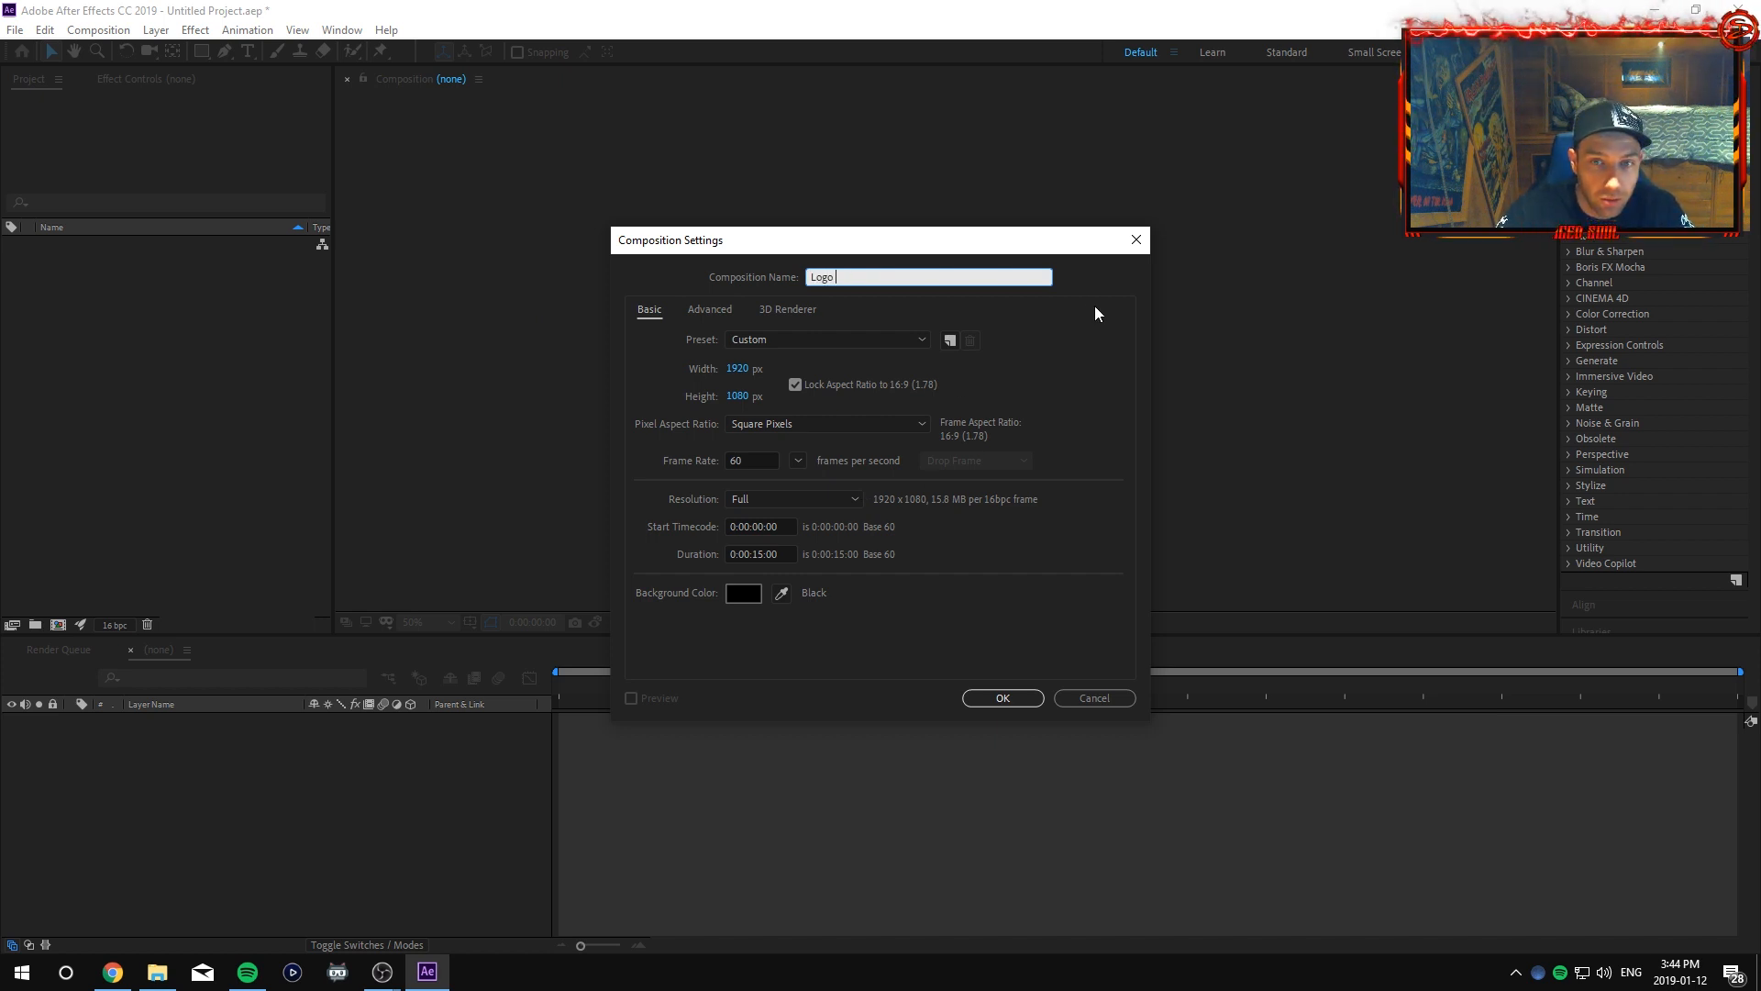
pyautogui.write(' Animaty')
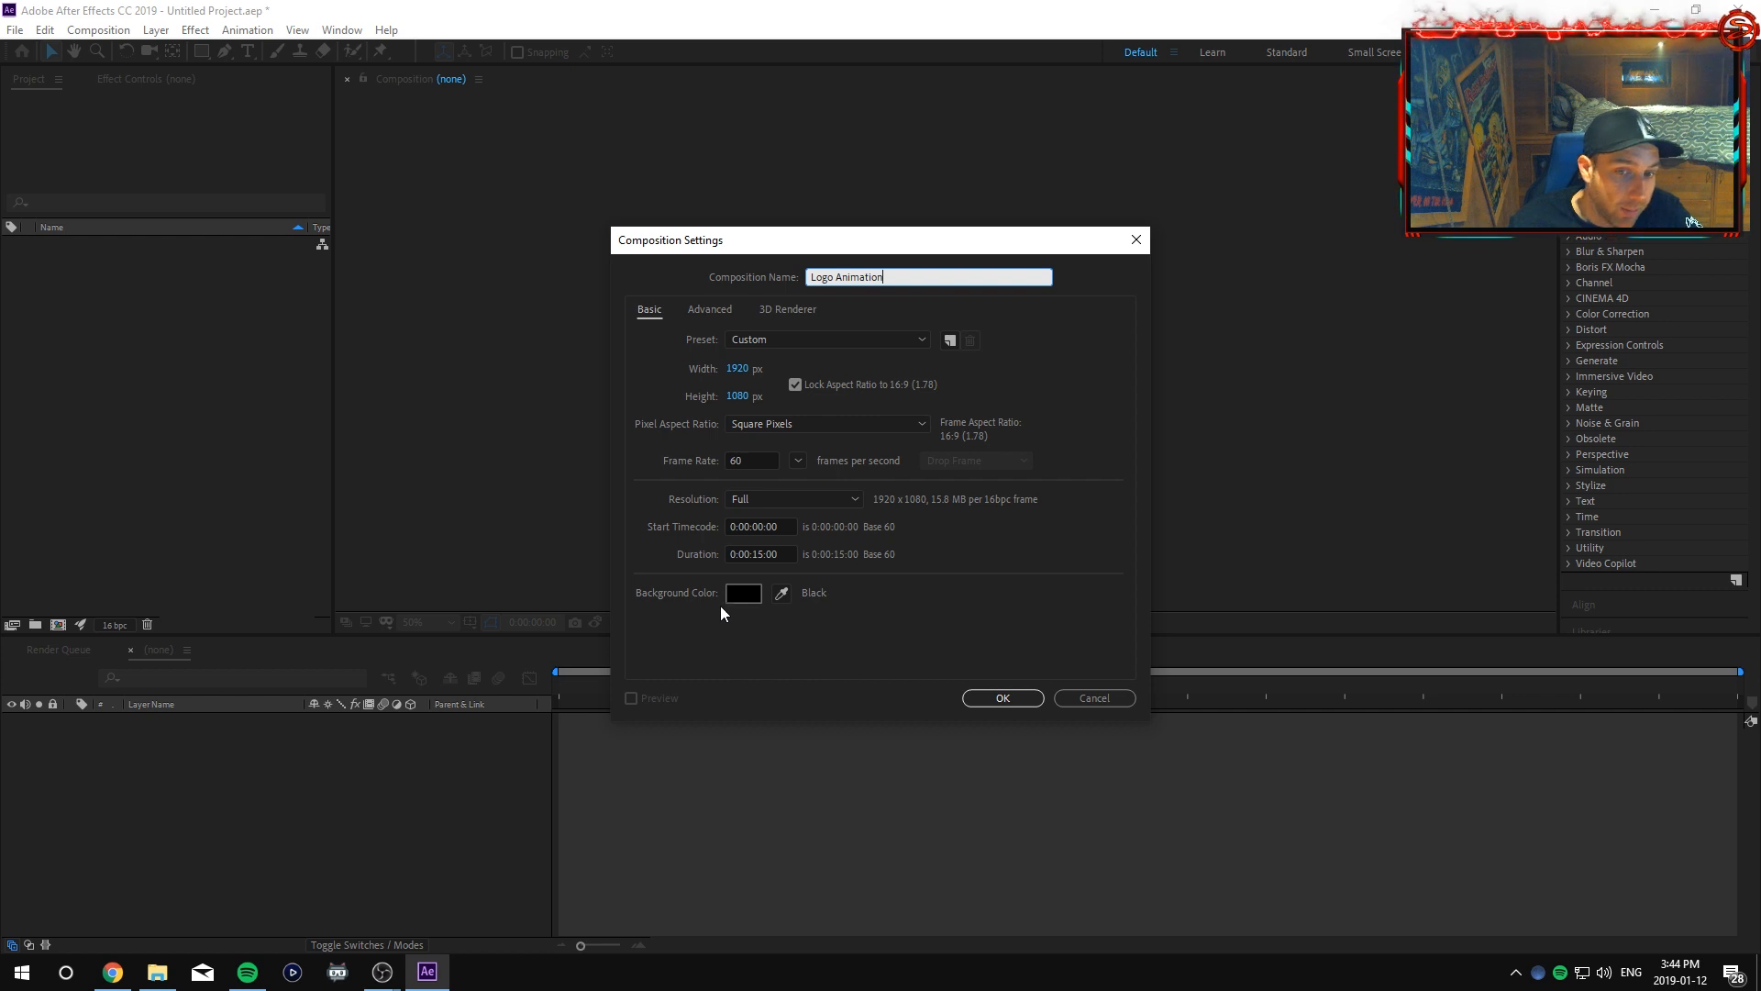
pyautogui.click(1002, 698)
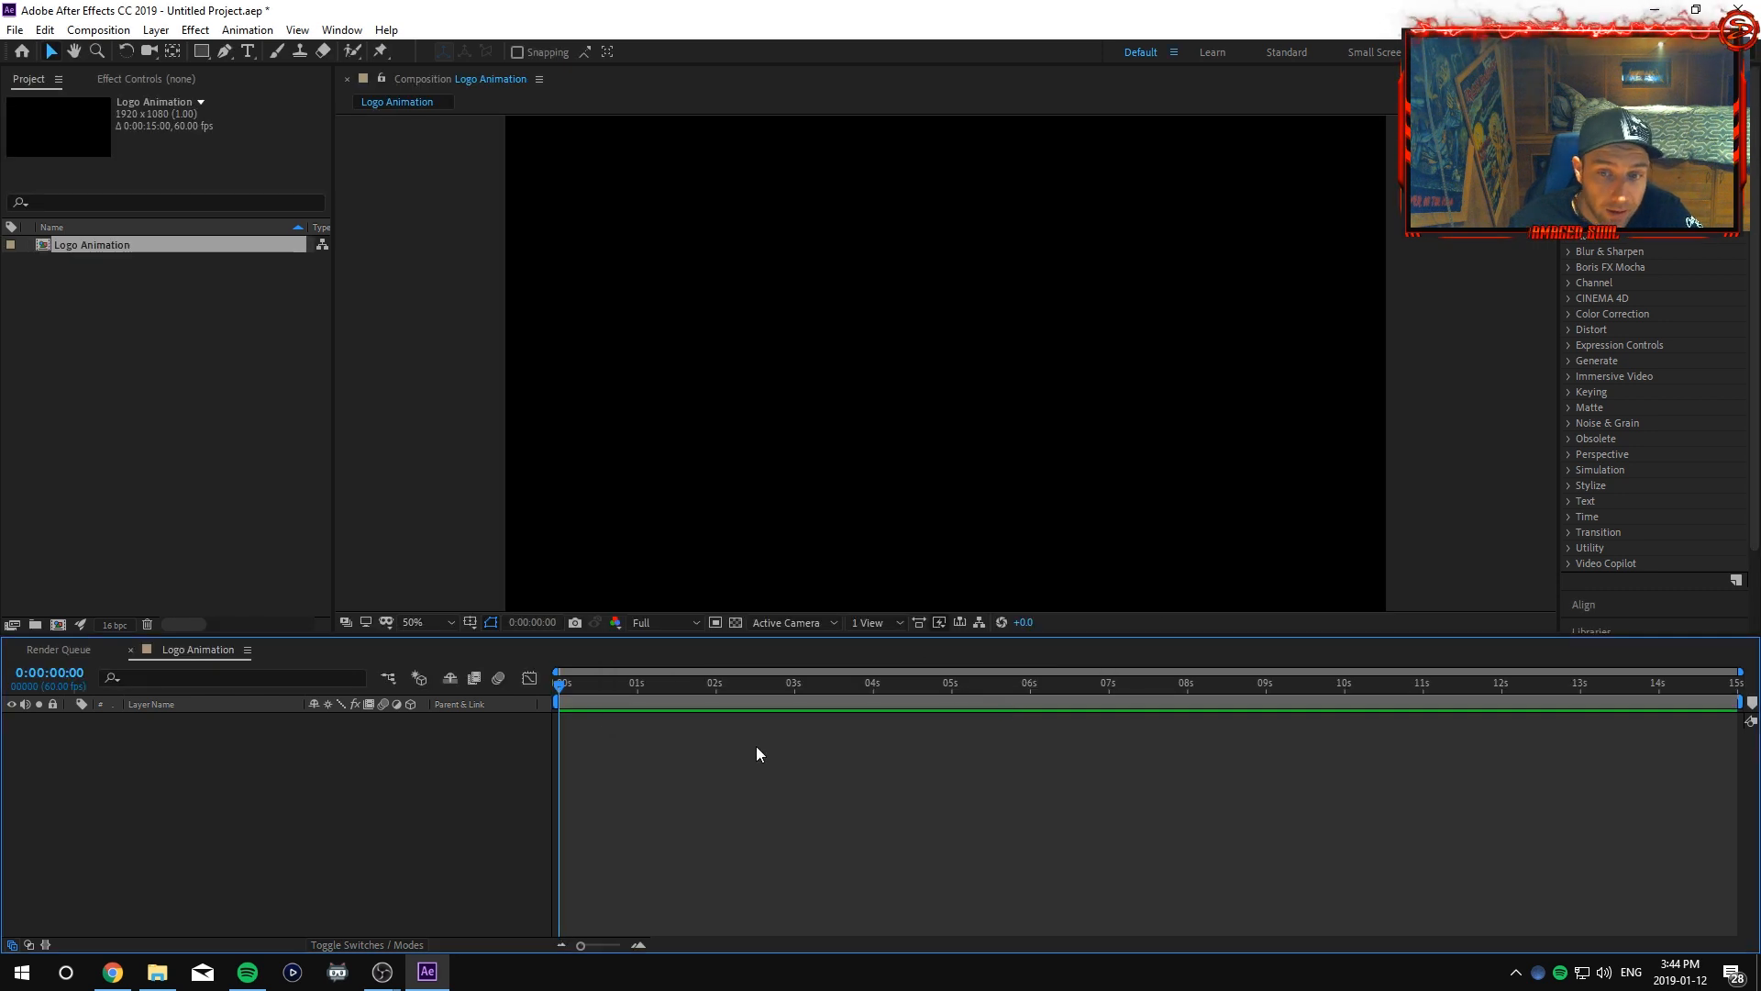
# Import the LOGO ANIMATION MASCOT image from the MY ART folder and add it as a layer in the composition.
pyautogui.rightClick(162, 386)
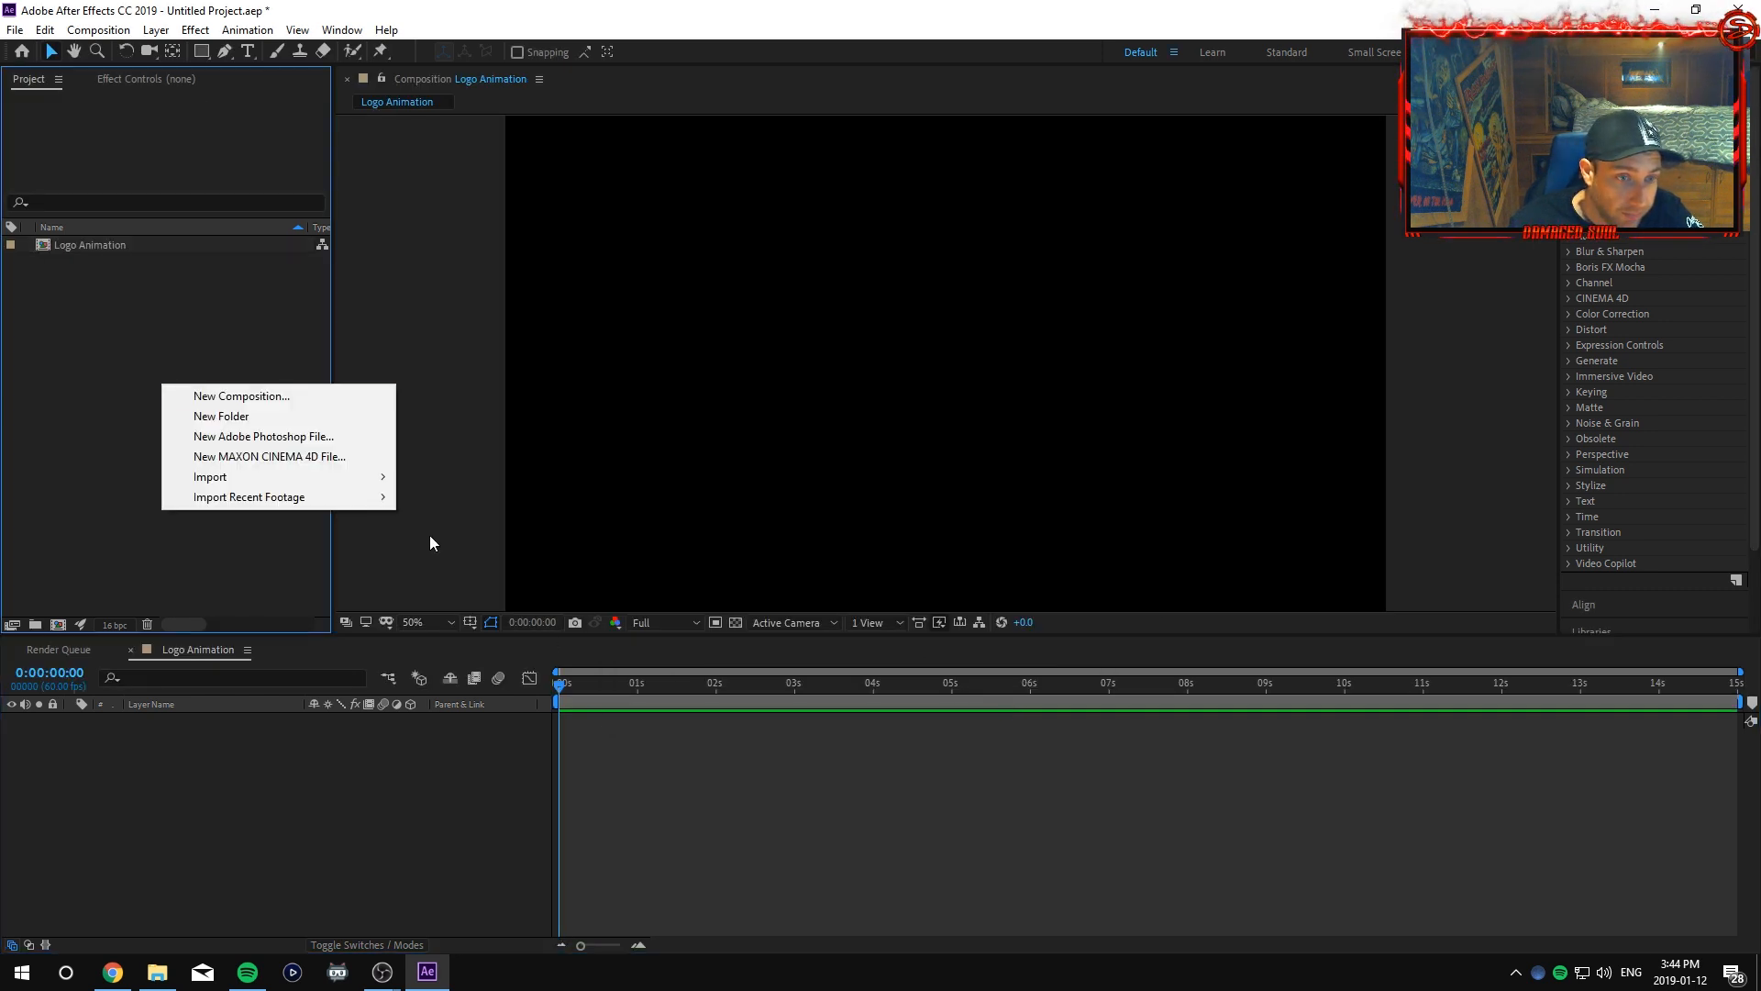
pyautogui.moveTo(320, 479)
pyautogui.click(449, 477)
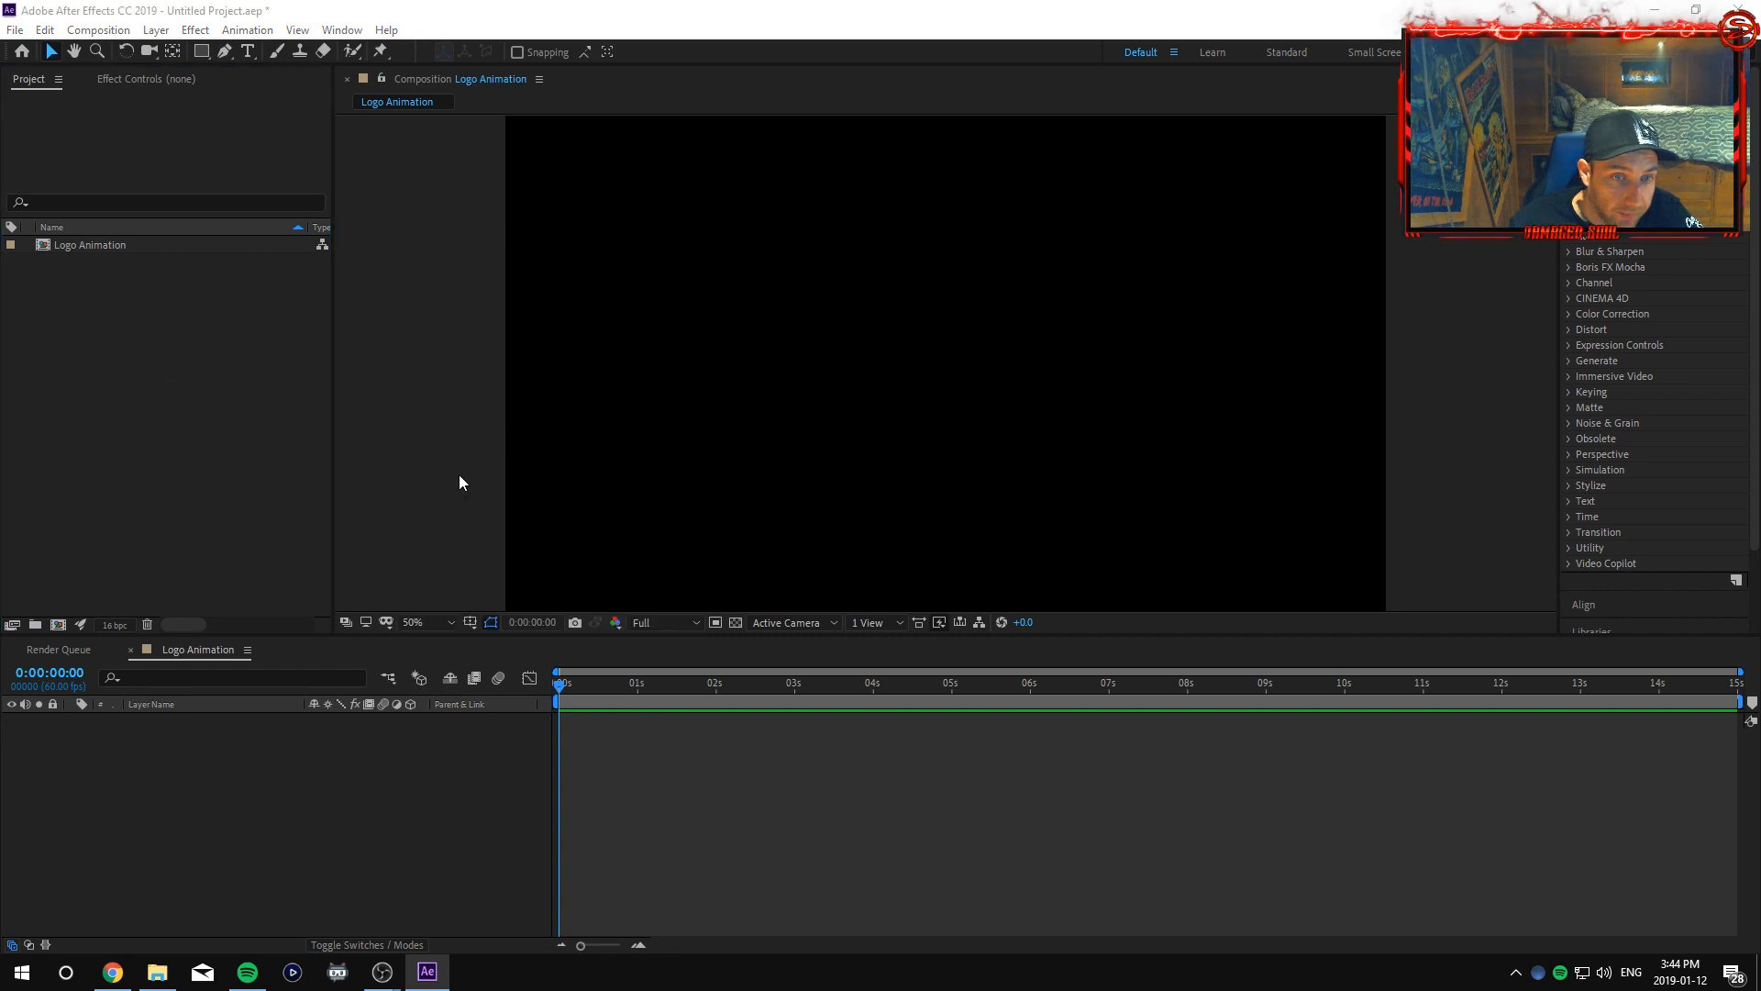
pyautogui.scroll(-1, 211, 349)
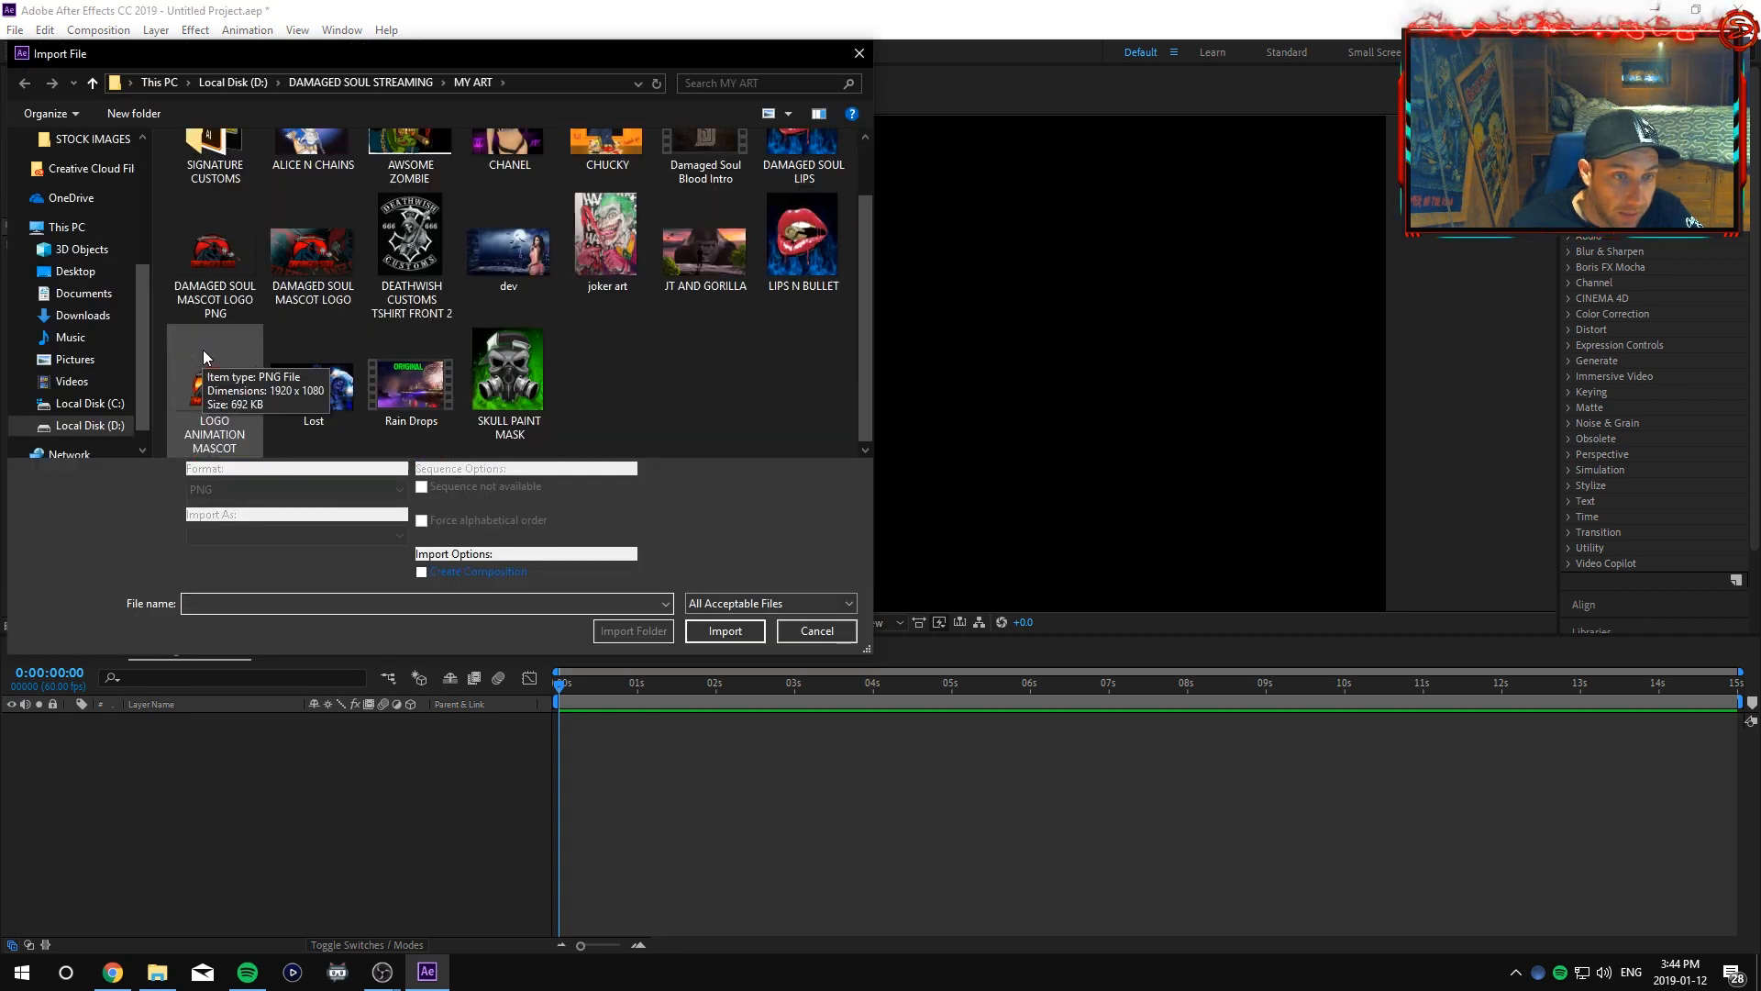
pyautogui.click(208, 353)
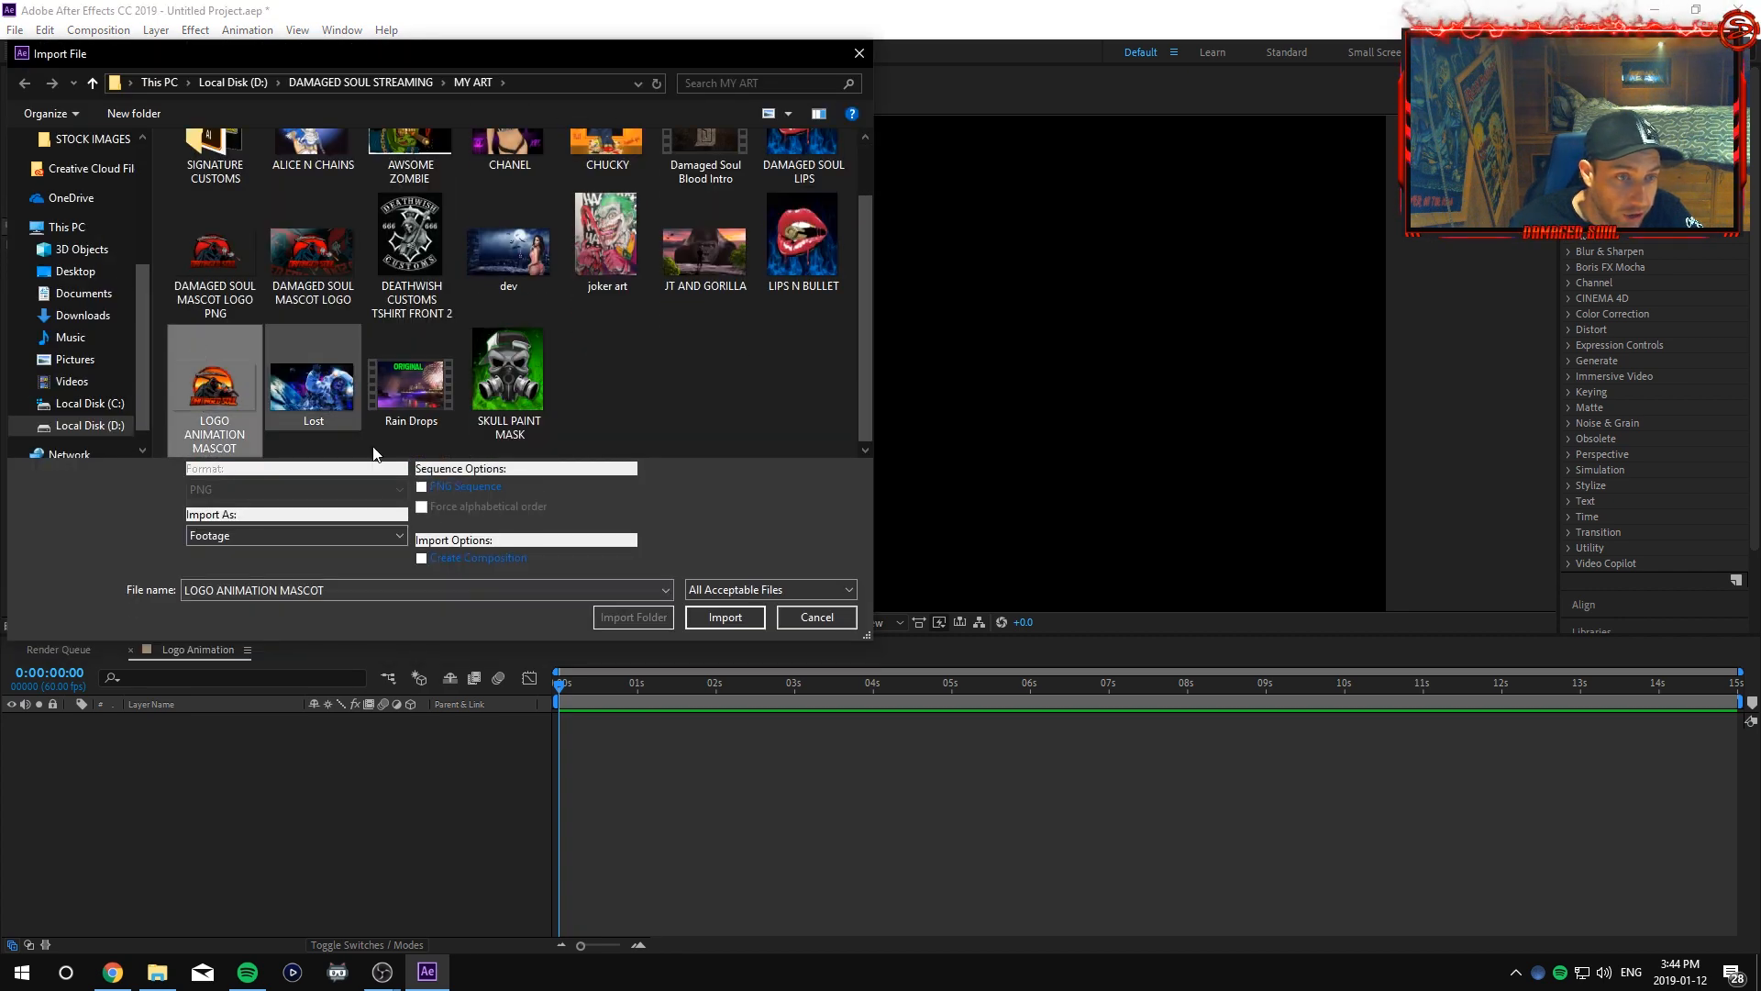
pyautogui.click(725, 617)
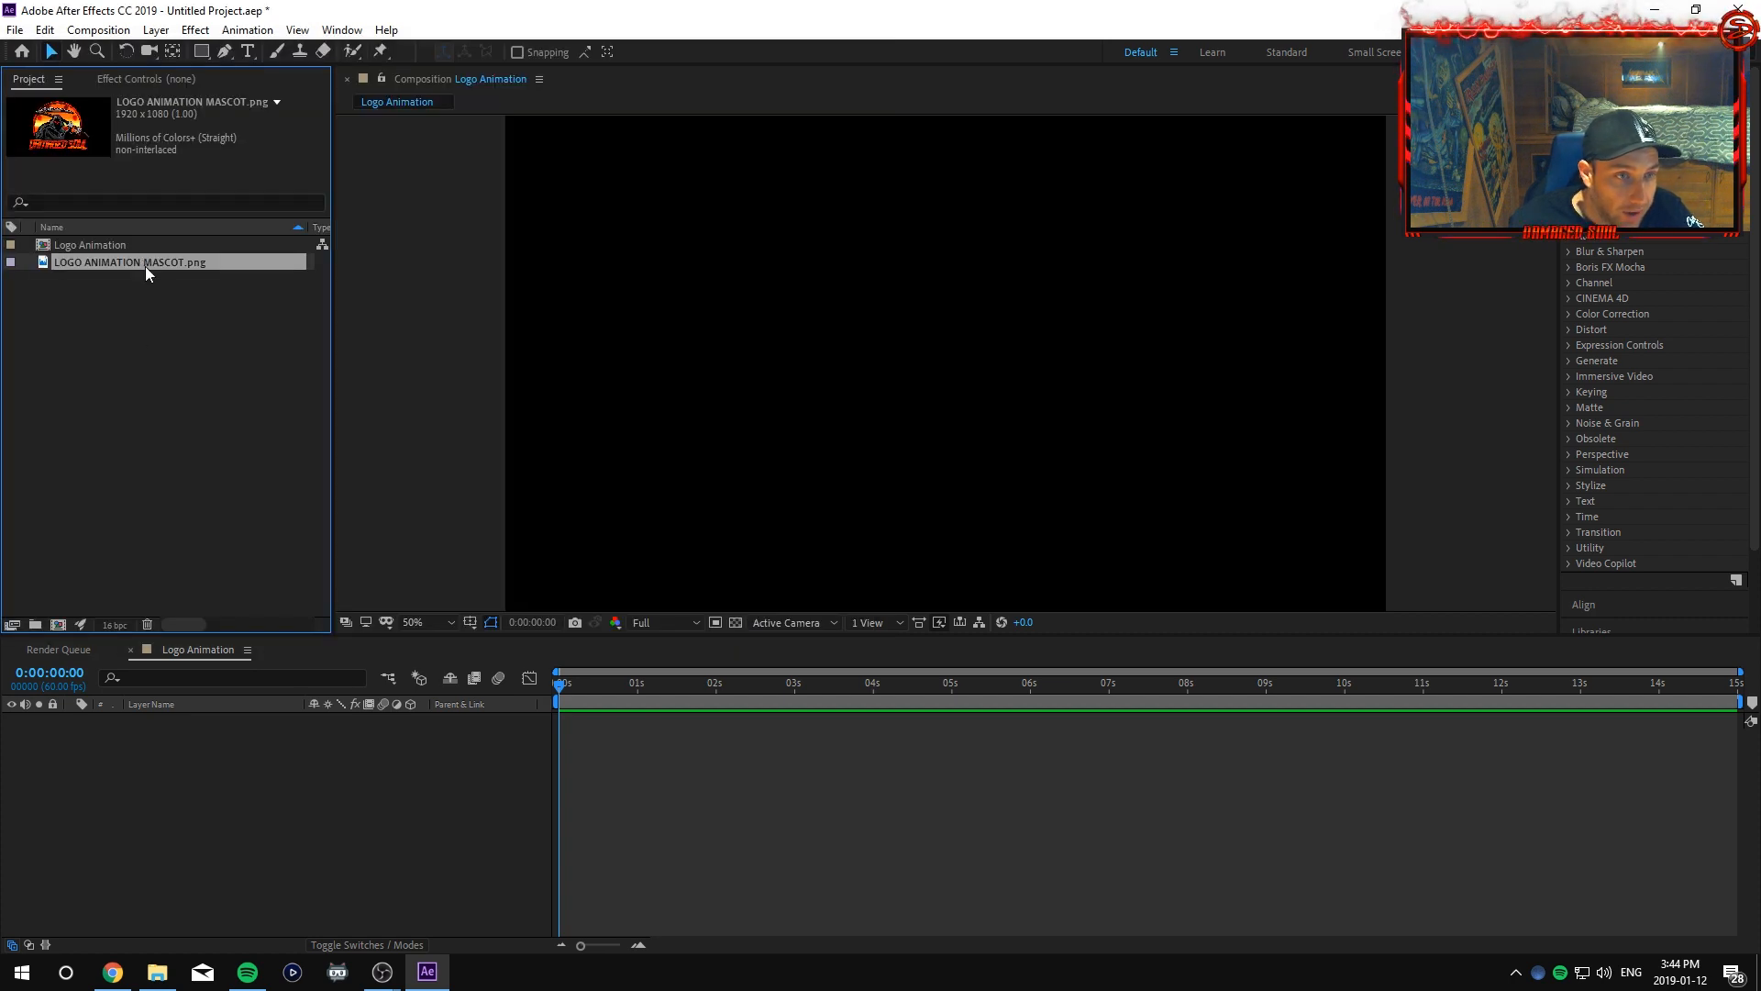
pyautogui.moveTo(145, 266); pyautogui.dragTo(261, 756)
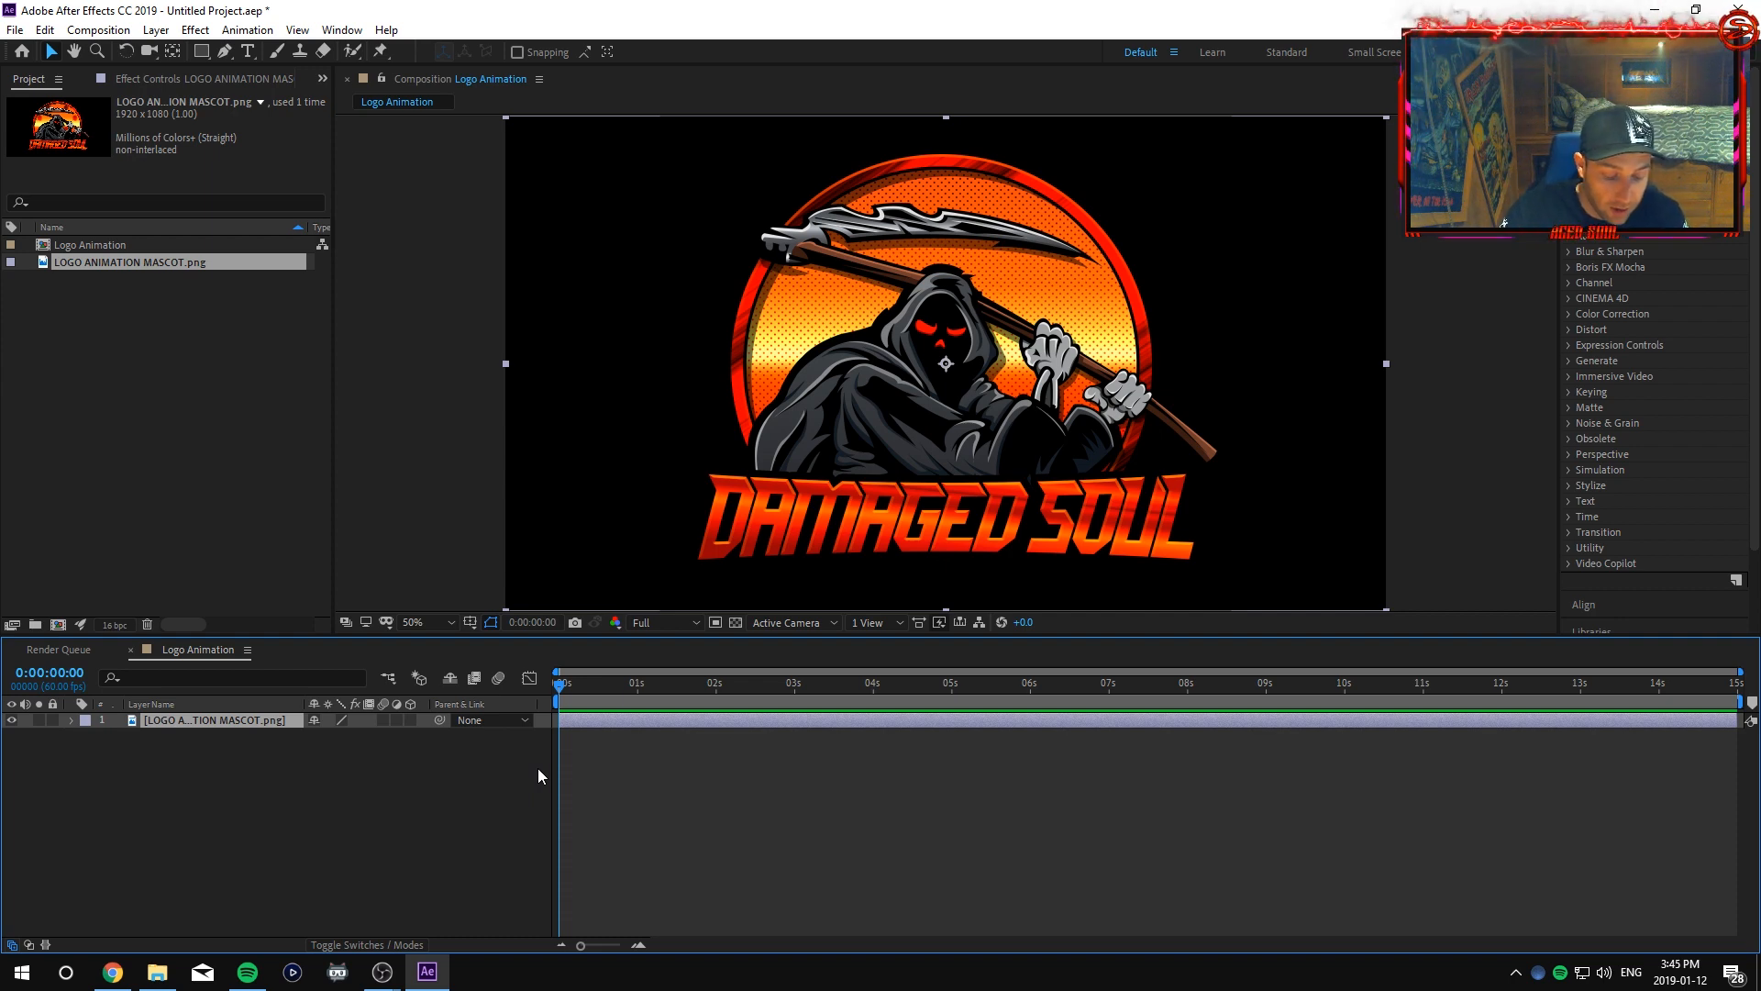
# Apply the CC Light Sweep effect to the logo layer.
pyautogui.hotkey('ctrl', 'space')
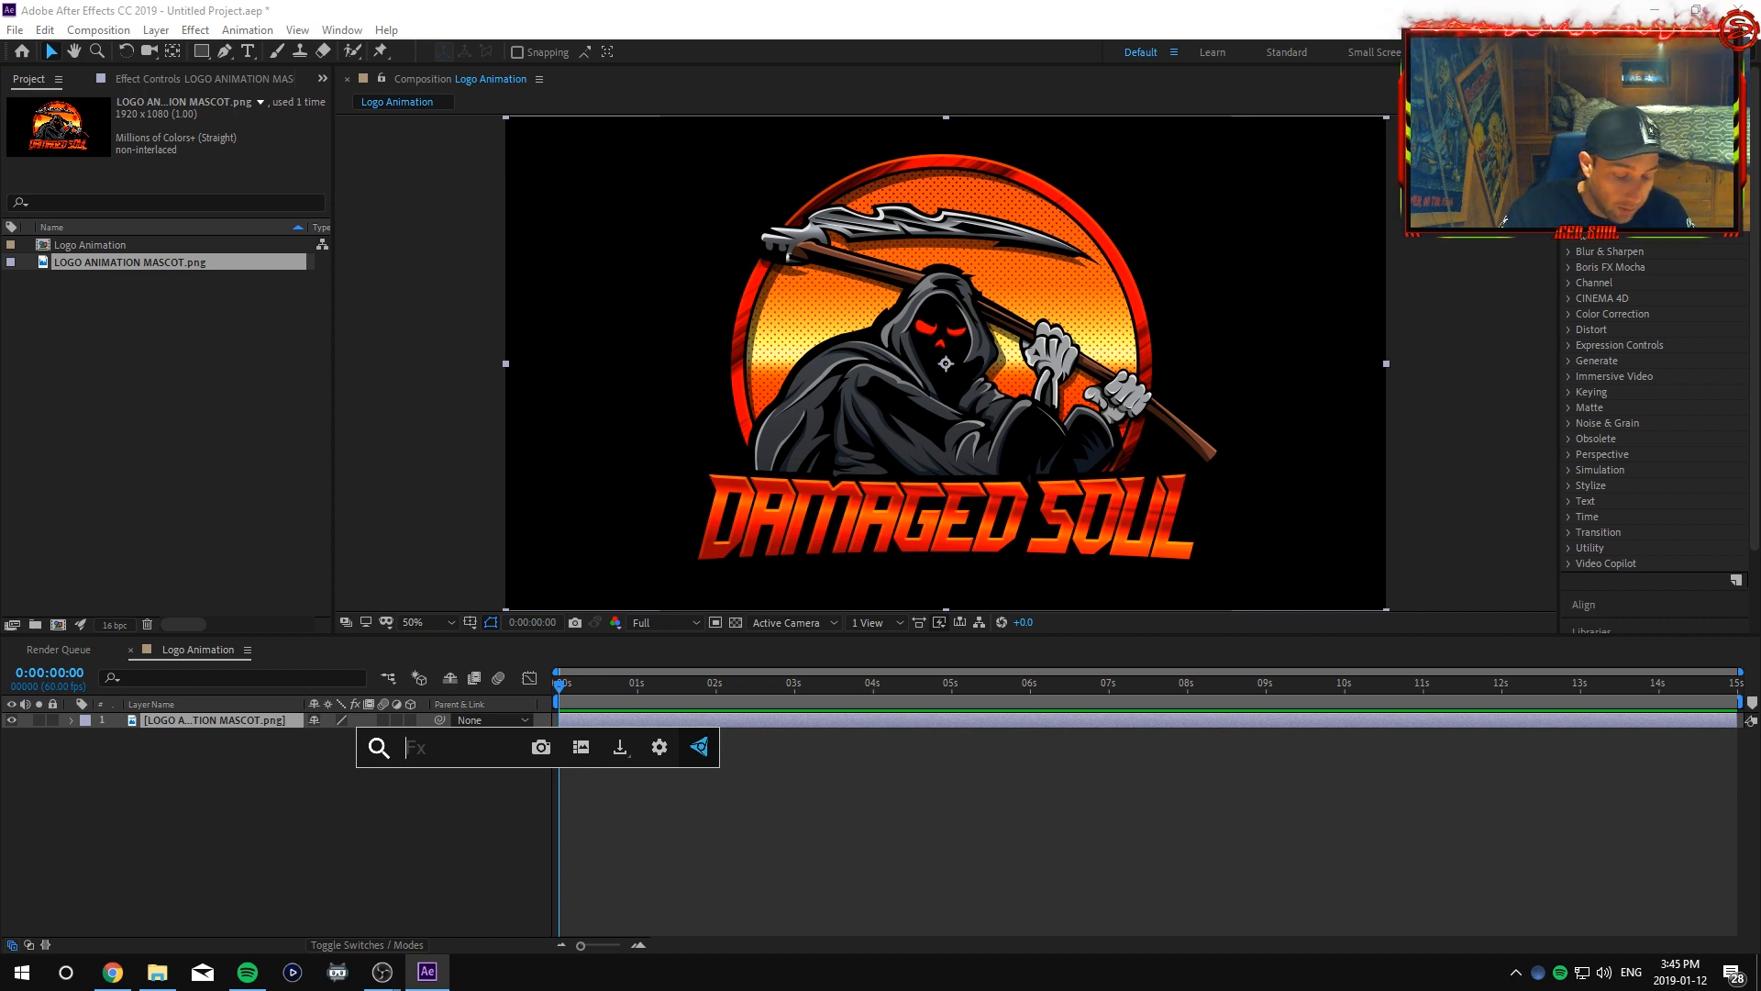
pyautogui.write('cc')
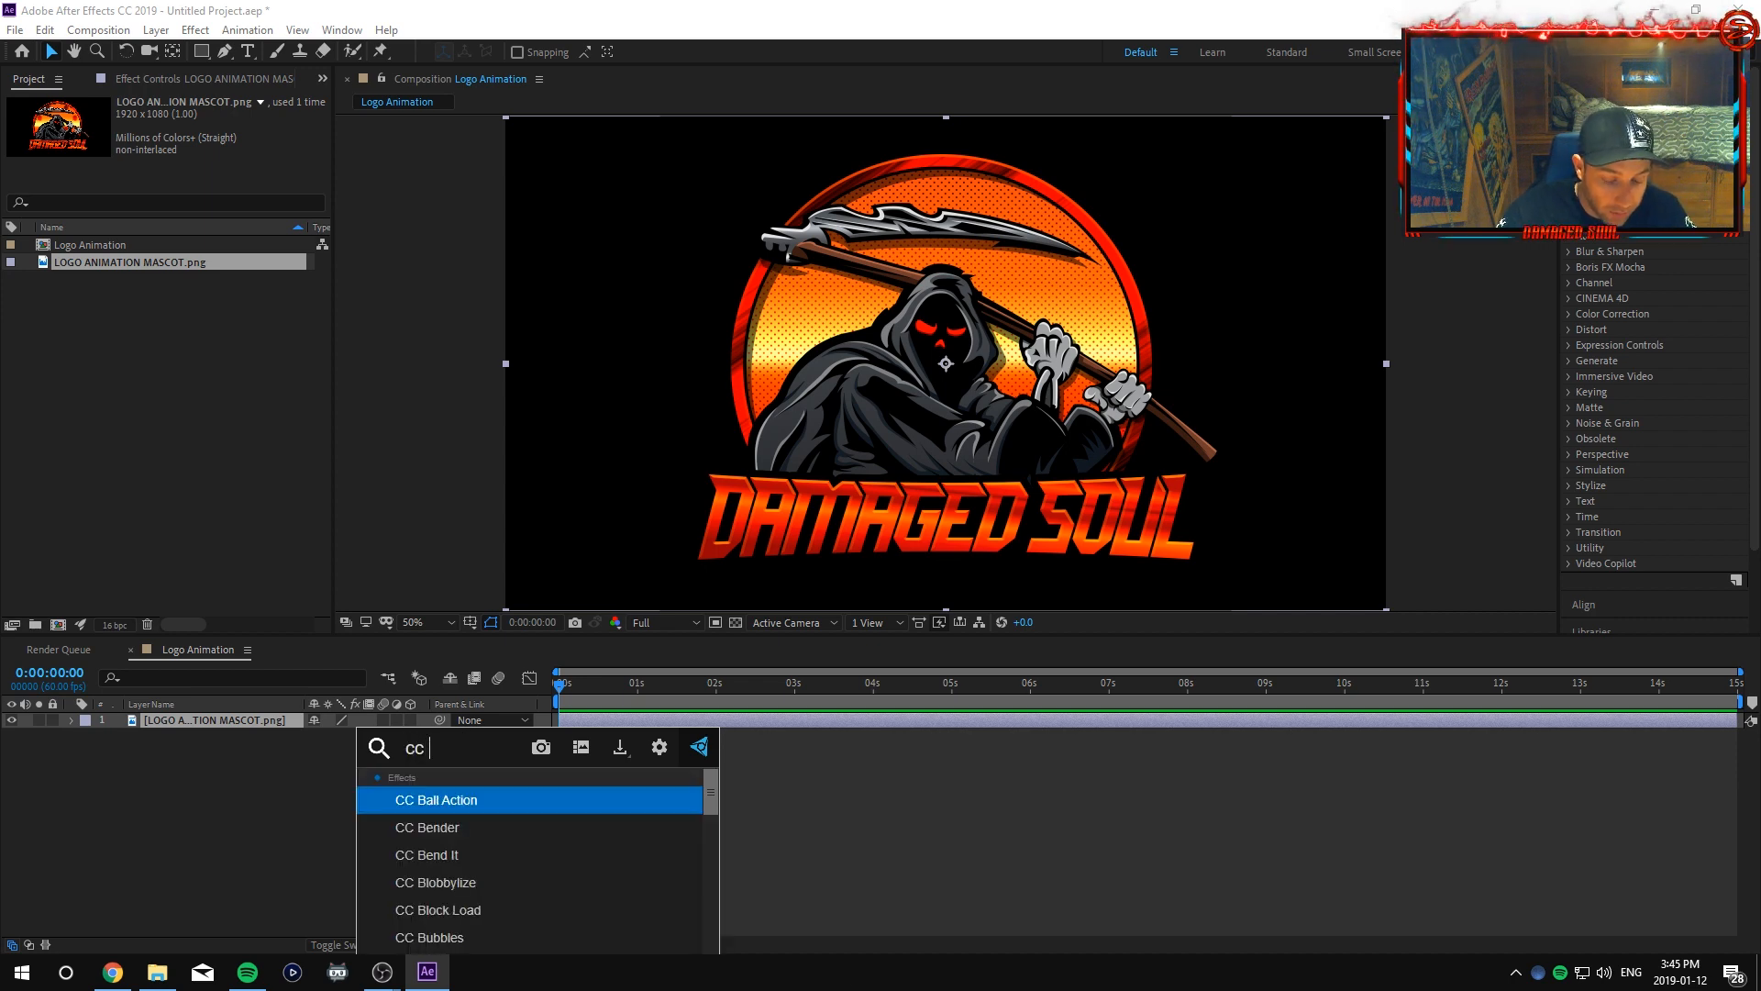
pyautogui.write(' light ')
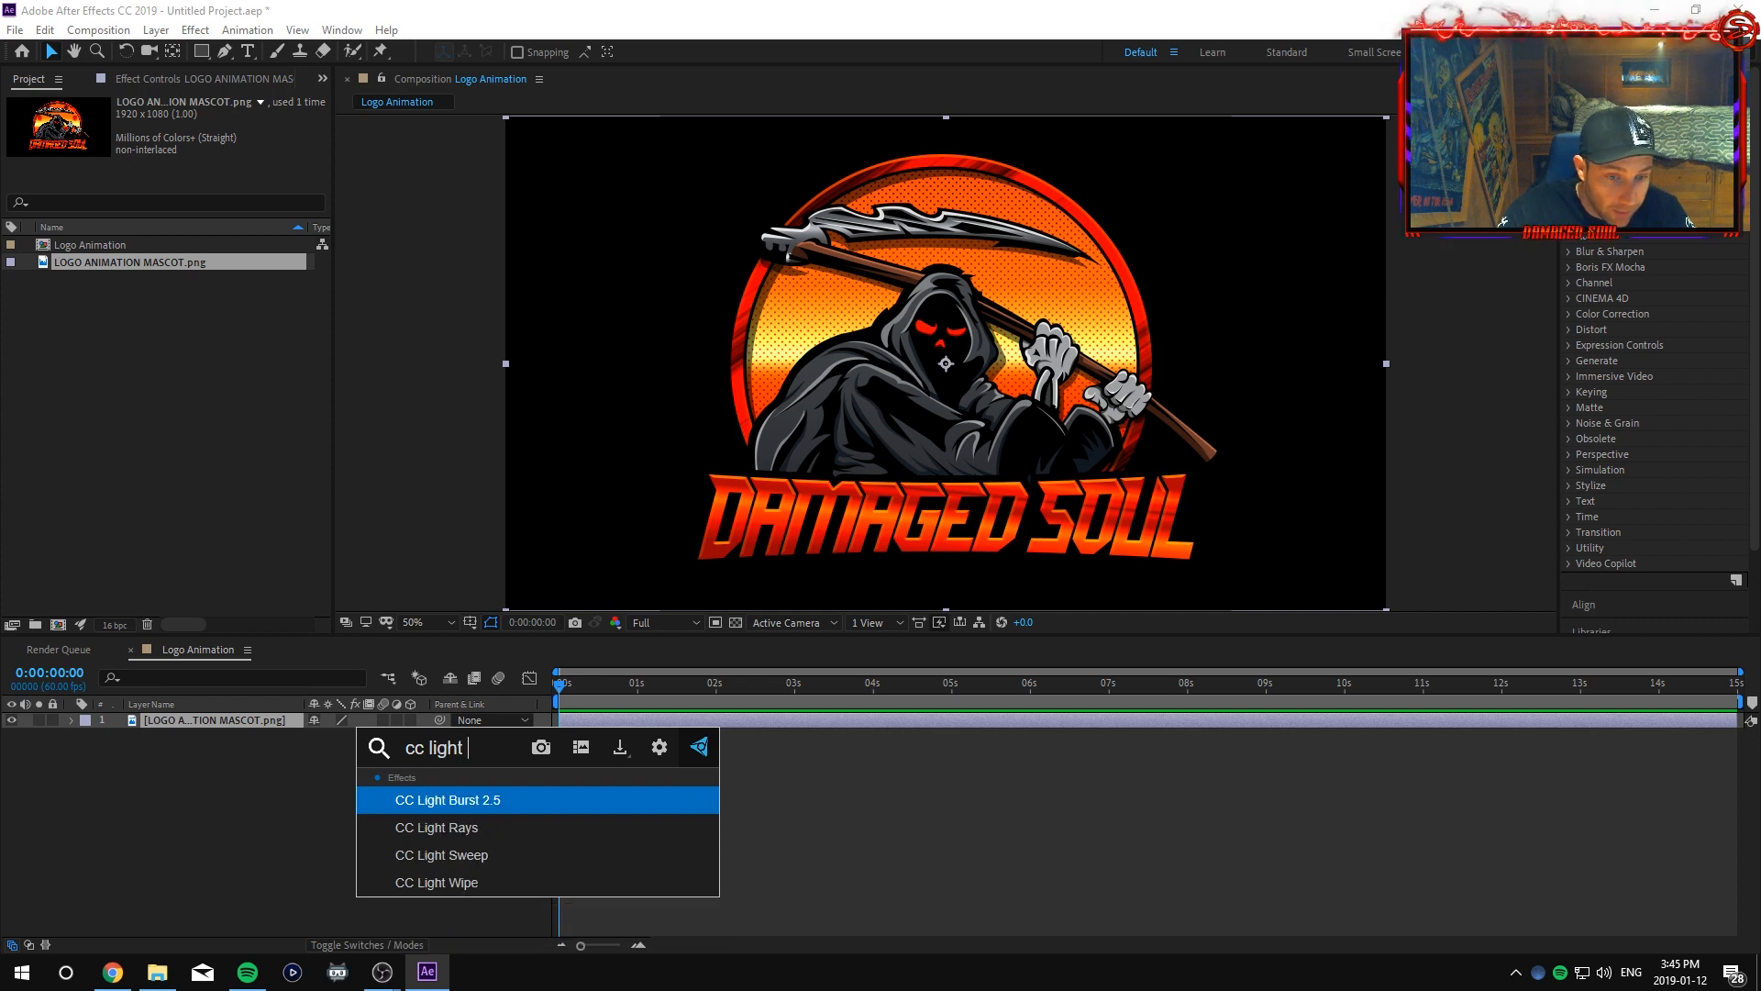
pyautogui.write('s')
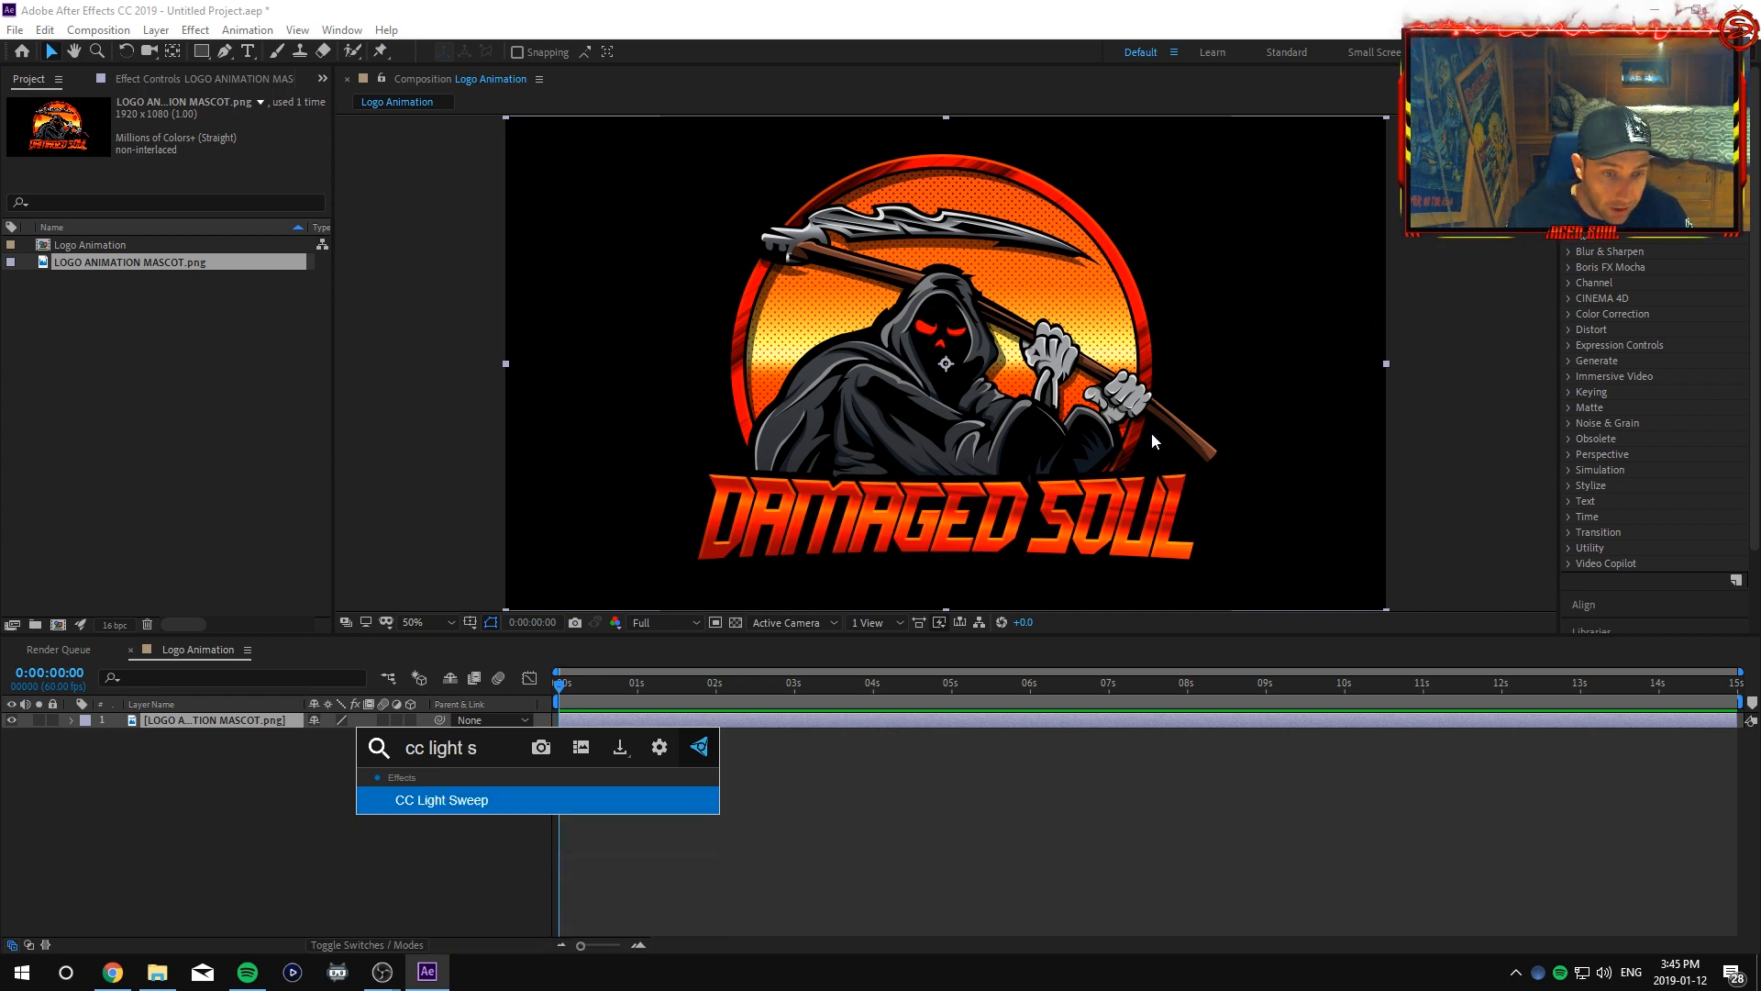
pyautogui.click(440, 801)
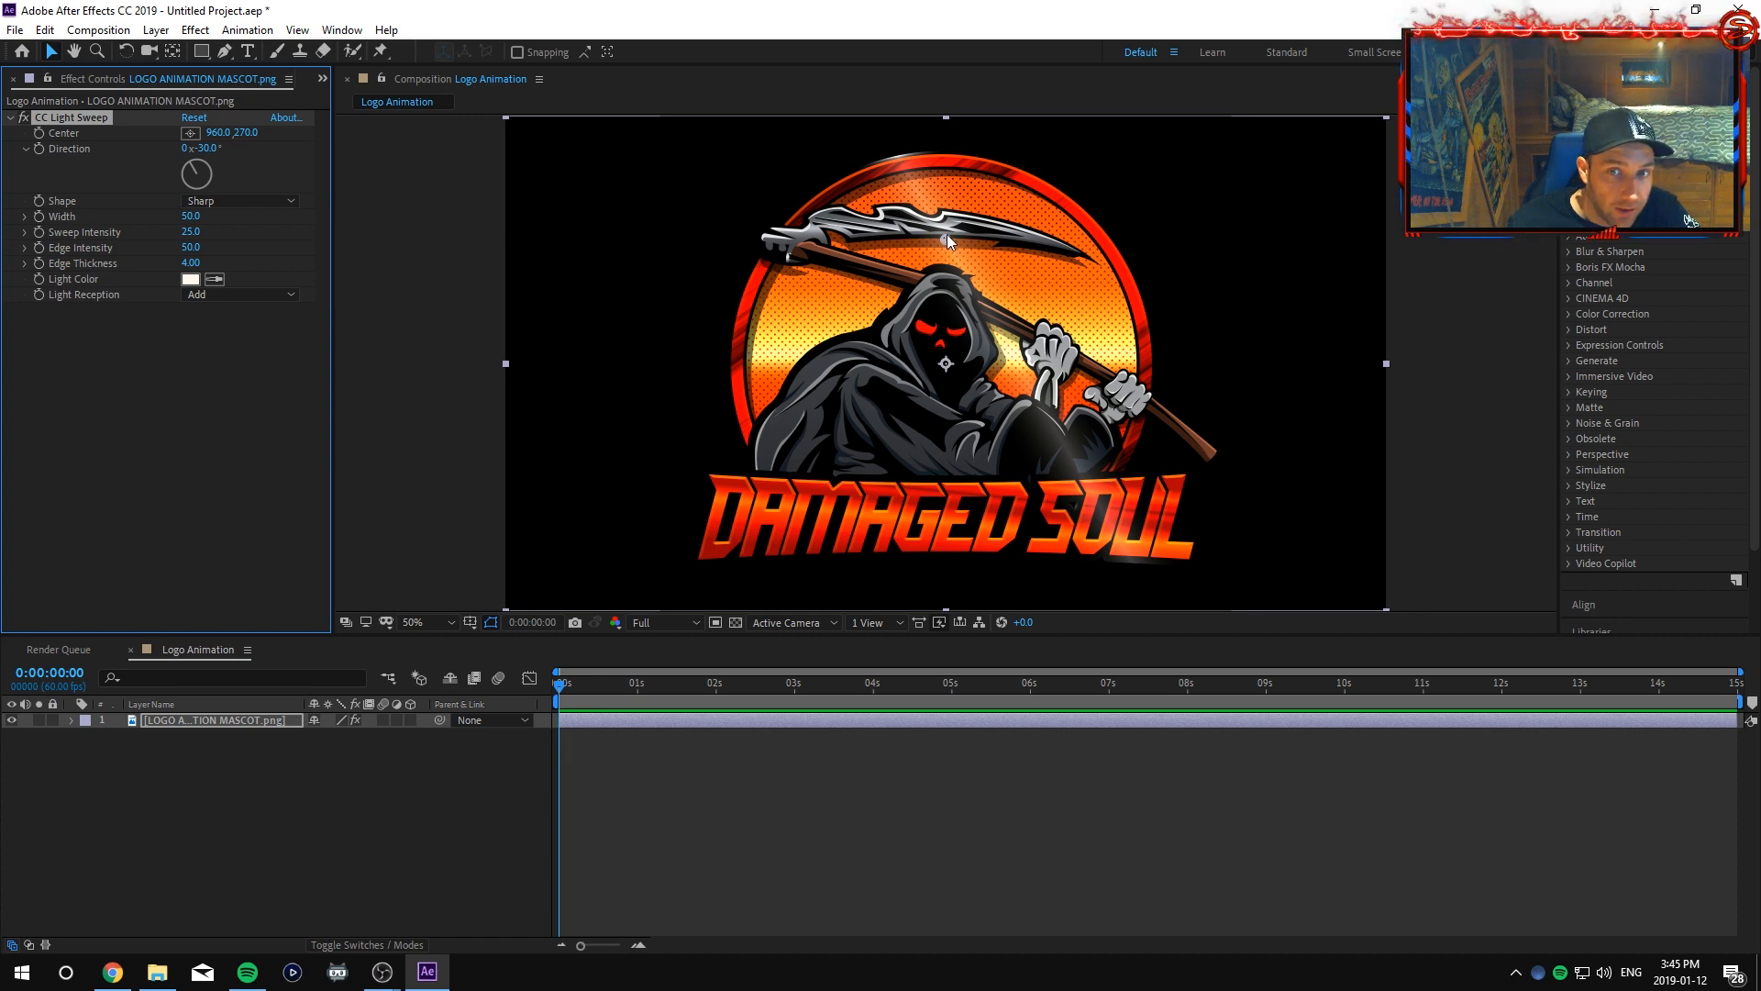
# Move the light sweep's center off the logo's upper right edge, to about 1340, 118, and keyframe it at 0:00:00:00.
pyautogui.moveTo(947, 234); pyautogui.dragTo(1120, 173)
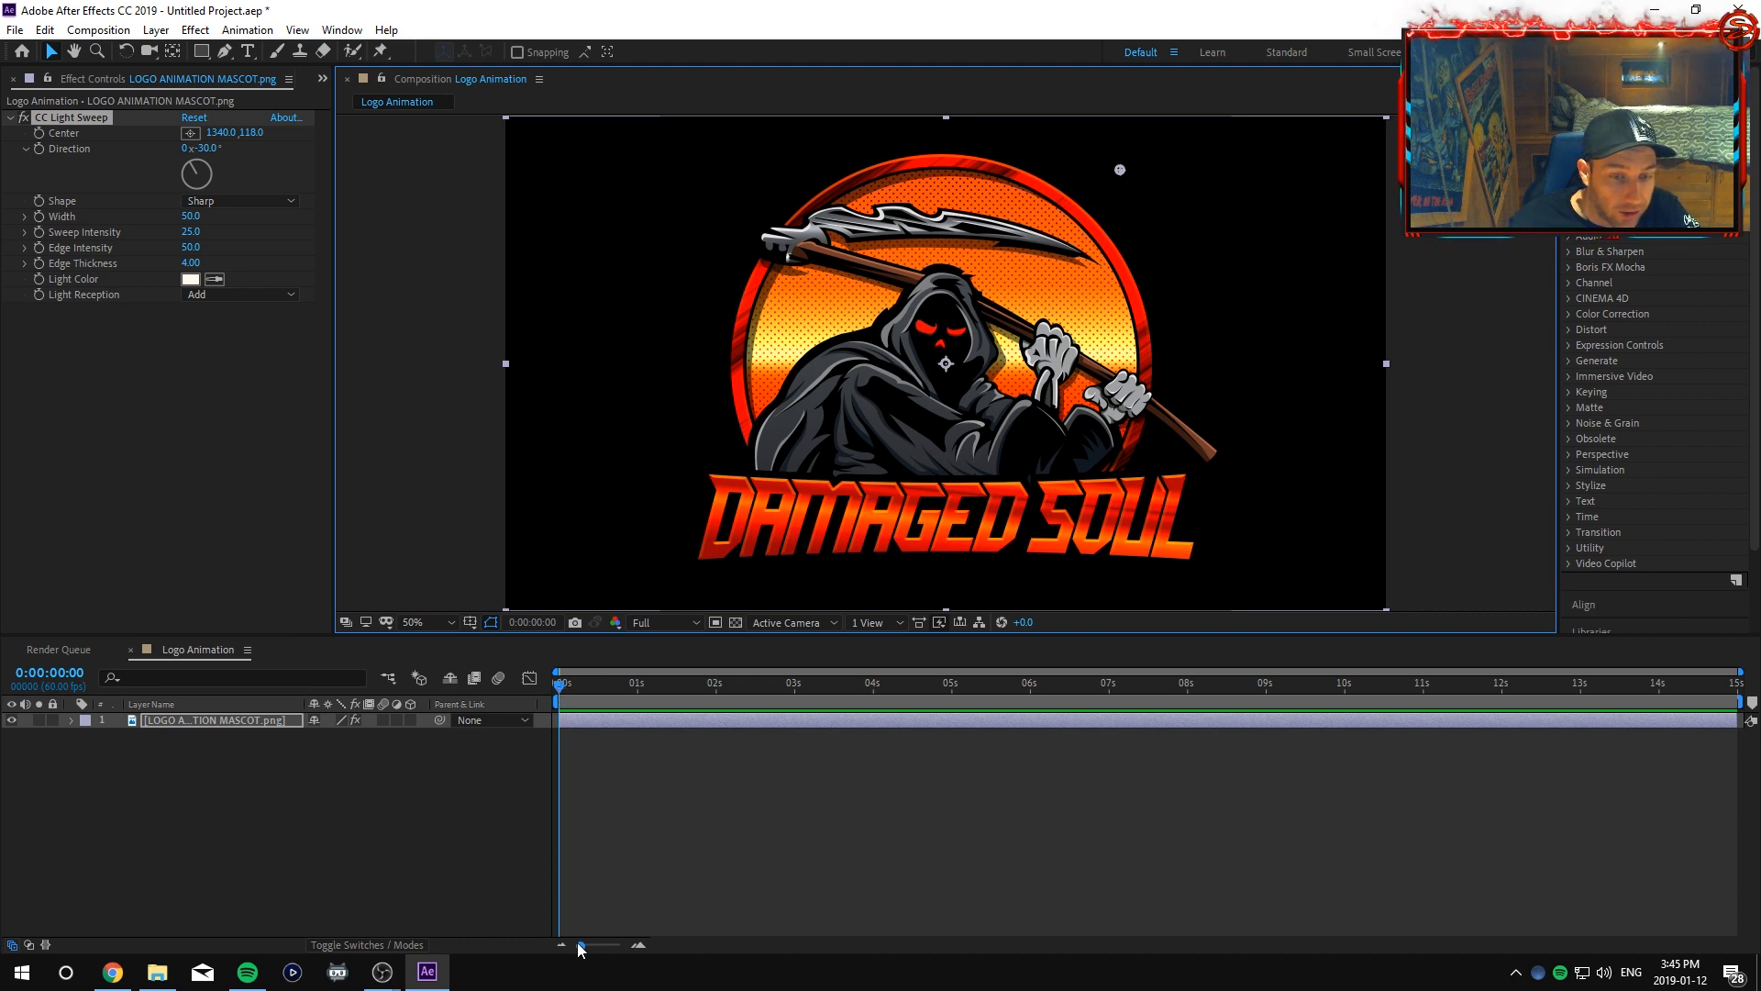
pyautogui.moveTo(581, 945); pyautogui.dragTo(594, 949)
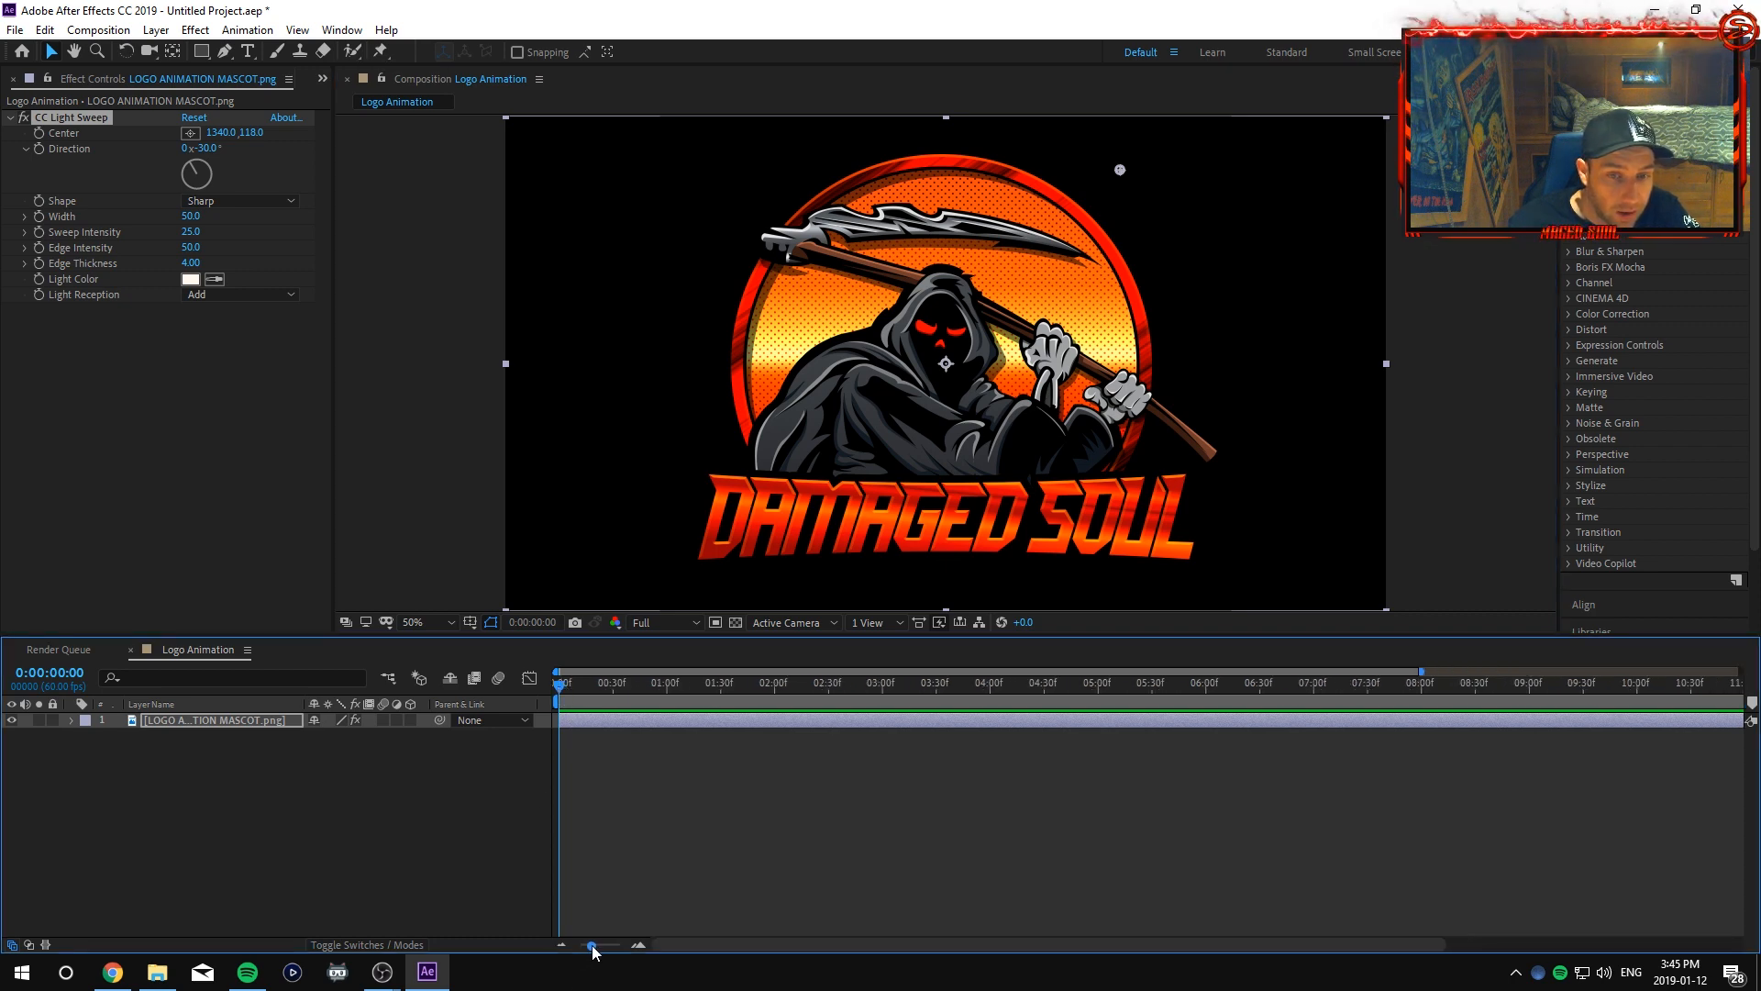
pyautogui.click(41, 136)
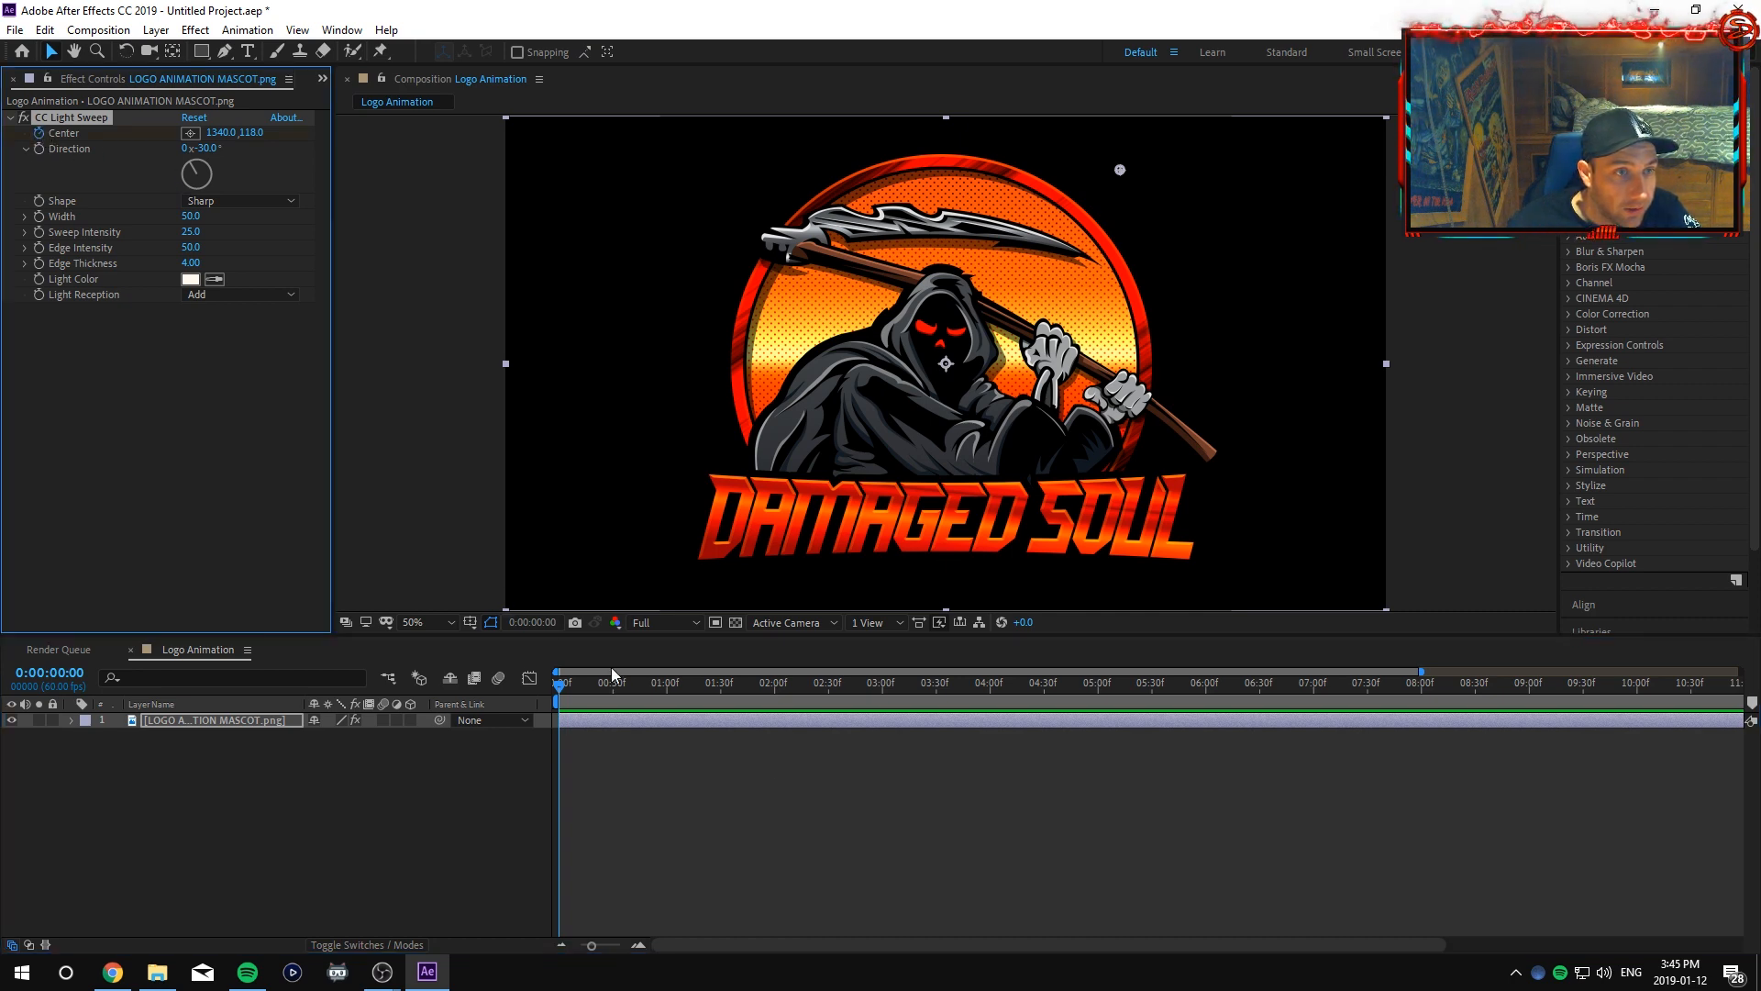
# At 0:00:01:30, keyframe the light sweep's center past the logo's lower left, at about 212, 924.
pyautogui.click(563, 687)
pyautogui.moveTo(563, 686); pyautogui.dragTo(721, 688)
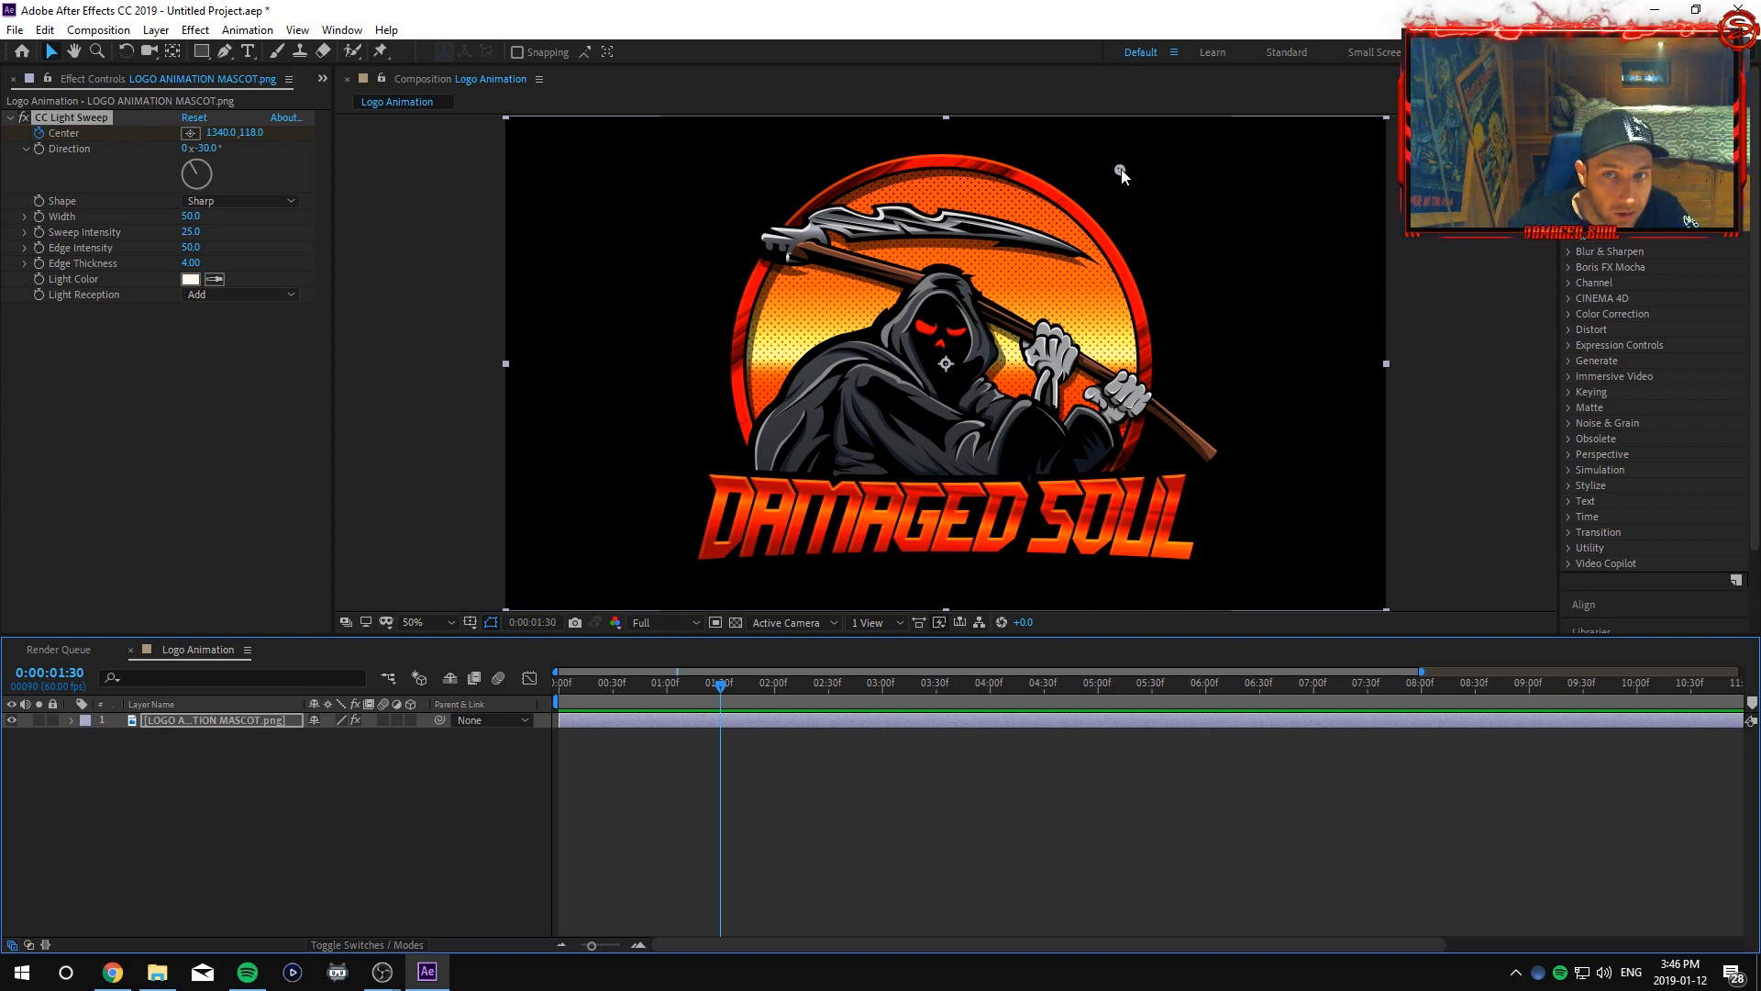
pyautogui.moveTo(1120, 171); pyautogui.dragTo(613, 527)
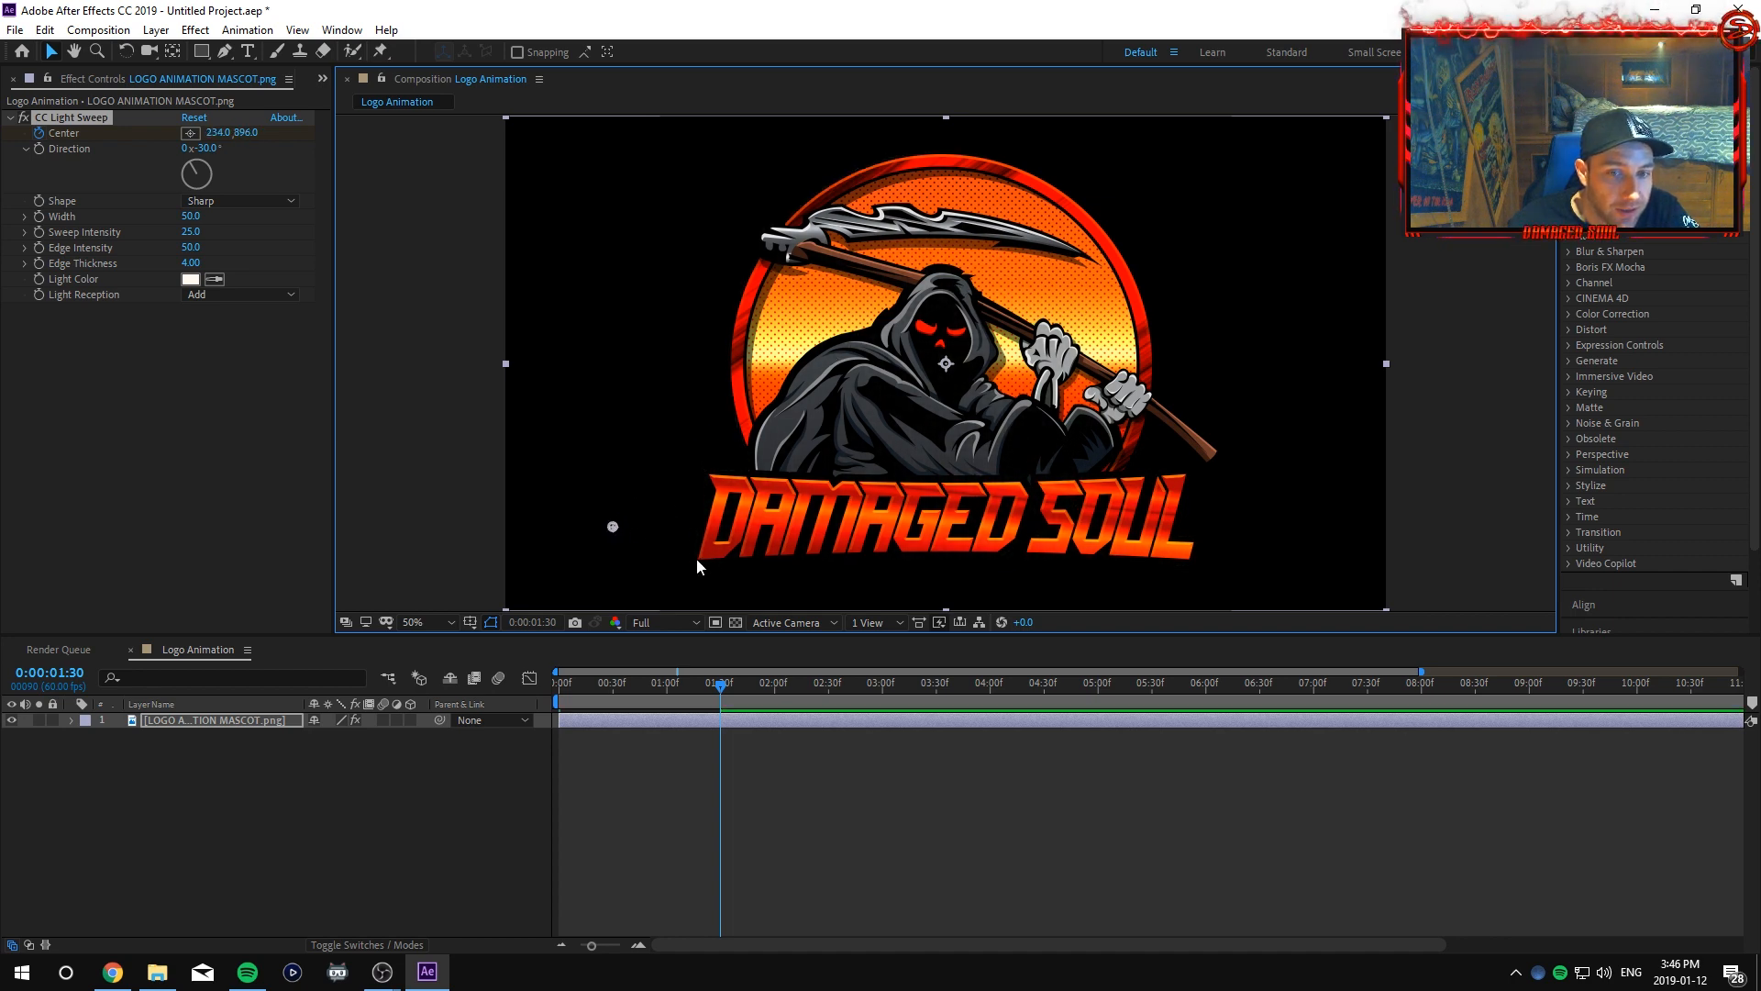
pyautogui.moveTo(613, 526)
pyautogui.mouseDown()
pyautogui.moveTo(644, 510)
pyautogui.moveTo(603, 540)
pyautogui.mouseUp()
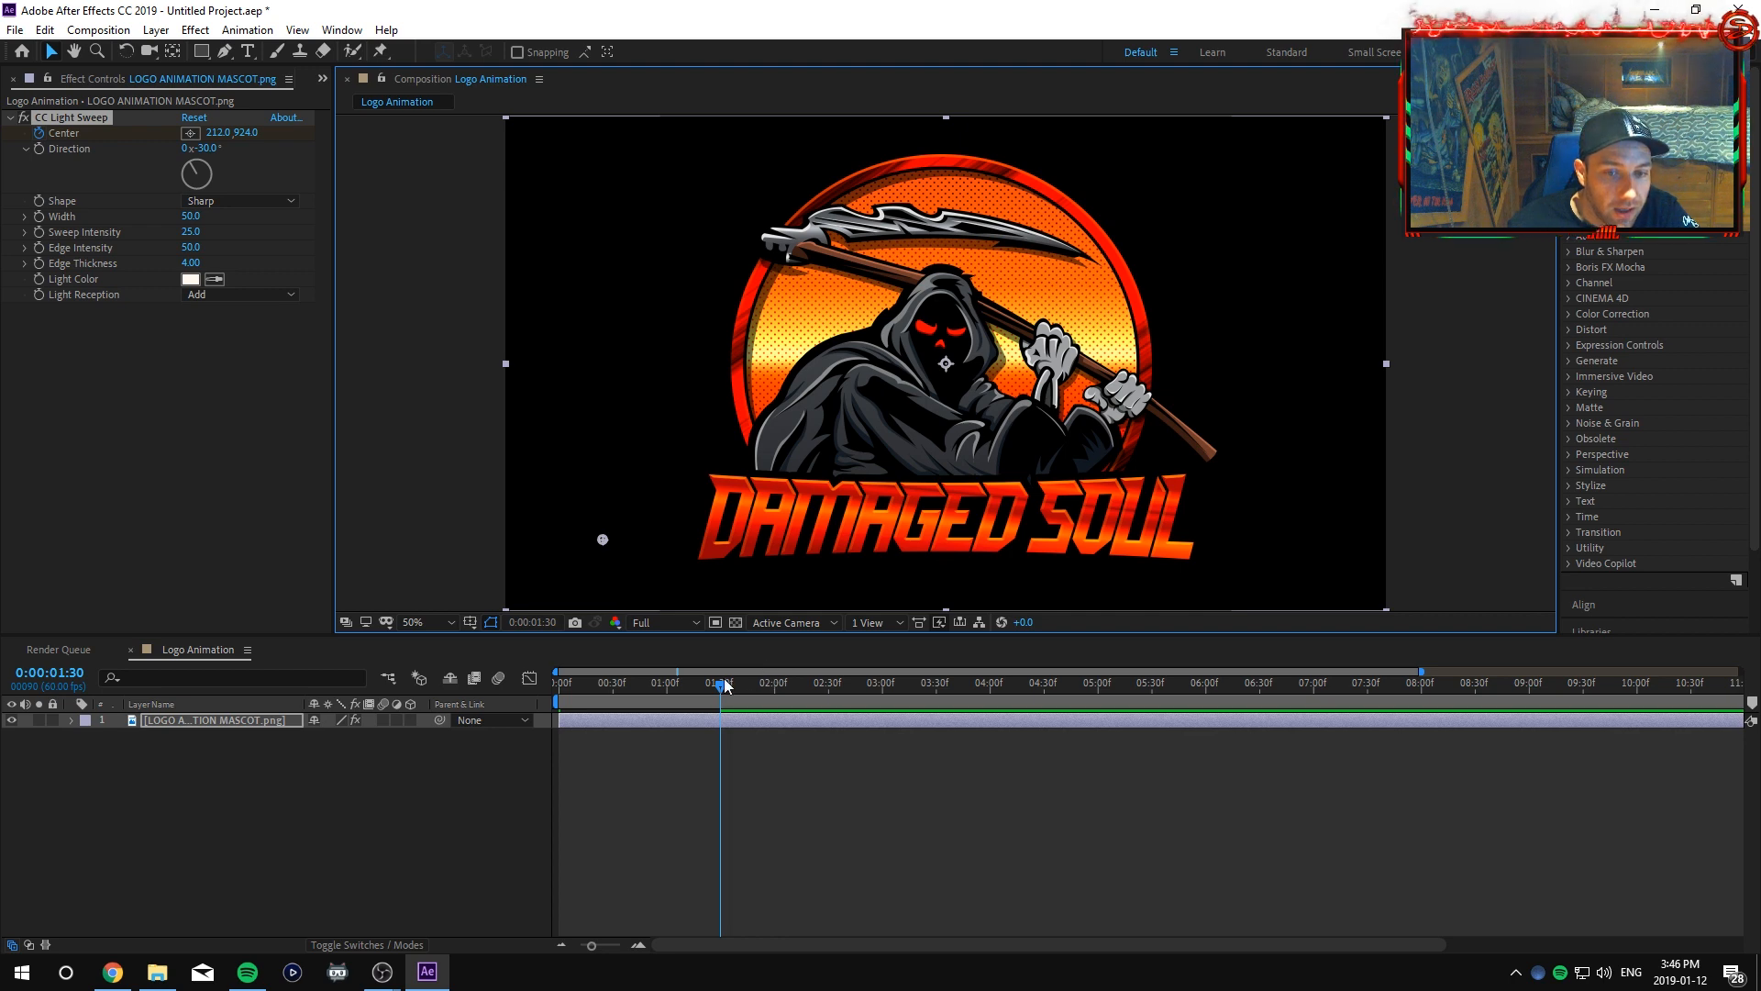
# Preview the light sweep animation from the start of the composition.
pyautogui.moveTo(724, 684); pyautogui.dragTo(559, 683)
pyautogui.press('space')
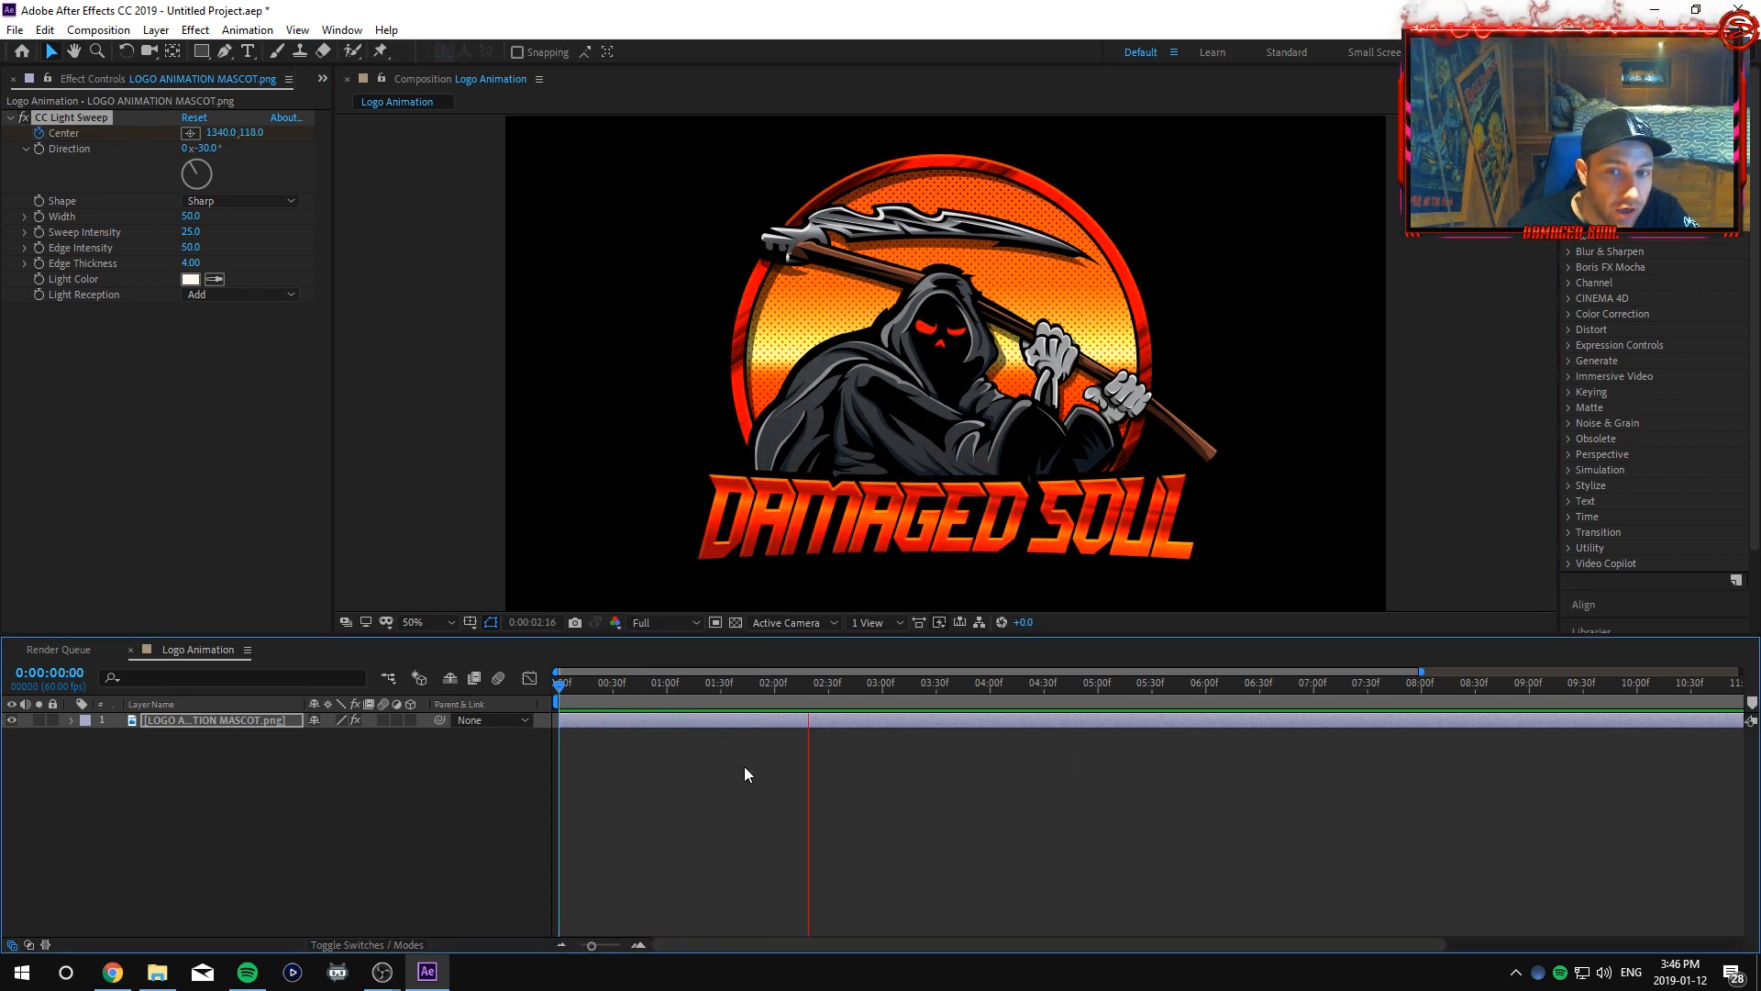
pyautogui.press('space')
# At 0:00:00:22, compare the light sweep's Linear and Smooth shapes on the logo and set the shape to Linear.
pyautogui.moveTo(855, 685); pyautogui.dragTo(598, 703)
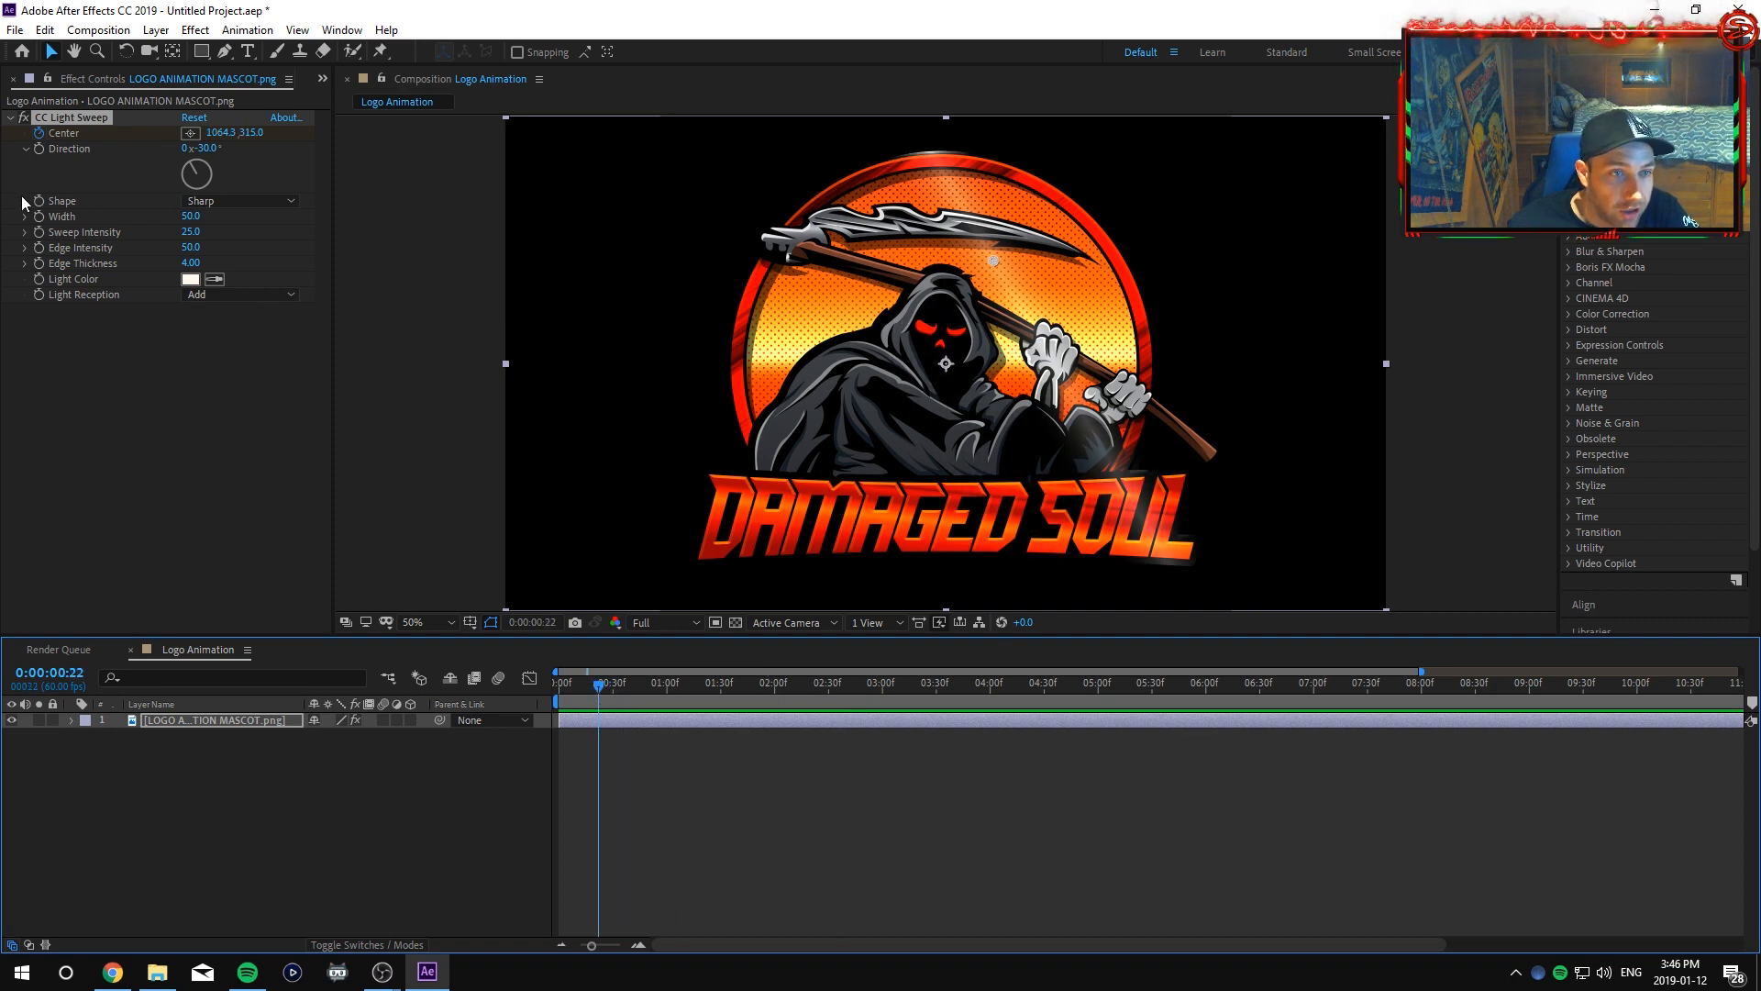
pyautogui.click(289, 201)
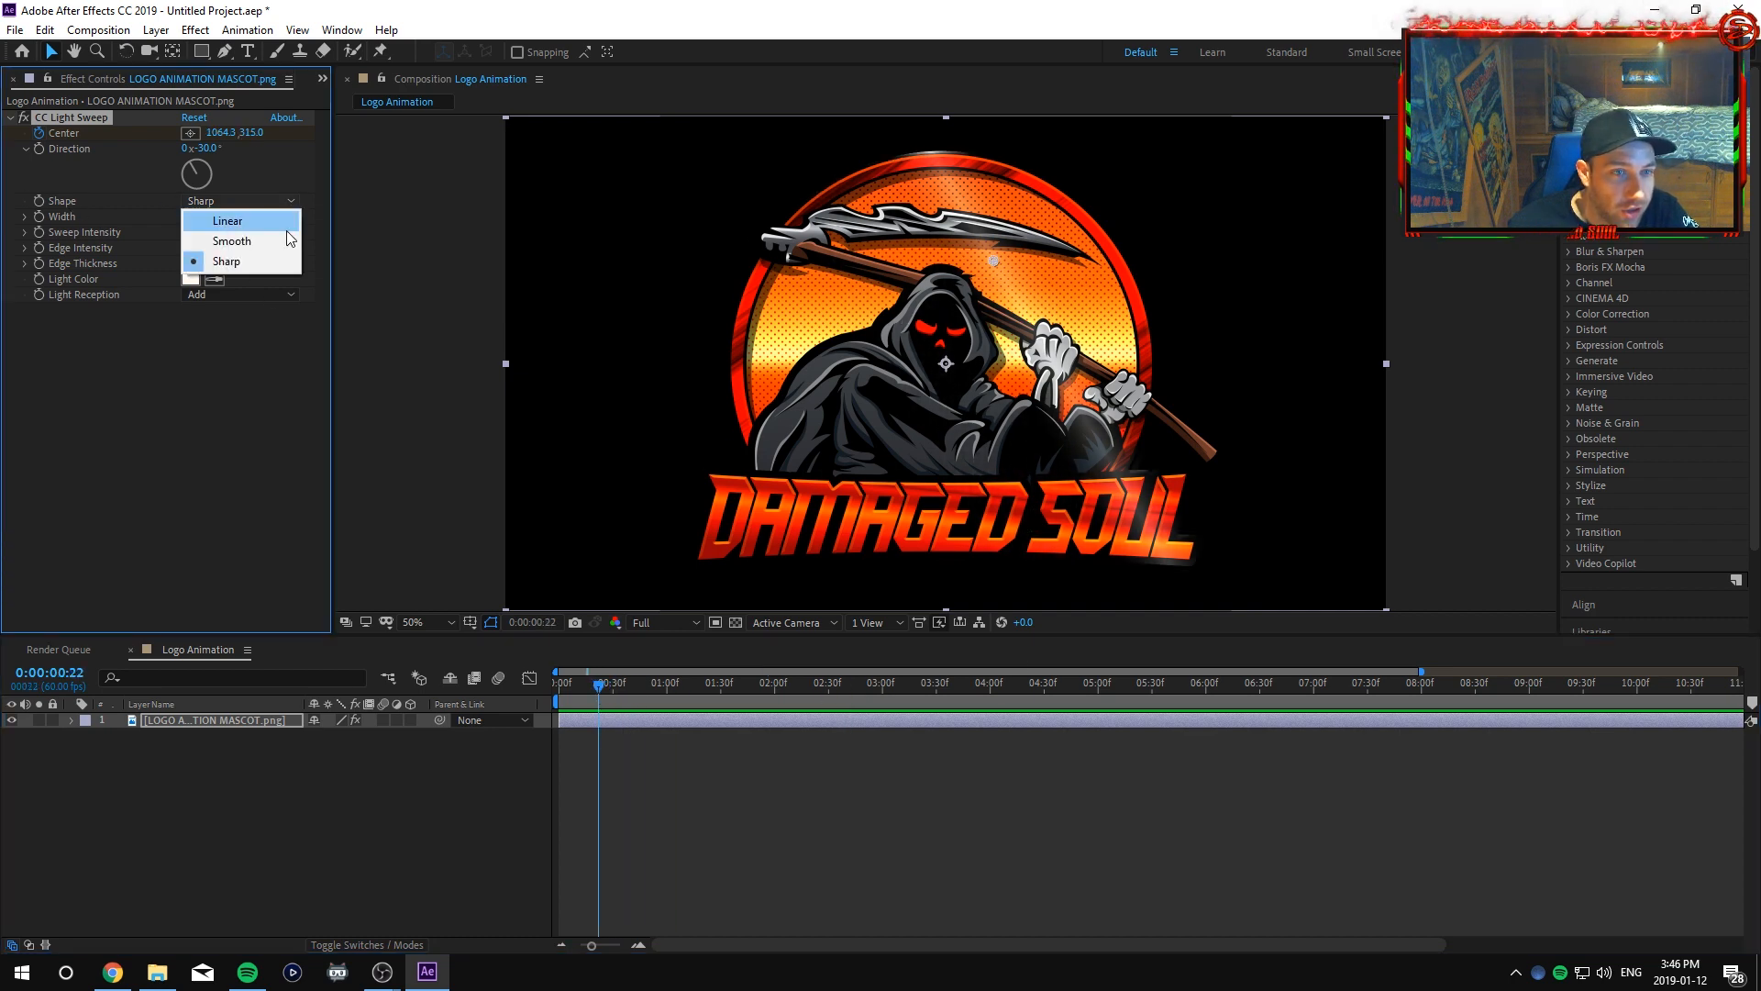
pyautogui.click(286, 216)
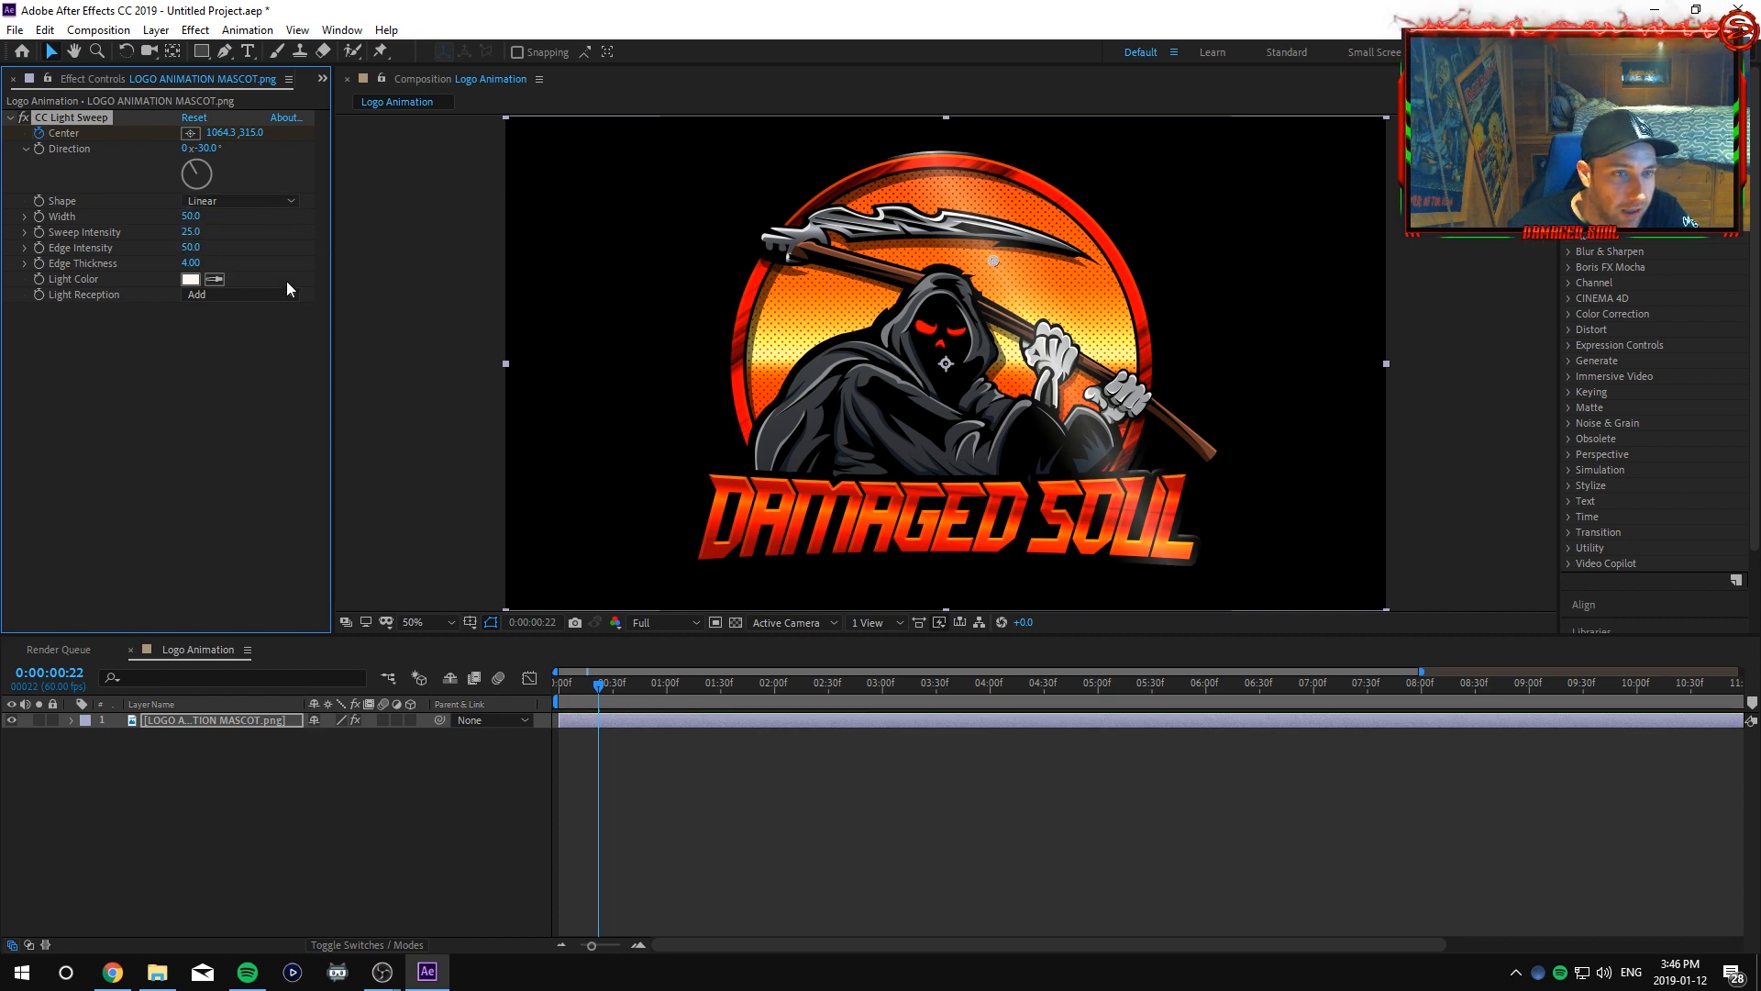
pyautogui.click(289, 202)
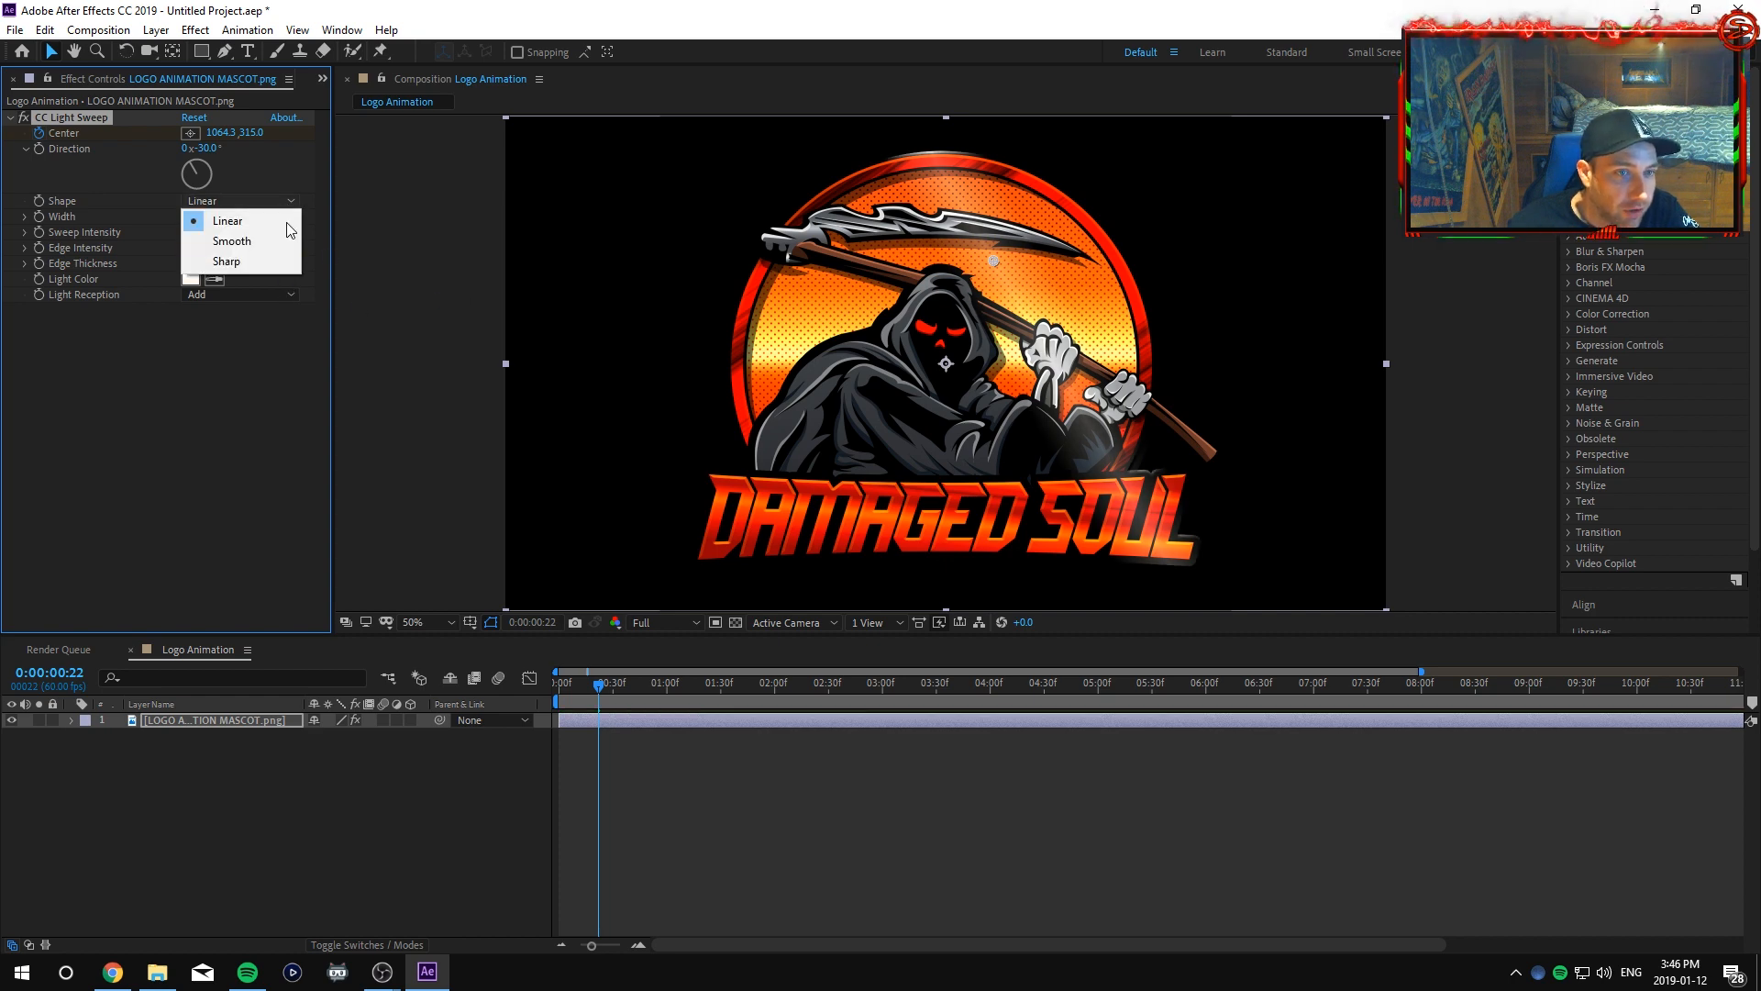
pyautogui.click(231, 241)
pyautogui.click(272, 202)
pyautogui.click(259, 221)
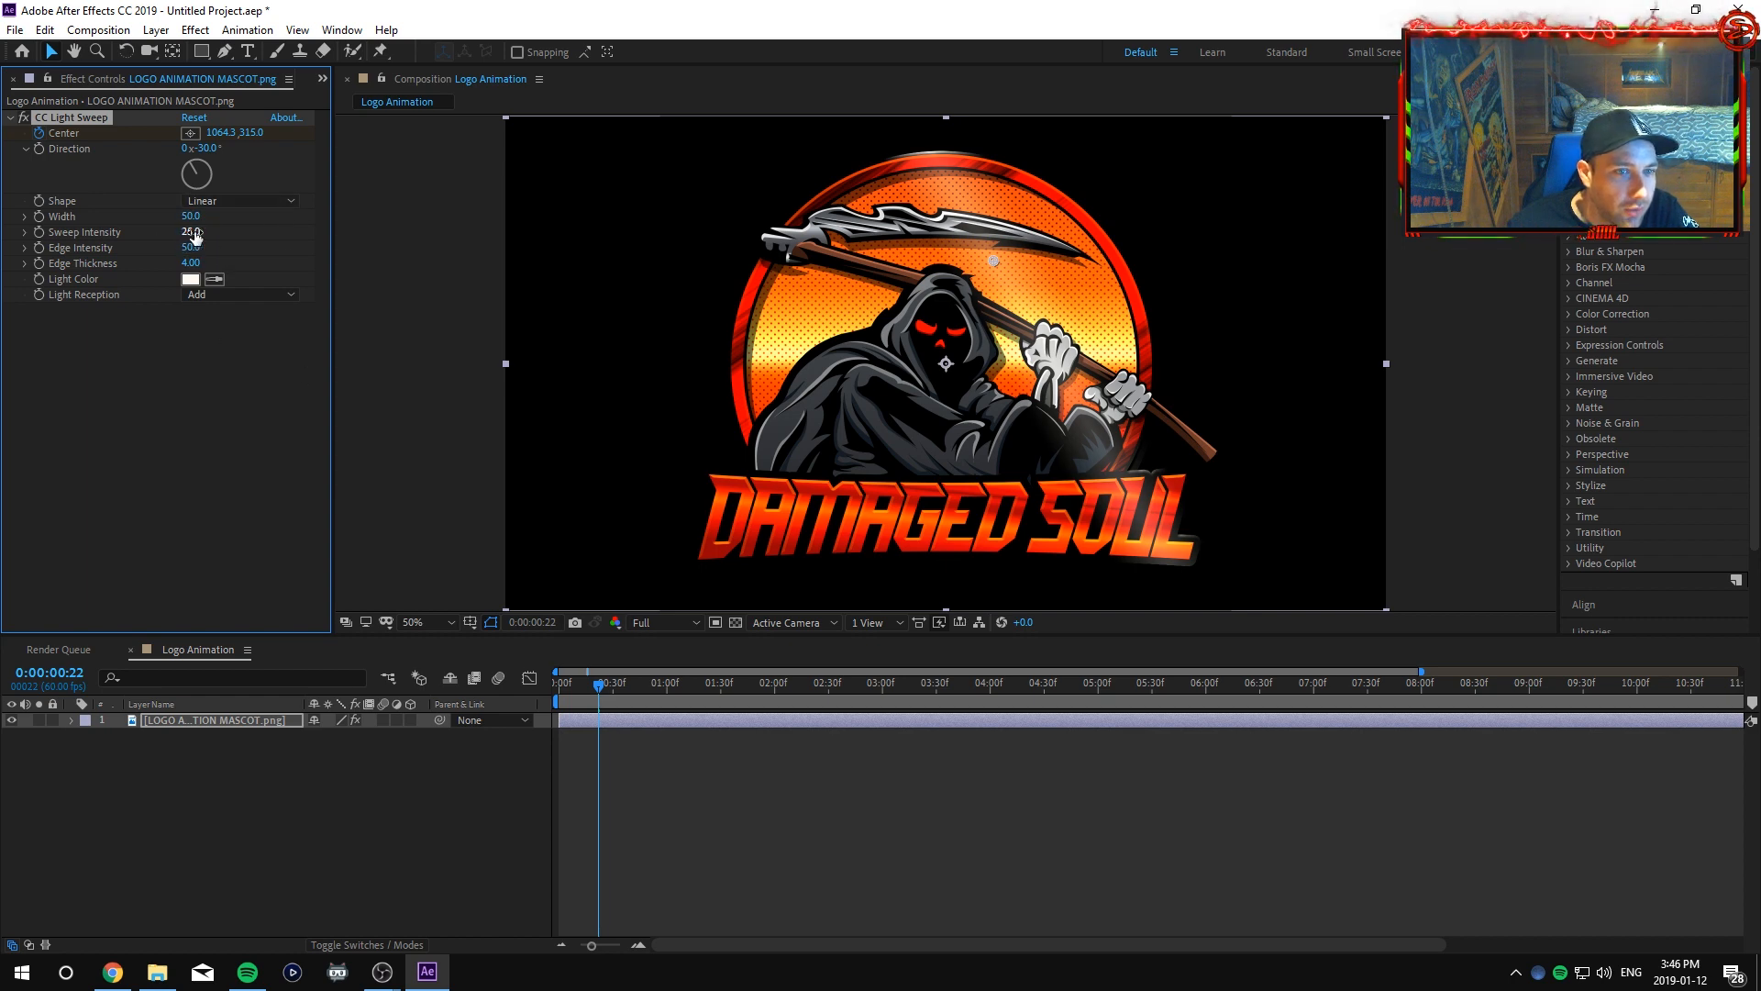
# Set the light sweep's sweep intensity to 45.
pyautogui.click(190, 232)
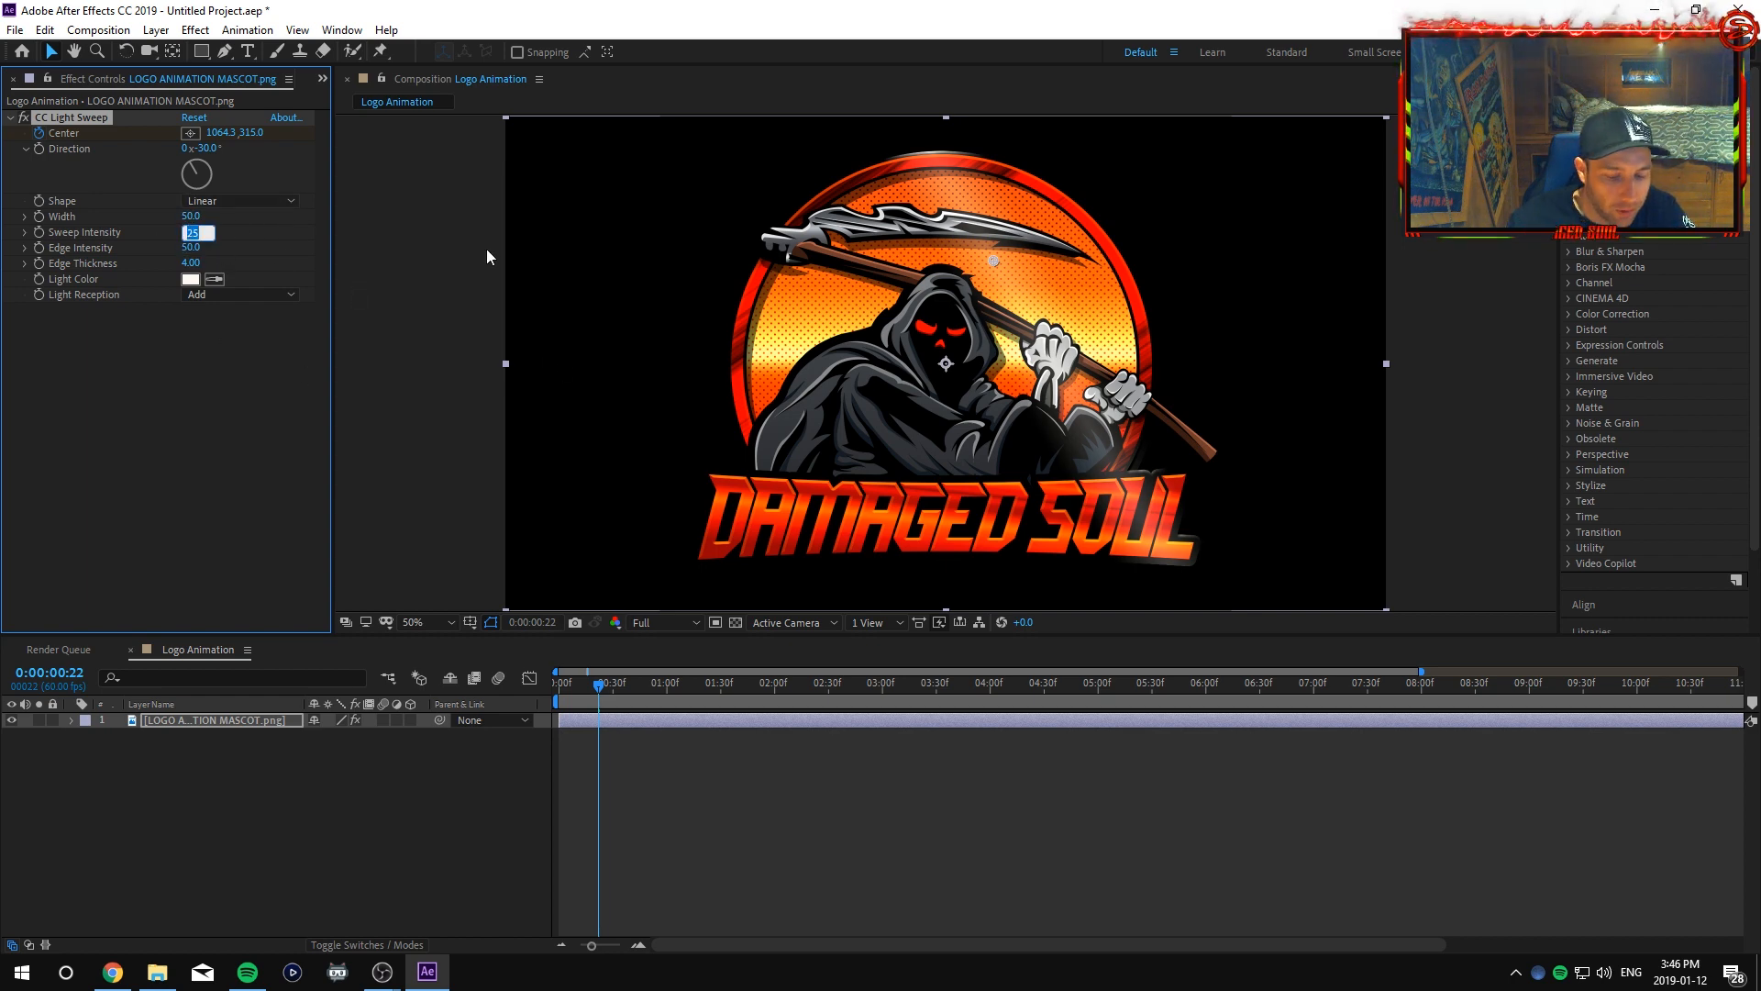
pyautogui.write('4')
pyautogui.press('Return')
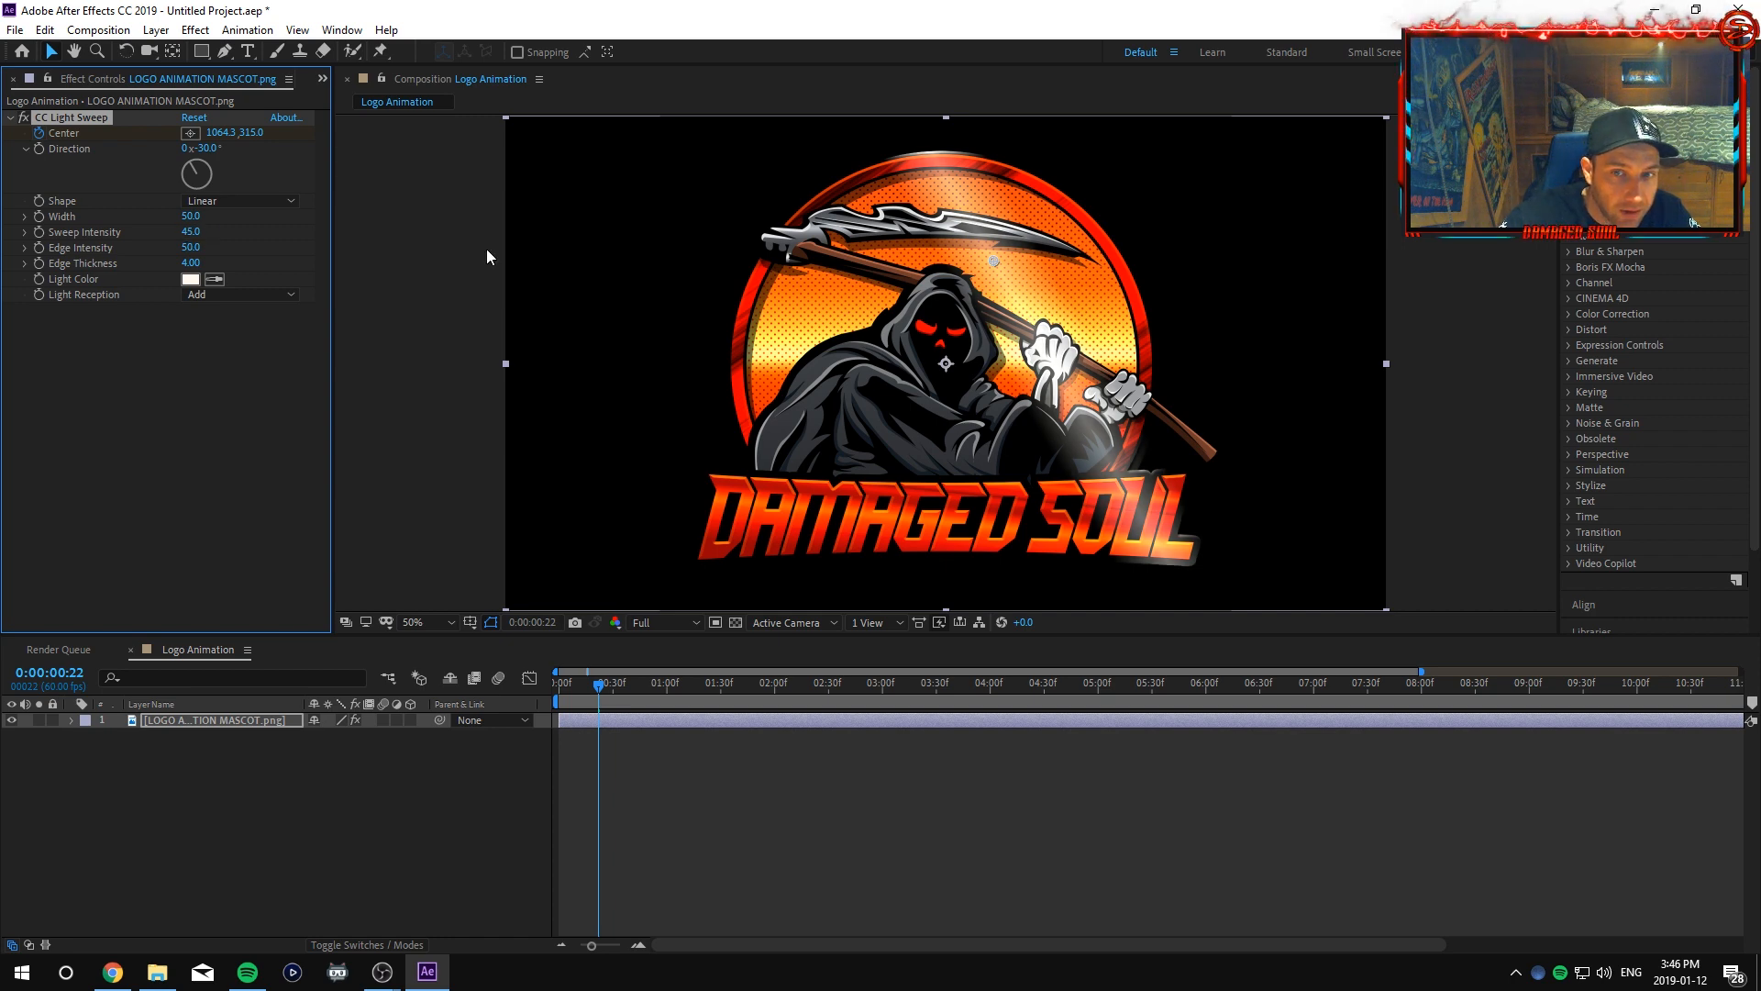
# Change the light sweep's light color to blue (002AFF).
pyautogui.click(192, 280)
pyautogui.moveTo(1413, 367); pyautogui.dragTo(1419, 316)
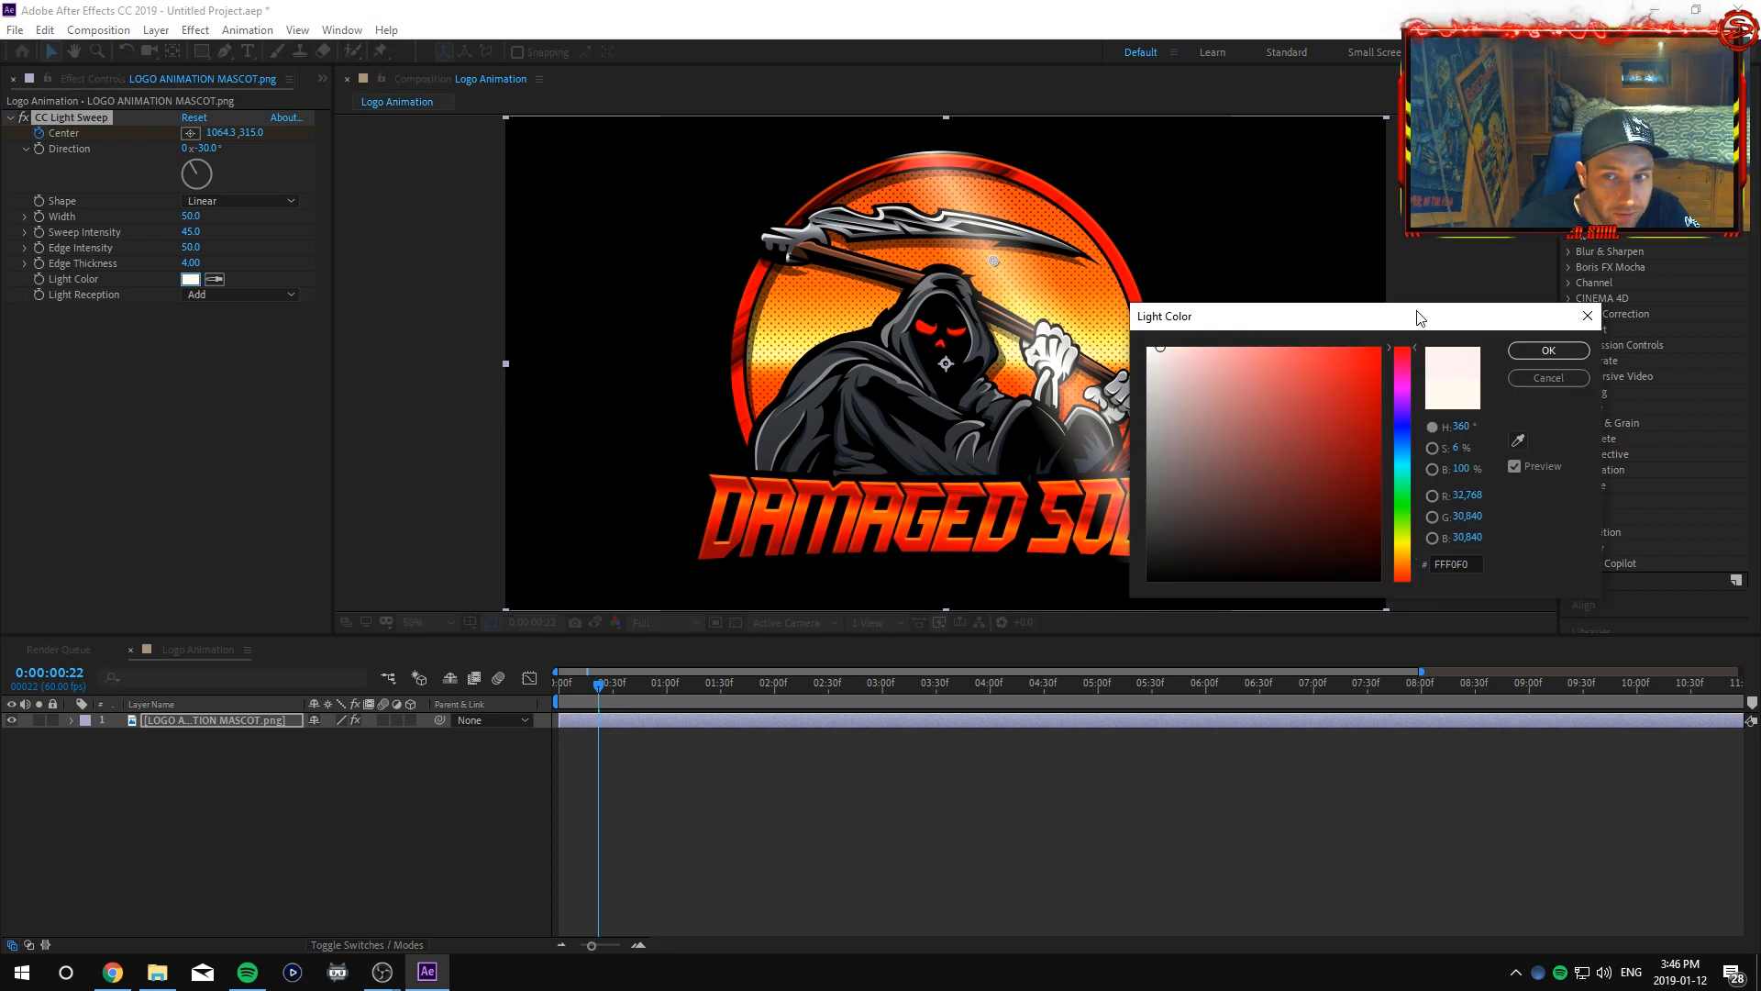
pyautogui.click(1402, 430)
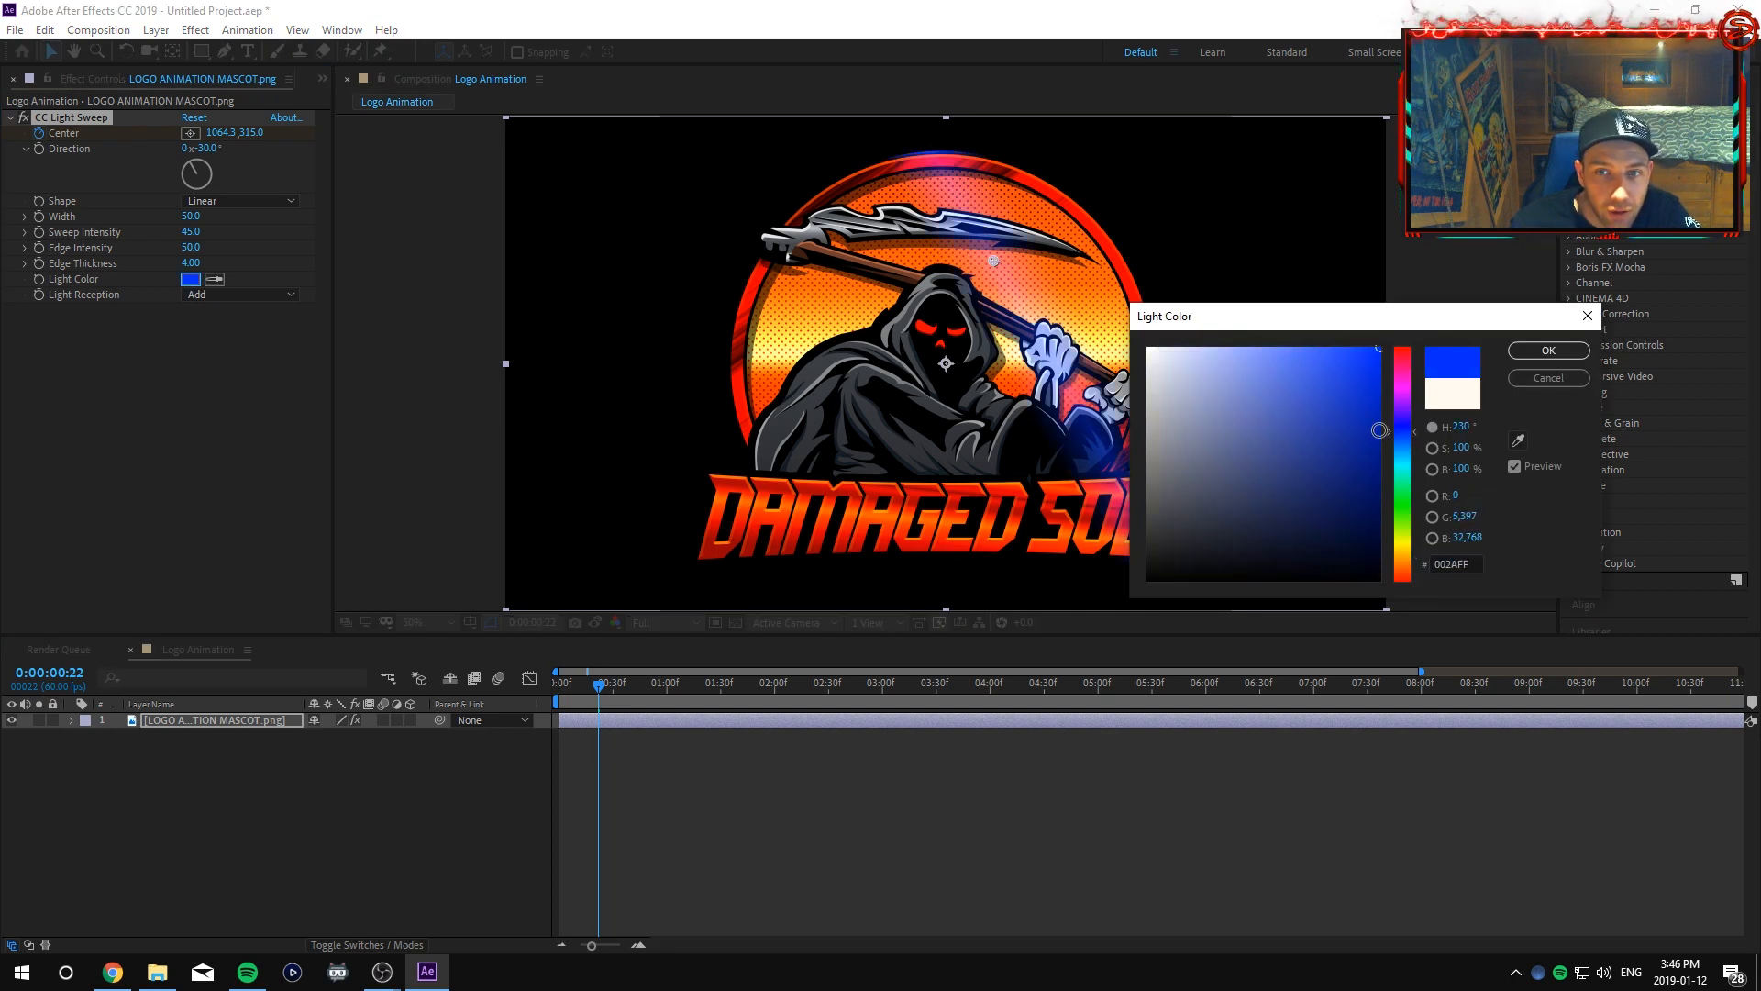
pyautogui.click(1548, 350)
# Play the blue light sweep across the logo from the first frame twice to check its look.
pyautogui.moveTo(600, 688); pyautogui.dragTo(550, 690)
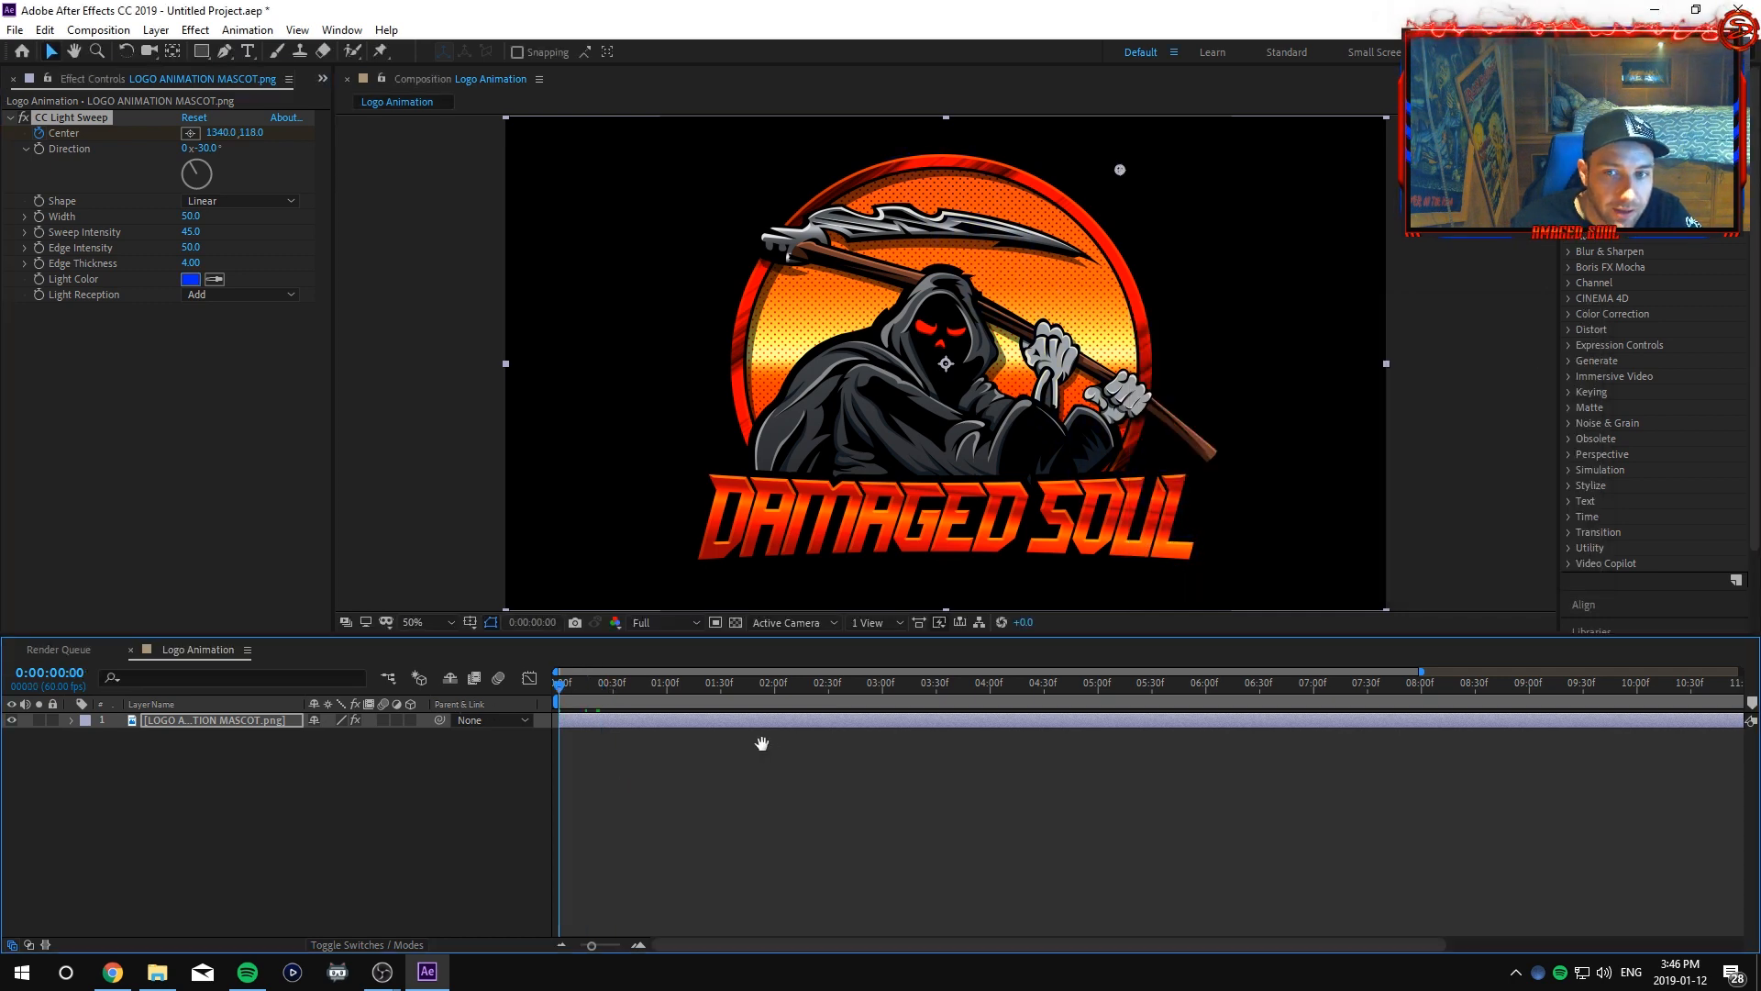
pyautogui.press('space')
pyautogui.press('space')
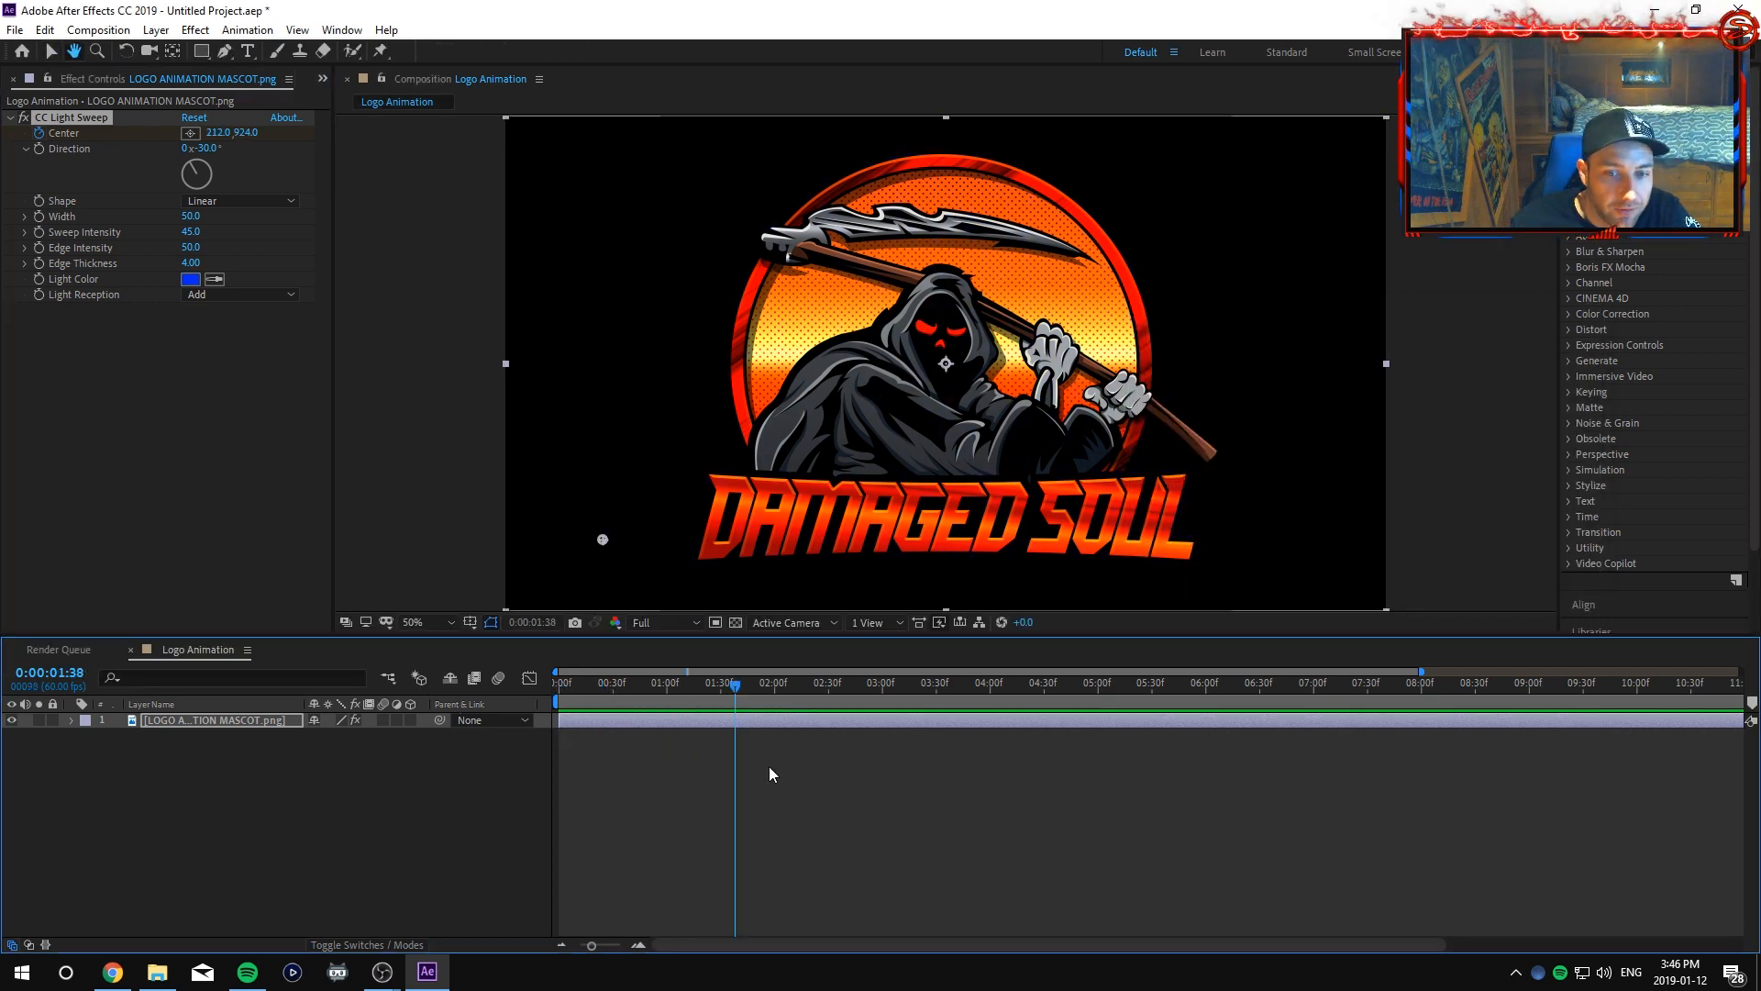
pyautogui.moveTo(735, 686); pyautogui.dragTo(468, 680)
pyautogui.press('space')
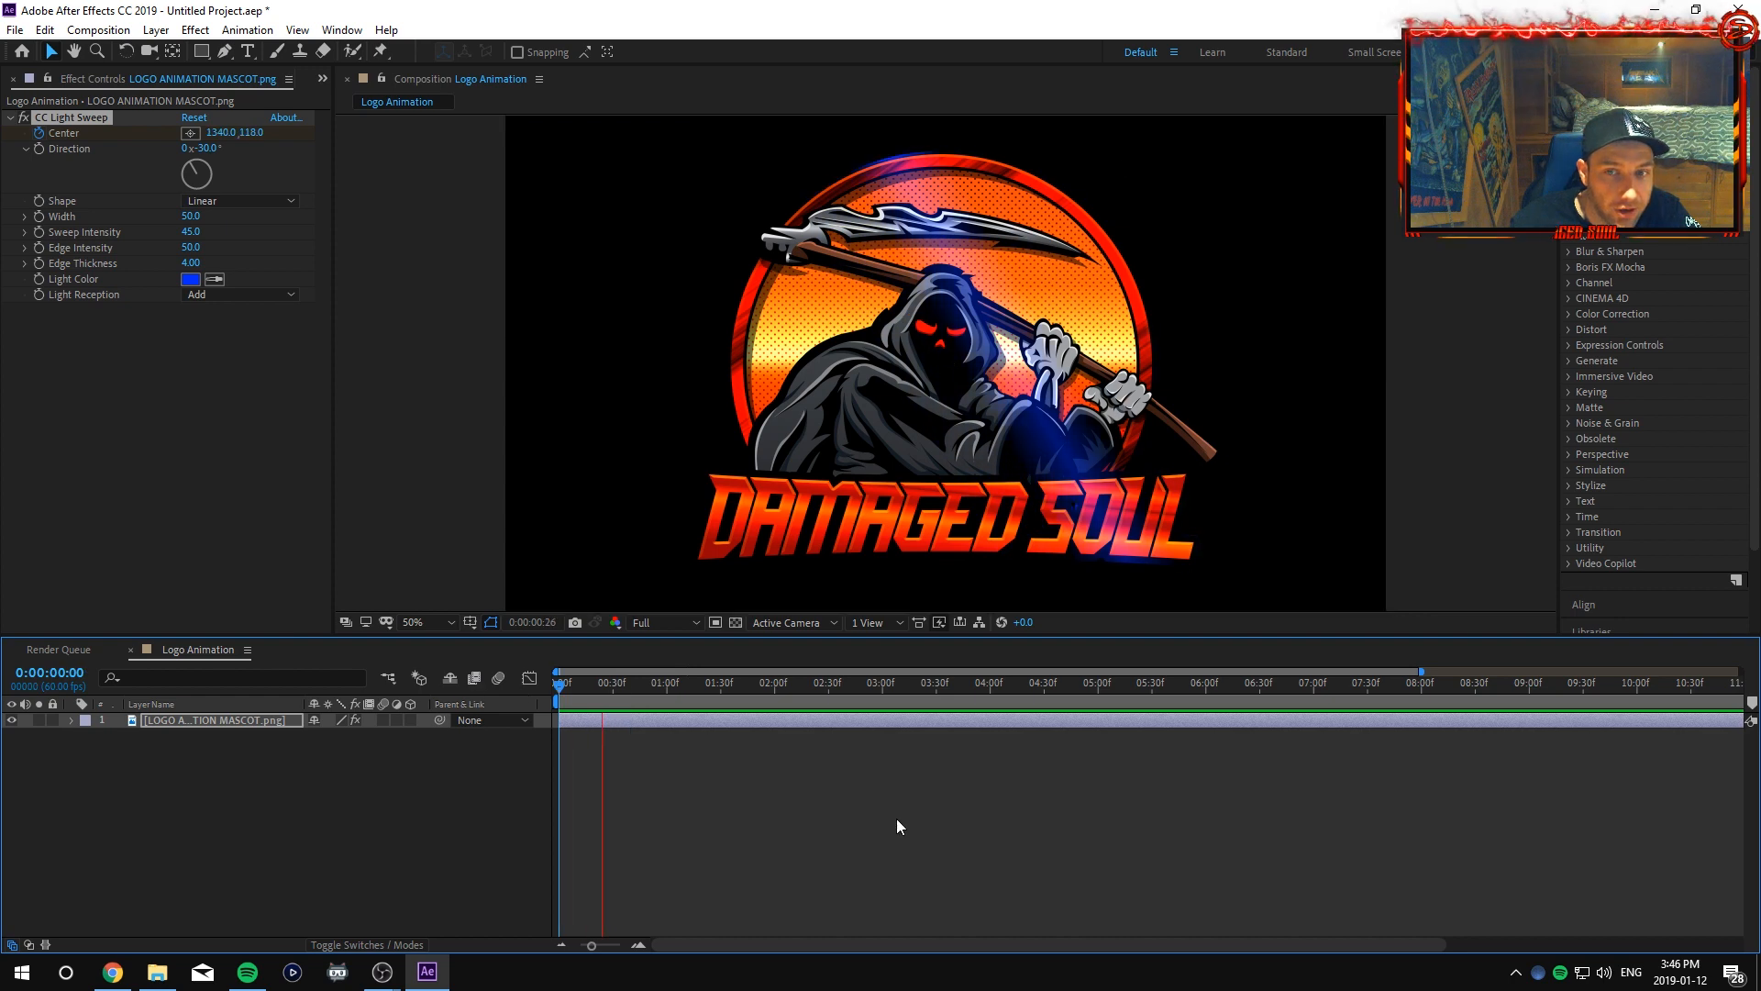
pyautogui.press('space')
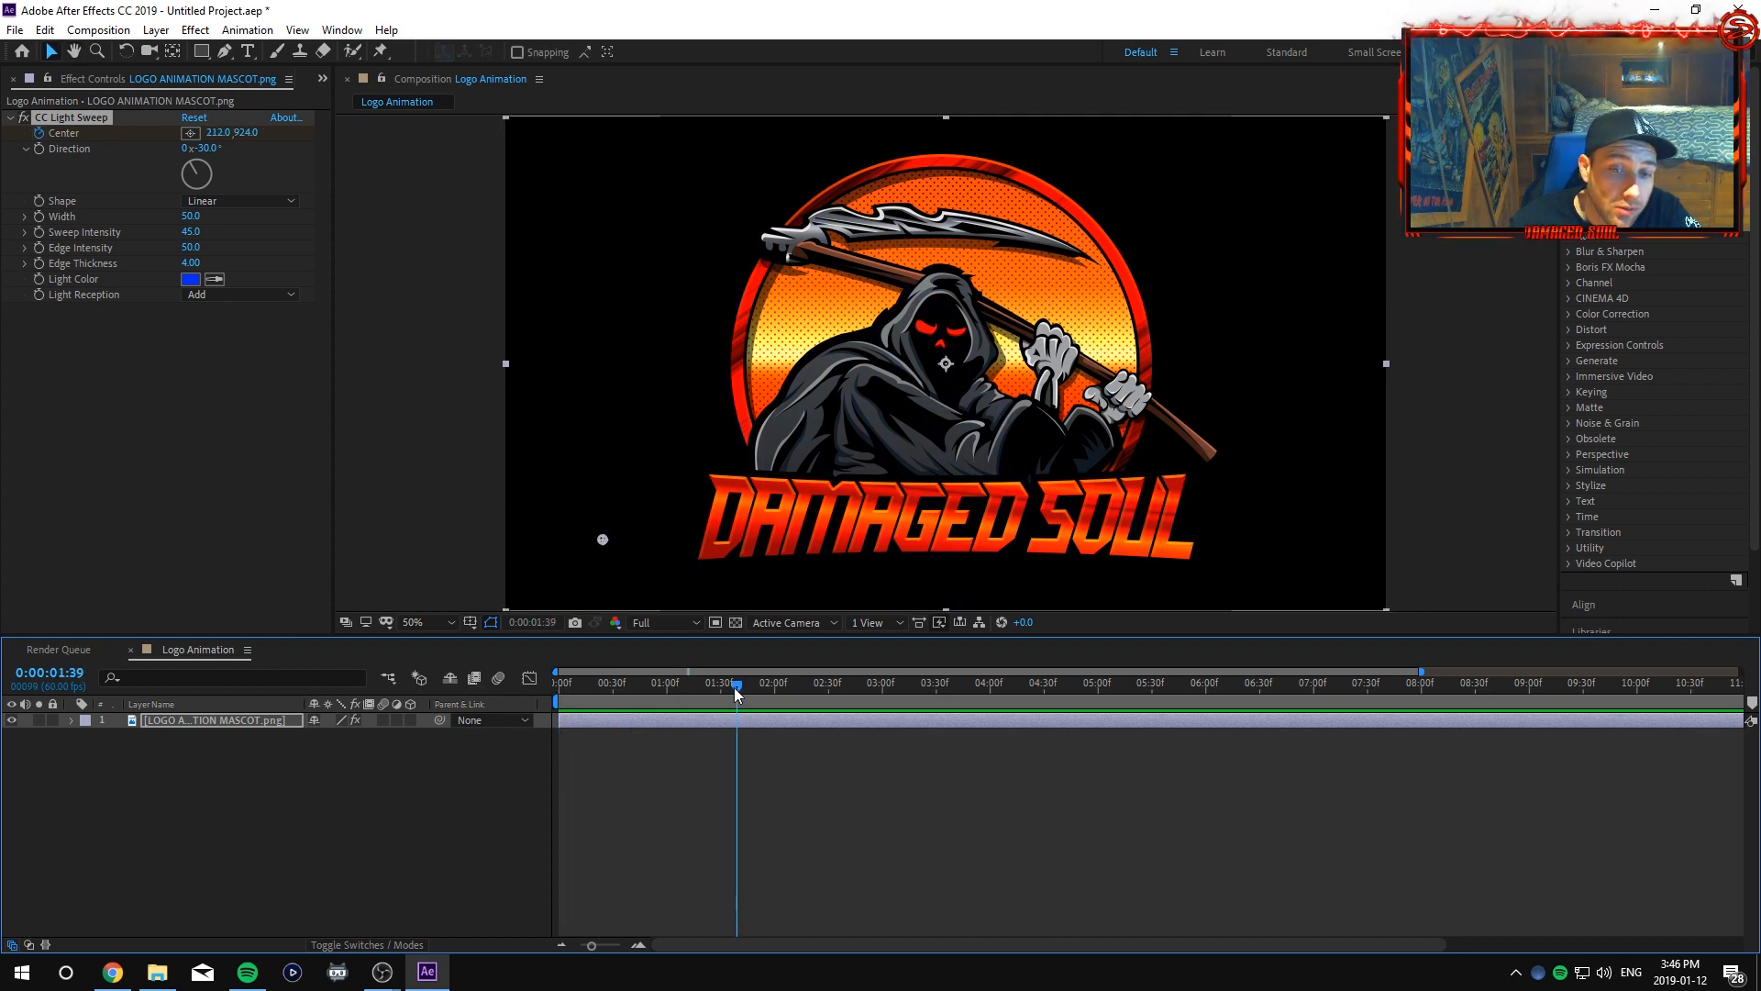
# Reveal the light sweep's Center keyframes on the logo layer and apply Easy Ease to both of them.
pyautogui.moveTo(736, 686); pyautogui.dragTo(547, 692)
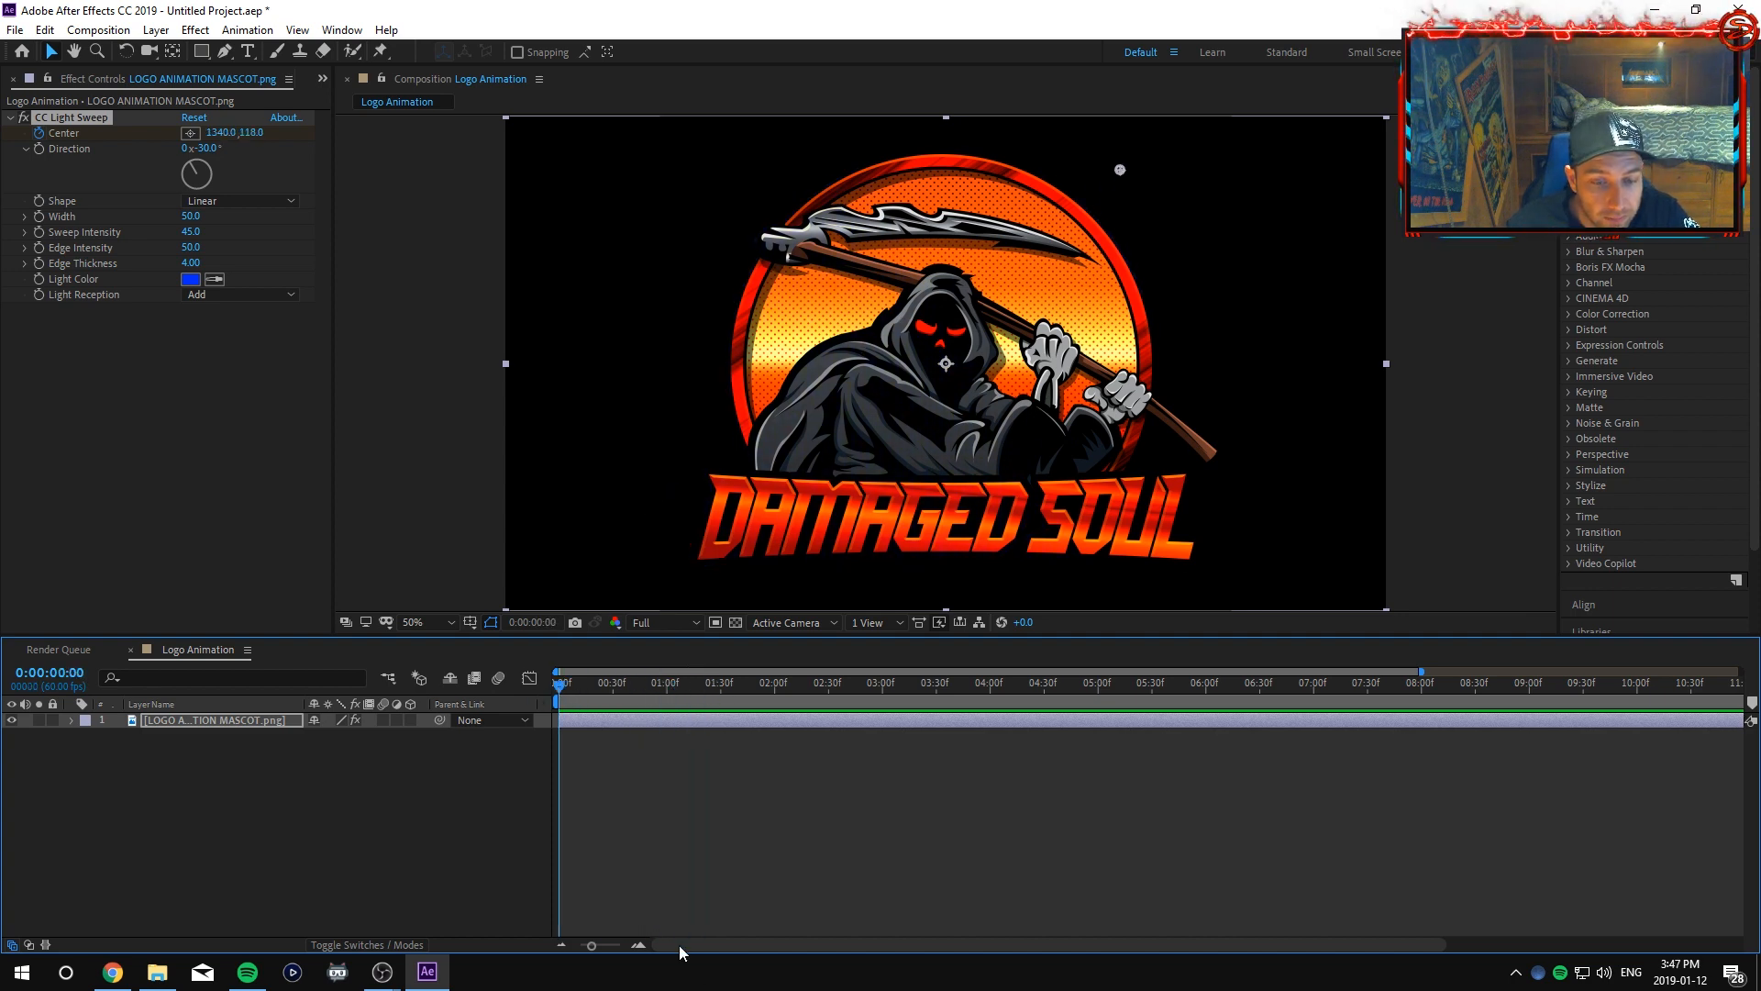
pyautogui.moveTo(591, 946); pyautogui.dragTo(600, 946)
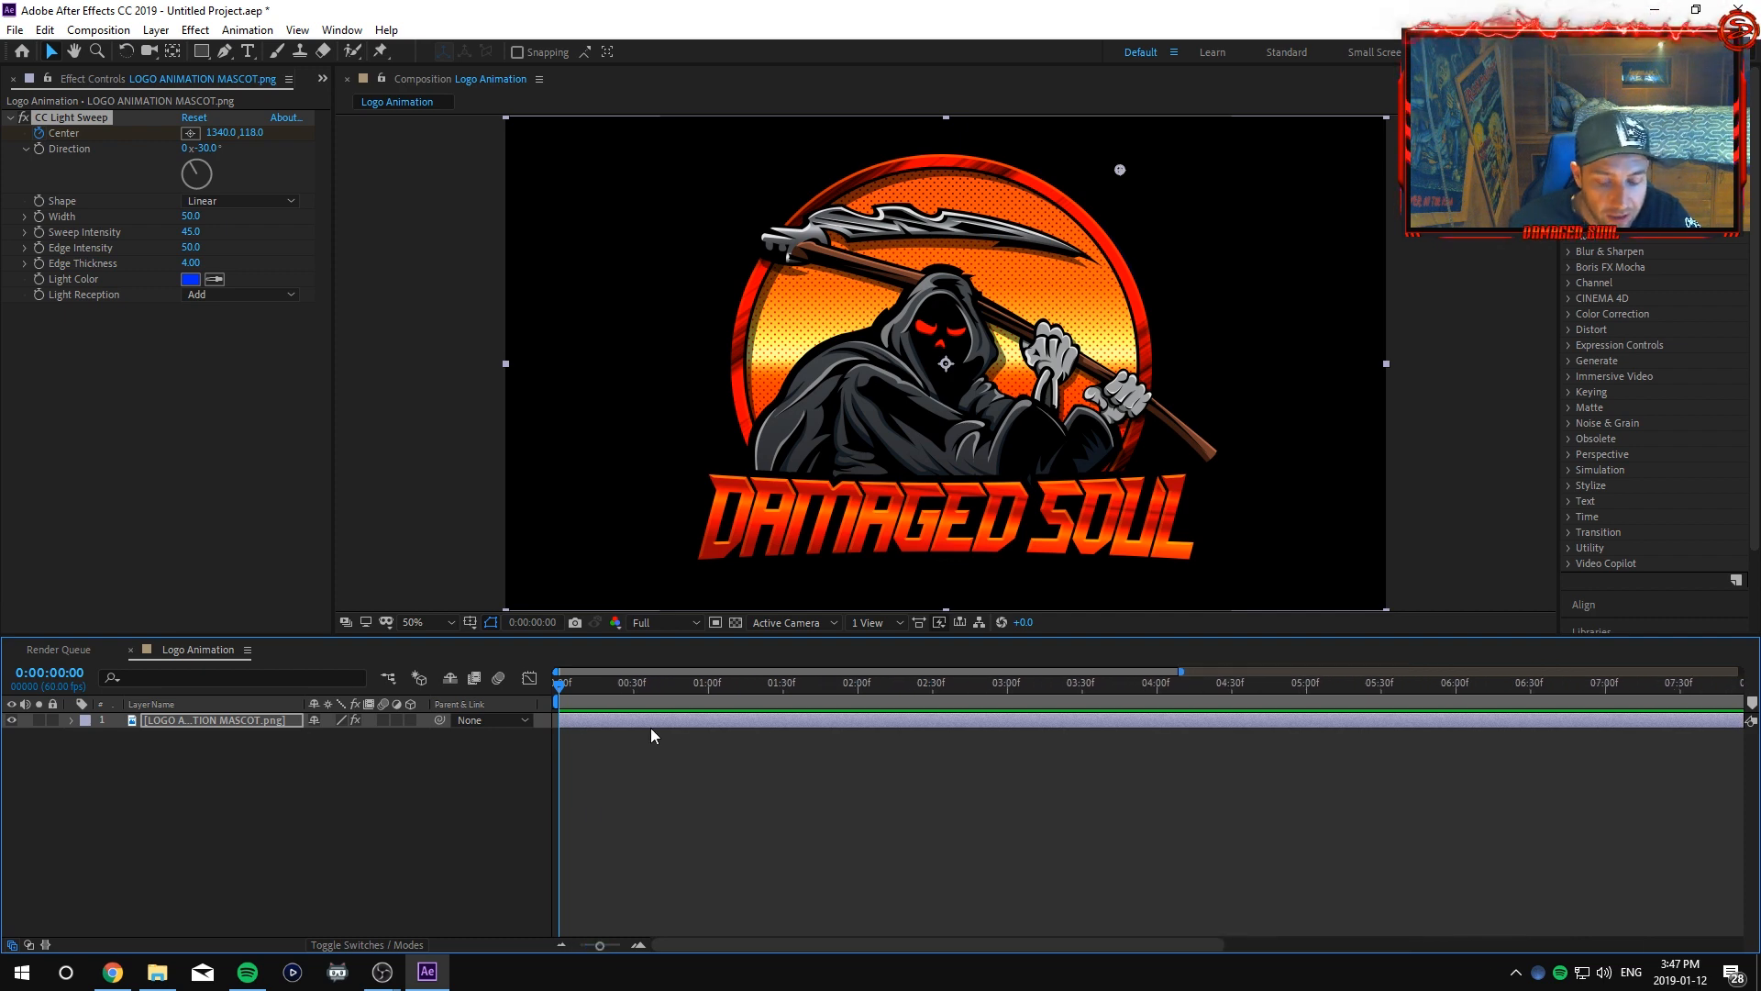
pyautogui.press('u')
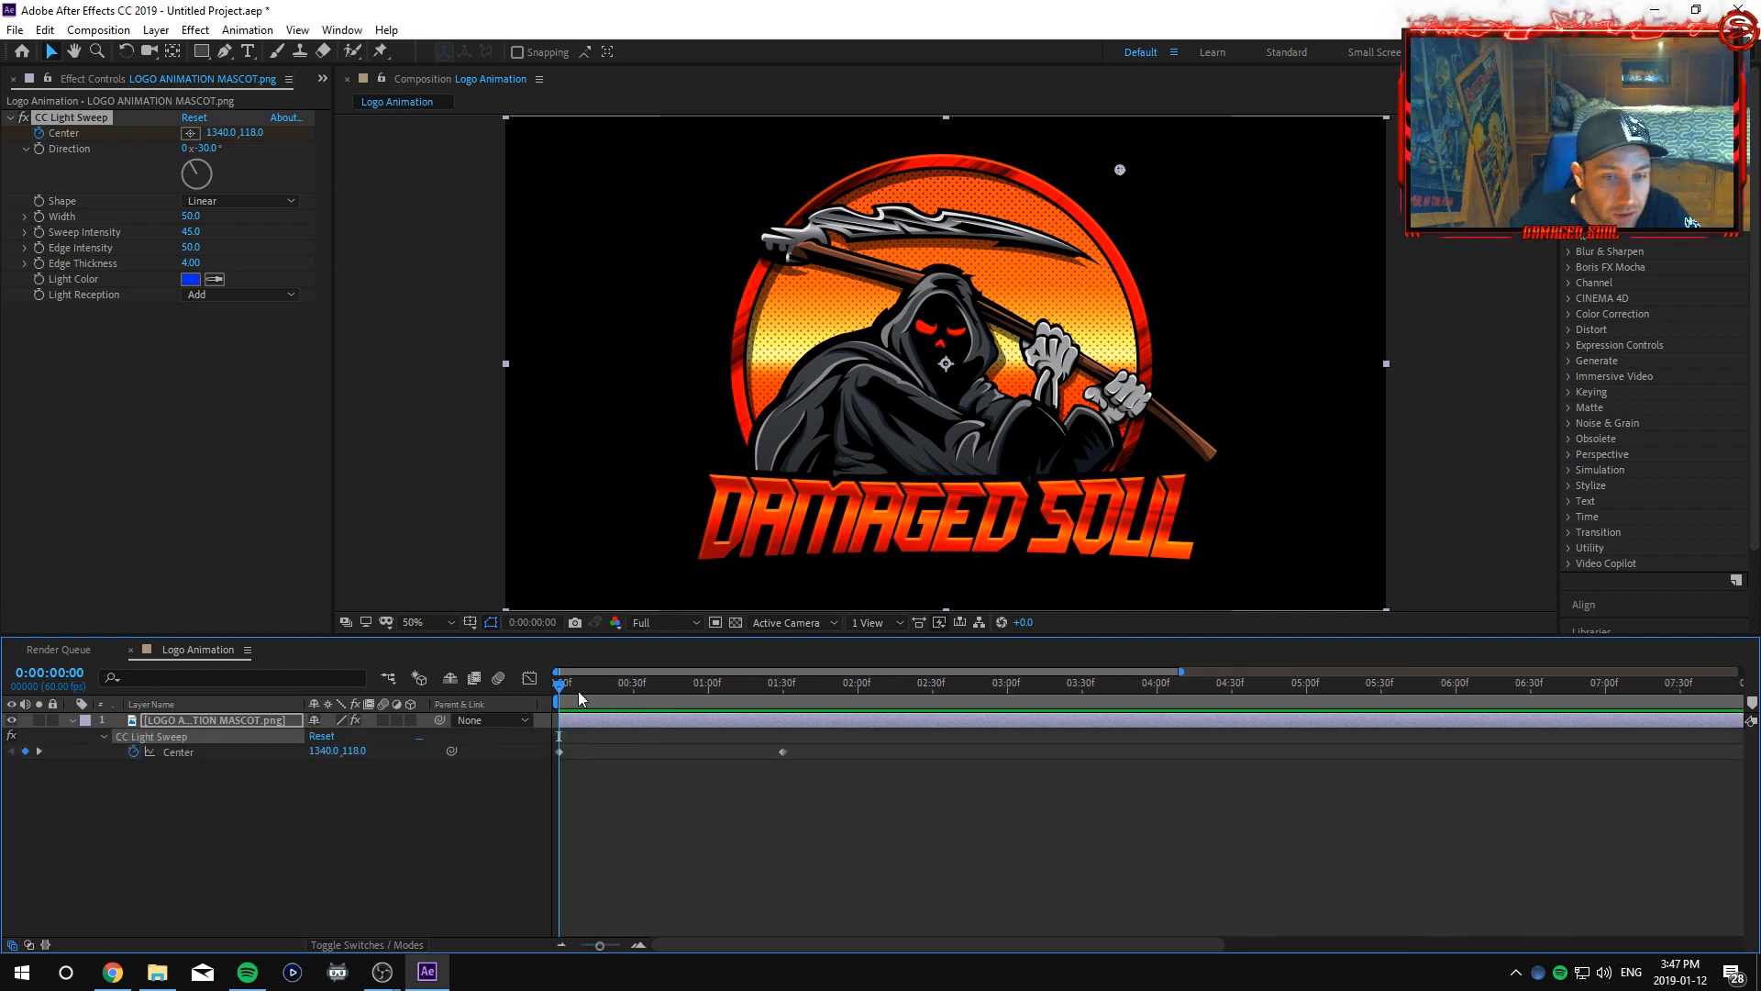
pyautogui.moveTo(561, 684)
pyautogui.mouseDown()
pyautogui.moveTo(807, 715)
pyautogui.moveTo(543, 710)
pyautogui.mouseUp()
pyautogui.moveTo(787, 767); pyautogui.dragTo(563, 755)
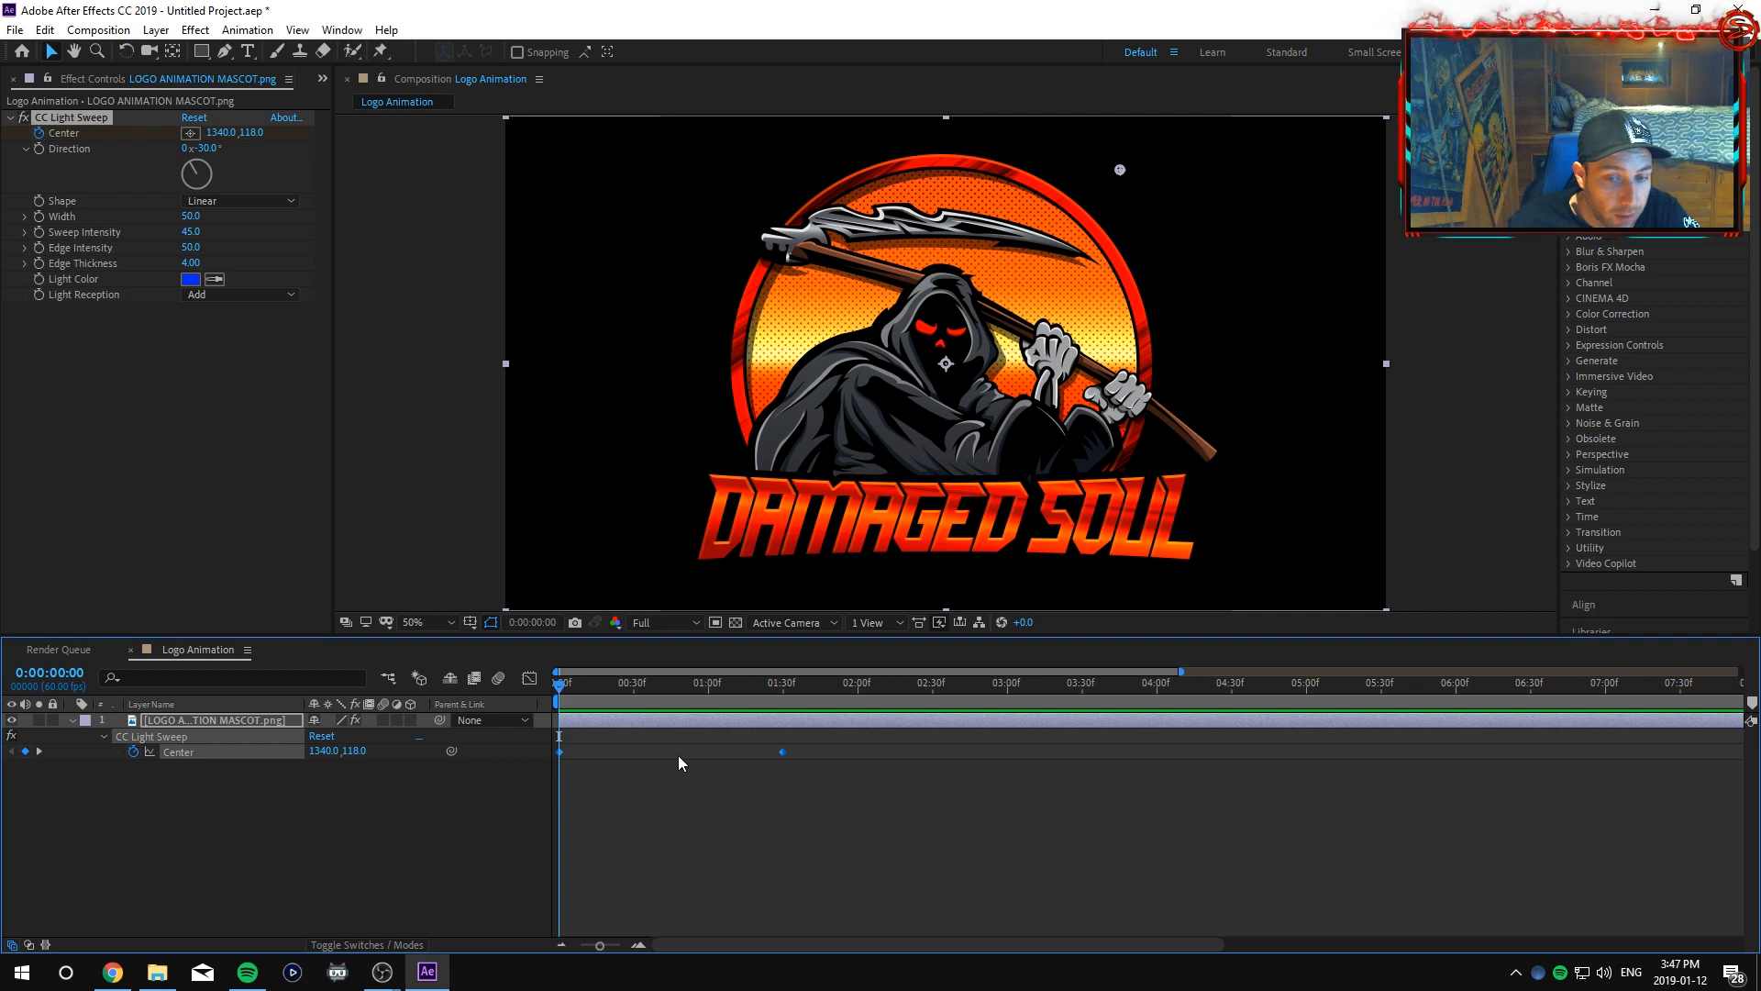
pyautogui.rightClick(785, 751)
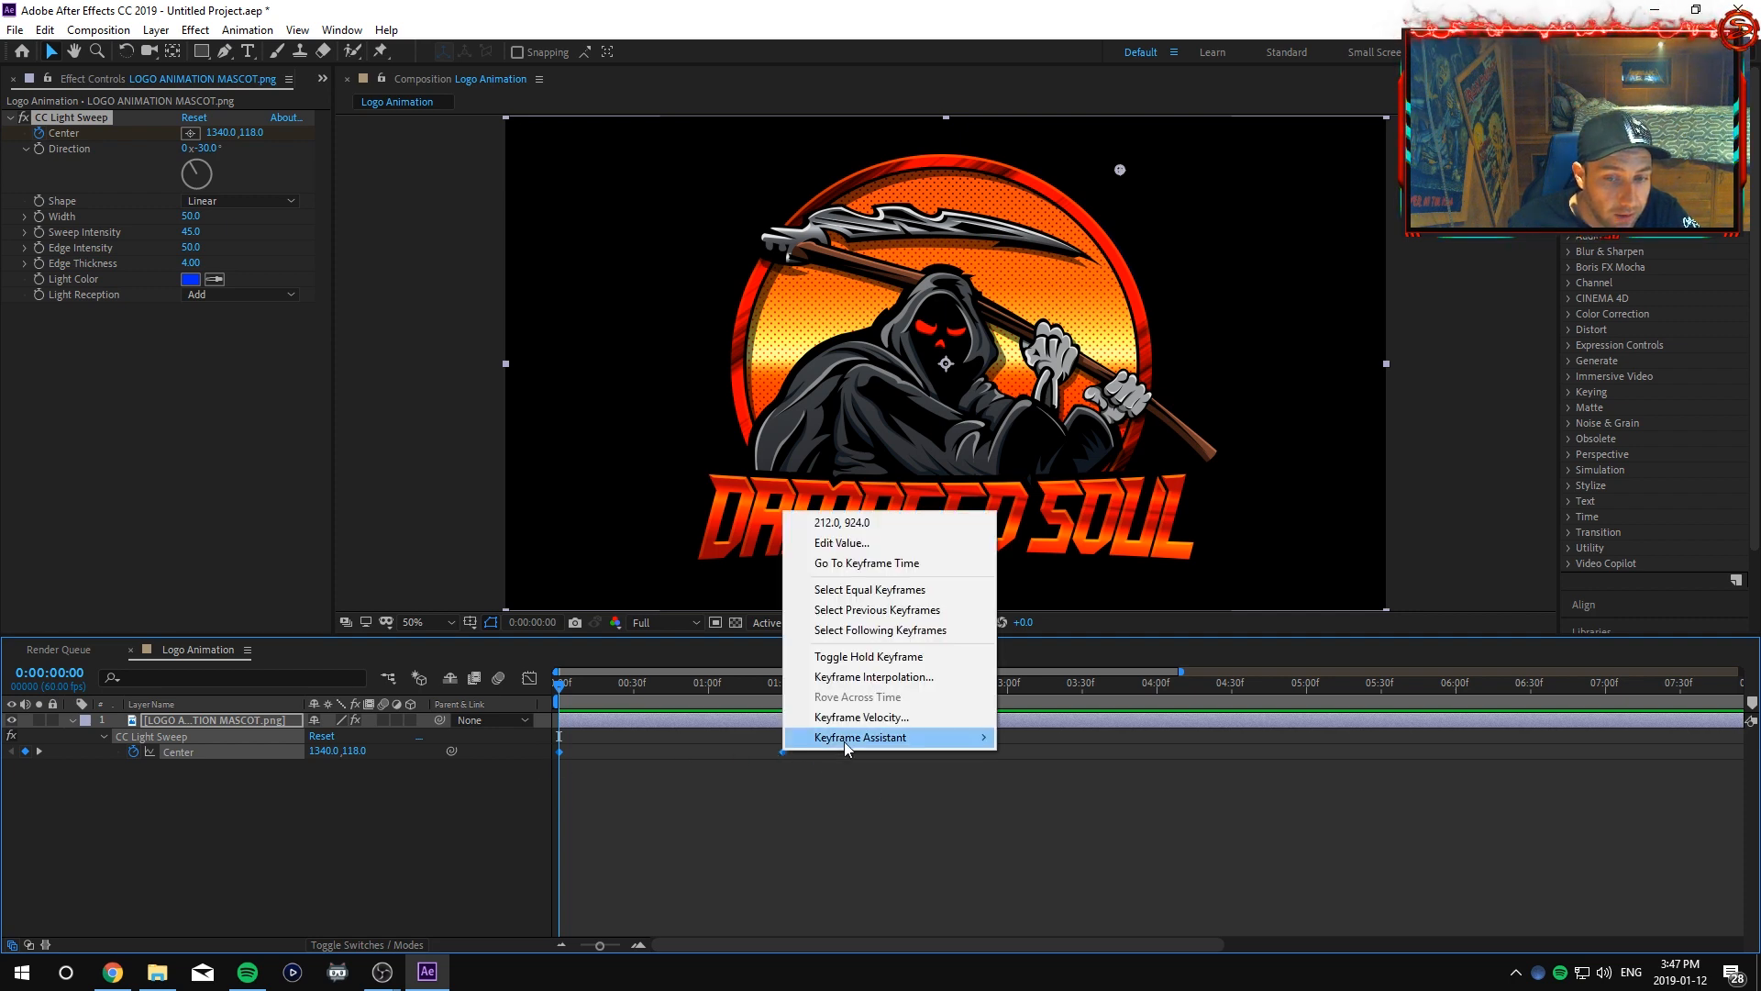
pyautogui.moveTo(851, 740)
pyautogui.click(1087, 799)
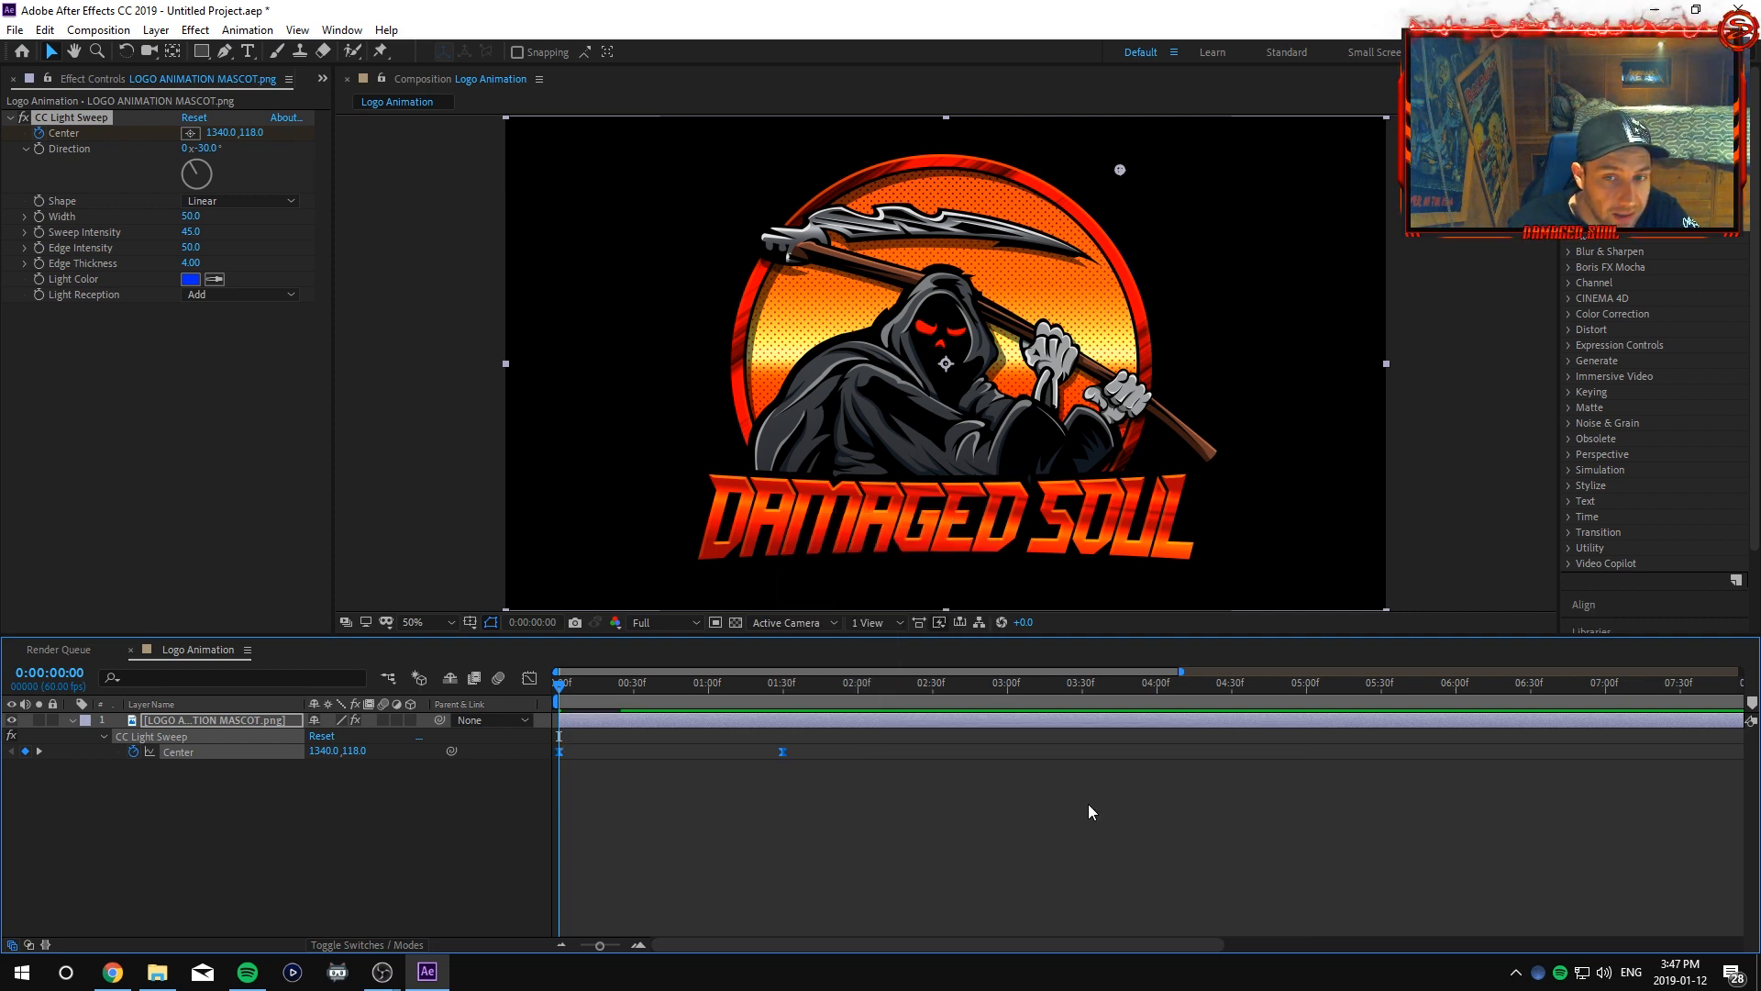
# Play the eased light sweep from the first frame twice to check its motion.
pyautogui.moveTo(558, 688); pyautogui.dragTo(680, 694)
pyautogui.moveTo(732, 686); pyautogui.dragTo(557, 683)
pyautogui.press('space')
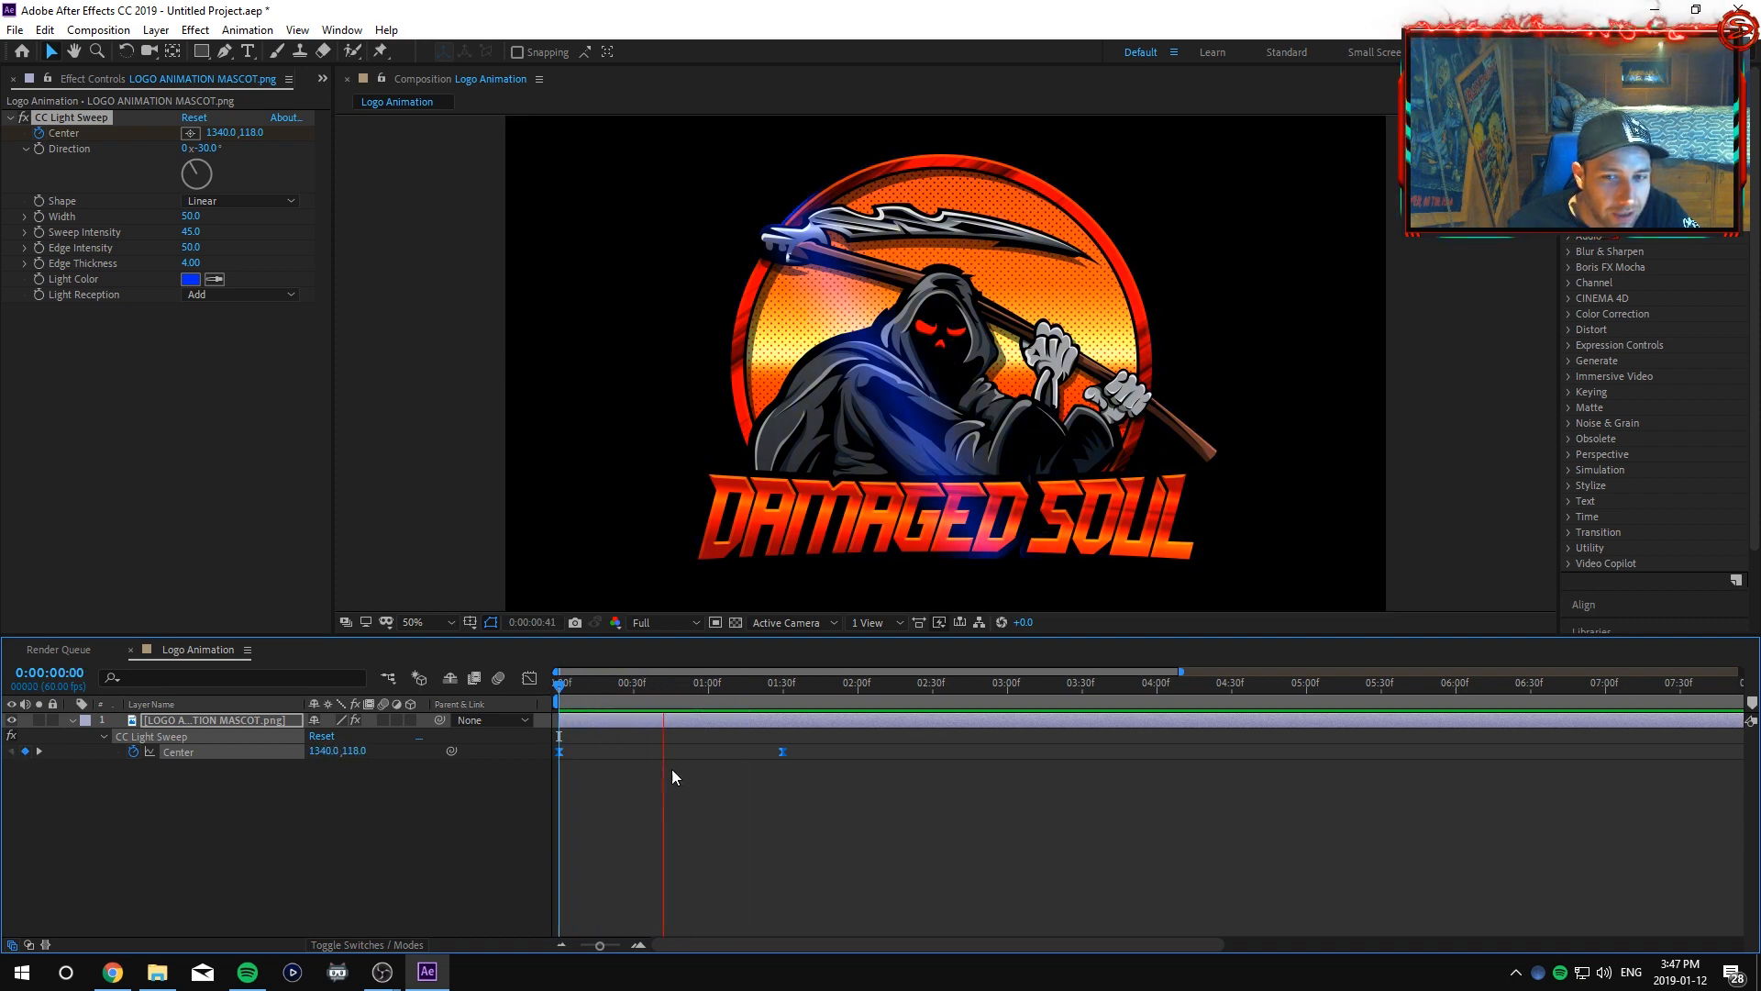
pyautogui.press('space')
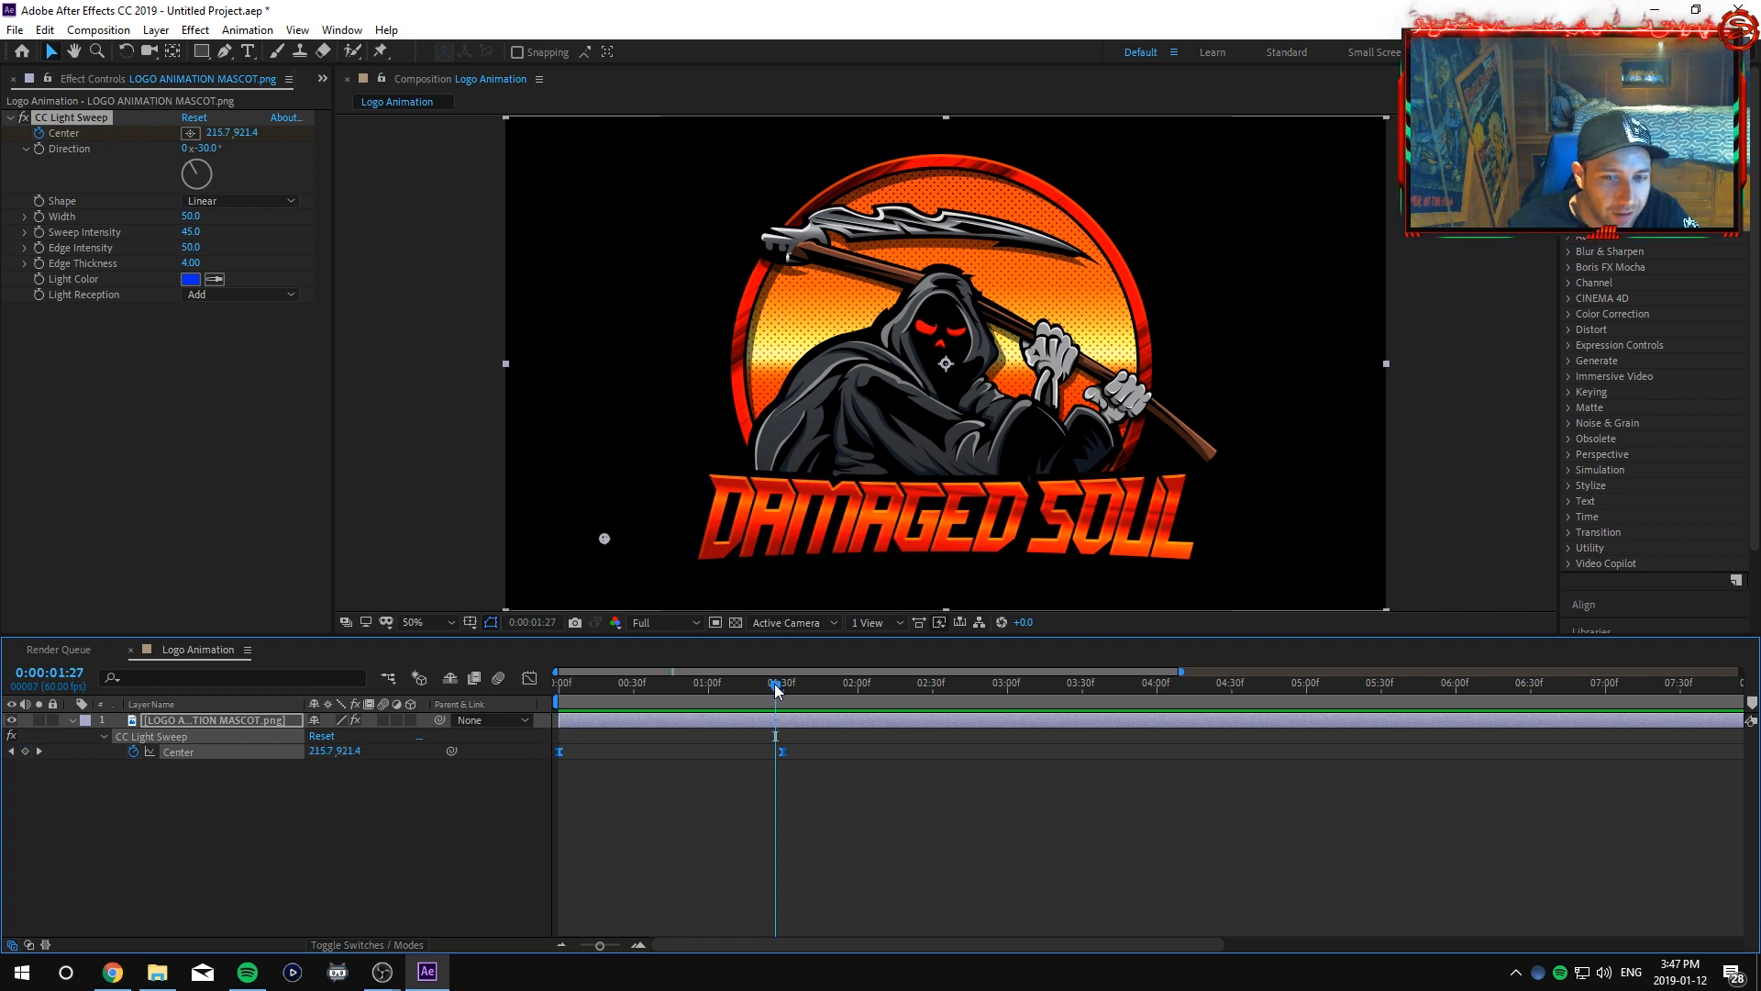
pyautogui.press('space')
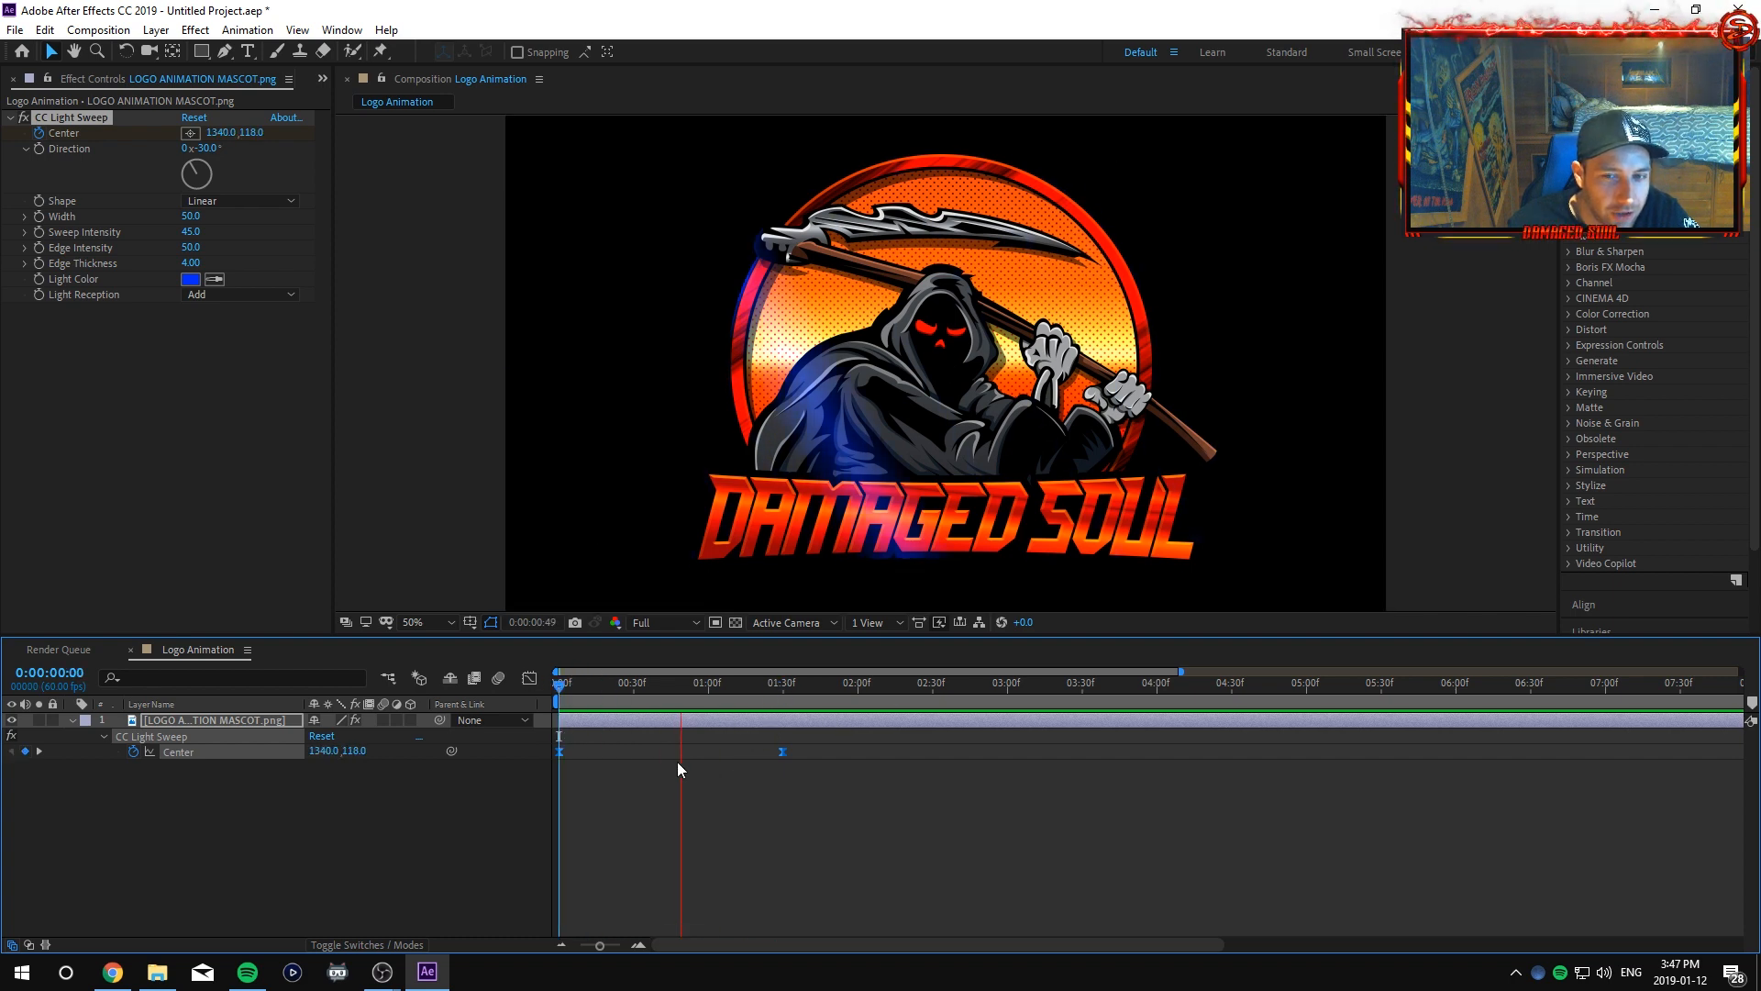
pyautogui.press('space')
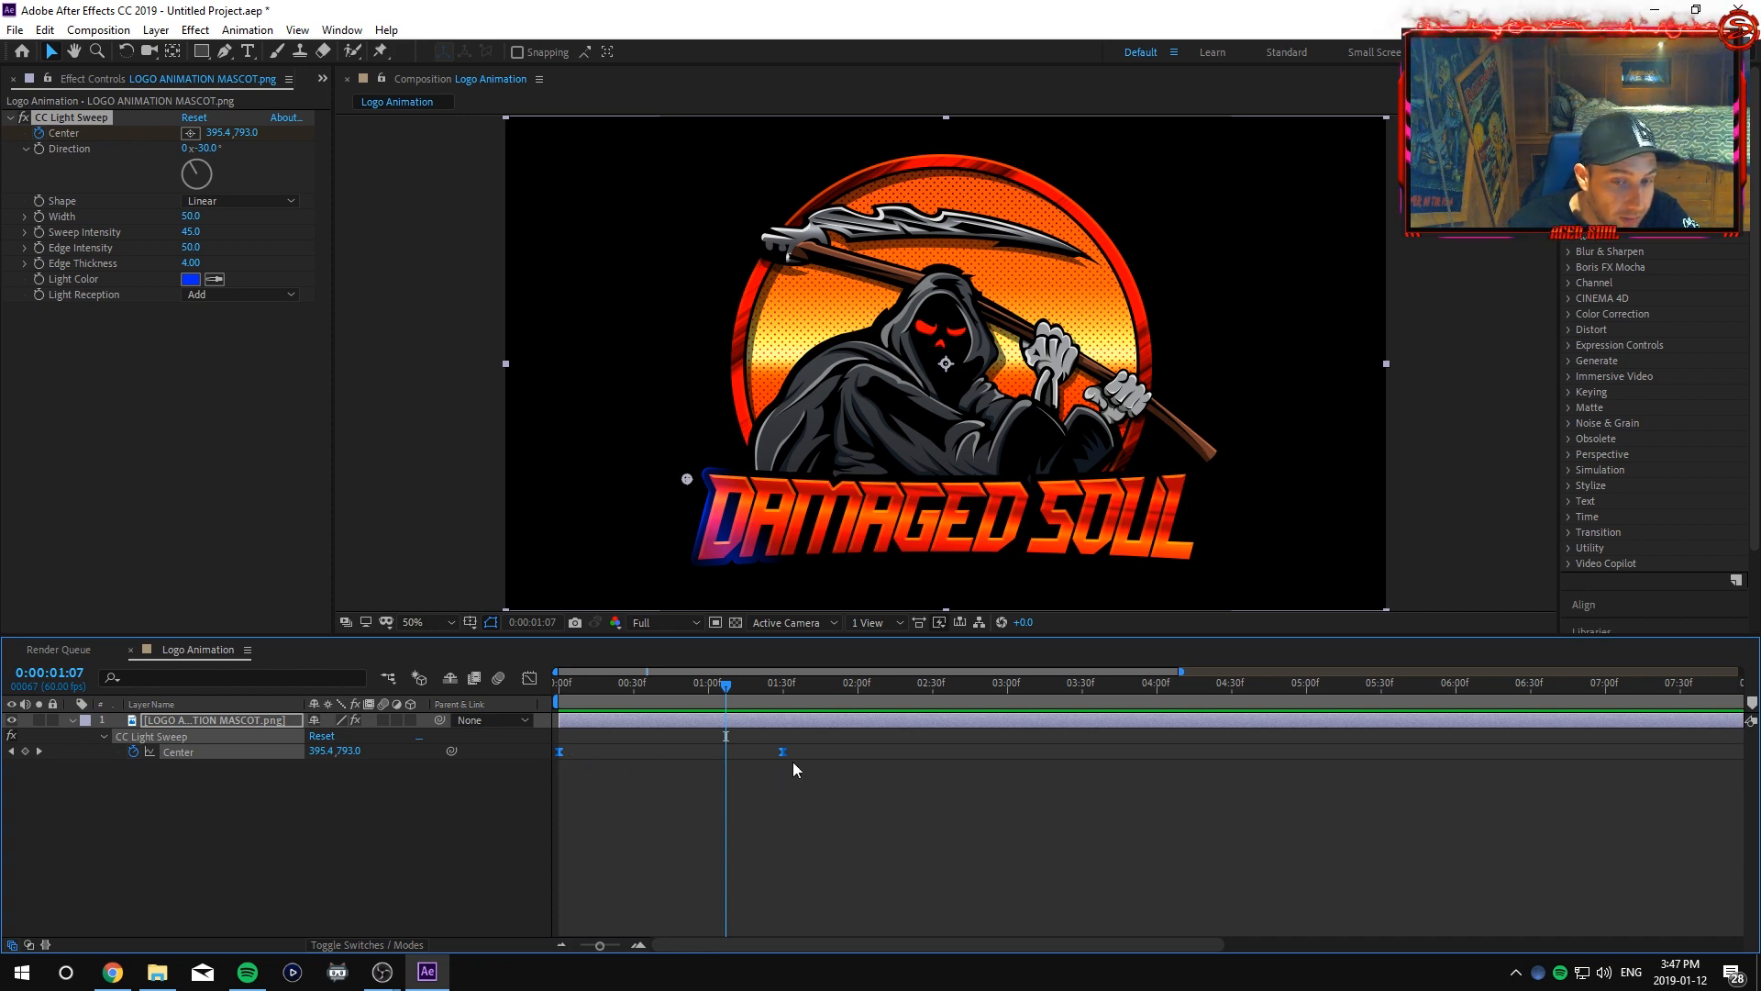
# In the speed graph, extend the last Center keyframe's ease handle back to about 0:00:00:52 and preview the sweep.
pyautogui.click(530, 679)
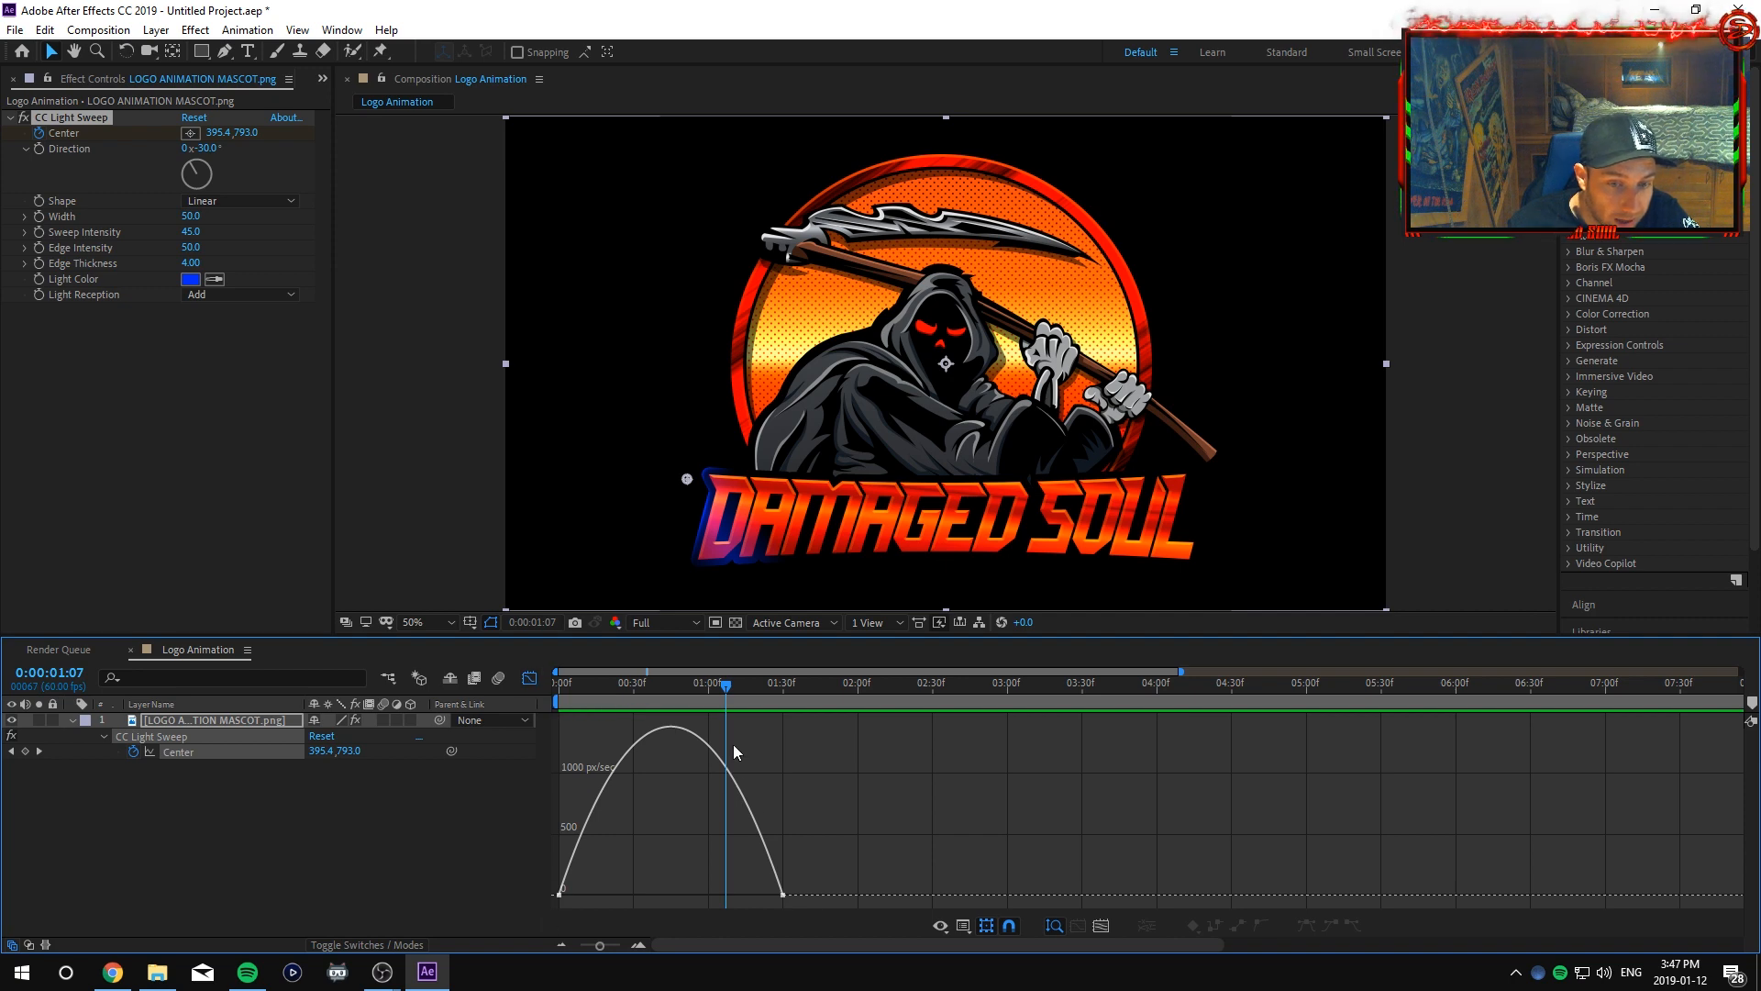
pyautogui.click(782, 904)
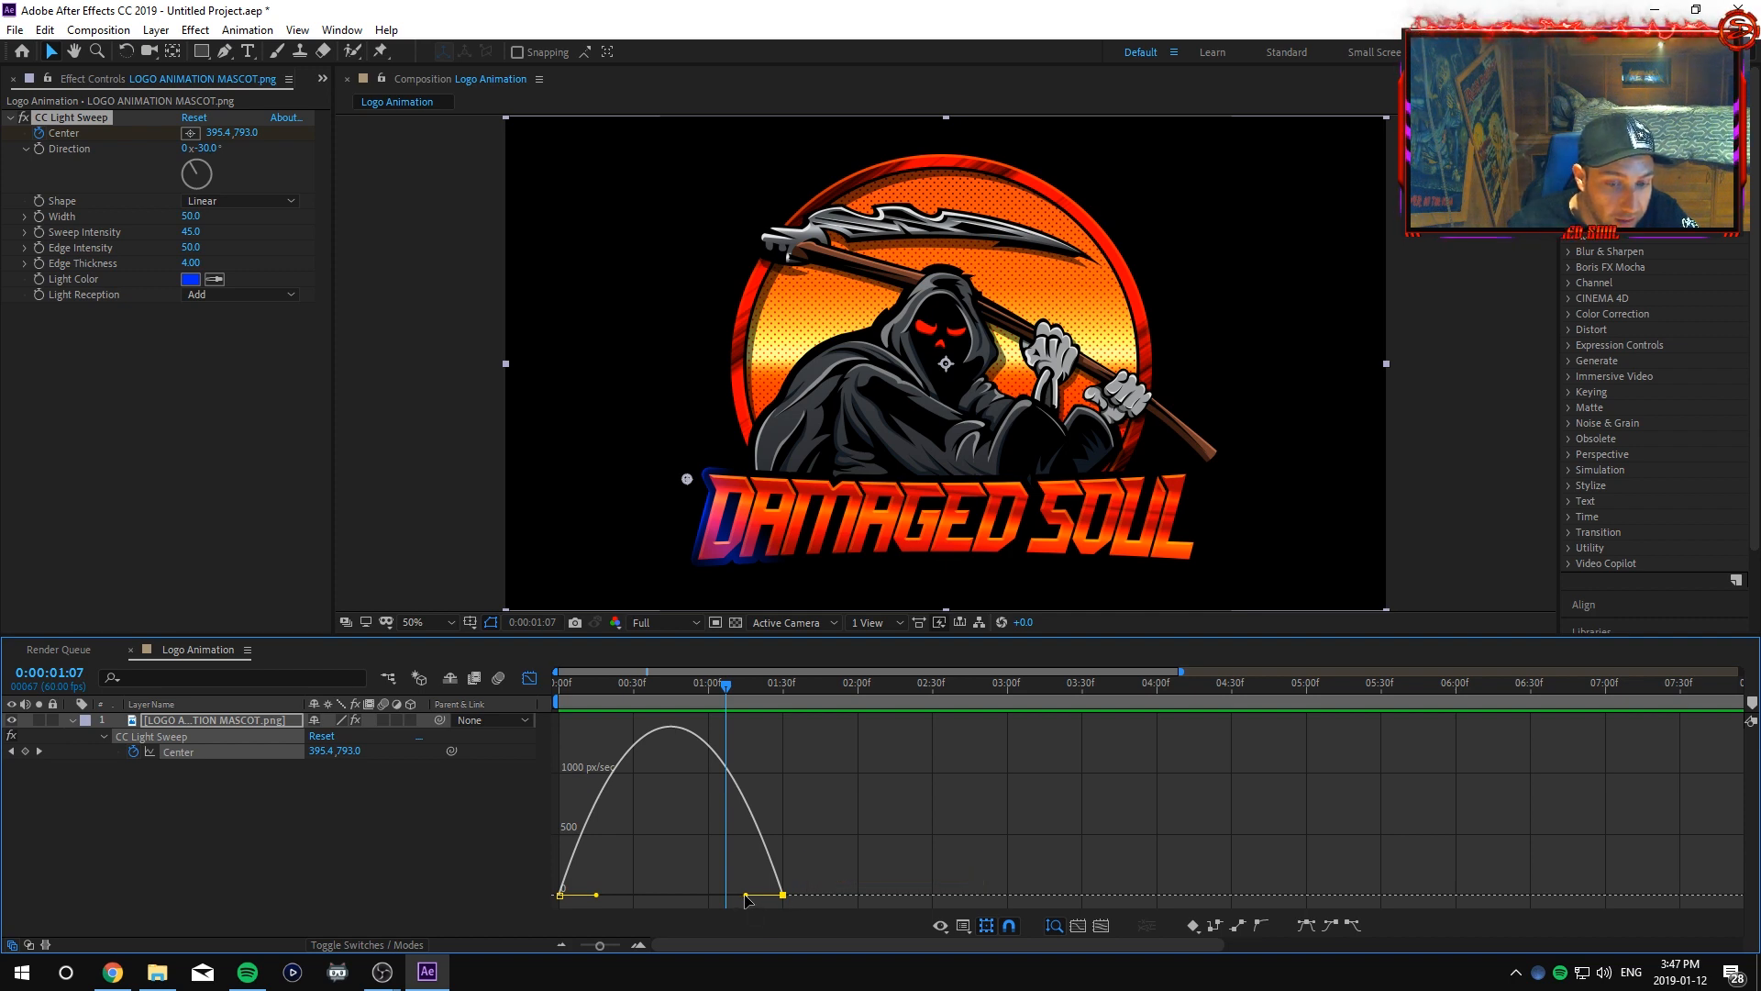
pyautogui.moveTo(745, 896); pyautogui.dragTo(690, 897)
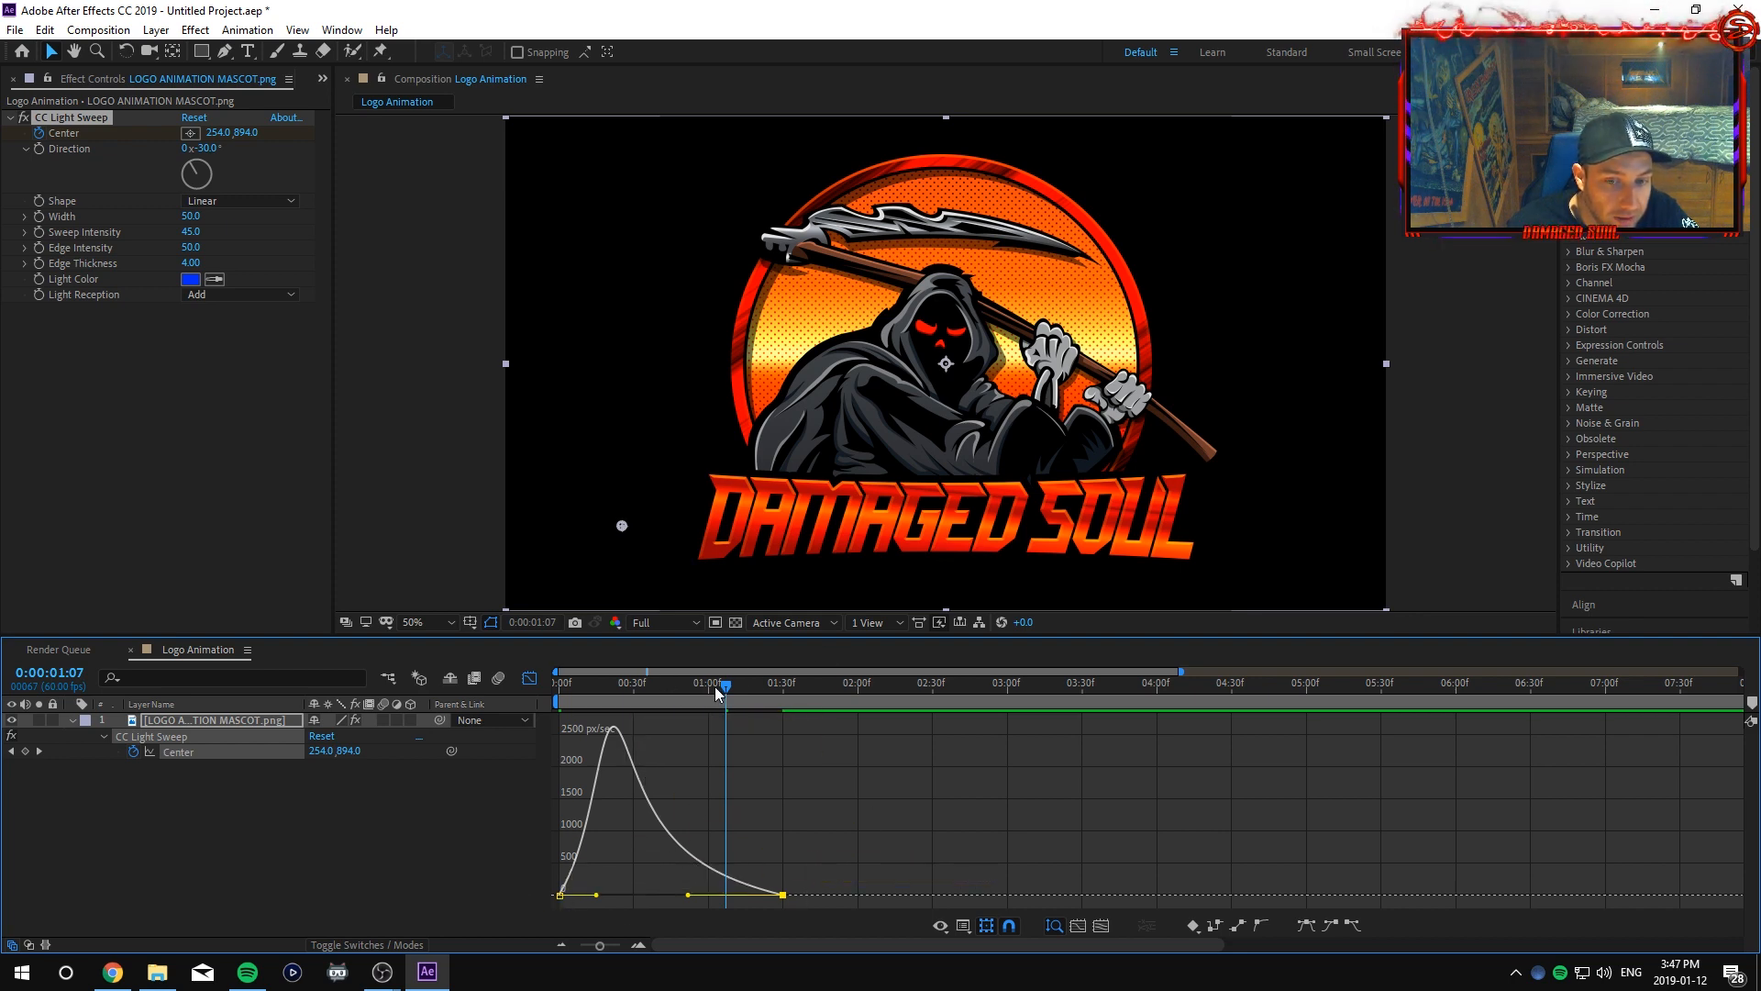
pyautogui.moveTo(725, 697); pyautogui.dragTo(556, 690)
pyautogui.press('space')
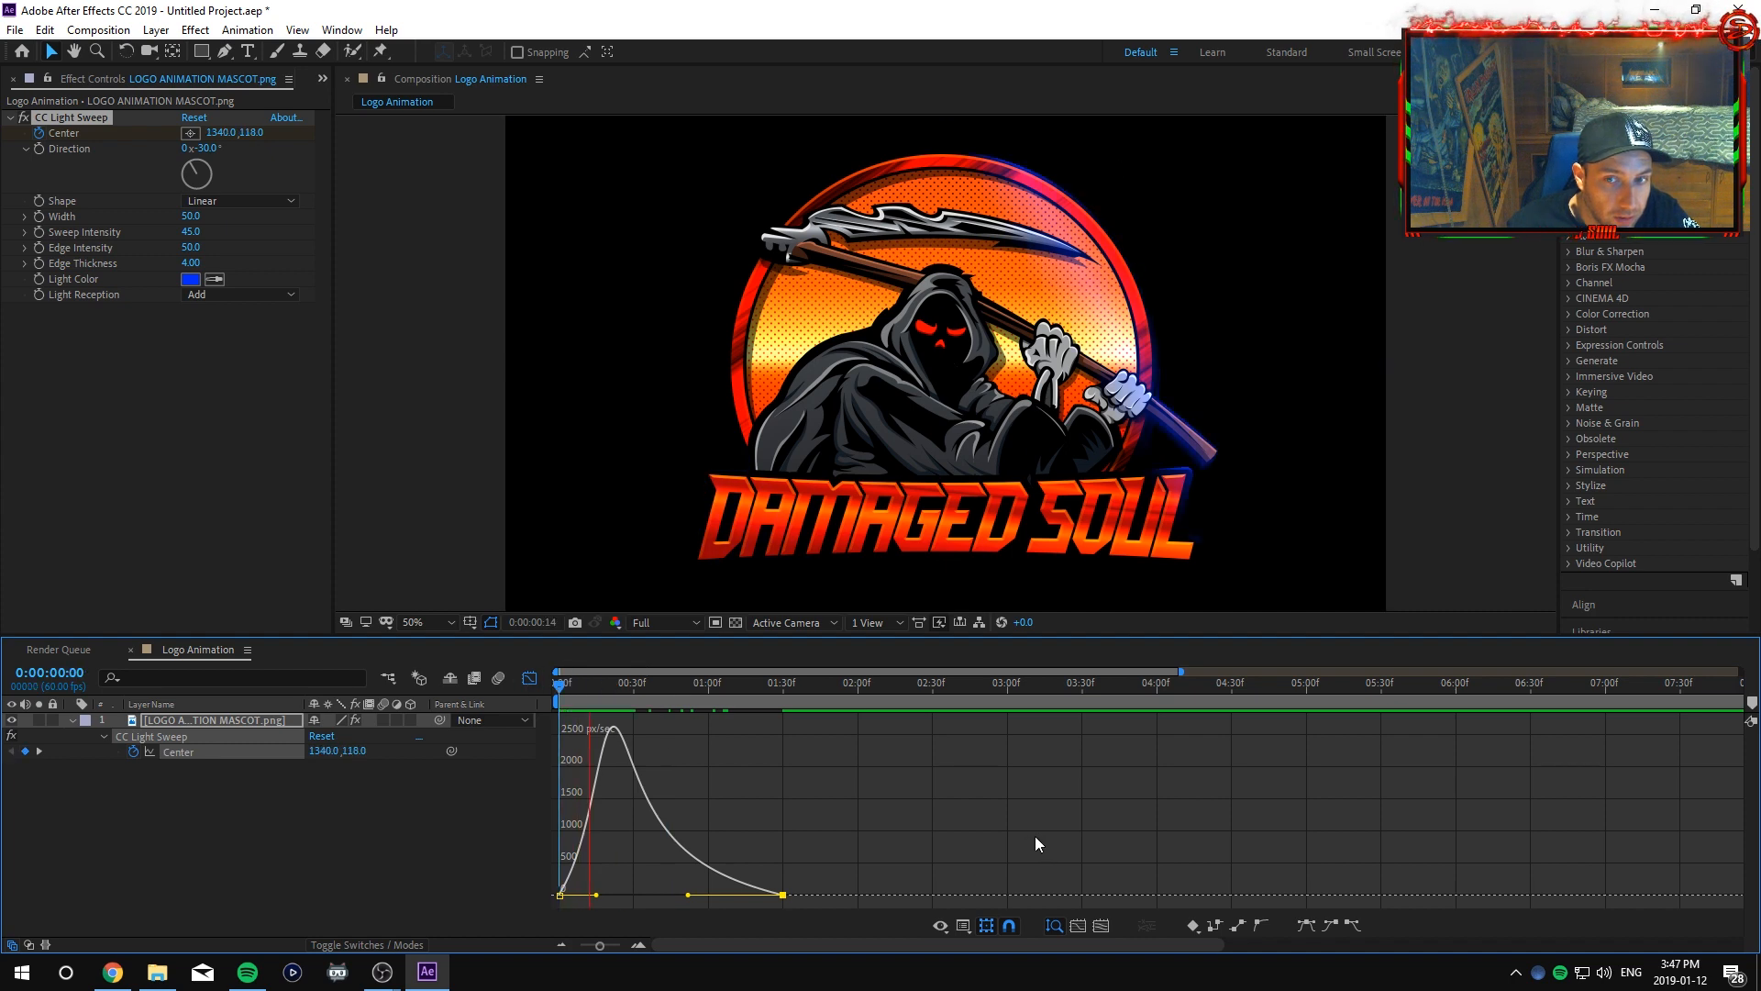
pyautogui.press('space')
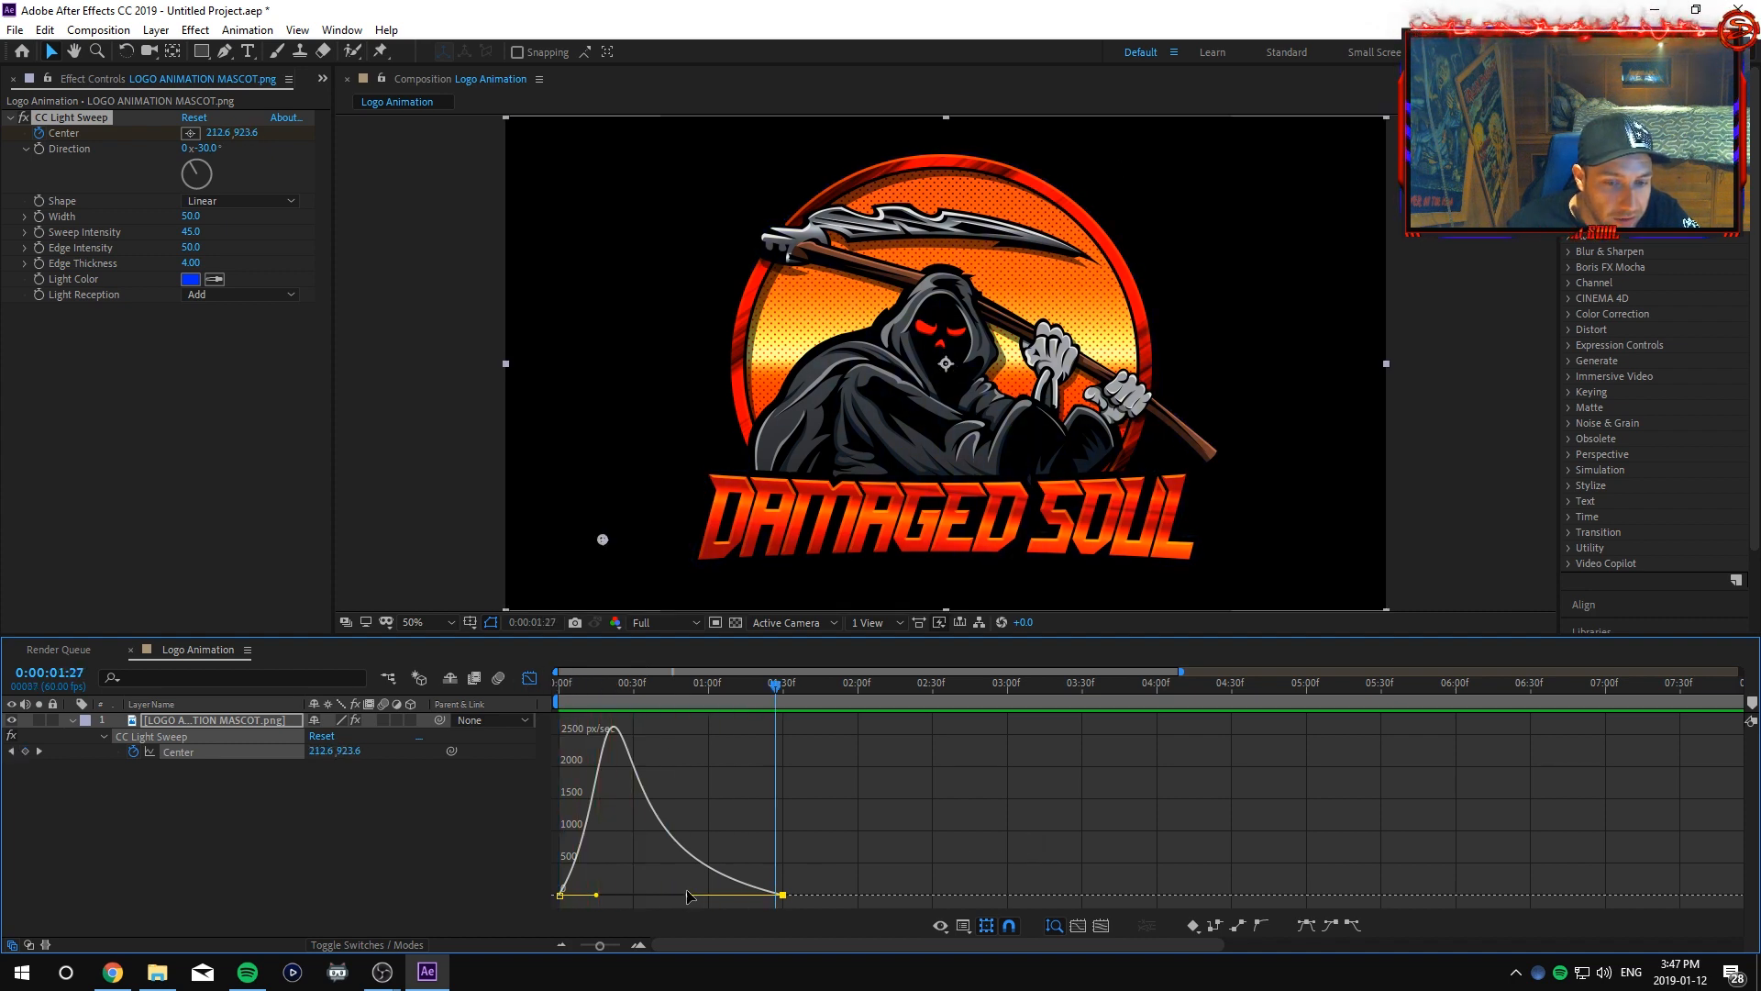
# Extend the last Center keyframe's ease handle further back to about 0:00:00:45 and preview the sweep several times from the first frame.
pyautogui.moveTo(689, 896); pyautogui.dragTo(670, 897)
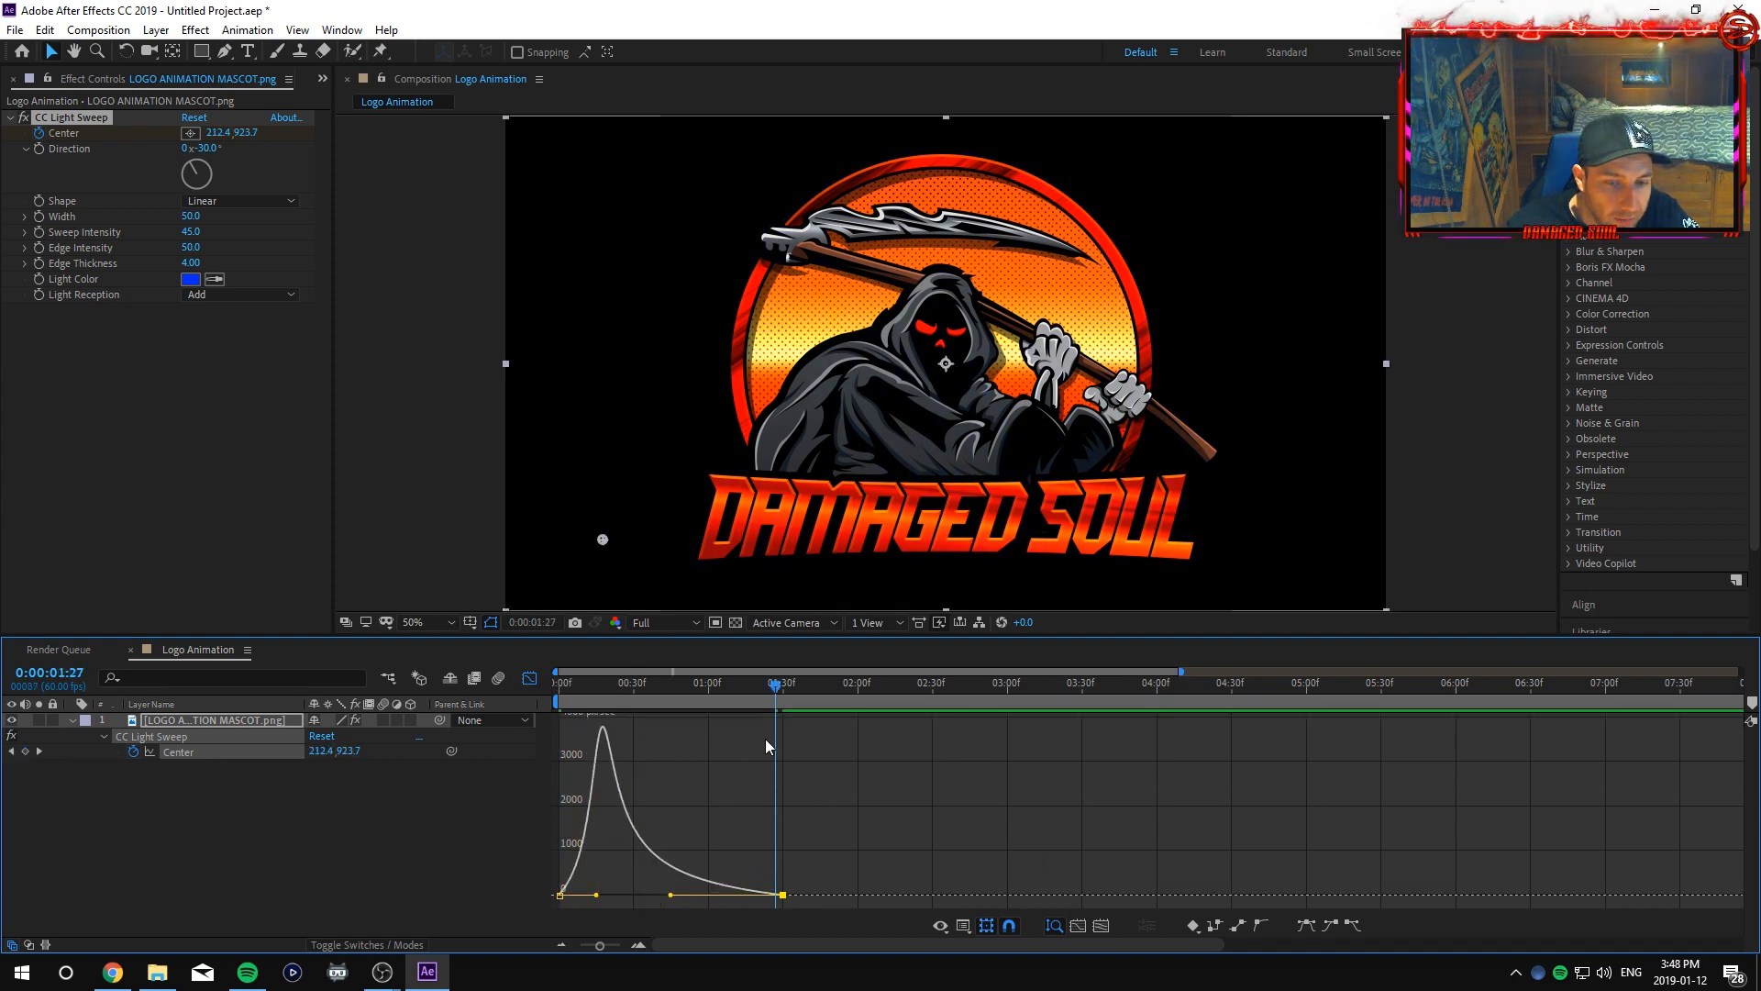
pyautogui.moveTo(775, 688); pyautogui.dragTo(558, 688)
pyautogui.press('space')
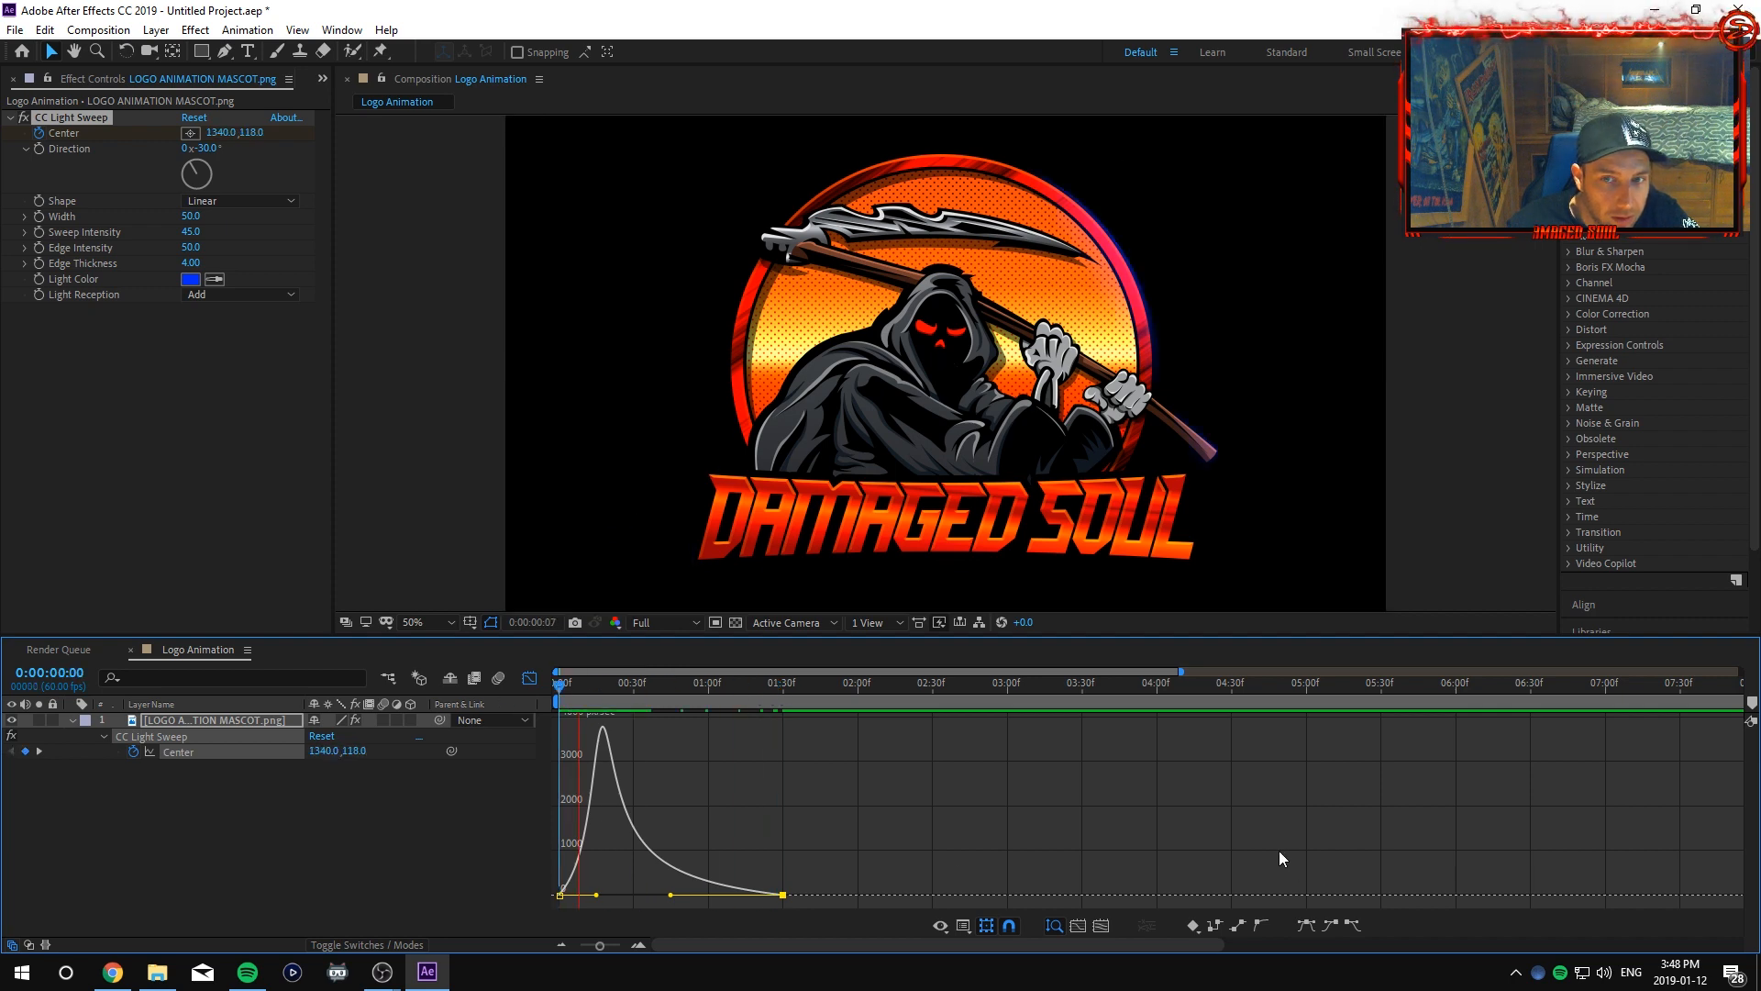
pyautogui.click(862, 706)
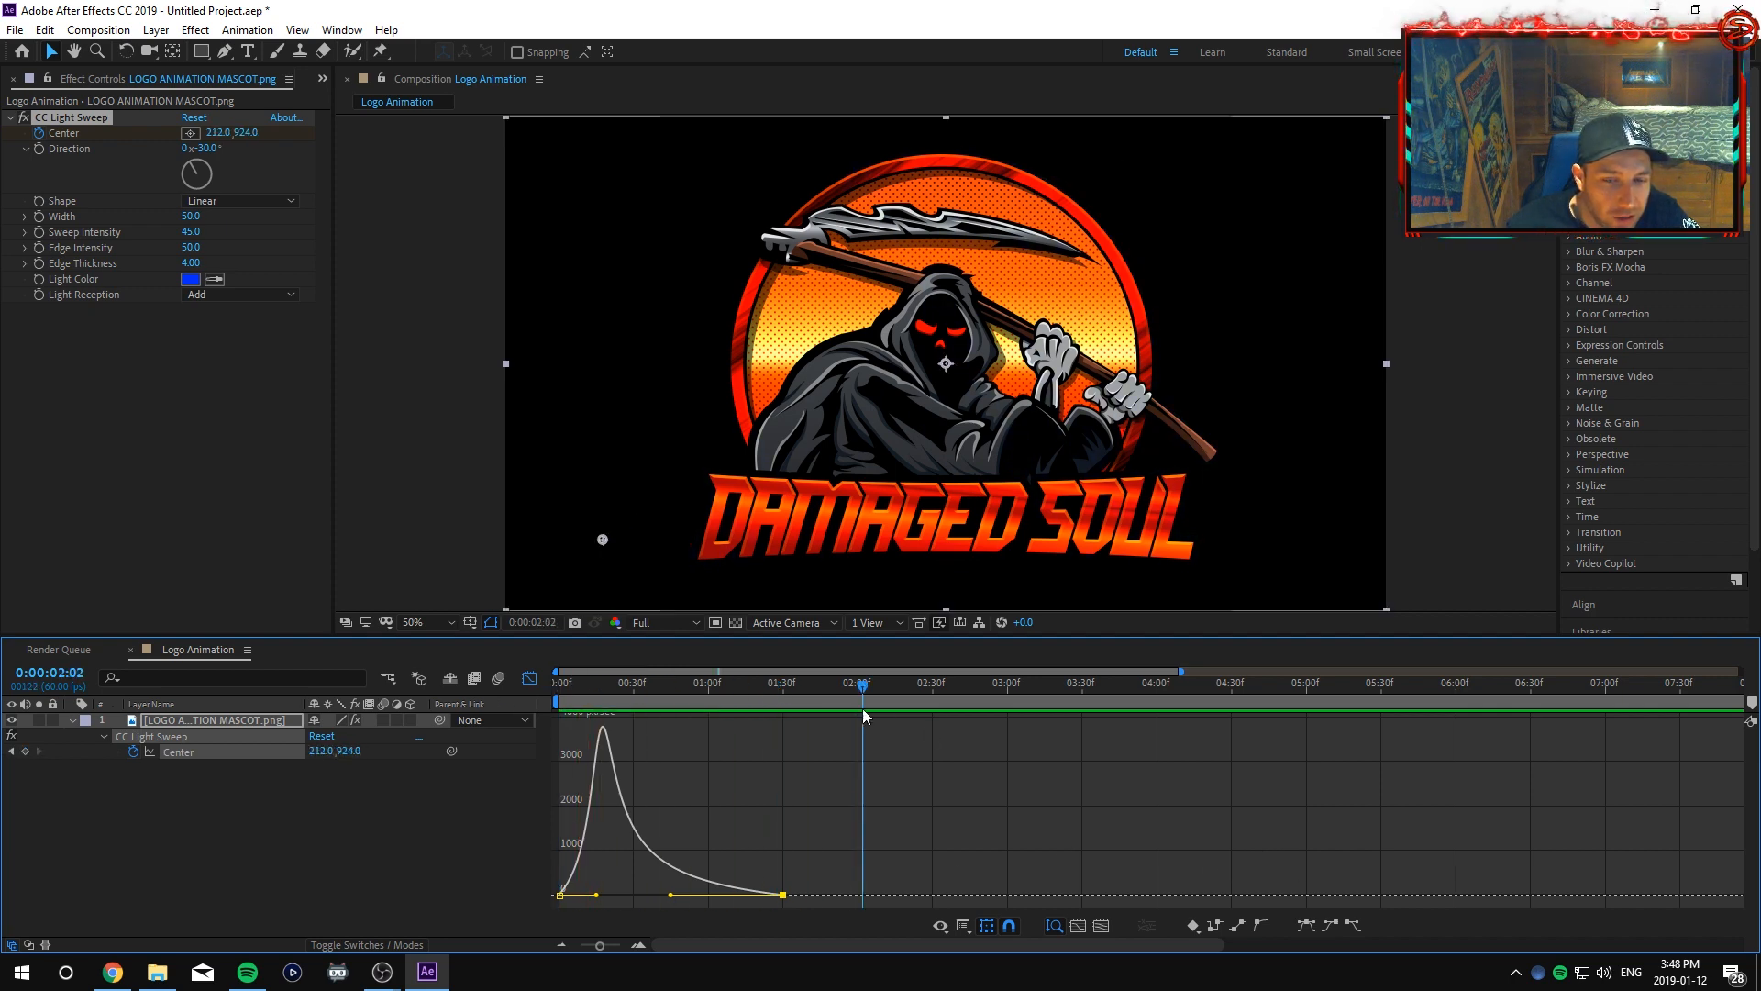
pyautogui.moveTo(866, 687); pyautogui.dragTo(558, 686)
pyautogui.press('space')
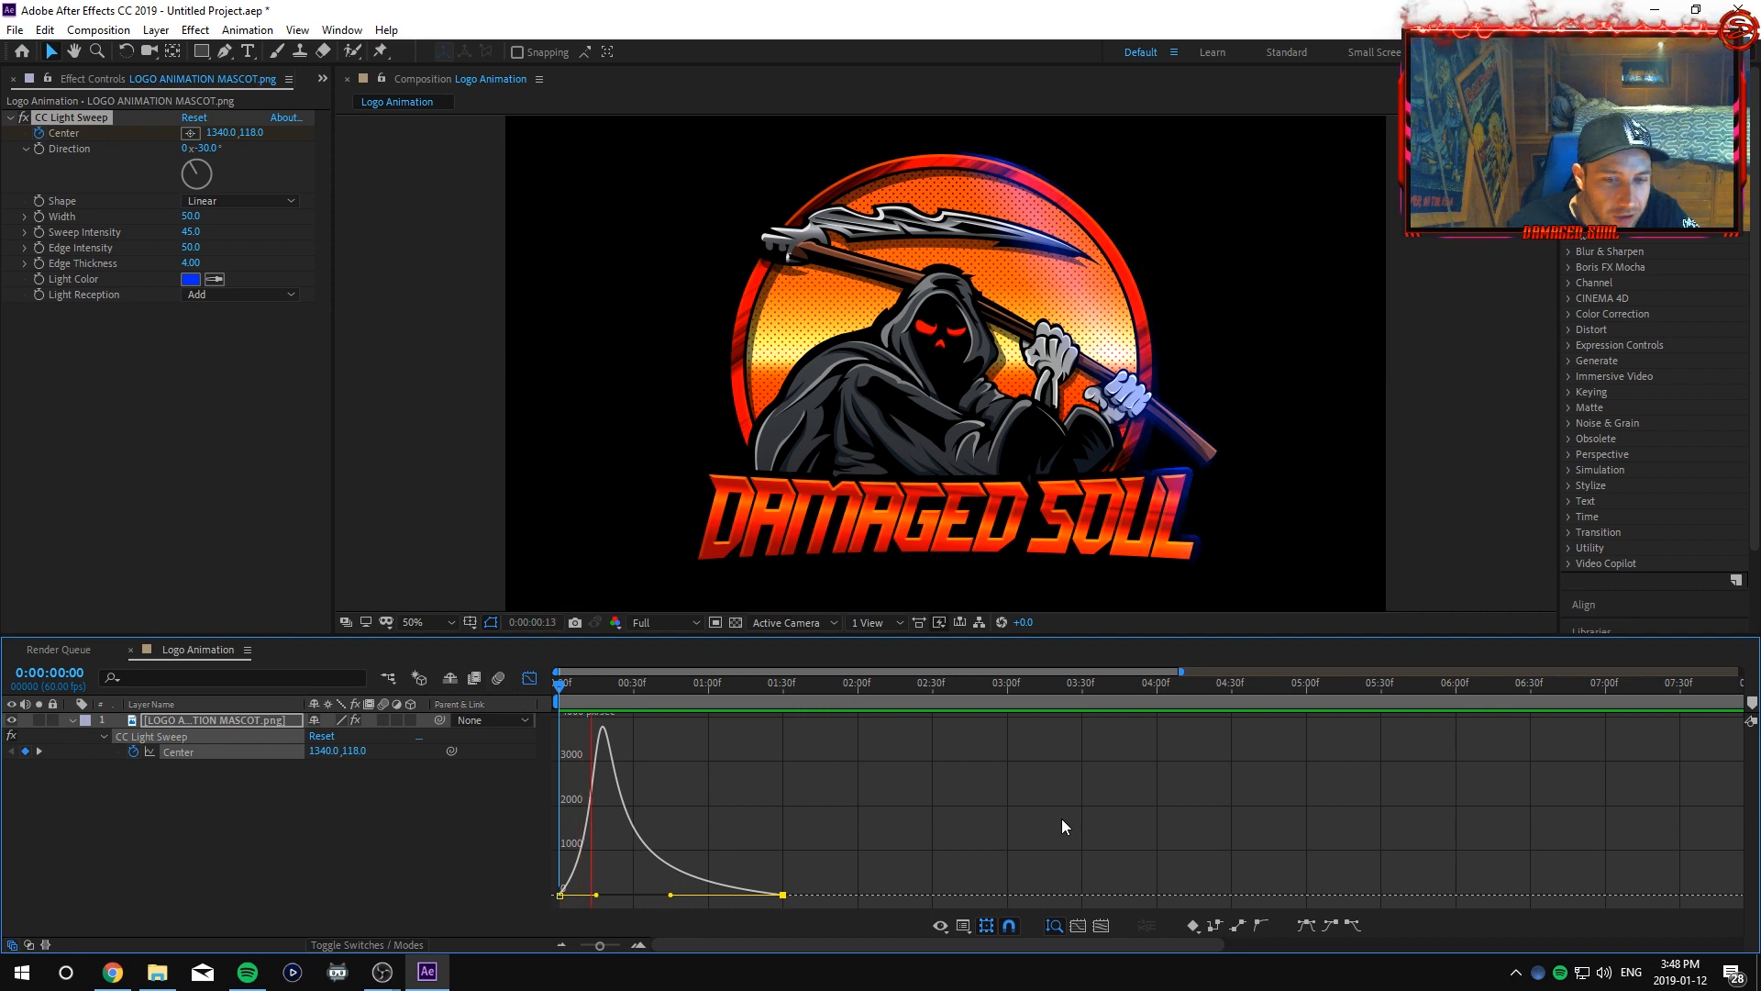
pyautogui.moveTo(811, 683); pyautogui.dragTo(706, 686)
pyautogui.press('space')
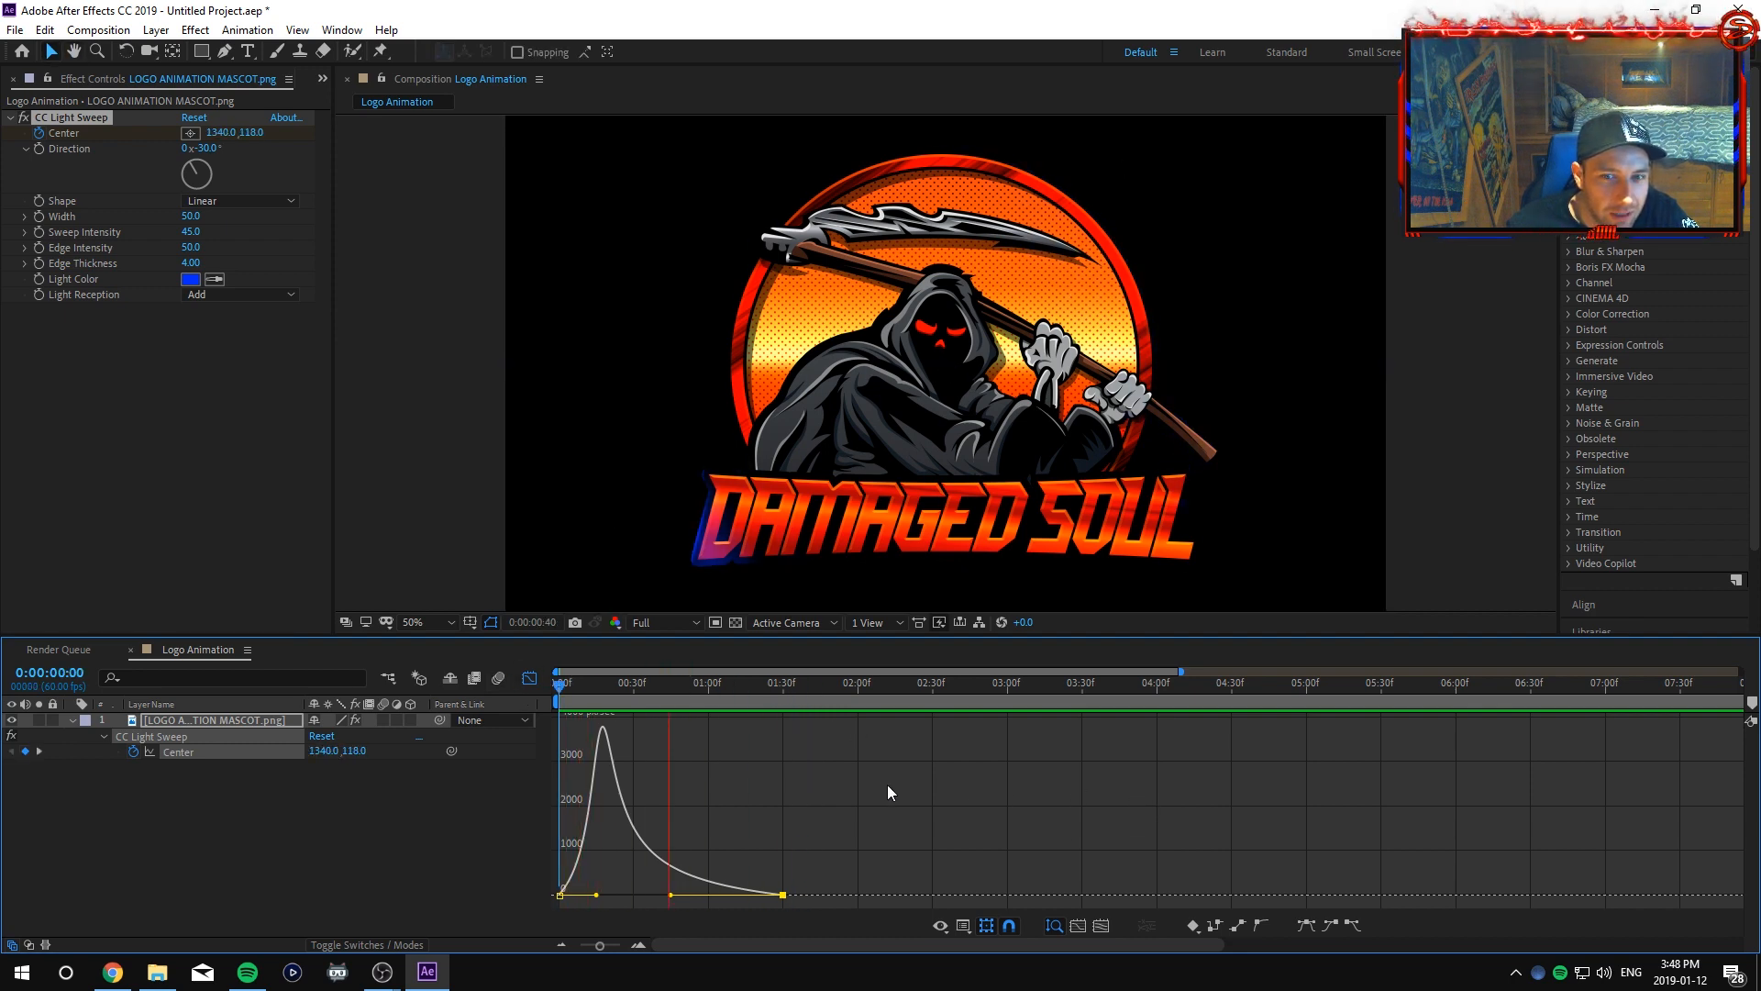
pyautogui.press('space')
pyautogui.moveTo(789, 695); pyautogui.dragTo(559, 686)
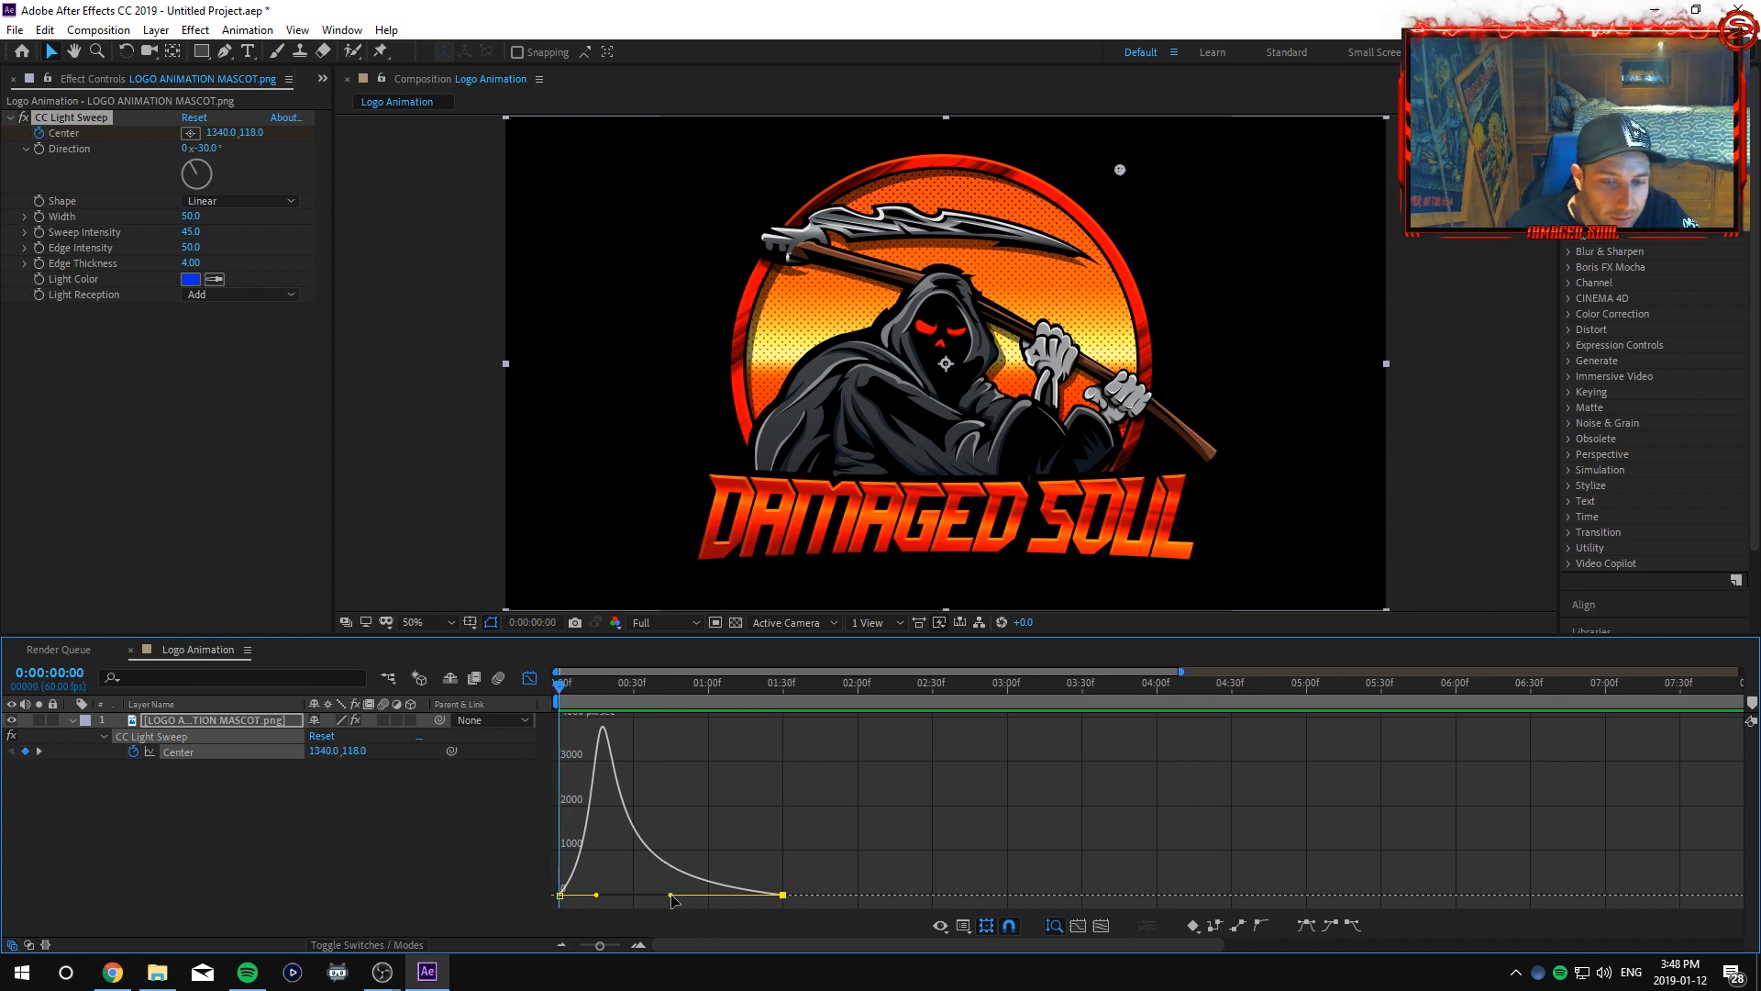
# Try shortening the last Center keyframe's ease handle to about 0:00:01:15 for a symmetrical speed curve and play the sweep.
pyautogui.moveTo(673, 897); pyautogui.dragTo(744, 895)
pyautogui.press('space')
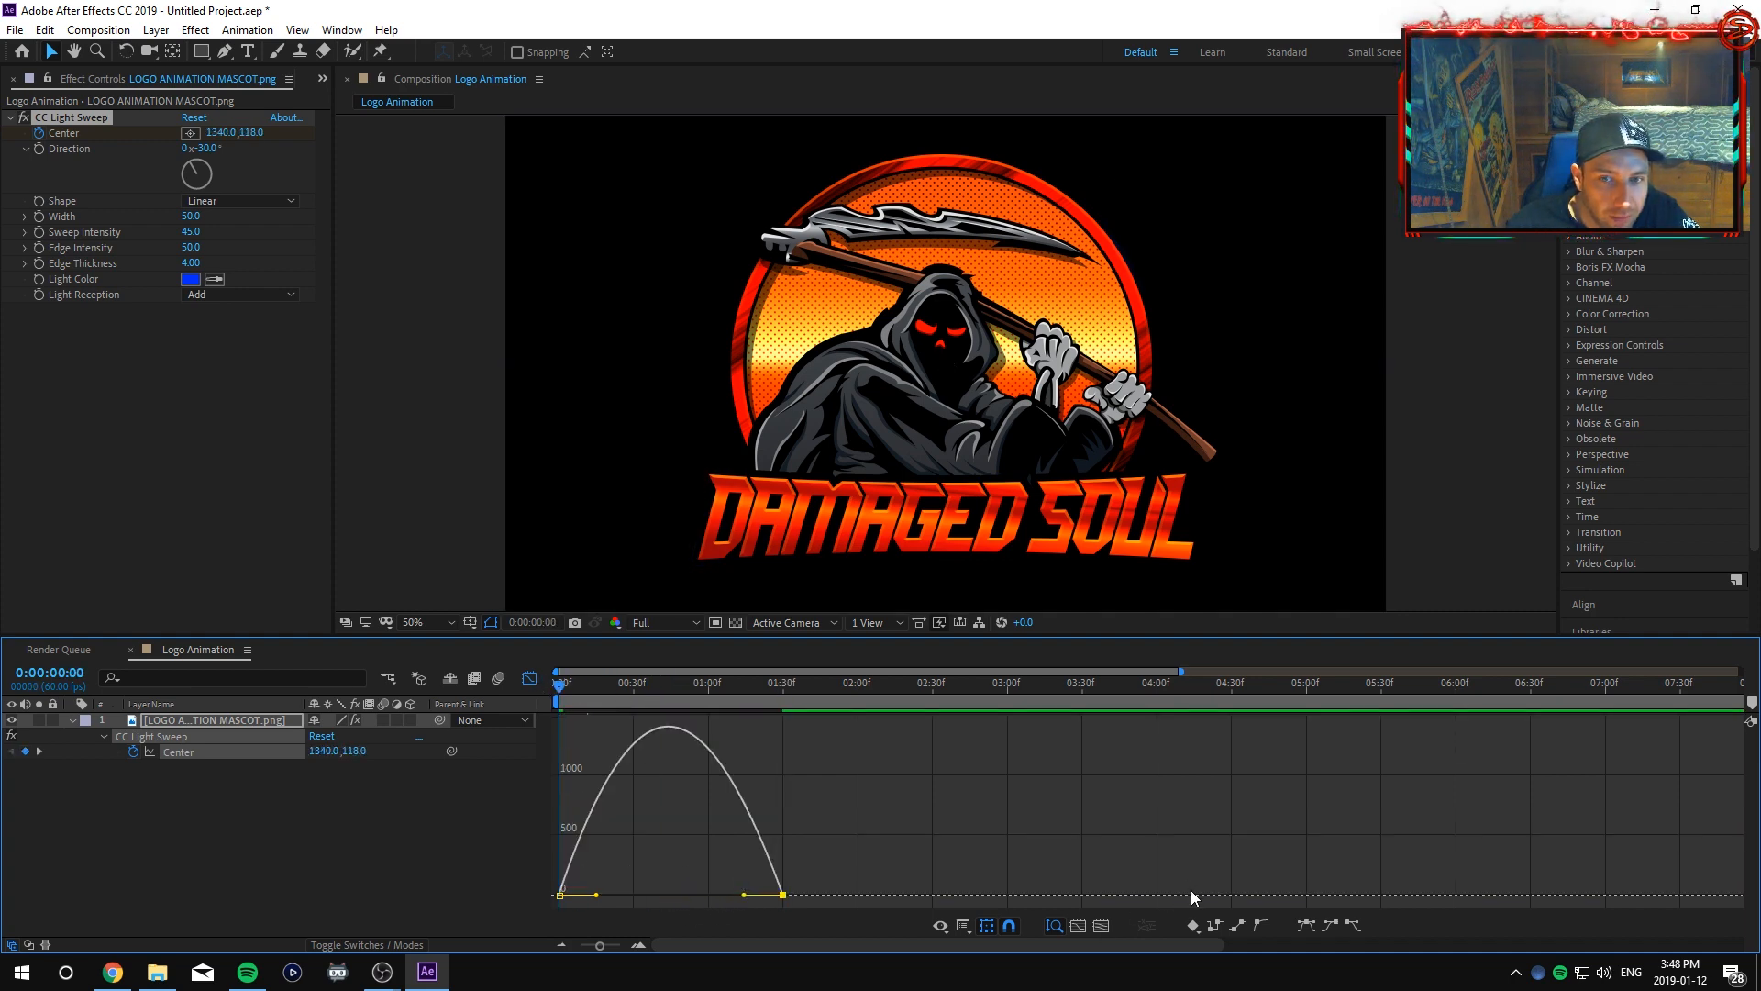
pyautogui.press('space')
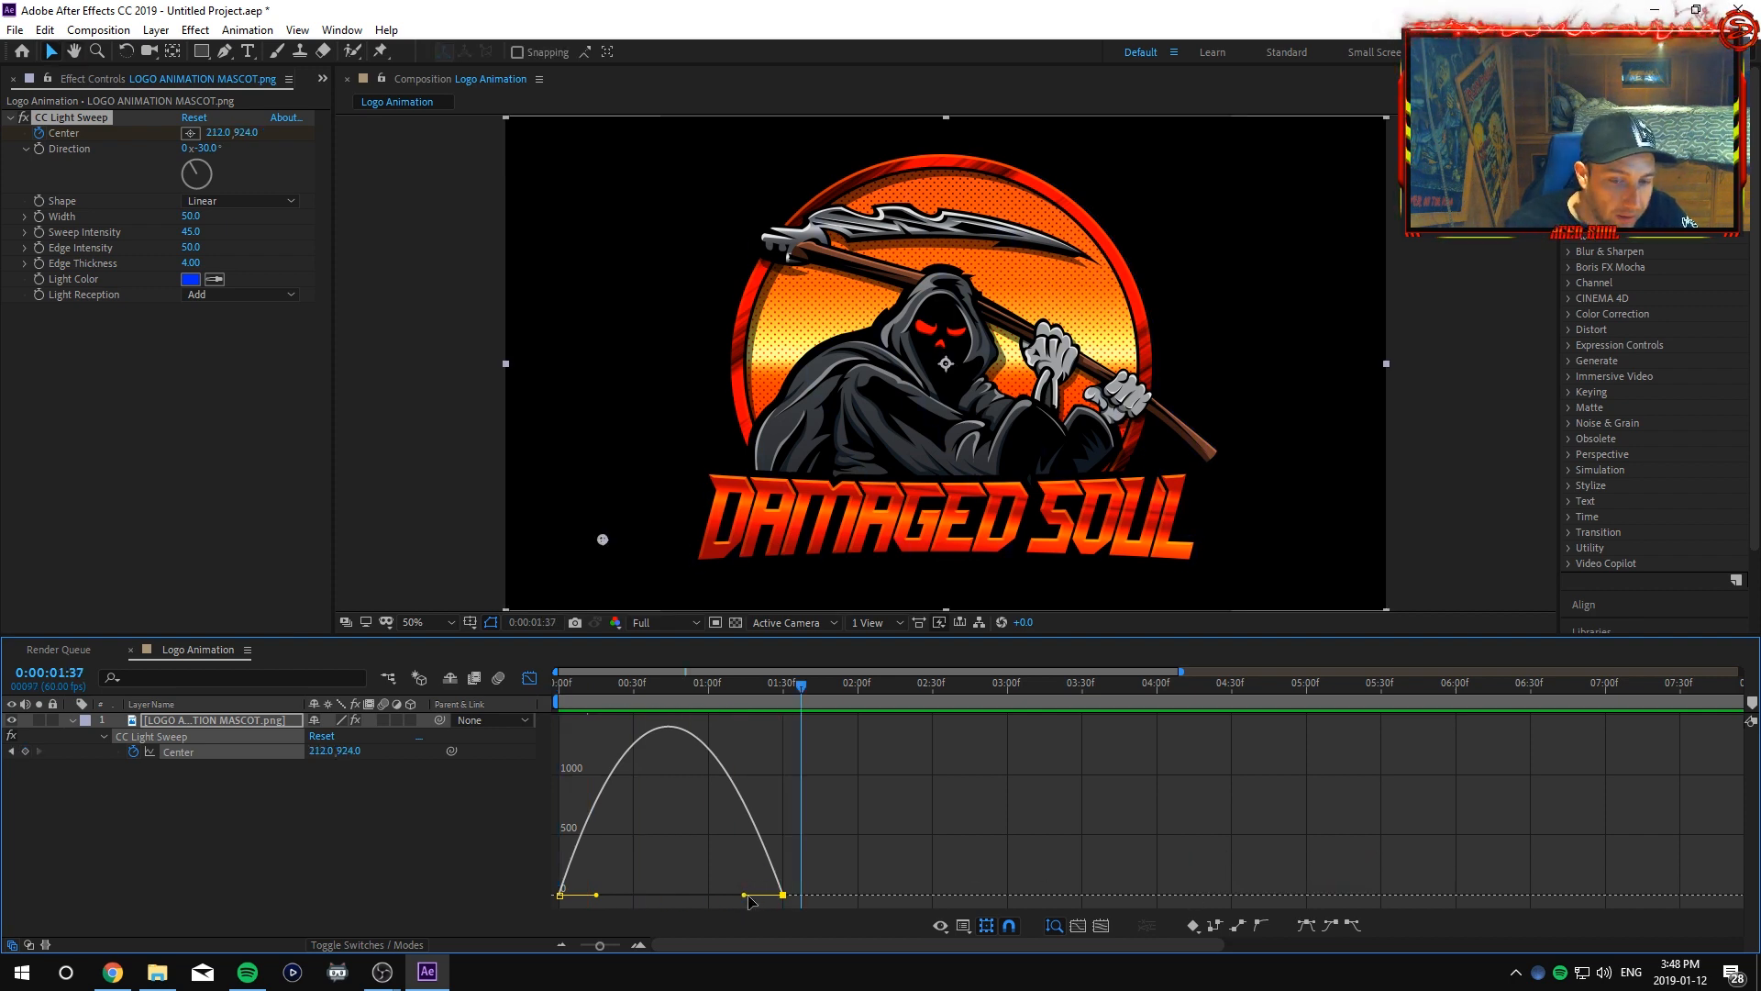
# Extend the last Center keyframe's ease handle to about 0:00:00:45 again, drop its speed to the zero line, and preview the sweep.
pyautogui.moveTo(743, 895); pyautogui.dragTo(671, 892)
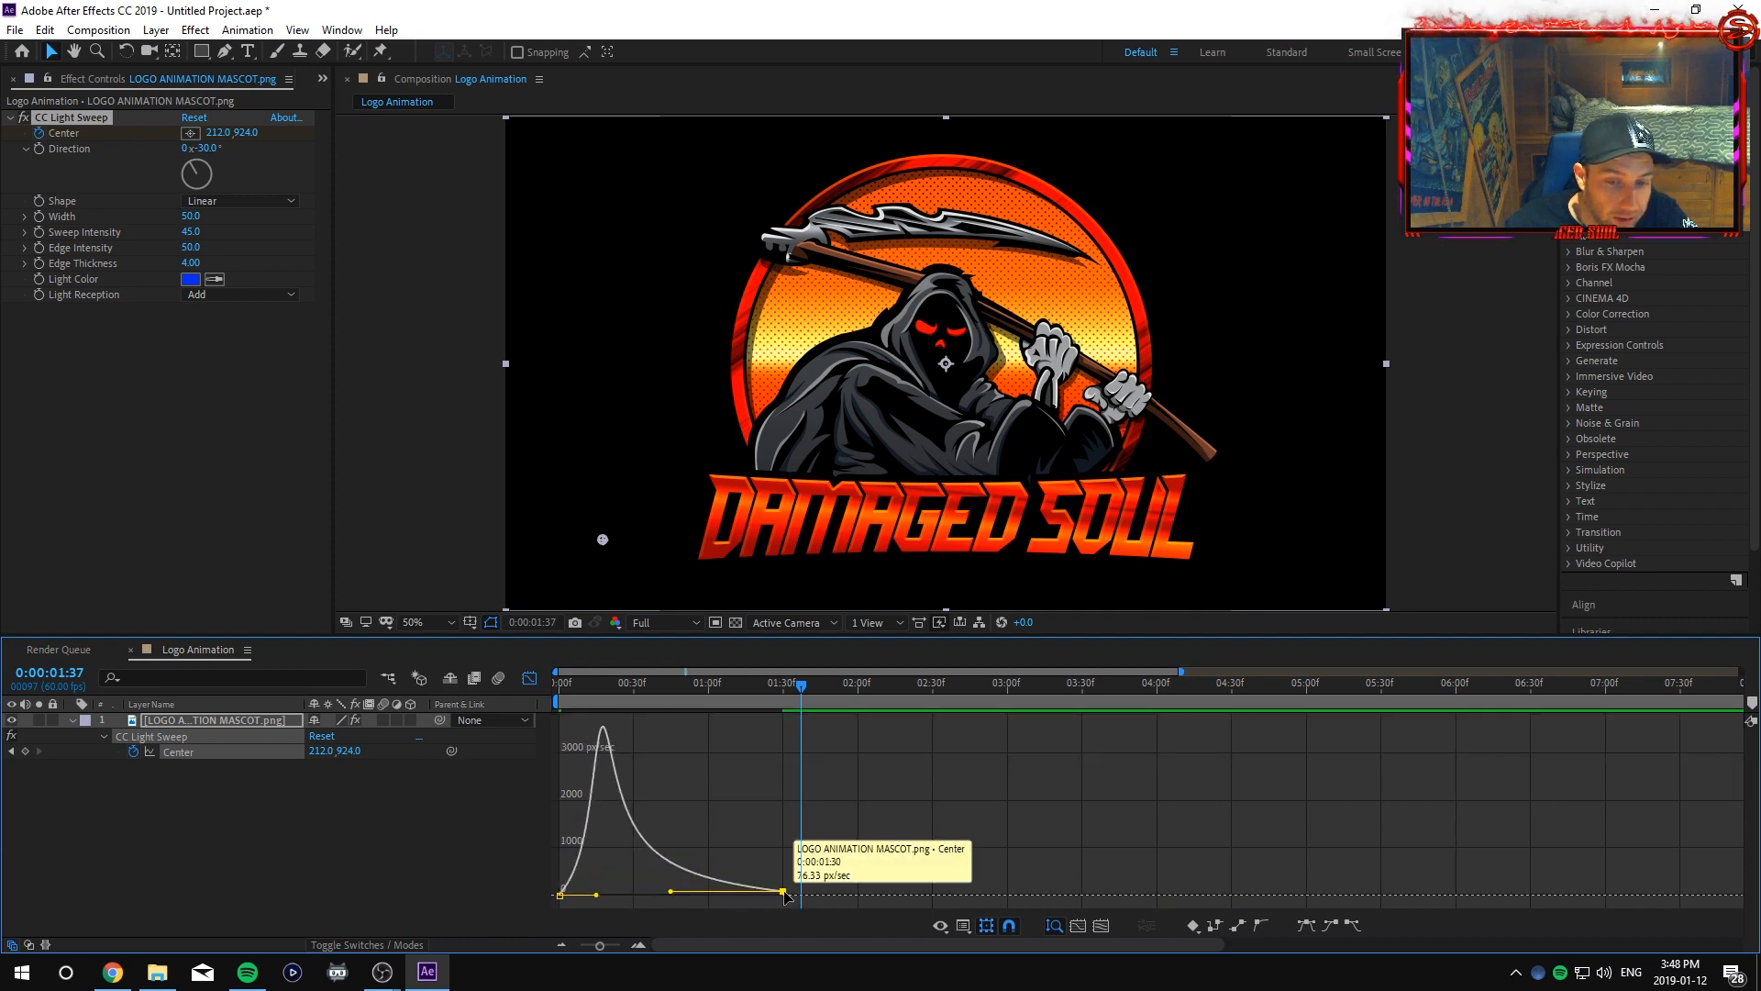
pyautogui.moveTo(784, 892); pyautogui.dragTo(785, 900)
pyautogui.moveTo(799, 694); pyautogui.dragTo(541, 707)
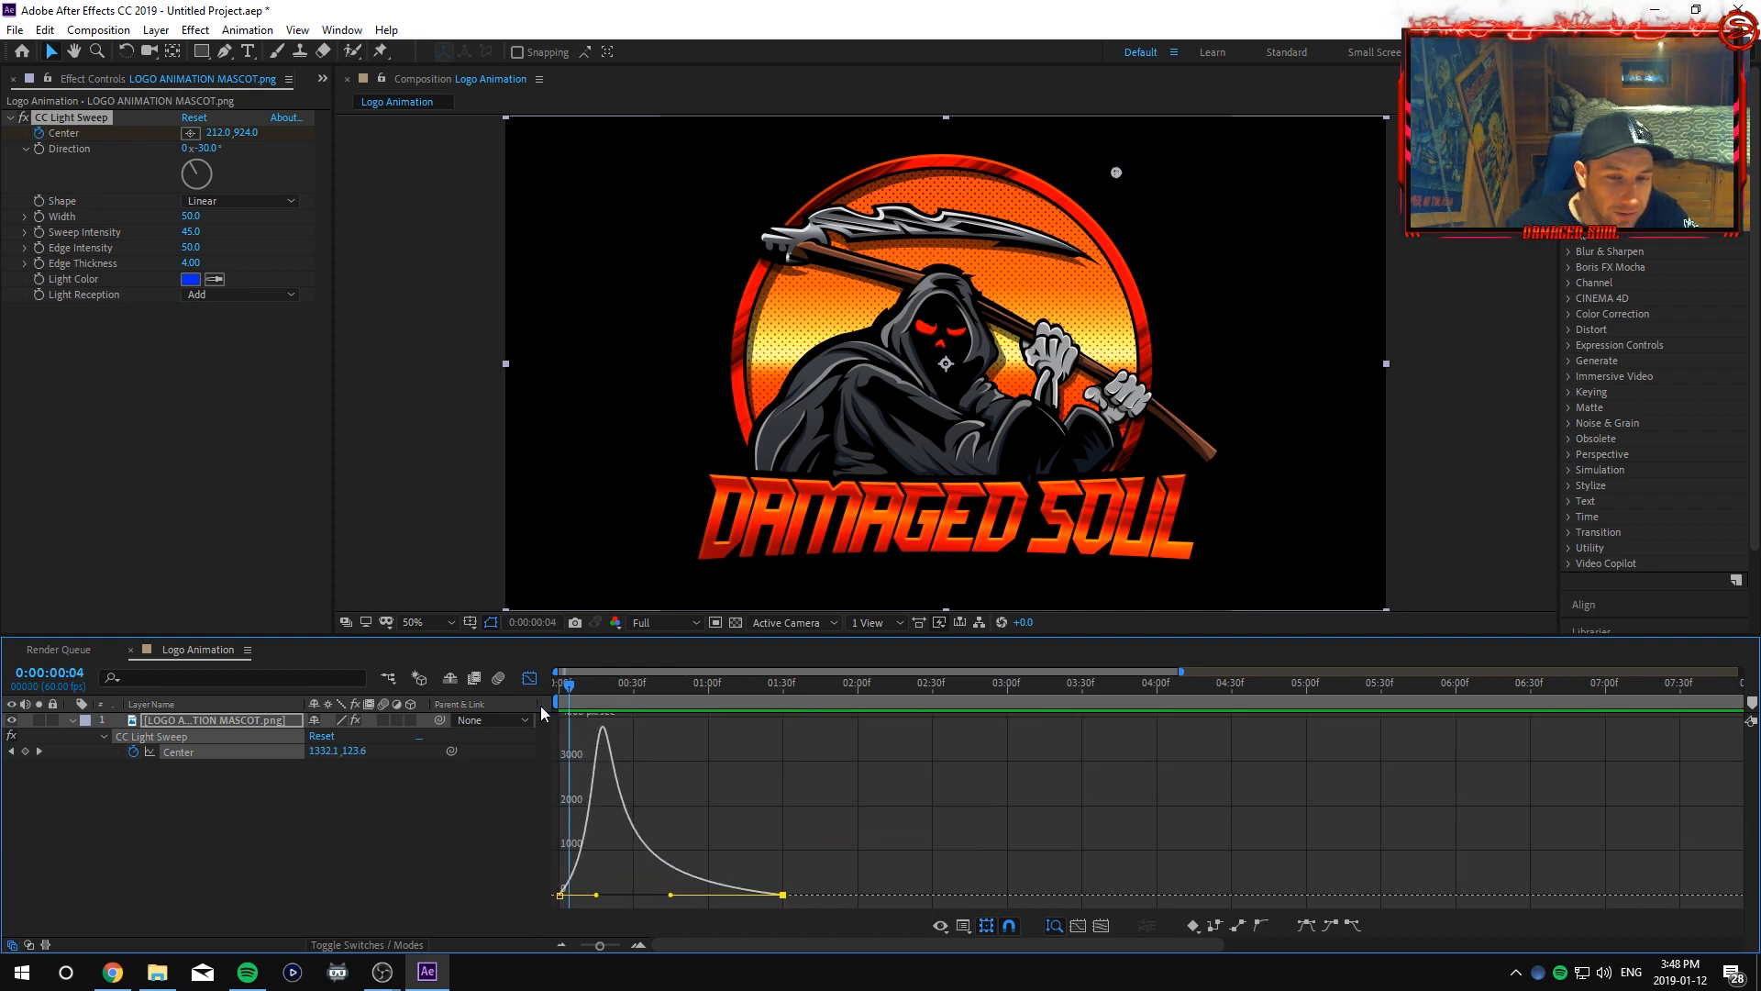
pyautogui.press('space')
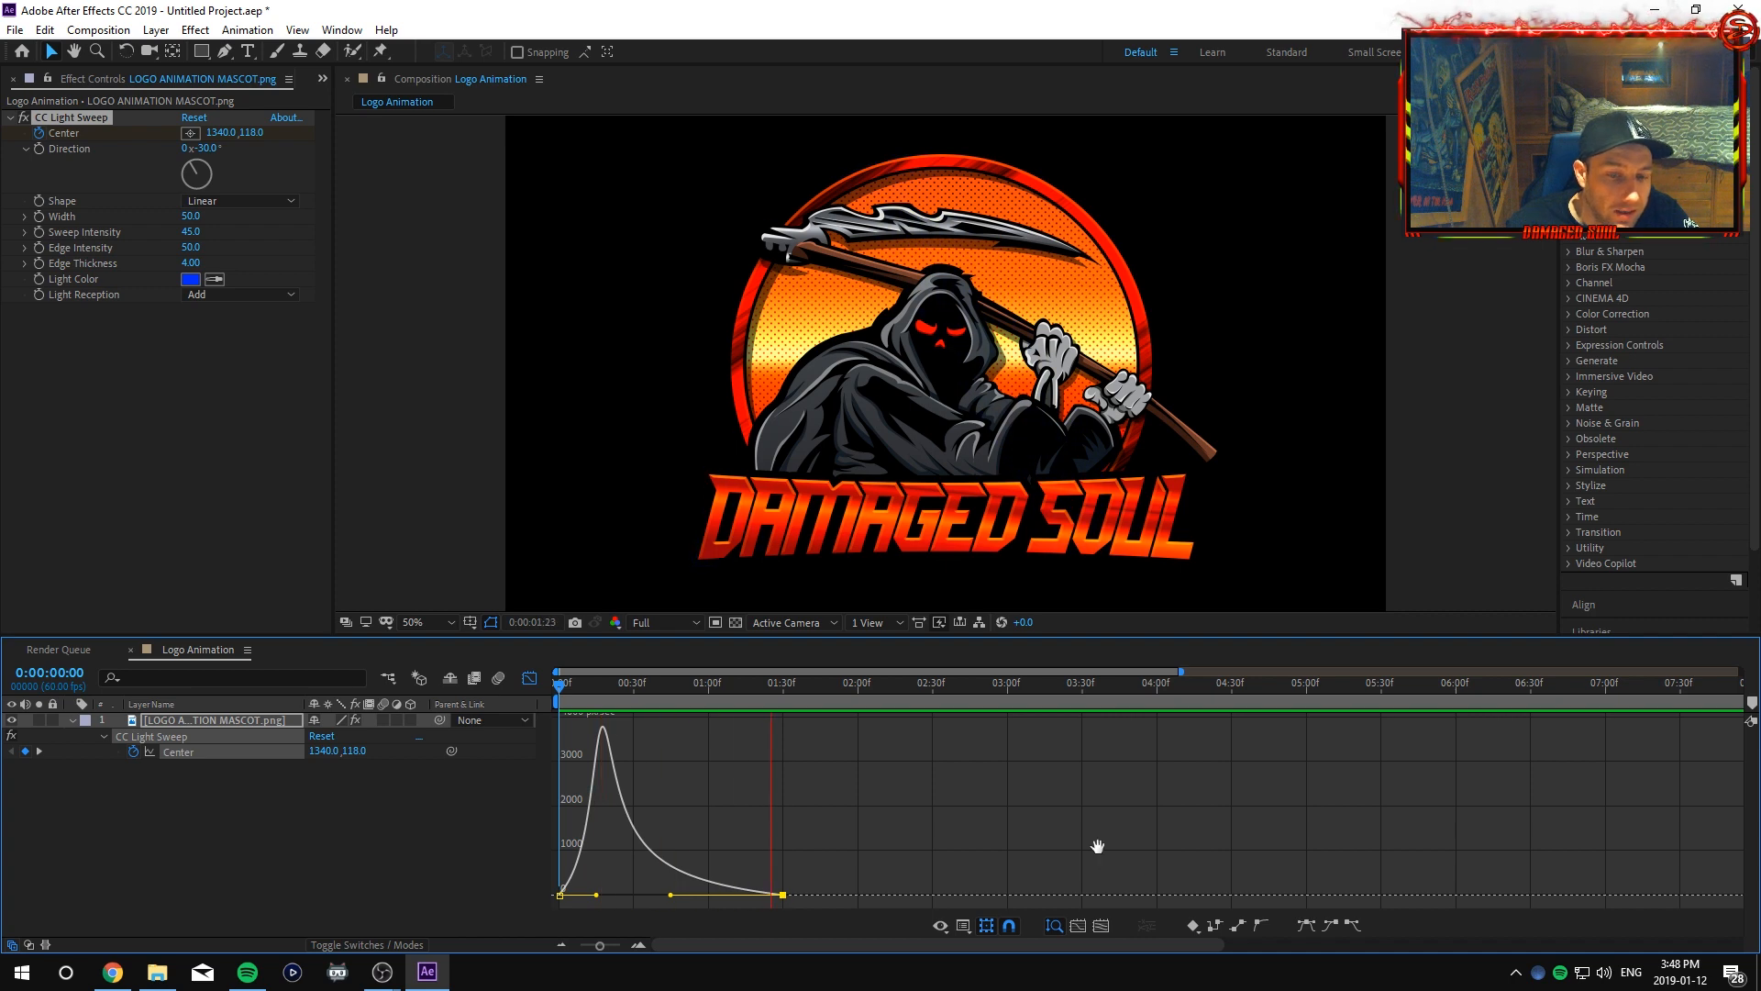
pyautogui.press('space')
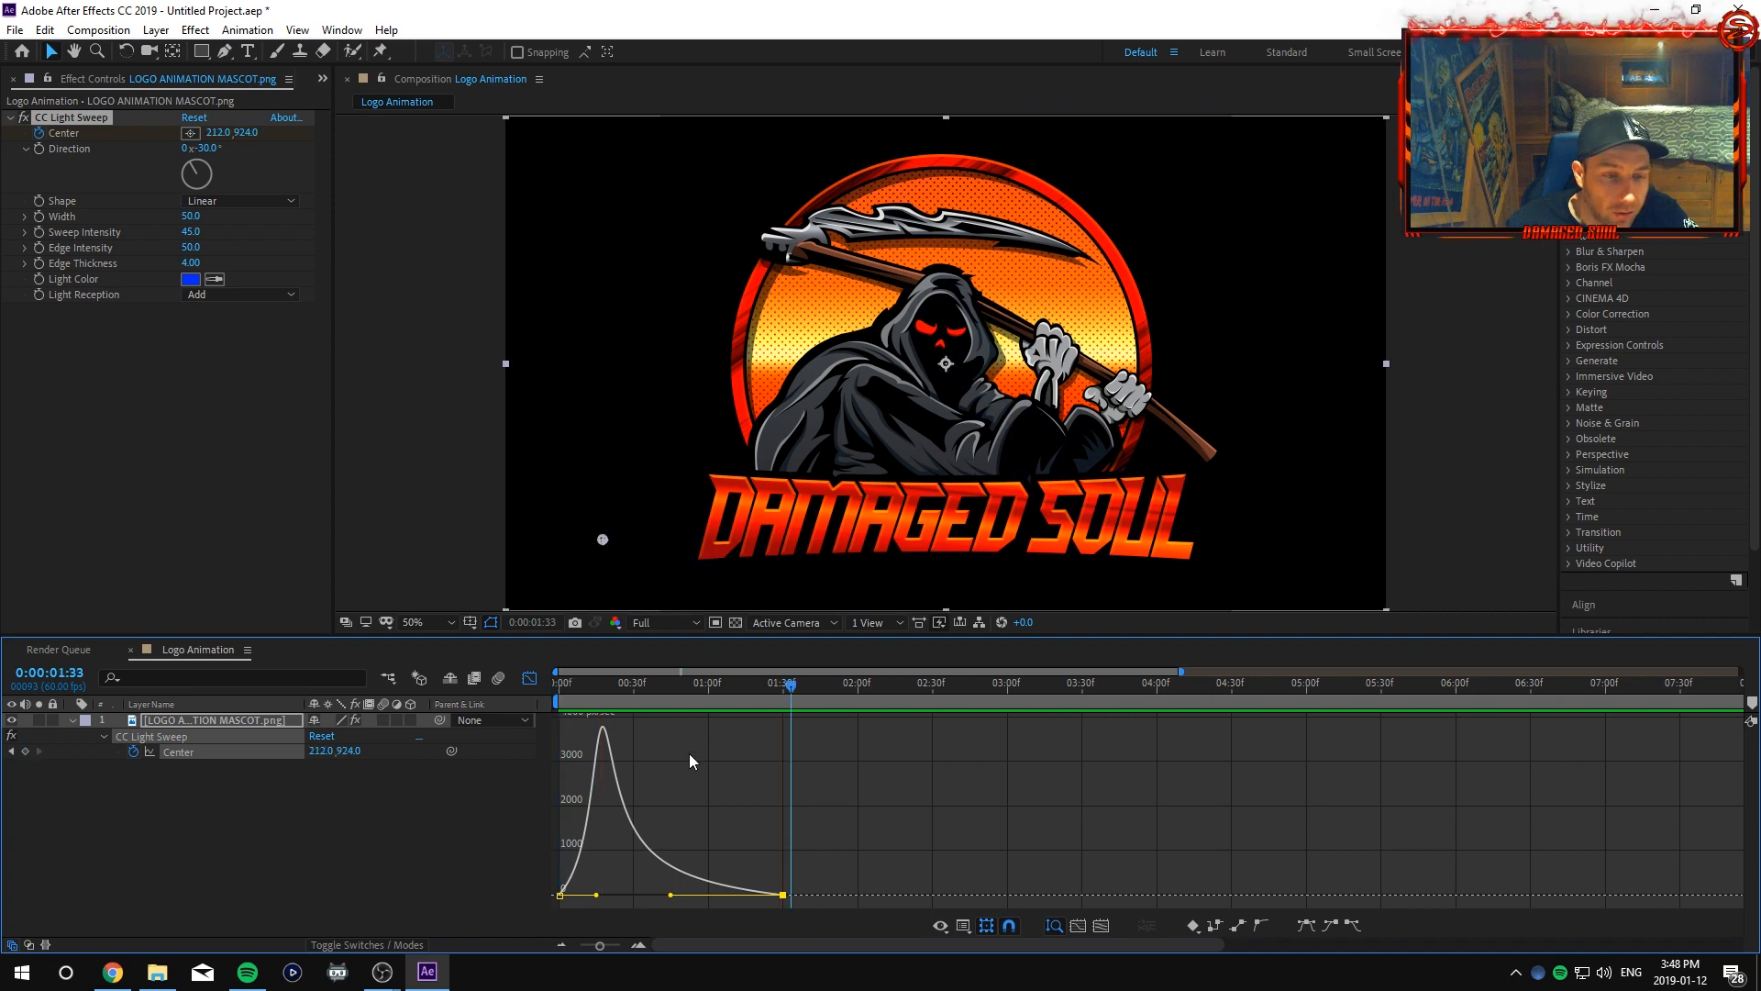
# Close the speed graph and place the current time at 0:00:01:33, three frames after the last Center keyframe.
pyautogui.click(529, 679)
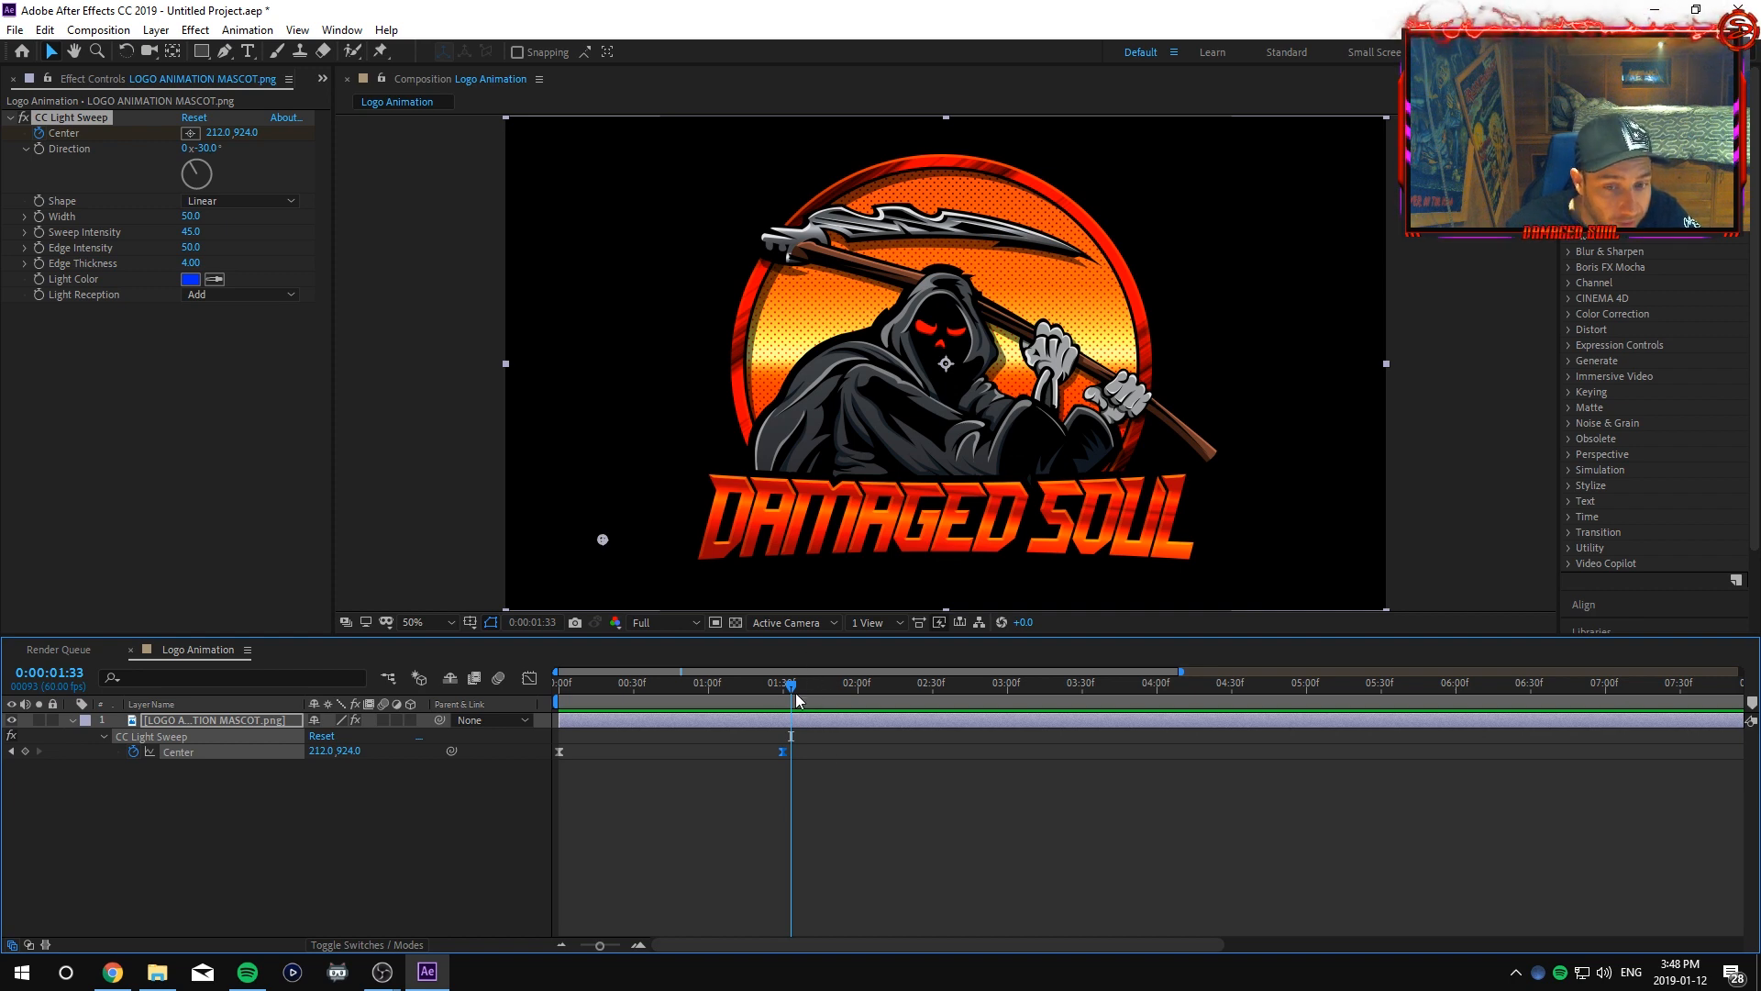
pyautogui.moveTo(793, 690); pyautogui.dragTo(788, 690)
pyautogui.moveTo(599, 945); pyautogui.dragTo(633, 953)
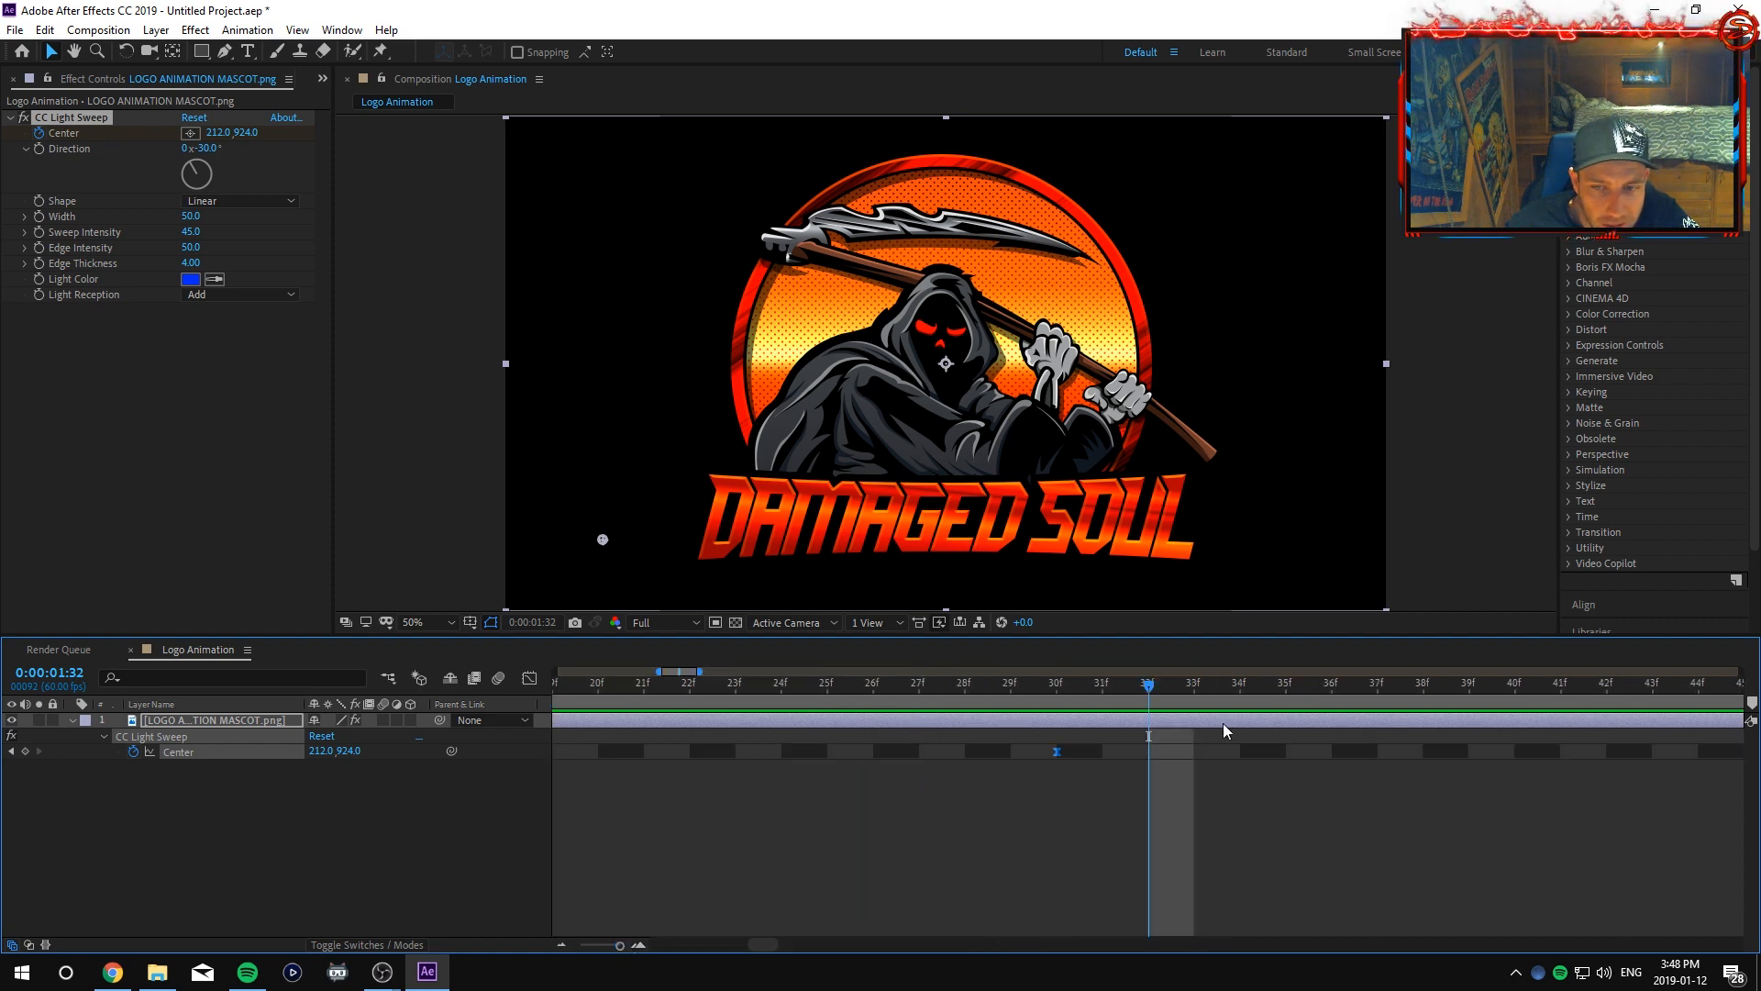
pyautogui.moveTo(1148, 690); pyautogui.dragTo(1213, 690)
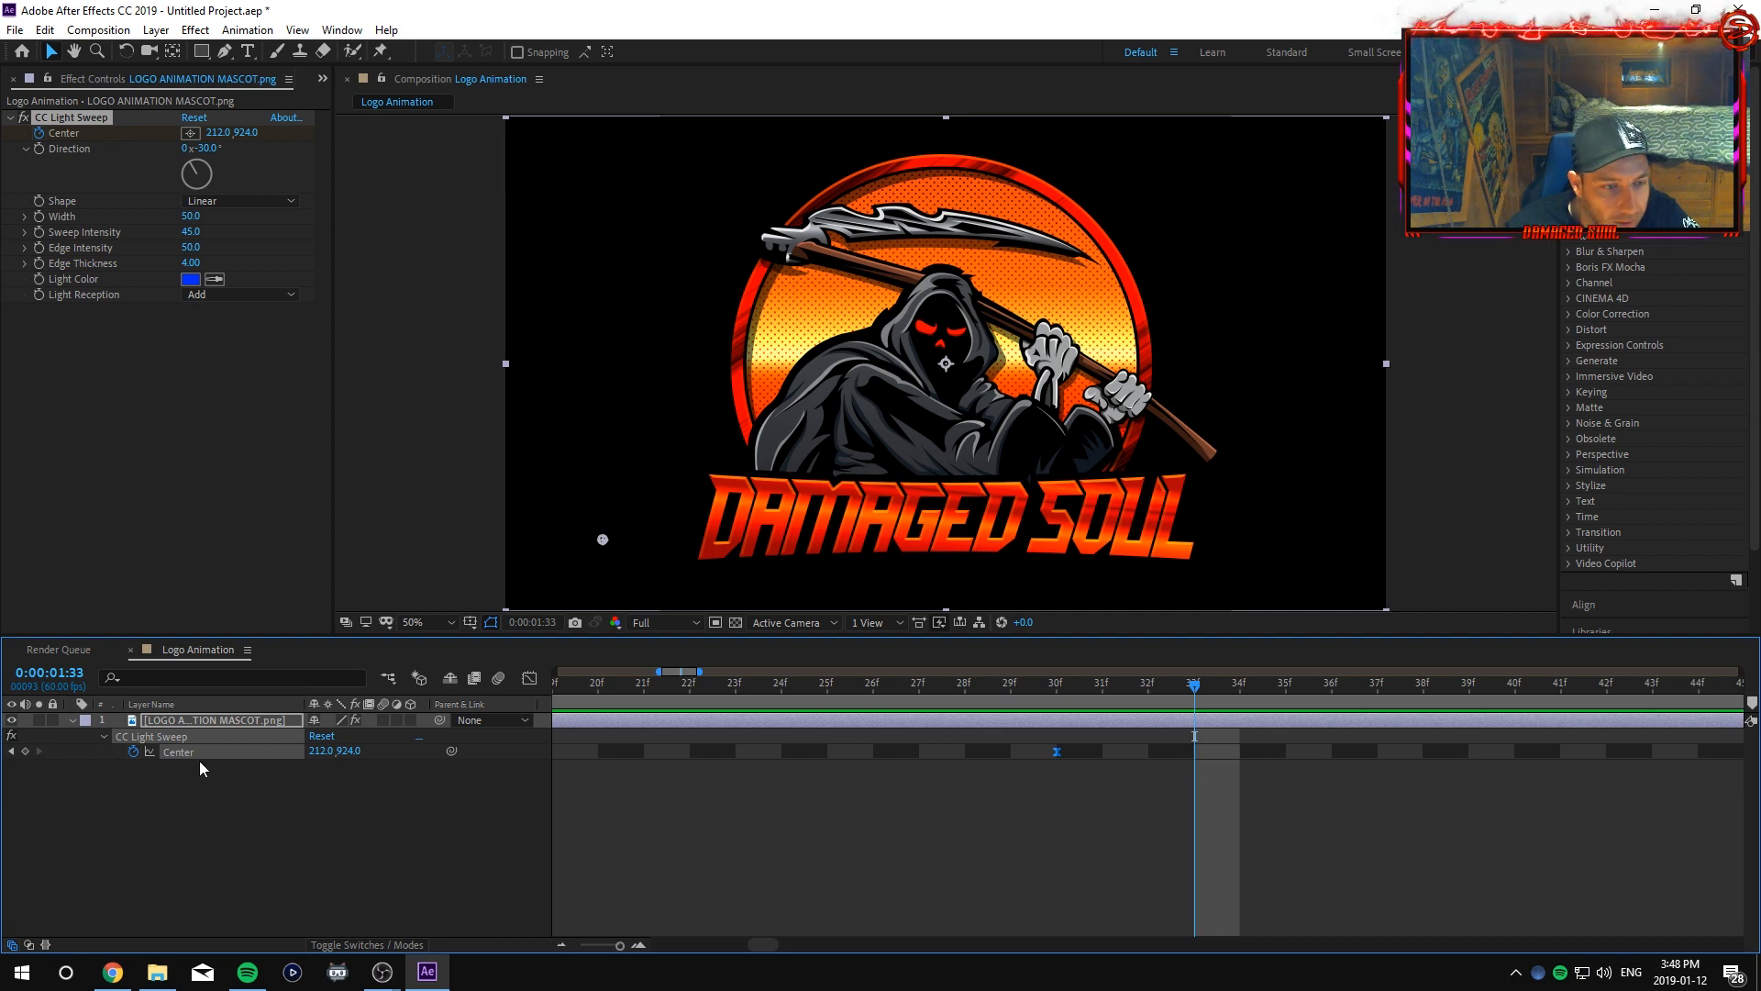
# Make the mascot logo layer a 3D layer, then scrub to 0:00:02:01 and return to 0:00:01:33.
pyautogui.click(229, 722)
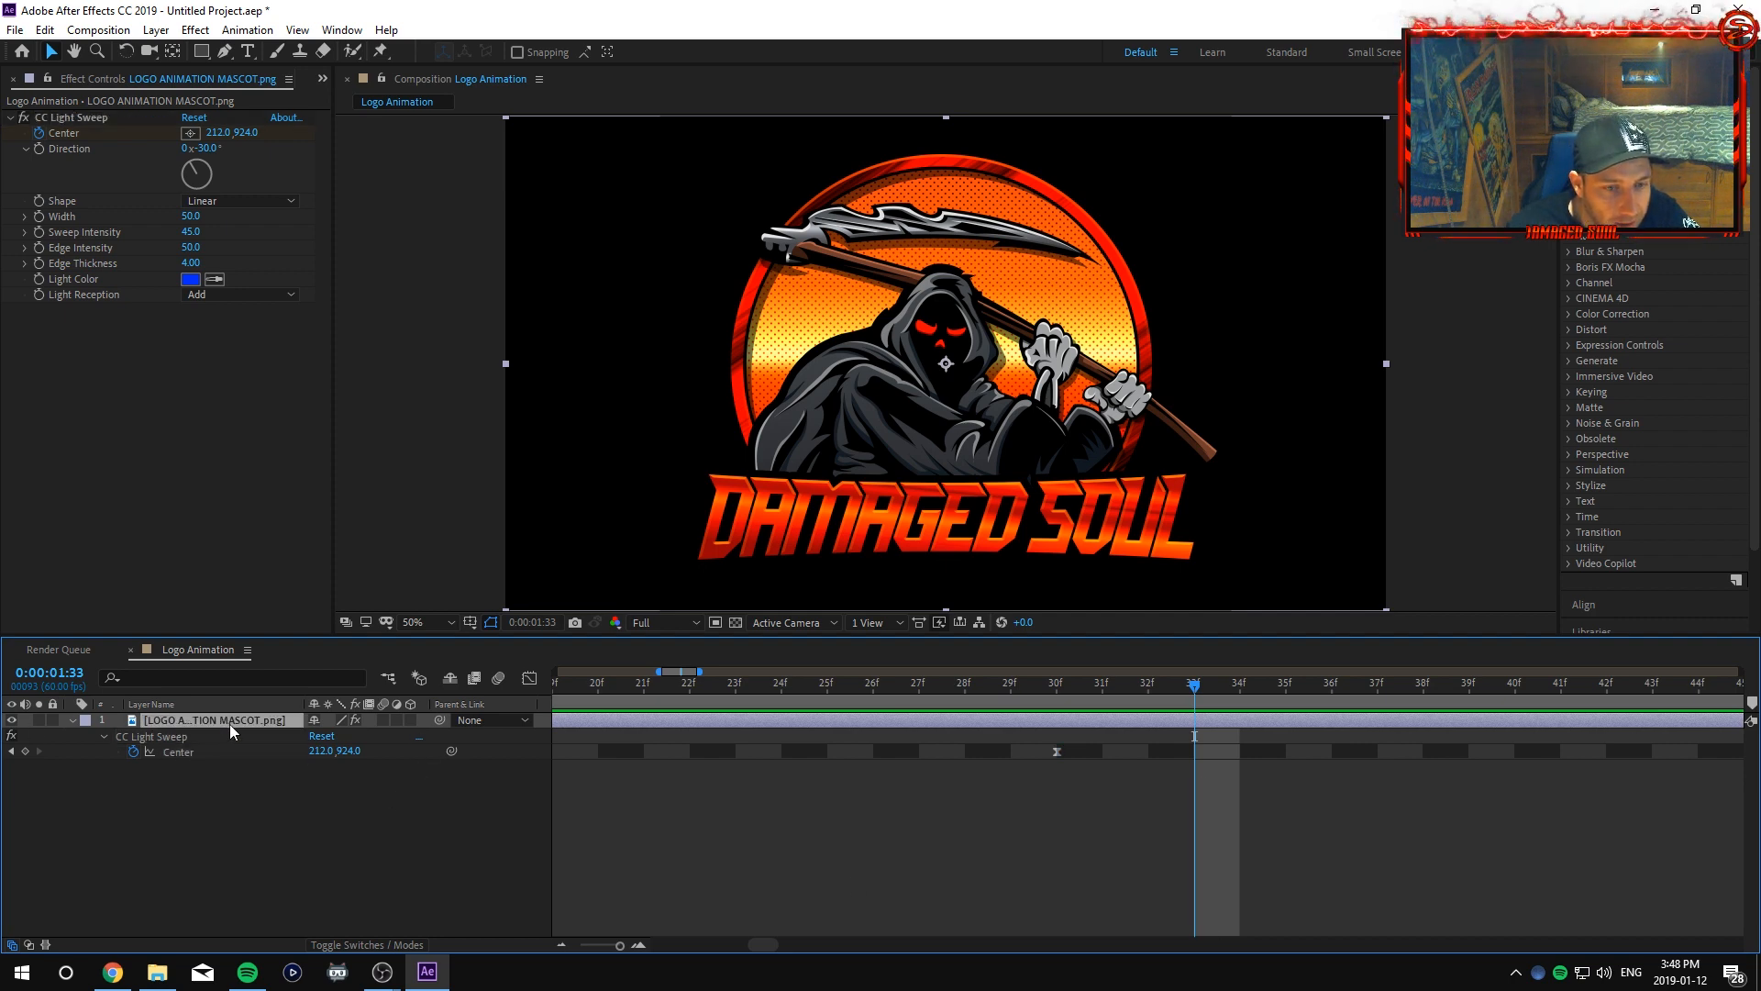
pyautogui.click(411, 719)
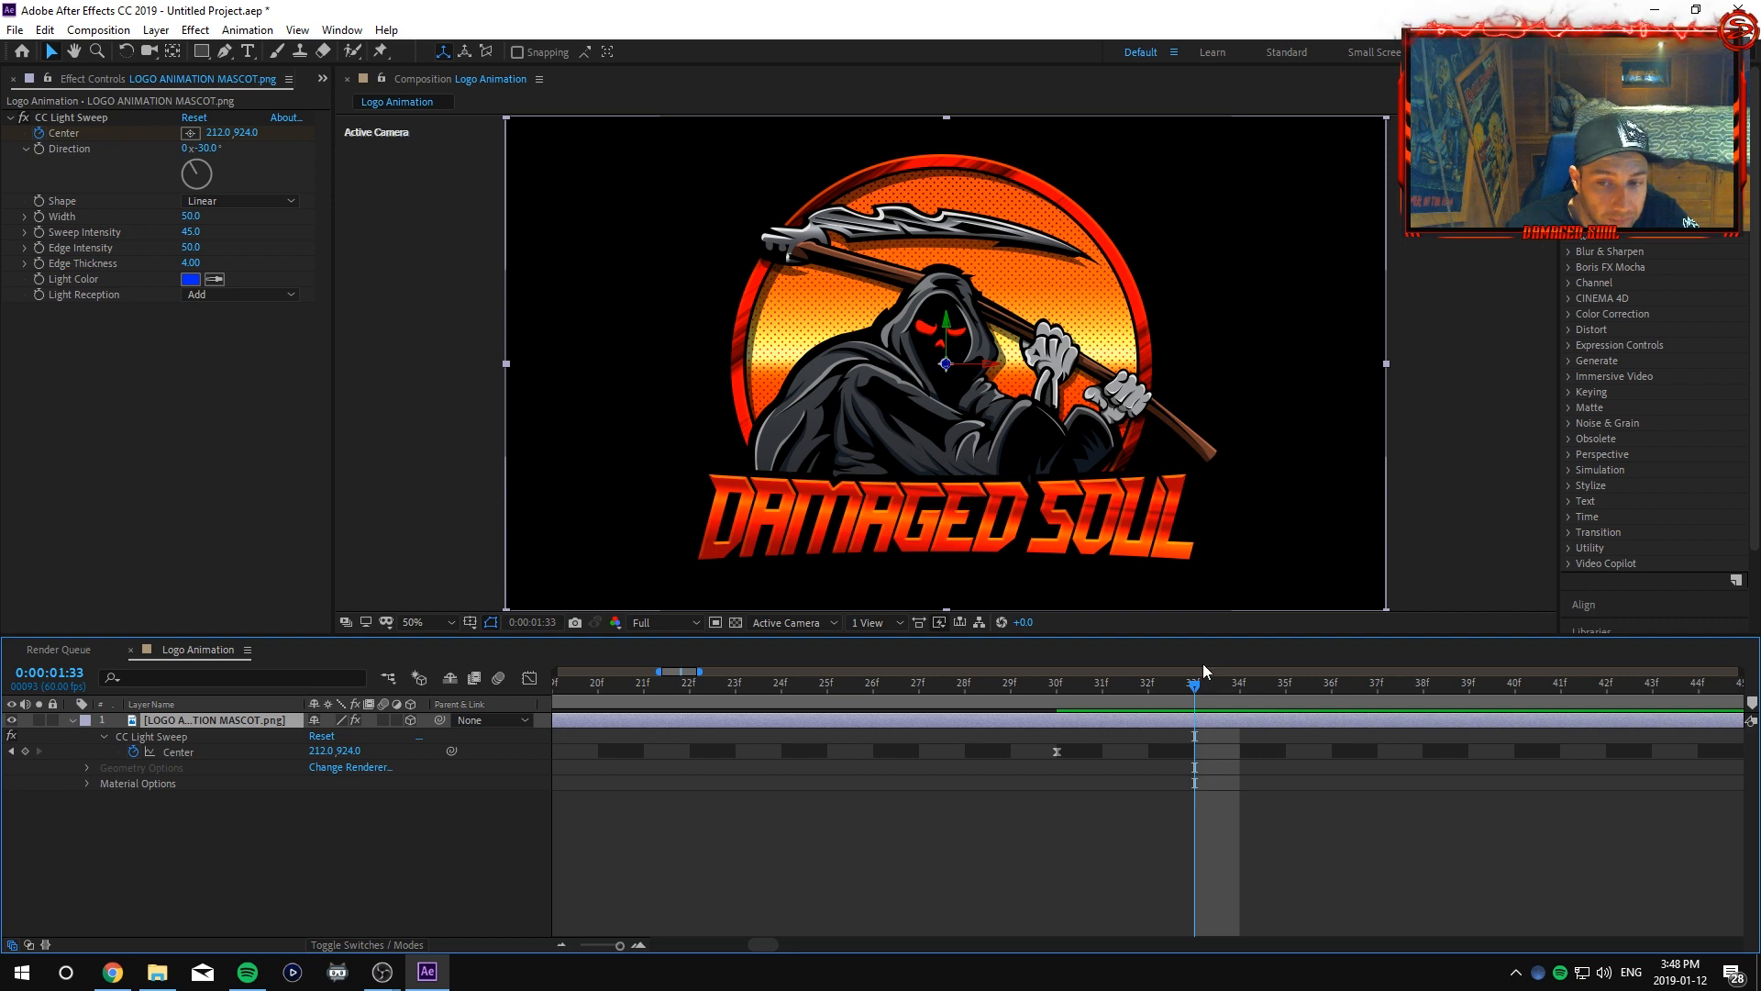
pyautogui.moveTo(621, 946); pyautogui.dragTo(609, 947)
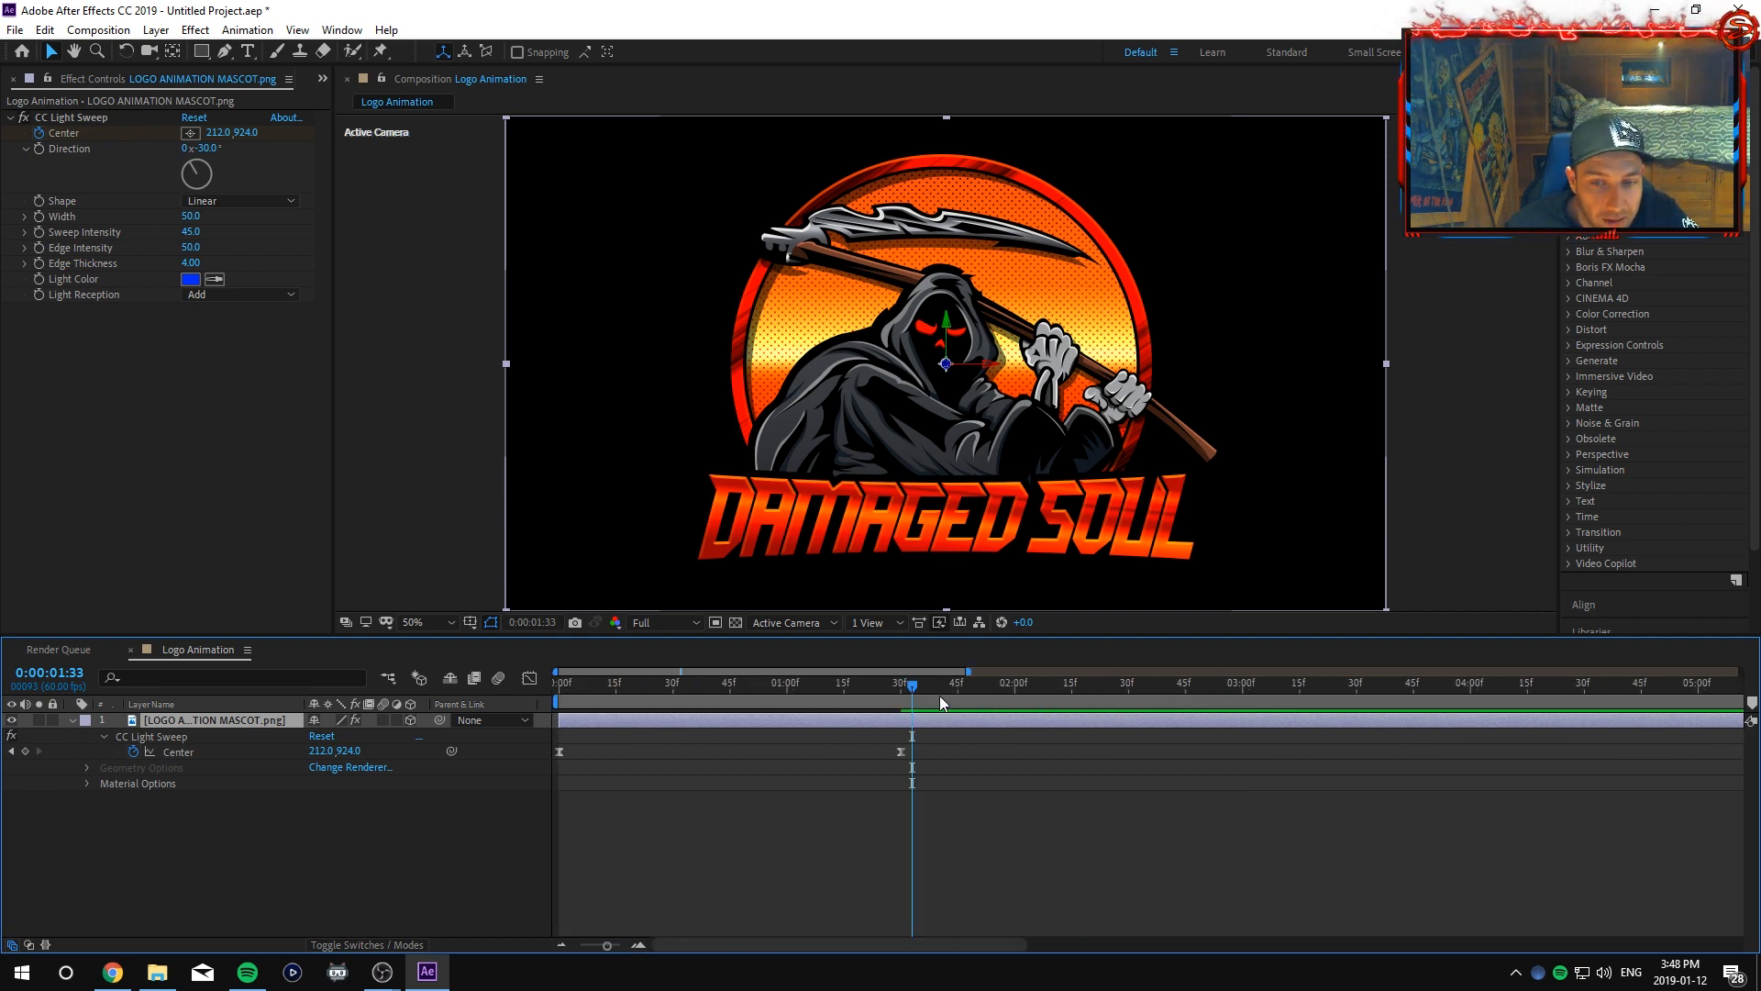
pyautogui.moveTo(914, 691); pyautogui.dragTo(1023, 695)
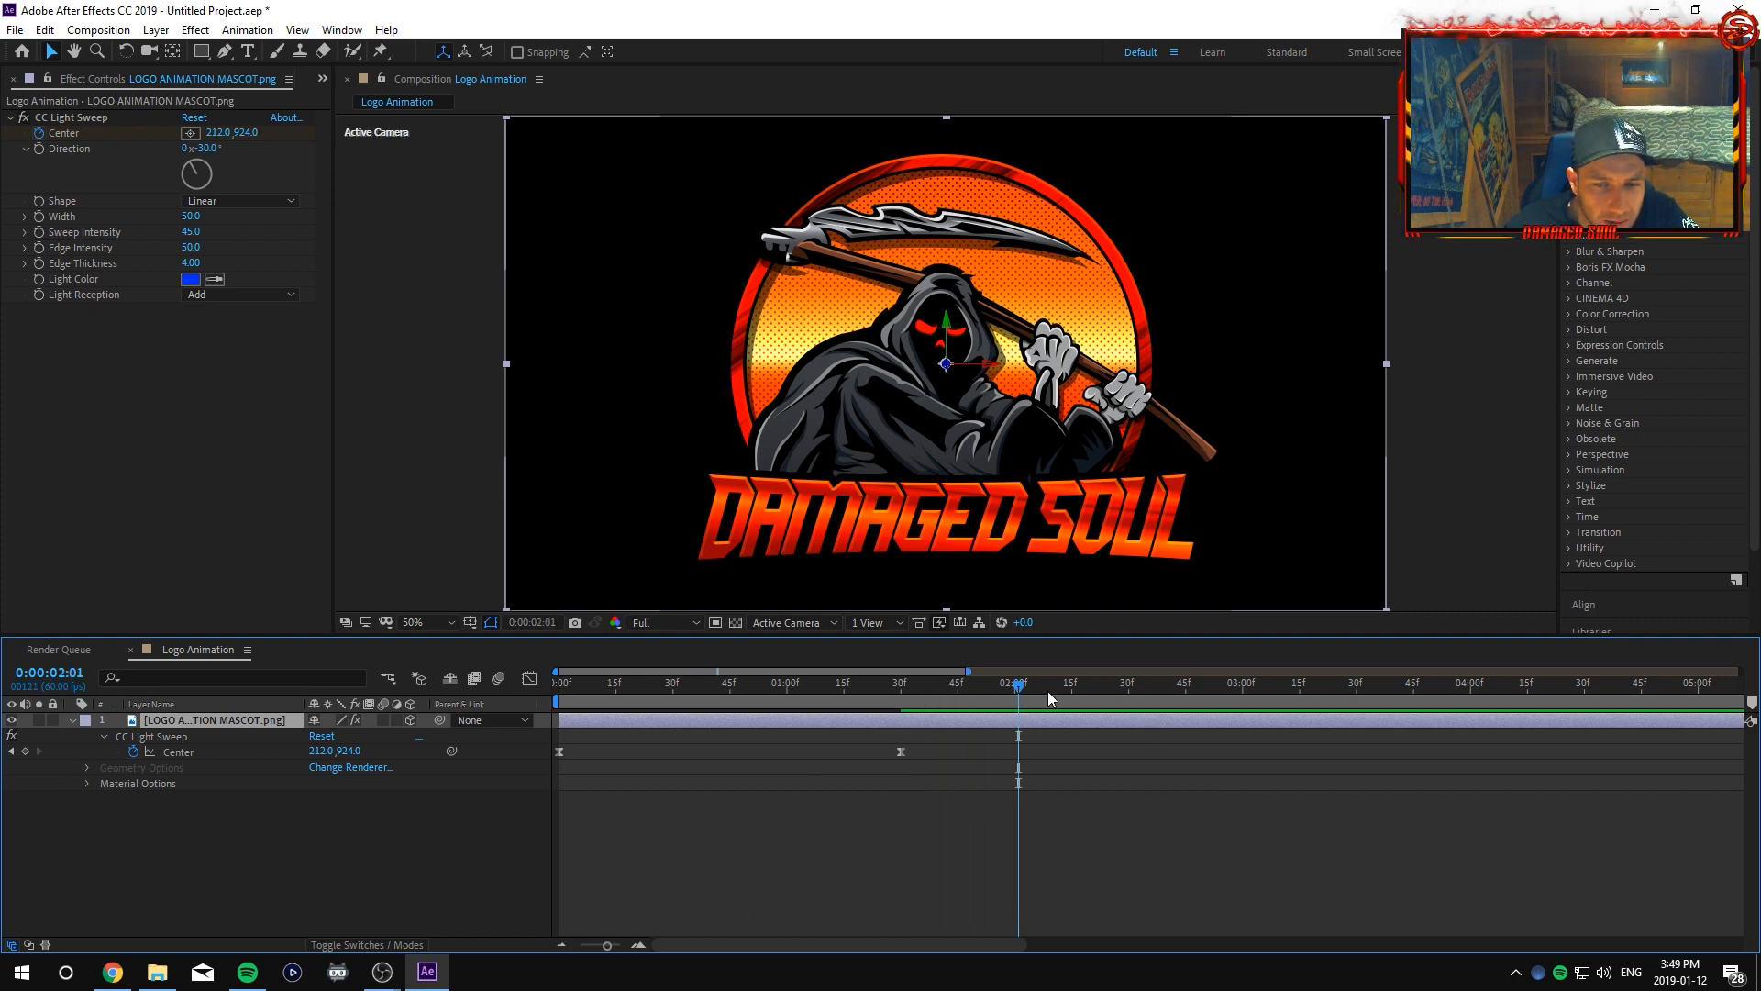
pyautogui.moveTo(1021, 687); pyautogui.dragTo(915, 690)
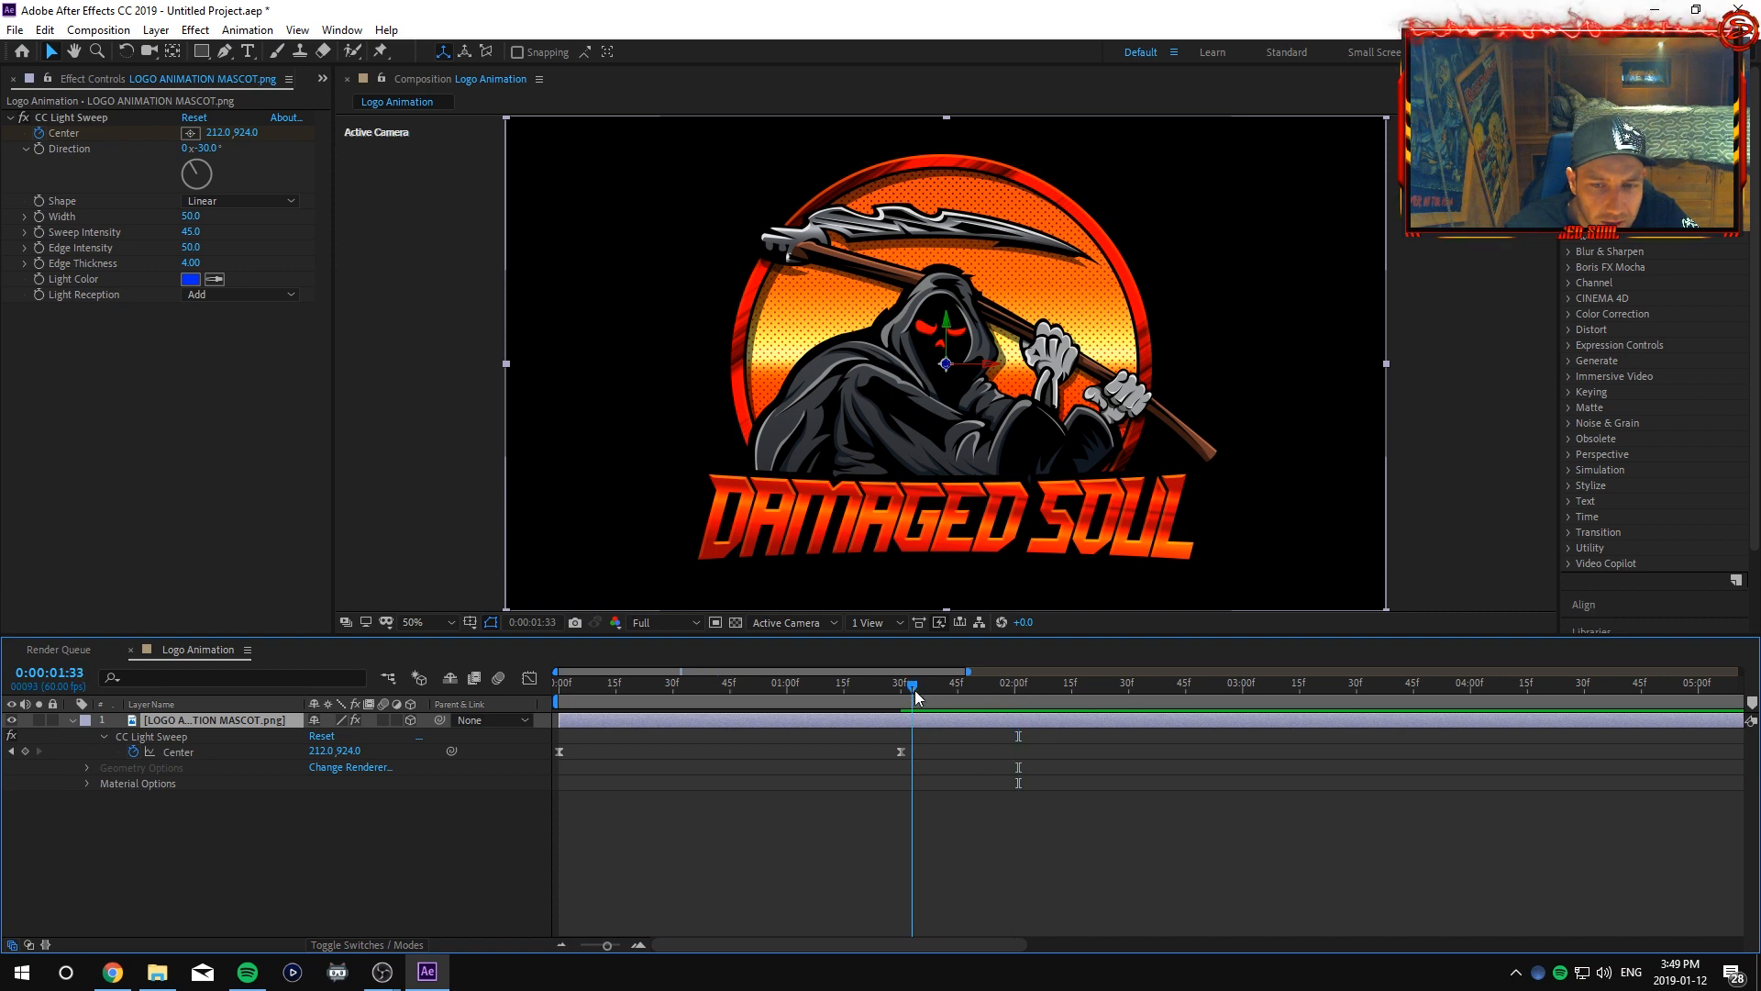
# Reveal the logo layer's Transform properties and set a first Y Rotation keyframe of 0x+0.0° at 0:00:01:33.
pyautogui.click(87, 782)
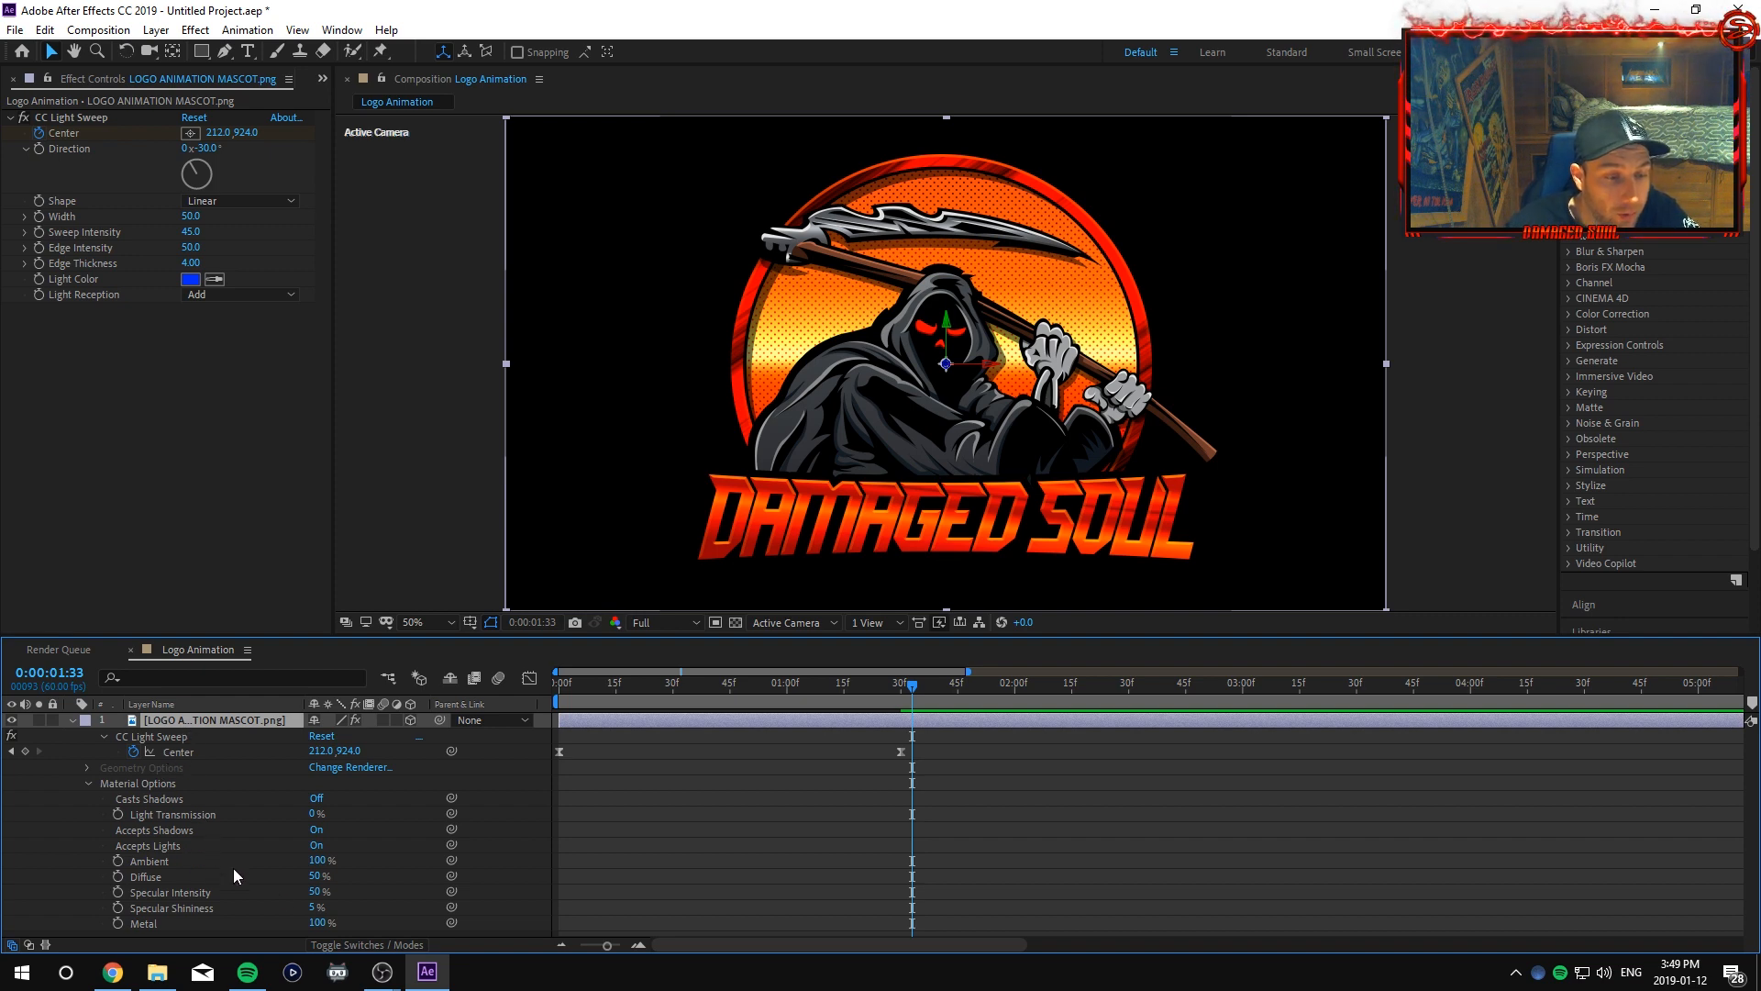
pyautogui.click(87, 782)
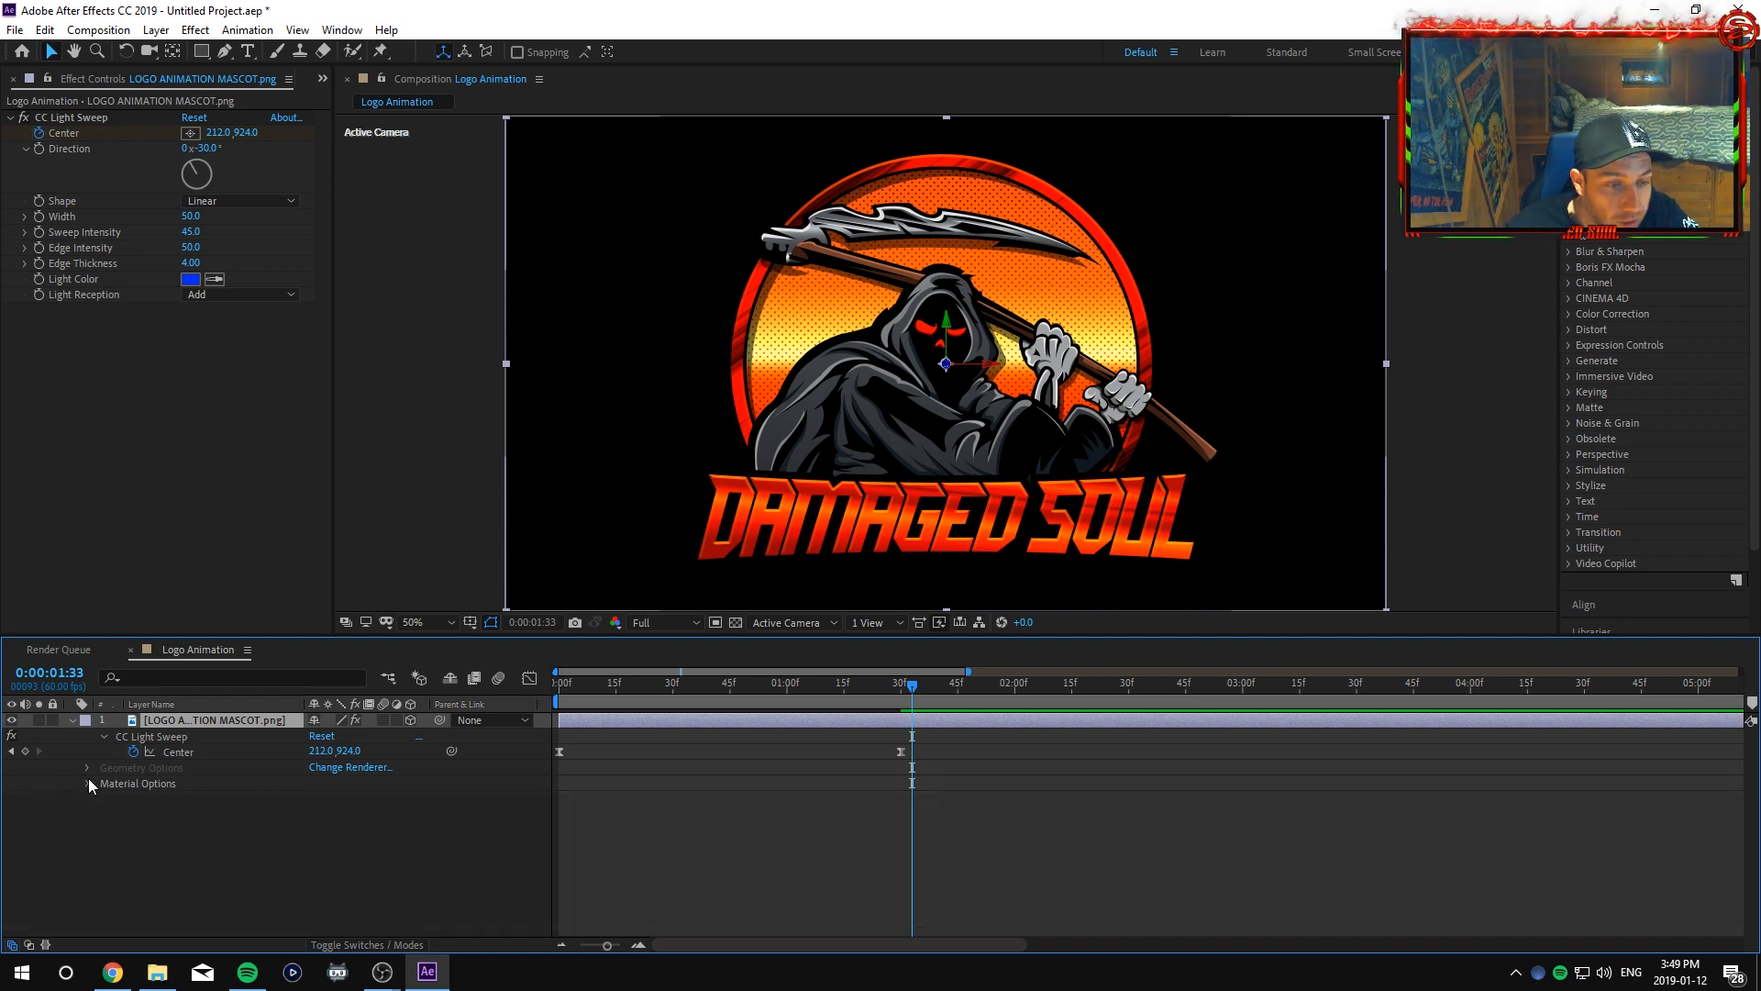
pyautogui.click(68, 720)
pyautogui.click(69, 717)
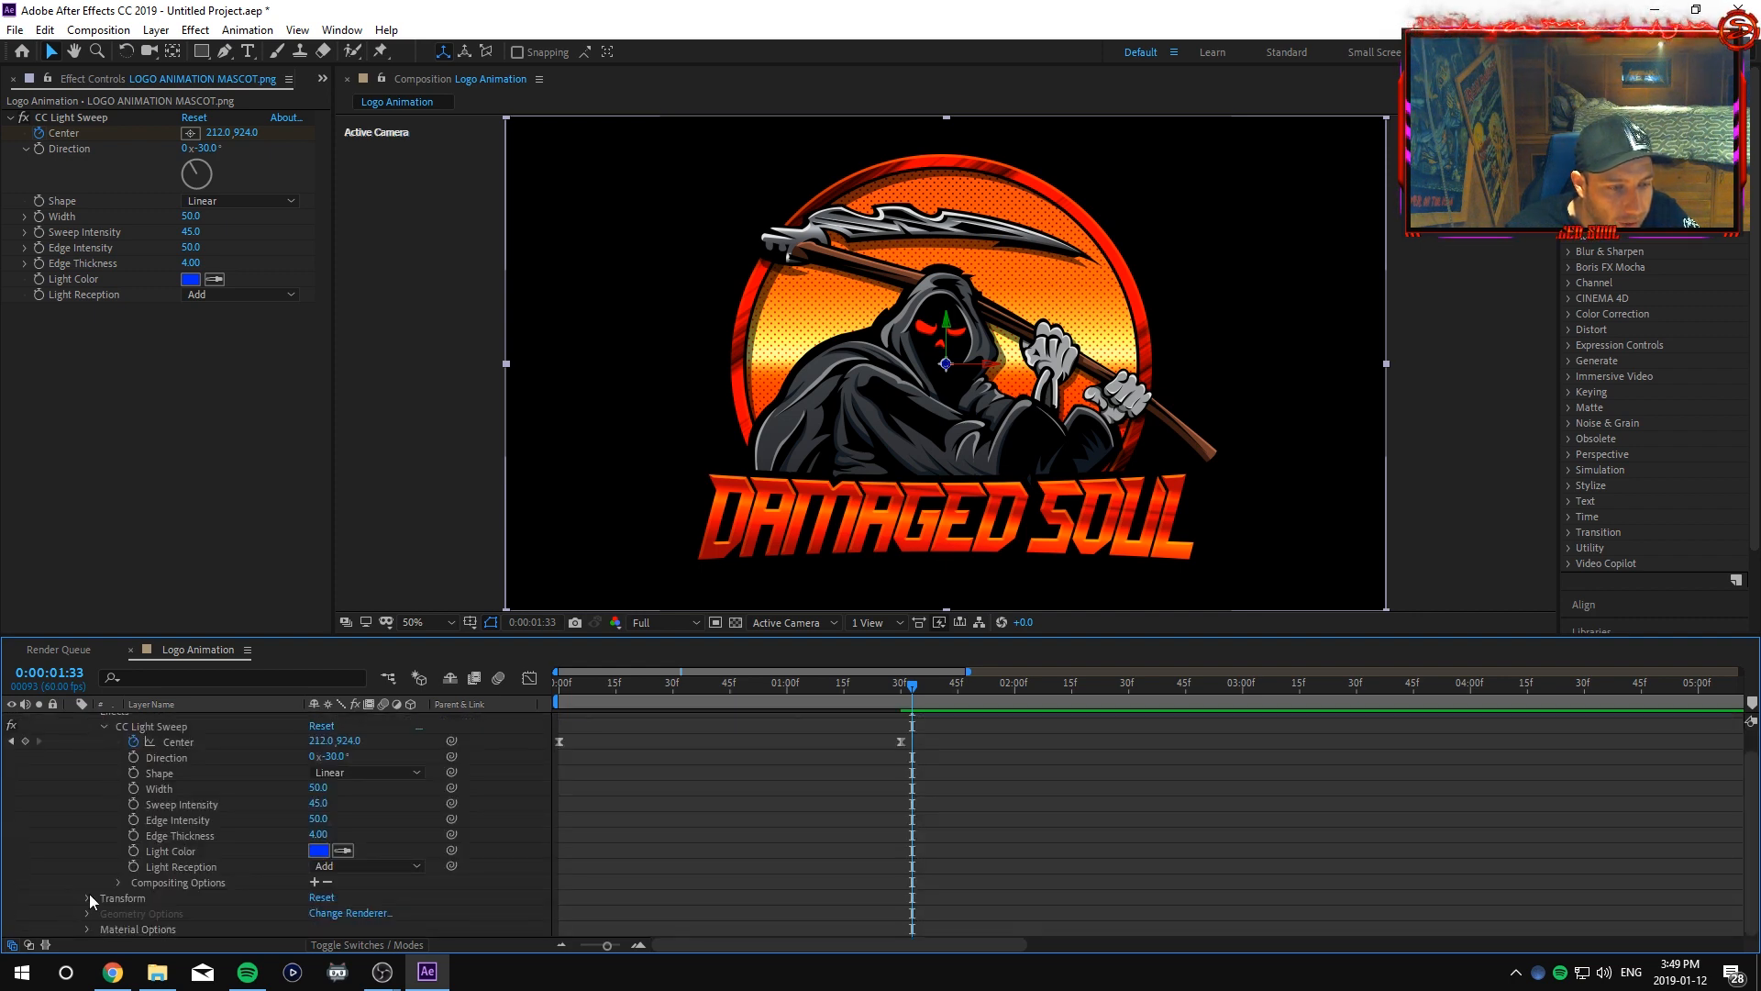
pyautogui.click(88, 897)
pyautogui.scroll(-3, 274, 882)
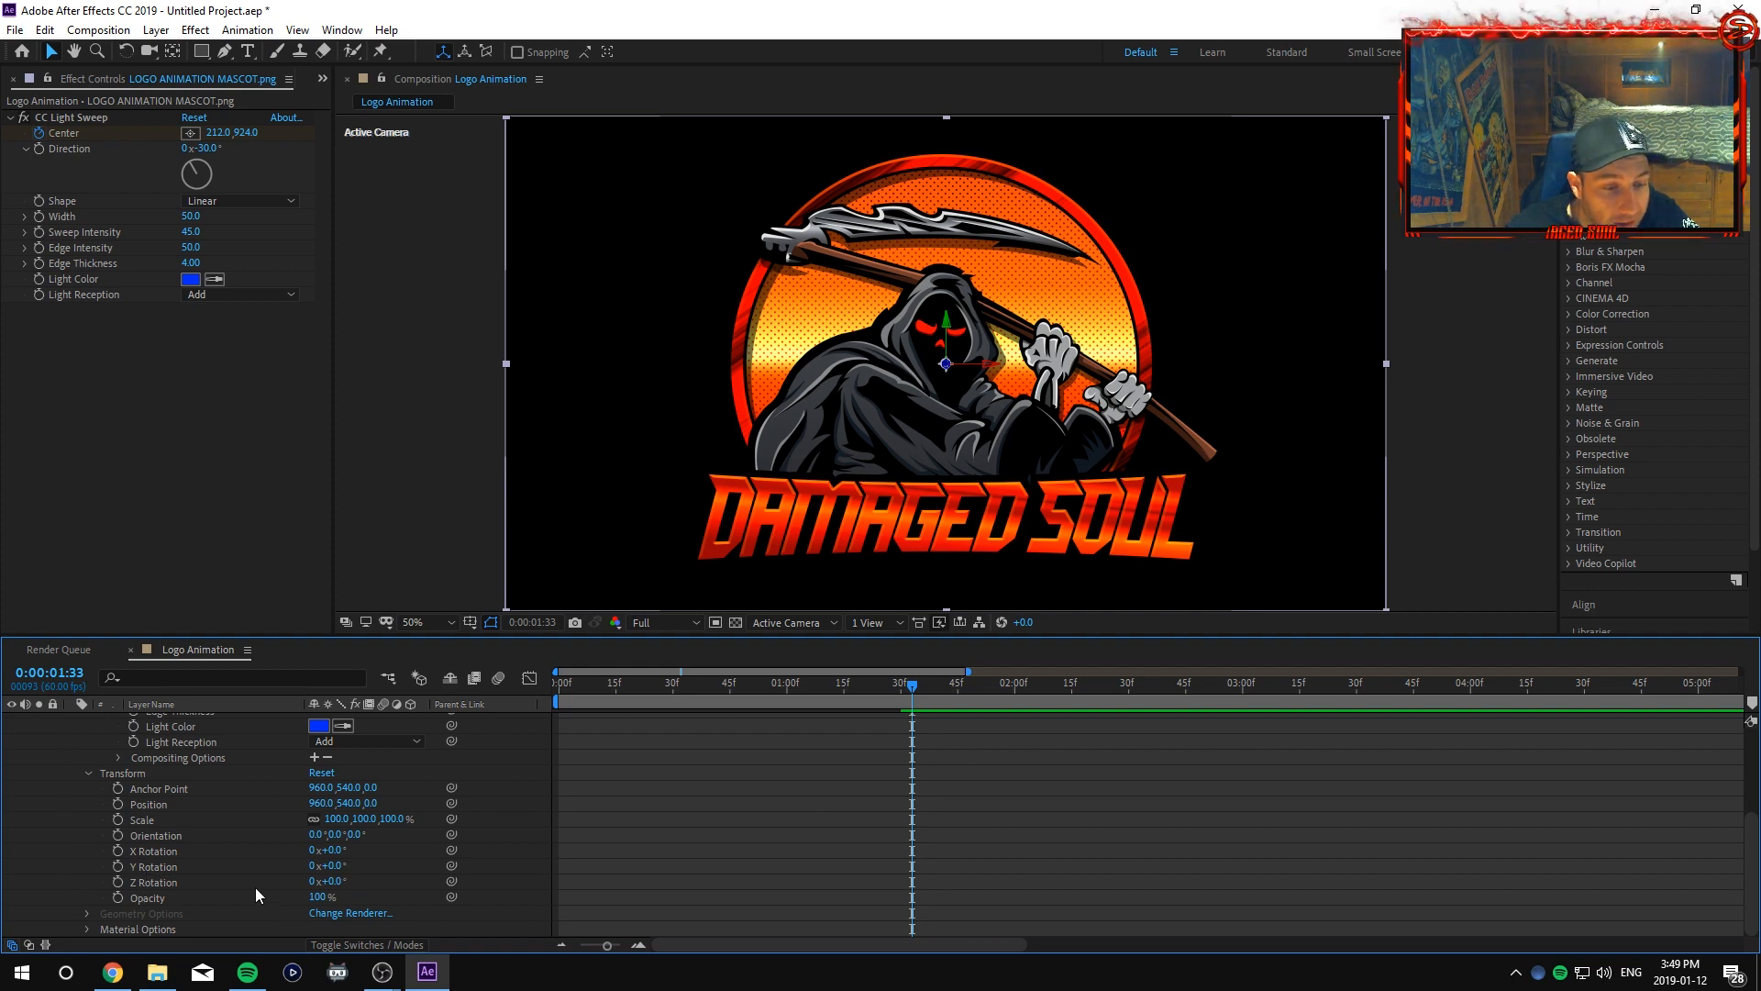
pyautogui.click(119, 867)
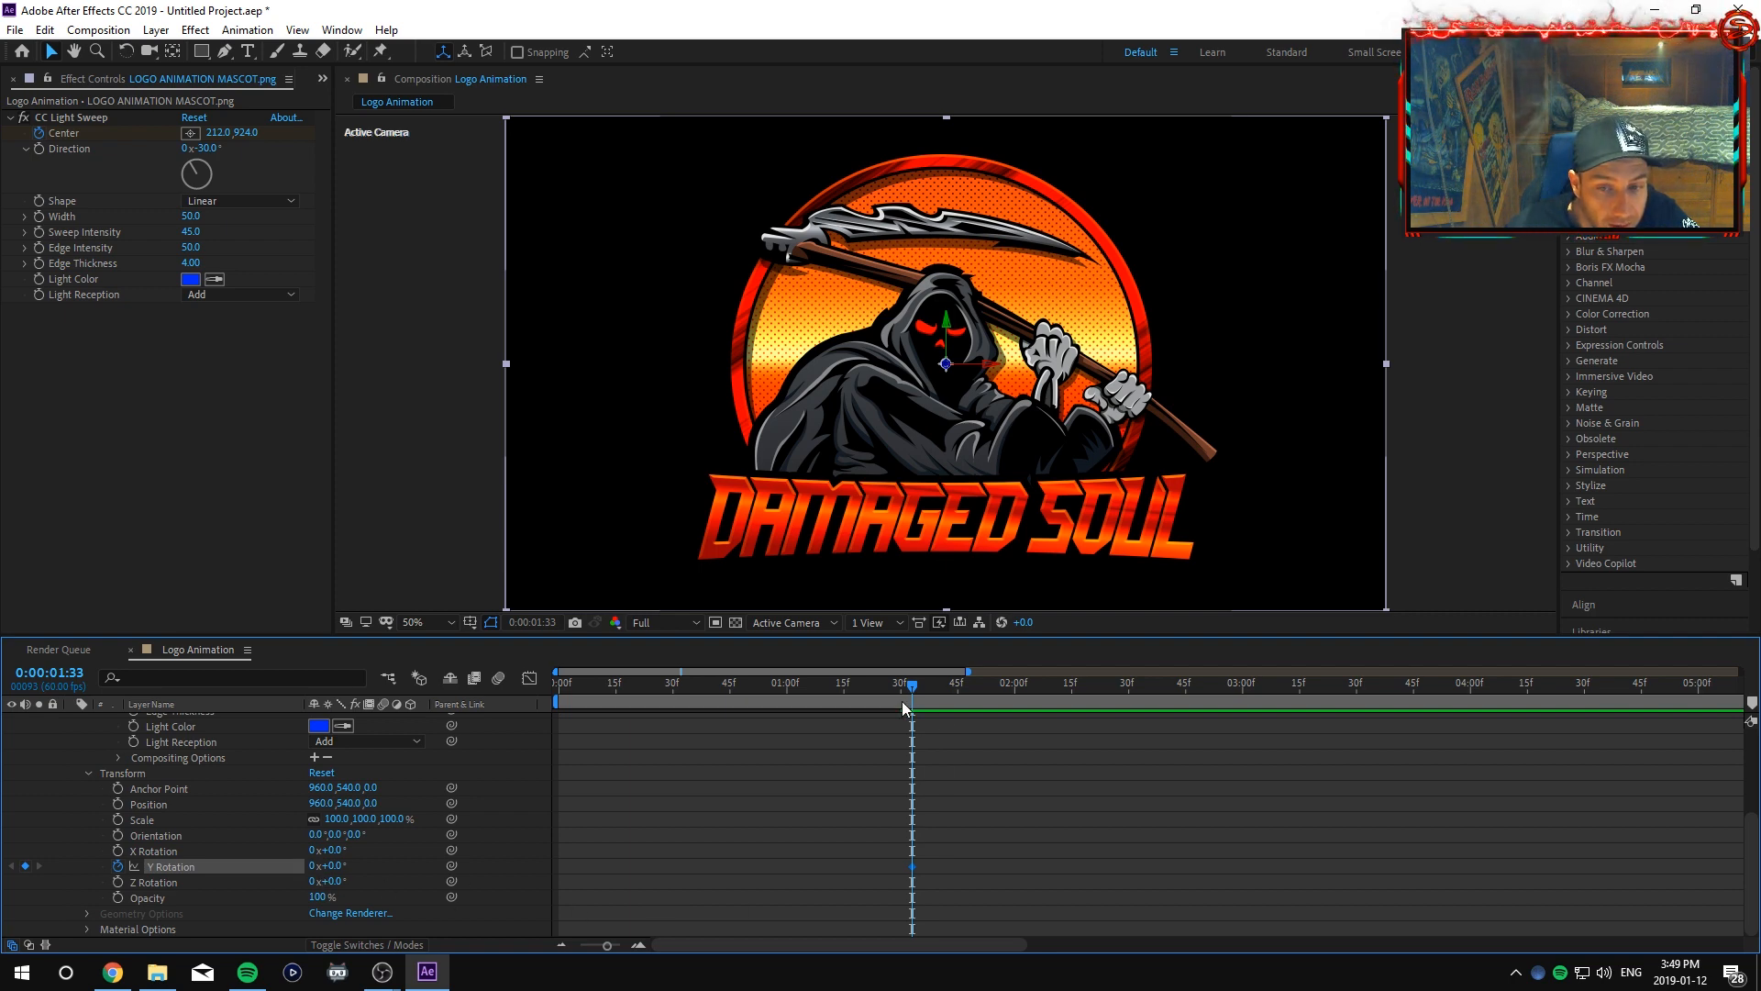
# Set Y Rotation to one full revolution (1x+0.0°) at 0:00:02:00 and preview the animation from the start.
pyautogui.moveTo(948, 684); pyautogui.dragTo(1017, 689)
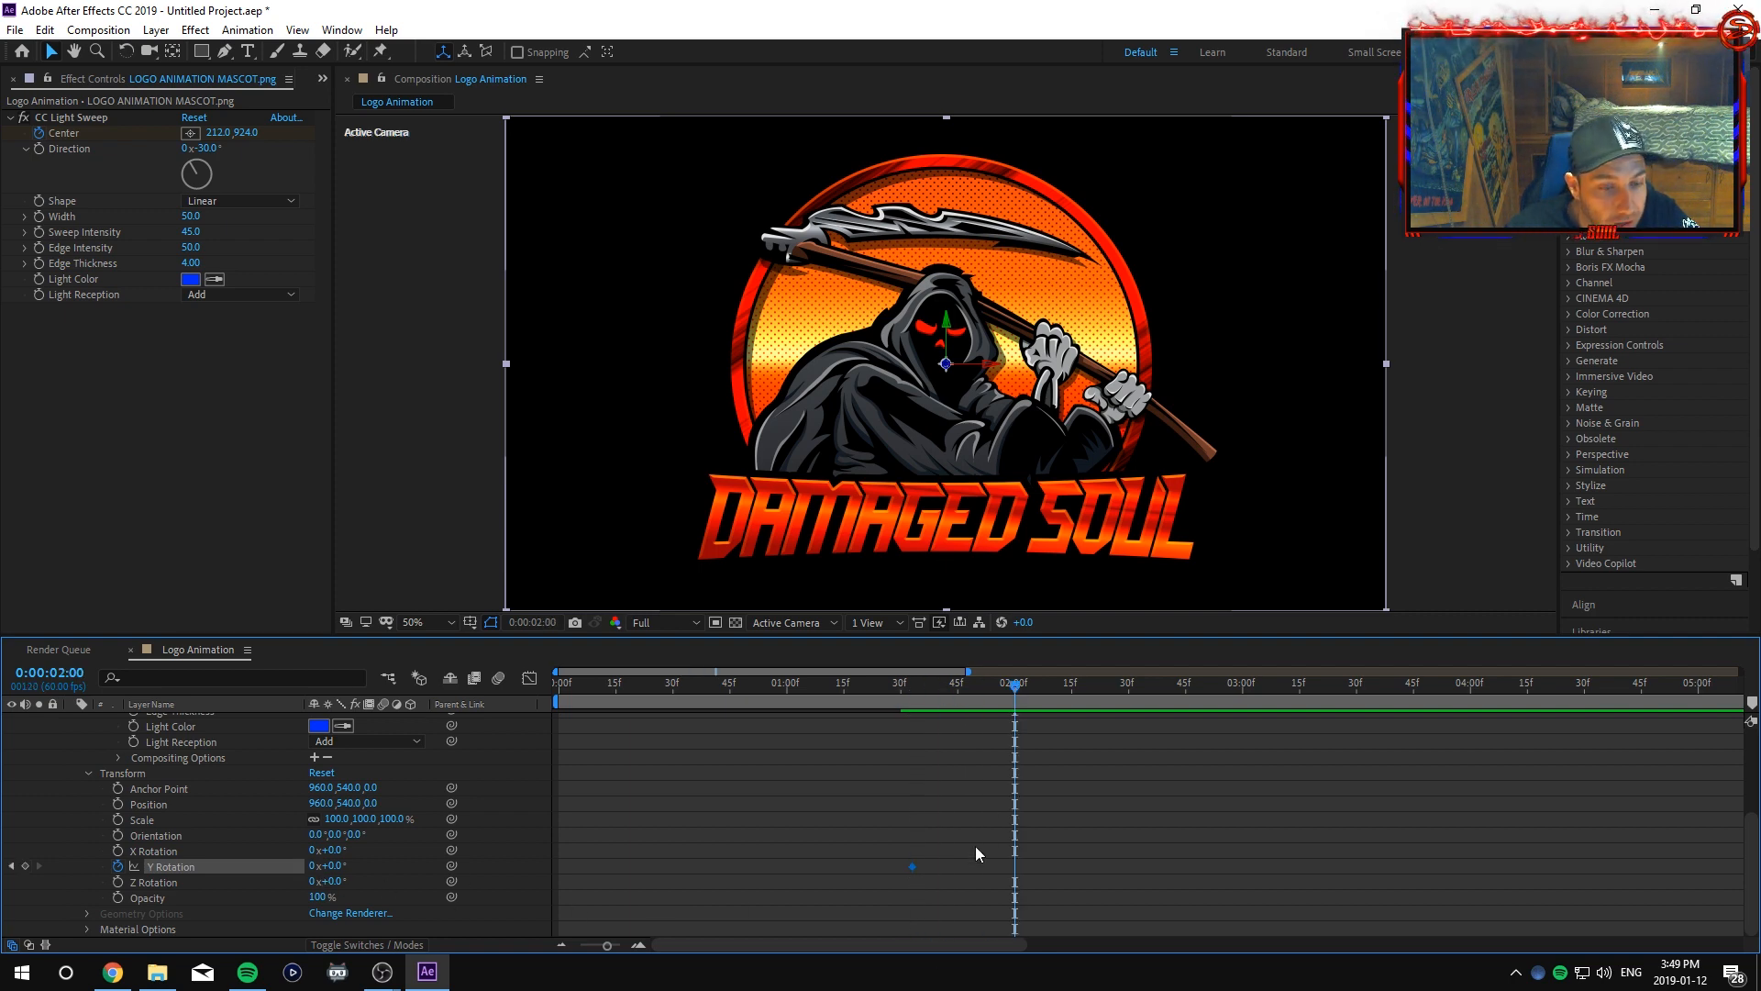
pyautogui.click(313, 865)
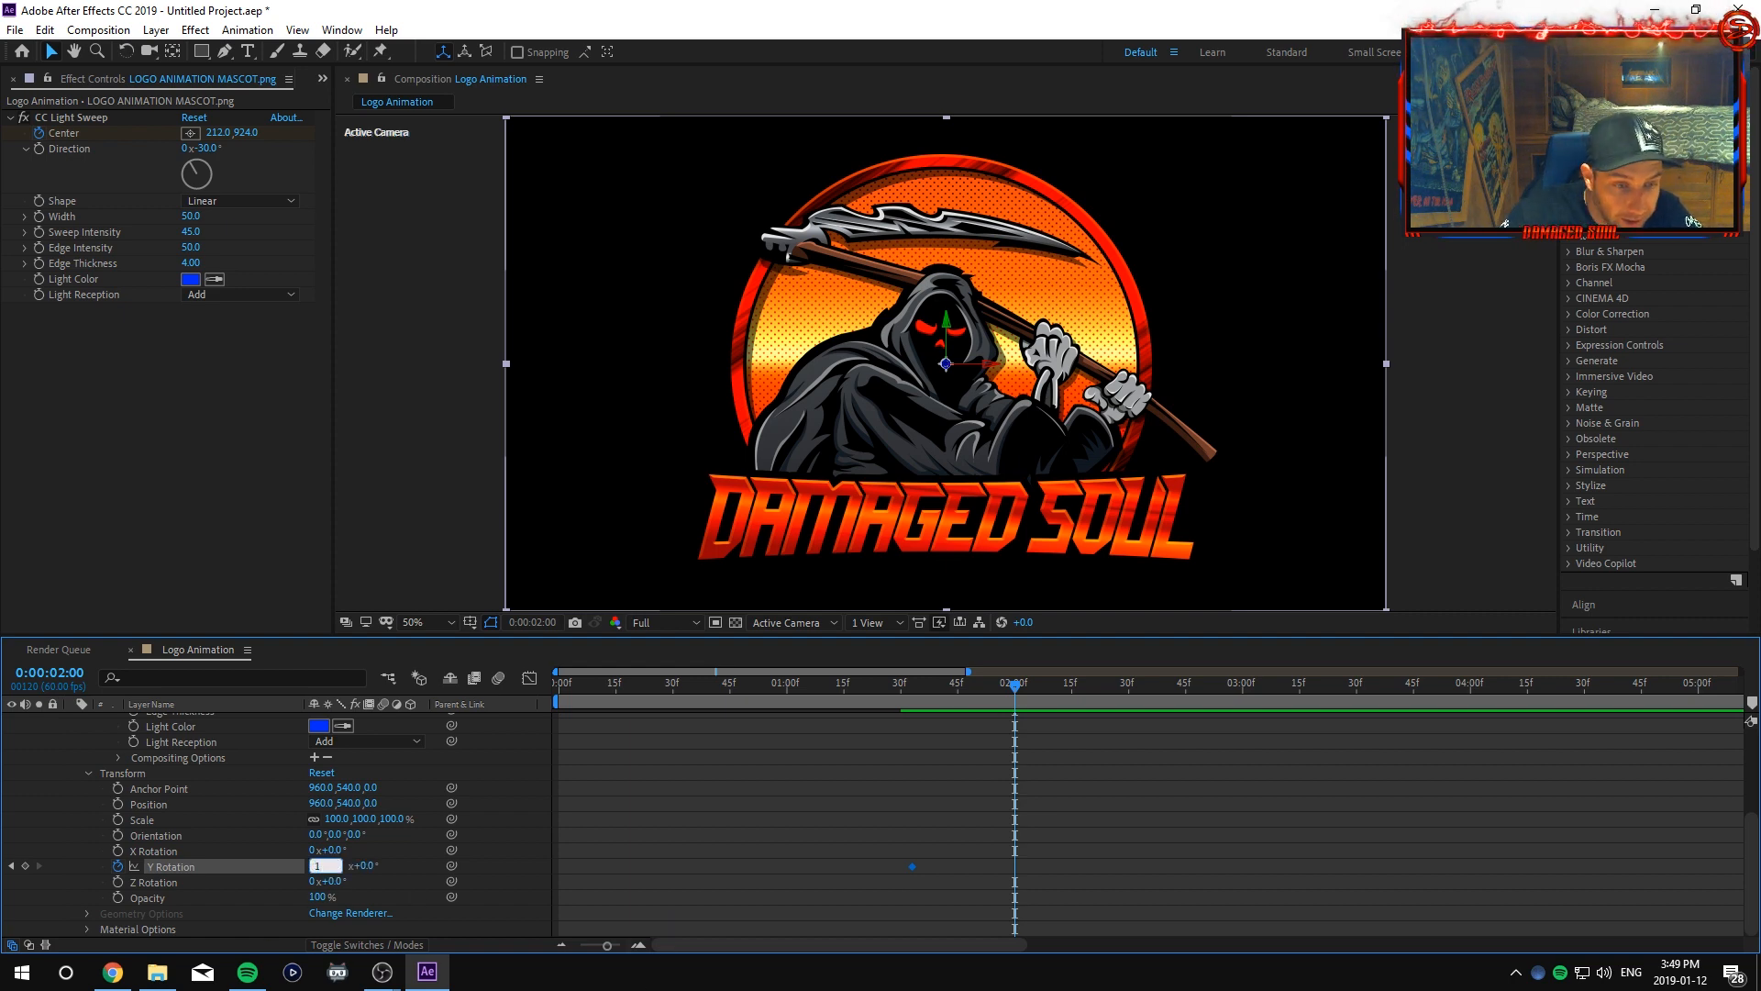
pyautogui.press('Return')
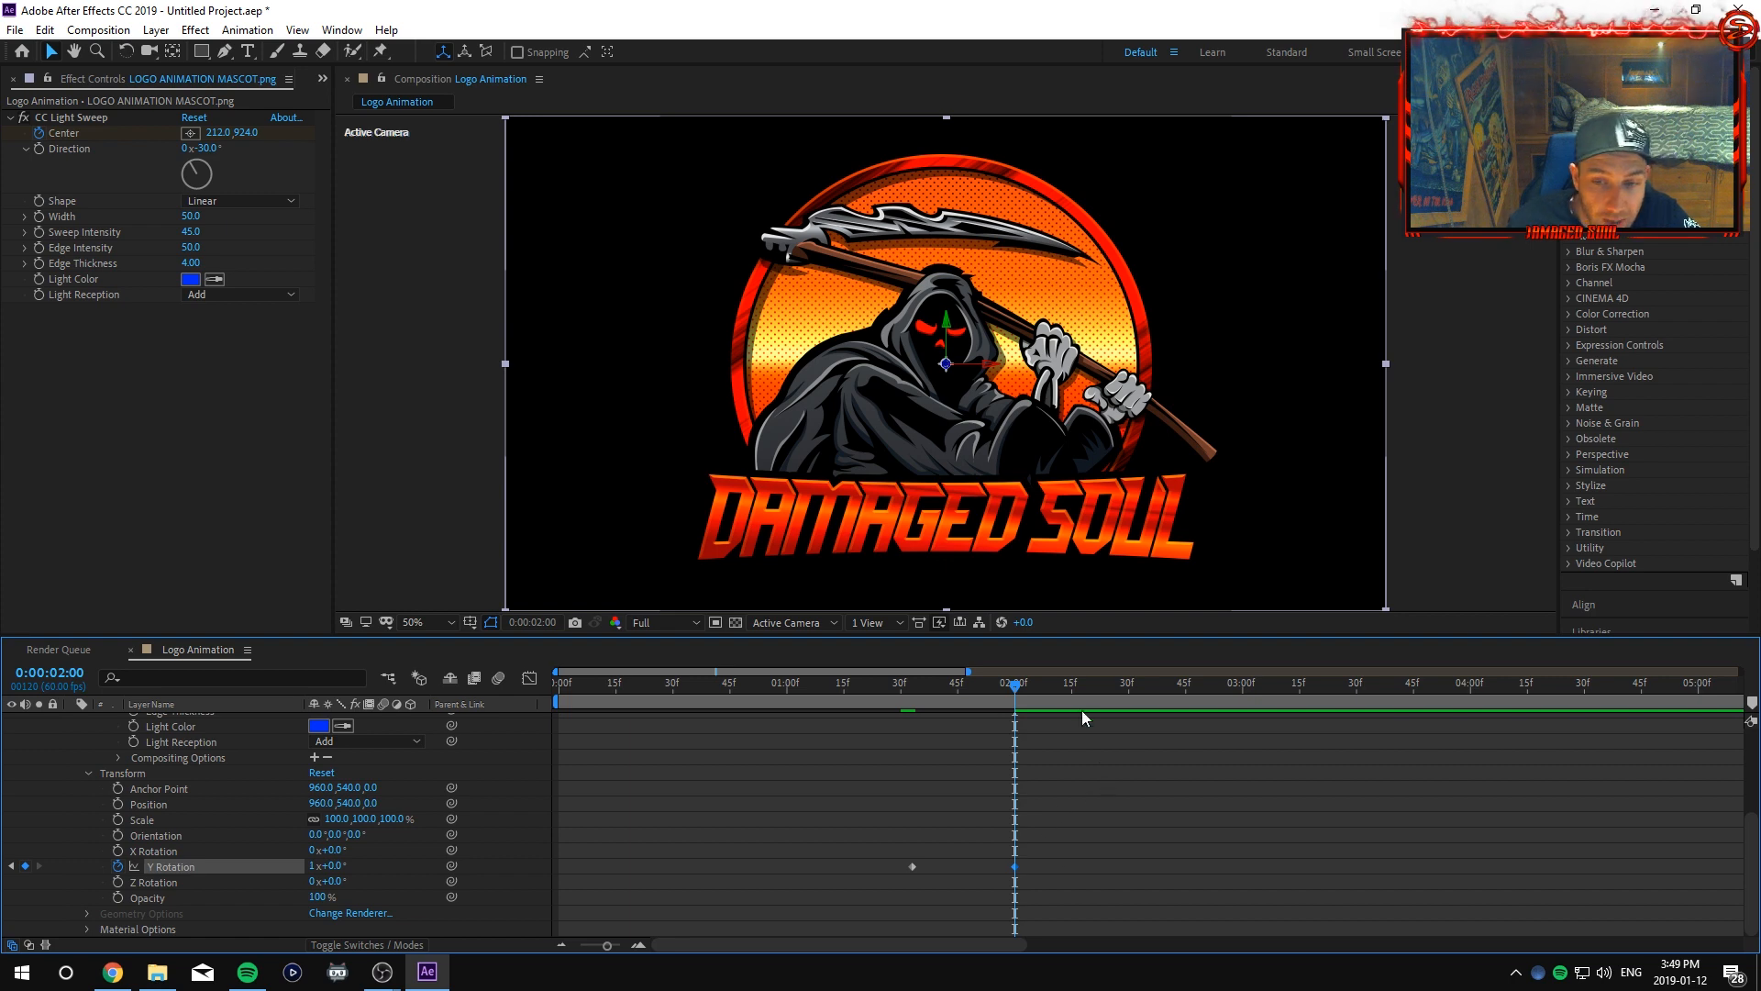
pyautogui.moveTo(1017, 684); pyautogui.dragTo(560, 683)
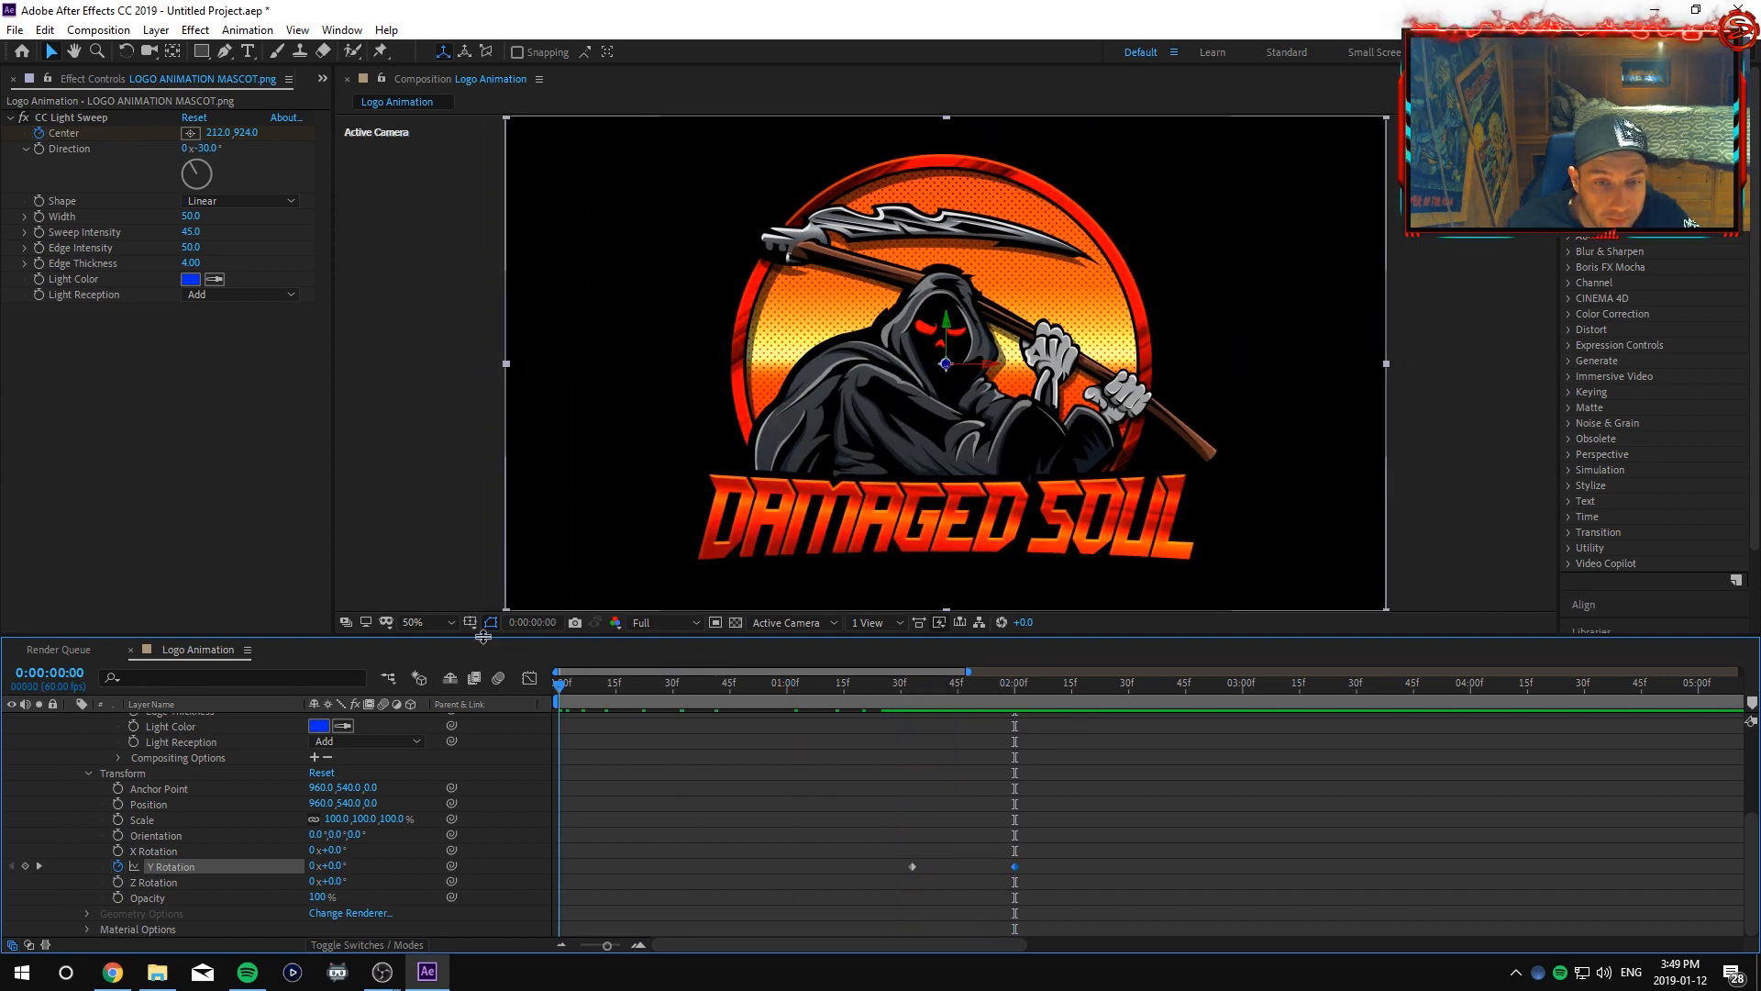
pyautogui.press('space')
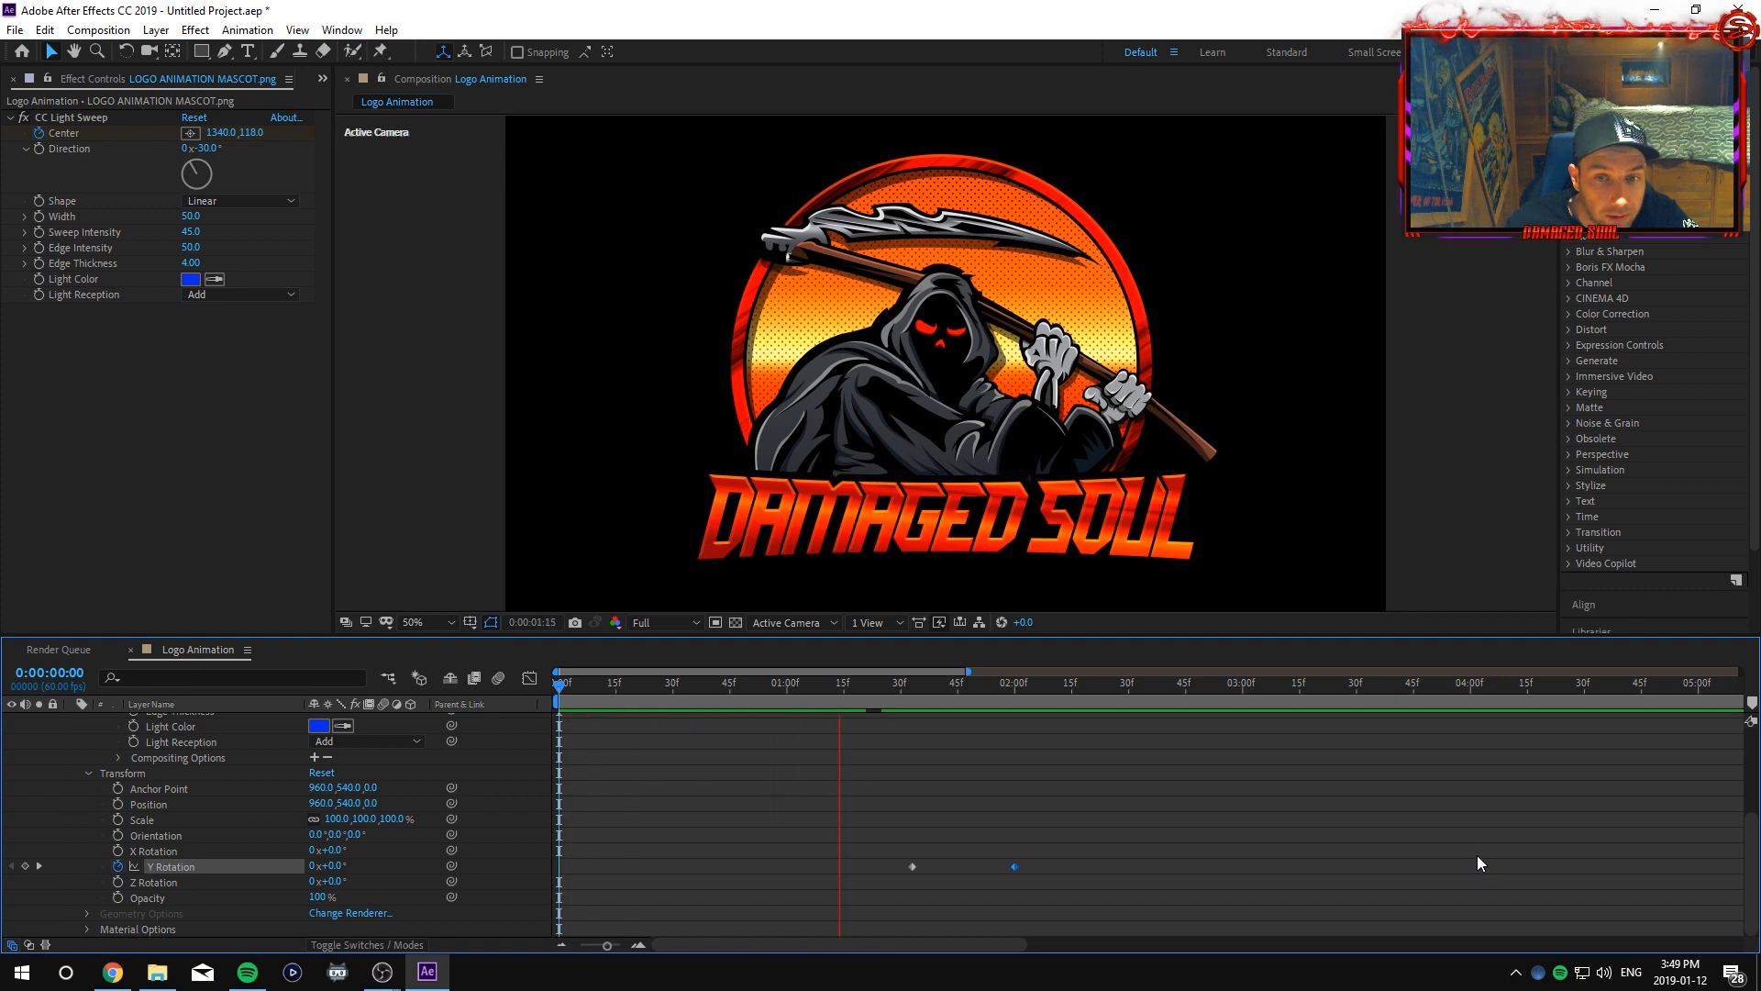
pyautogui.press('space')
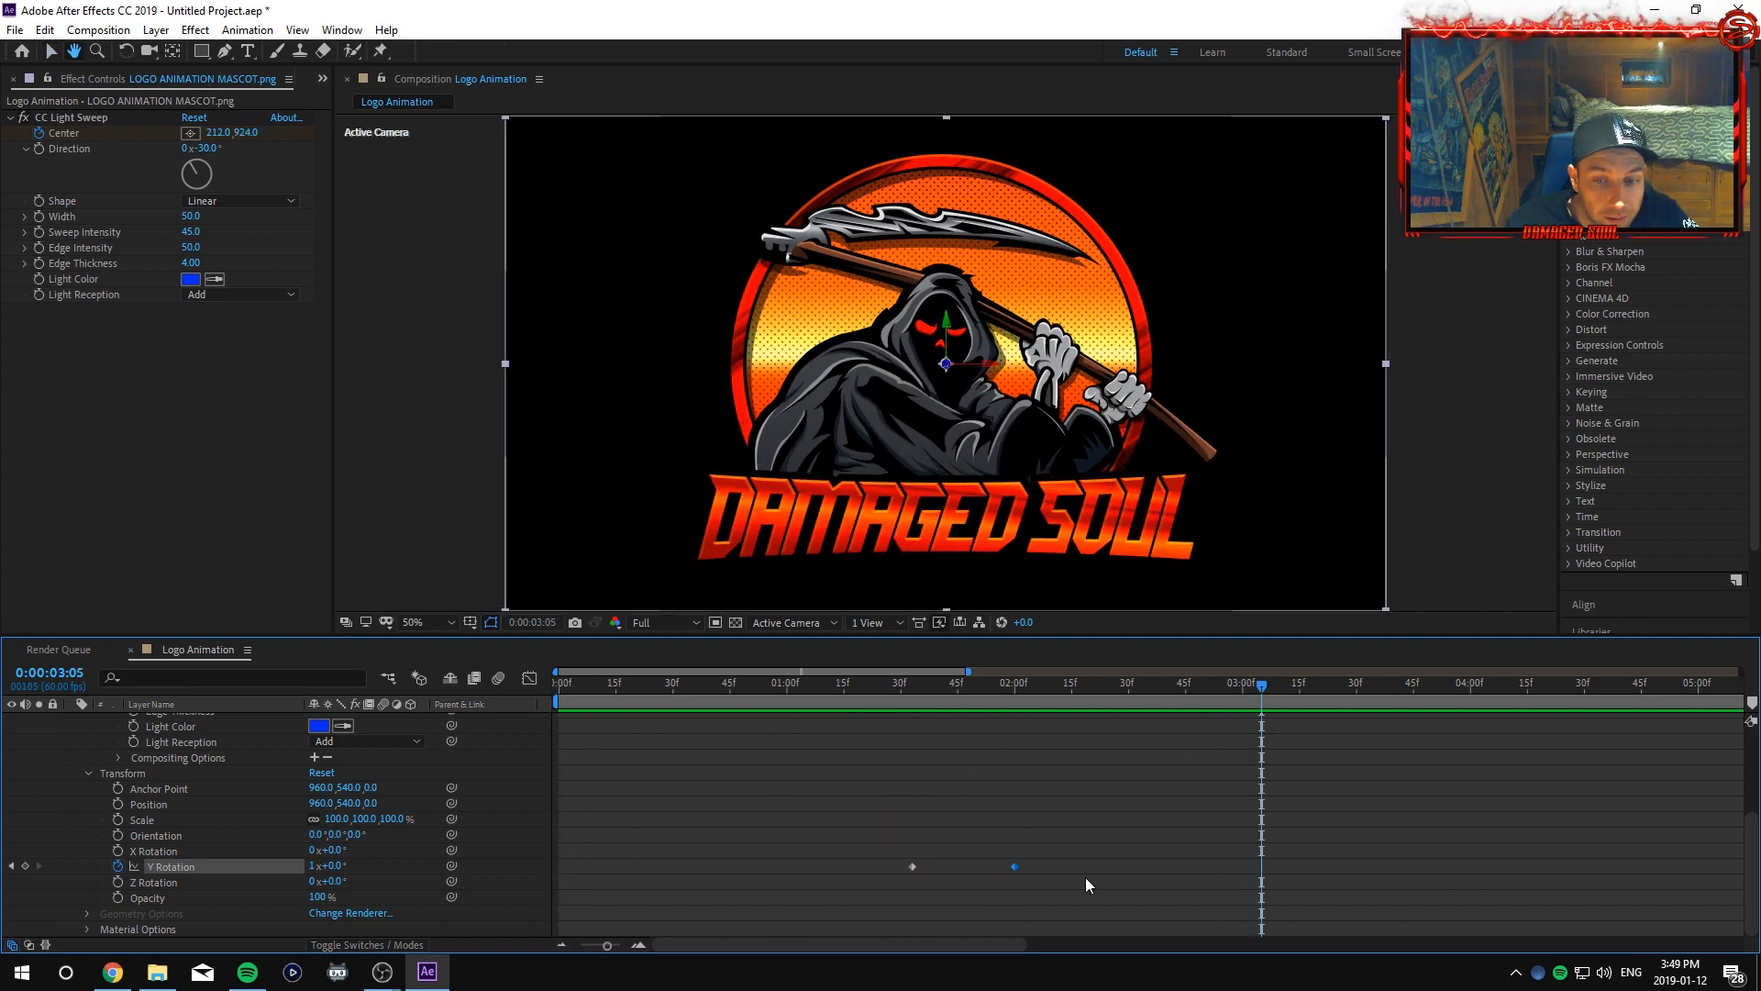
# Move the last Y Rotation keyframe slightly past 0:00:02:00 and preview the spin from 0:00:01:25.
pyautogui.moveTo(1016, 866); pyautogui.dragTo(1025, 866)
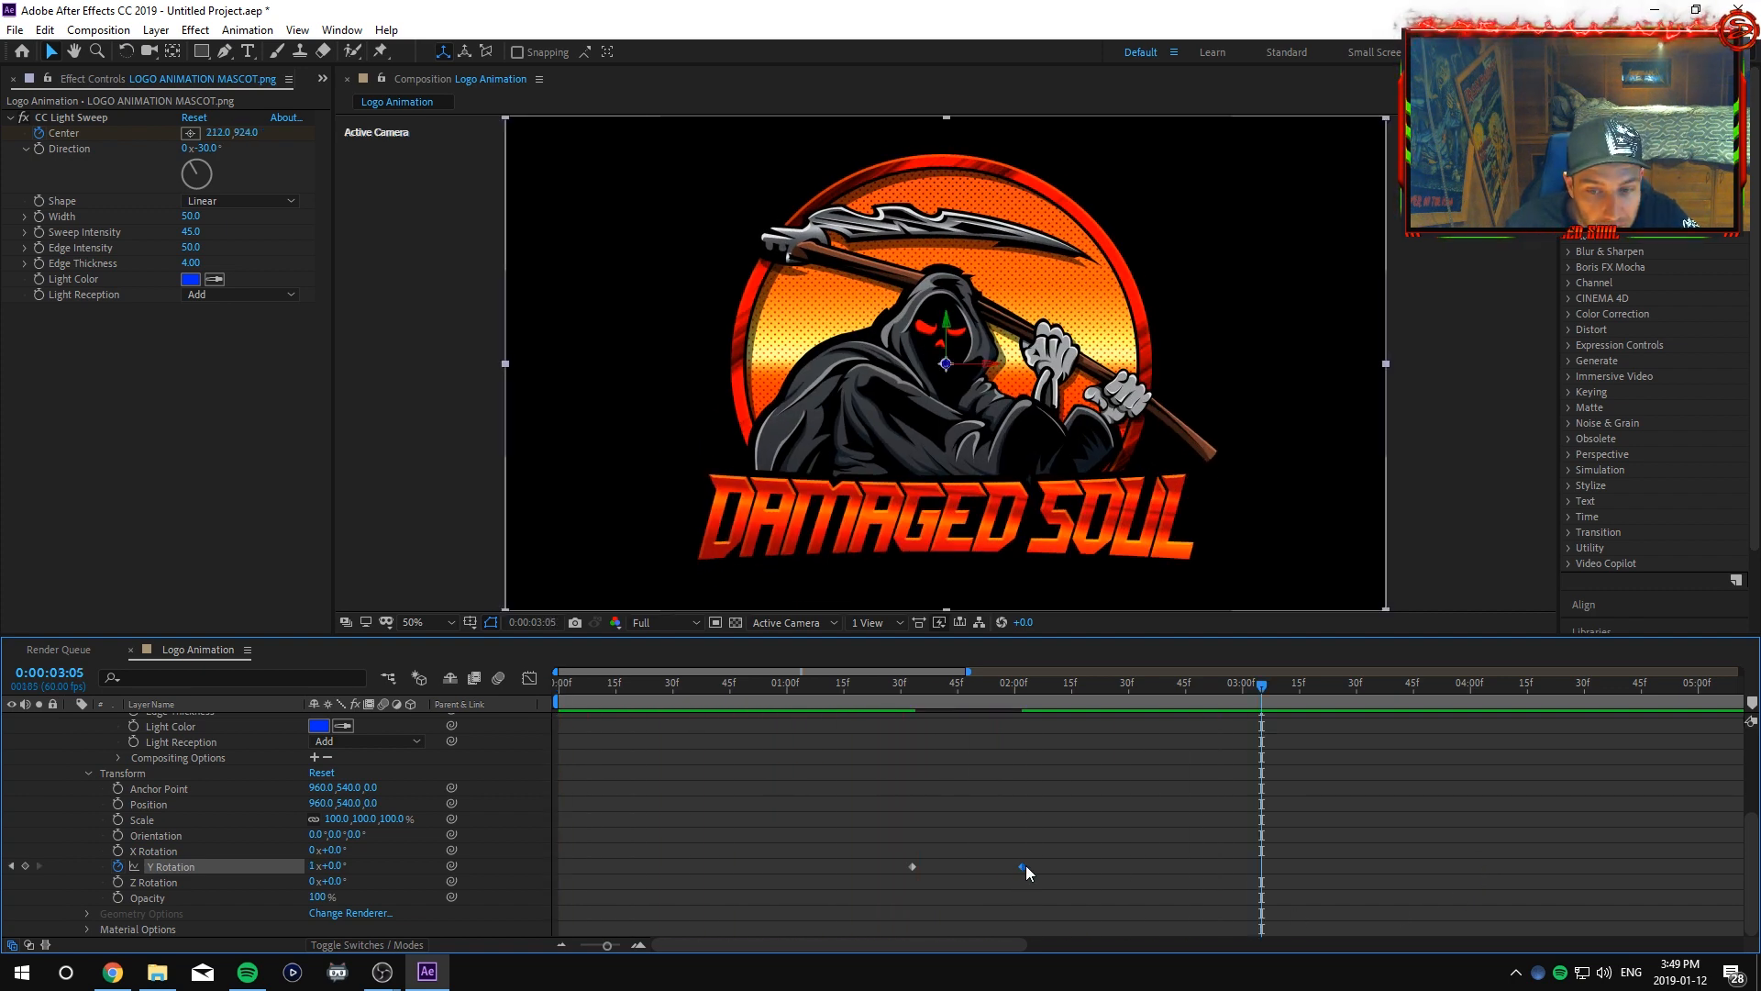
pyautogui.moveTo(1263, 680); pyautogui.dragTo(883, 708)
pyautogui.press('space')
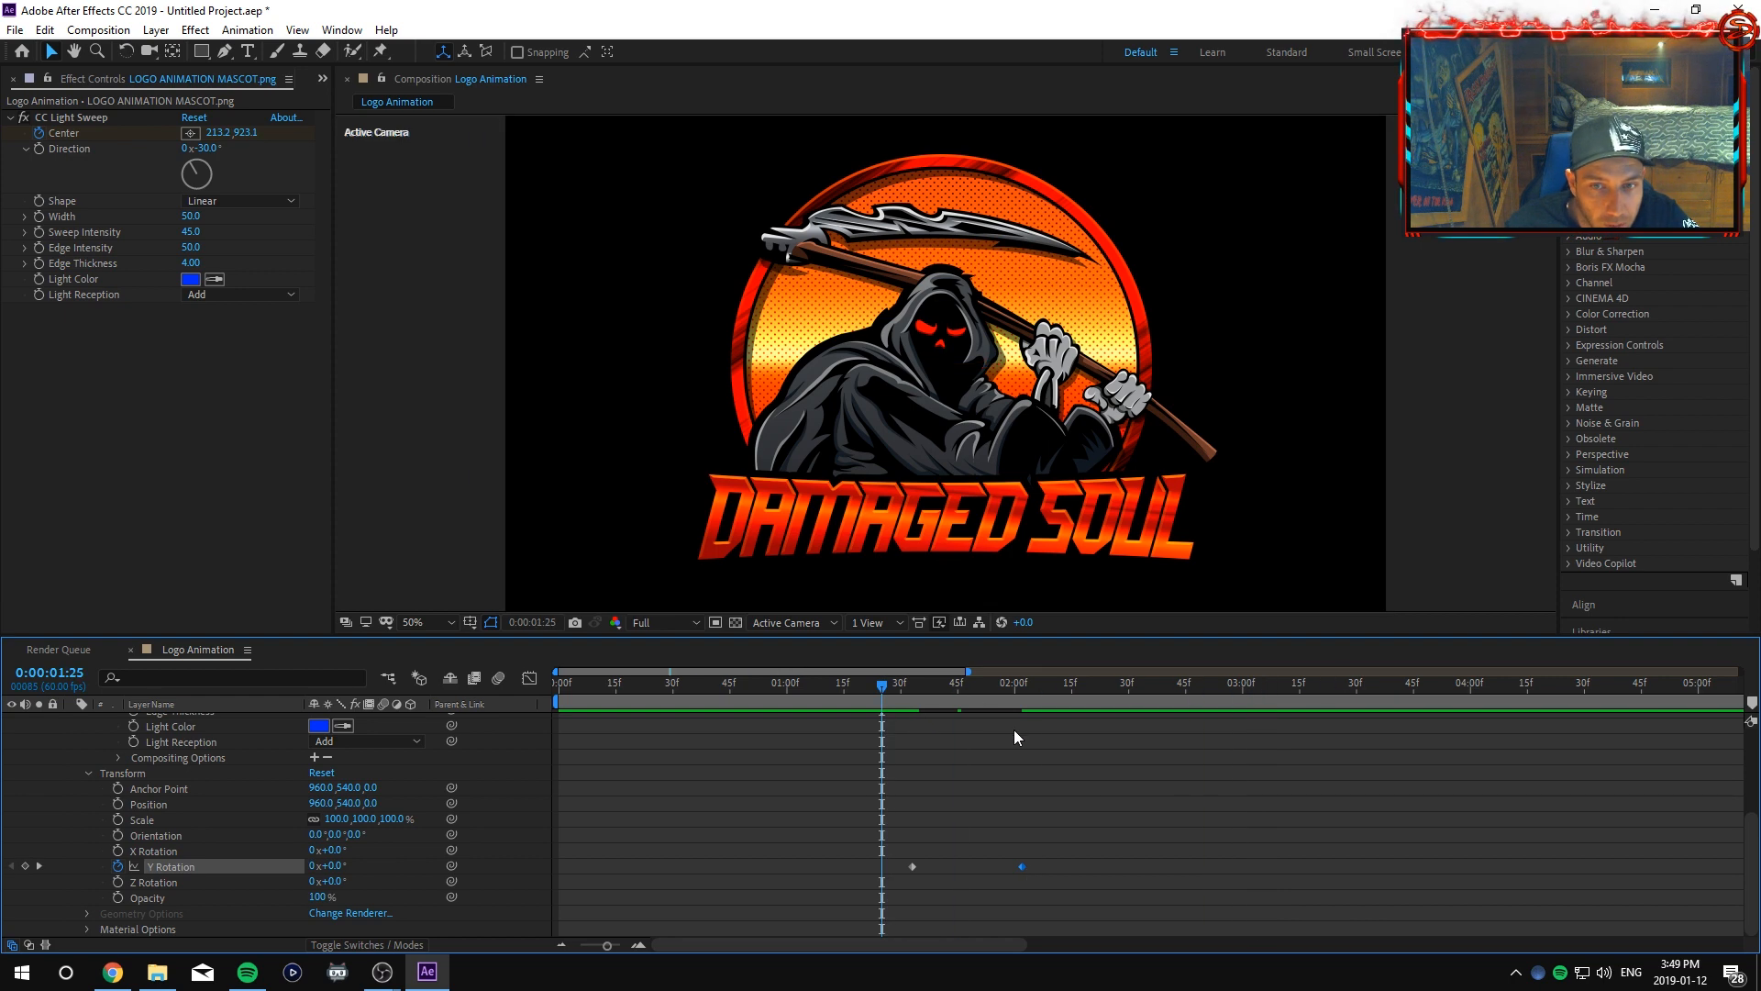
pyautogui.press('space')
# Apply Easy Ease to both Y Rotation keyframes and show their speed curve in the Graph Editor.
pyautogui.moveTo(1046, 880); pyautogui.dragTo(879, 844)
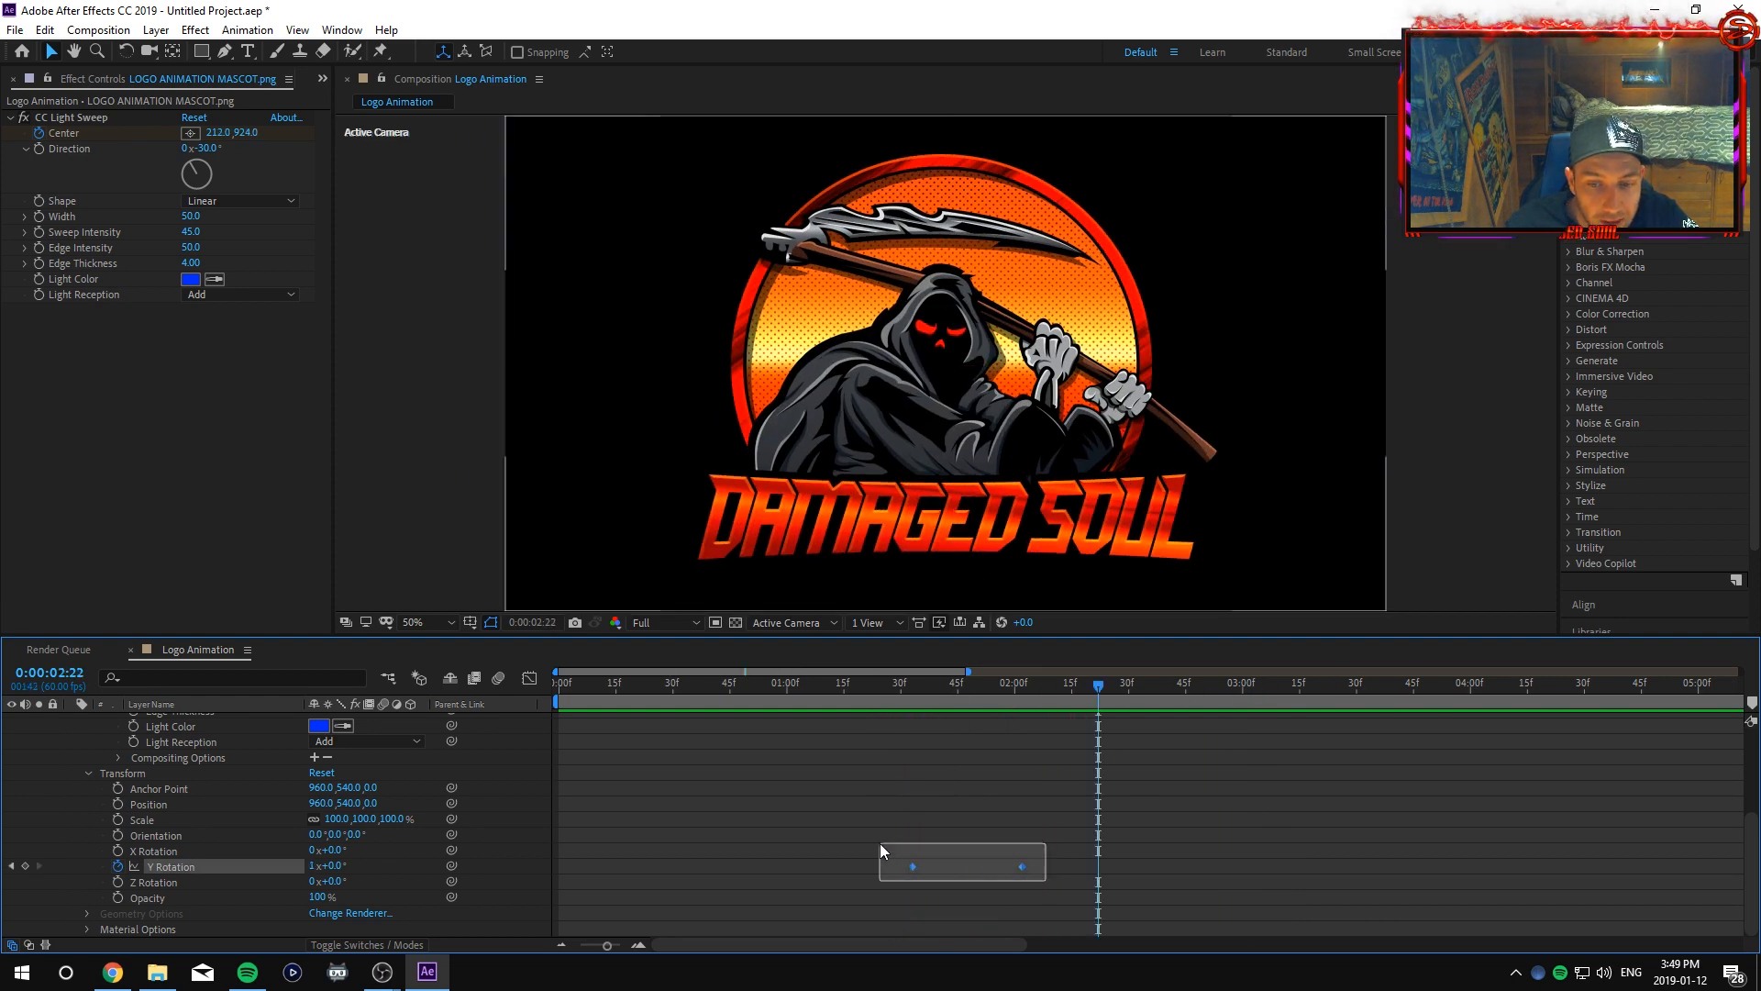
pyautogui.rightClick(1022, 865)
pyautogui.moveTo(1101, 850)
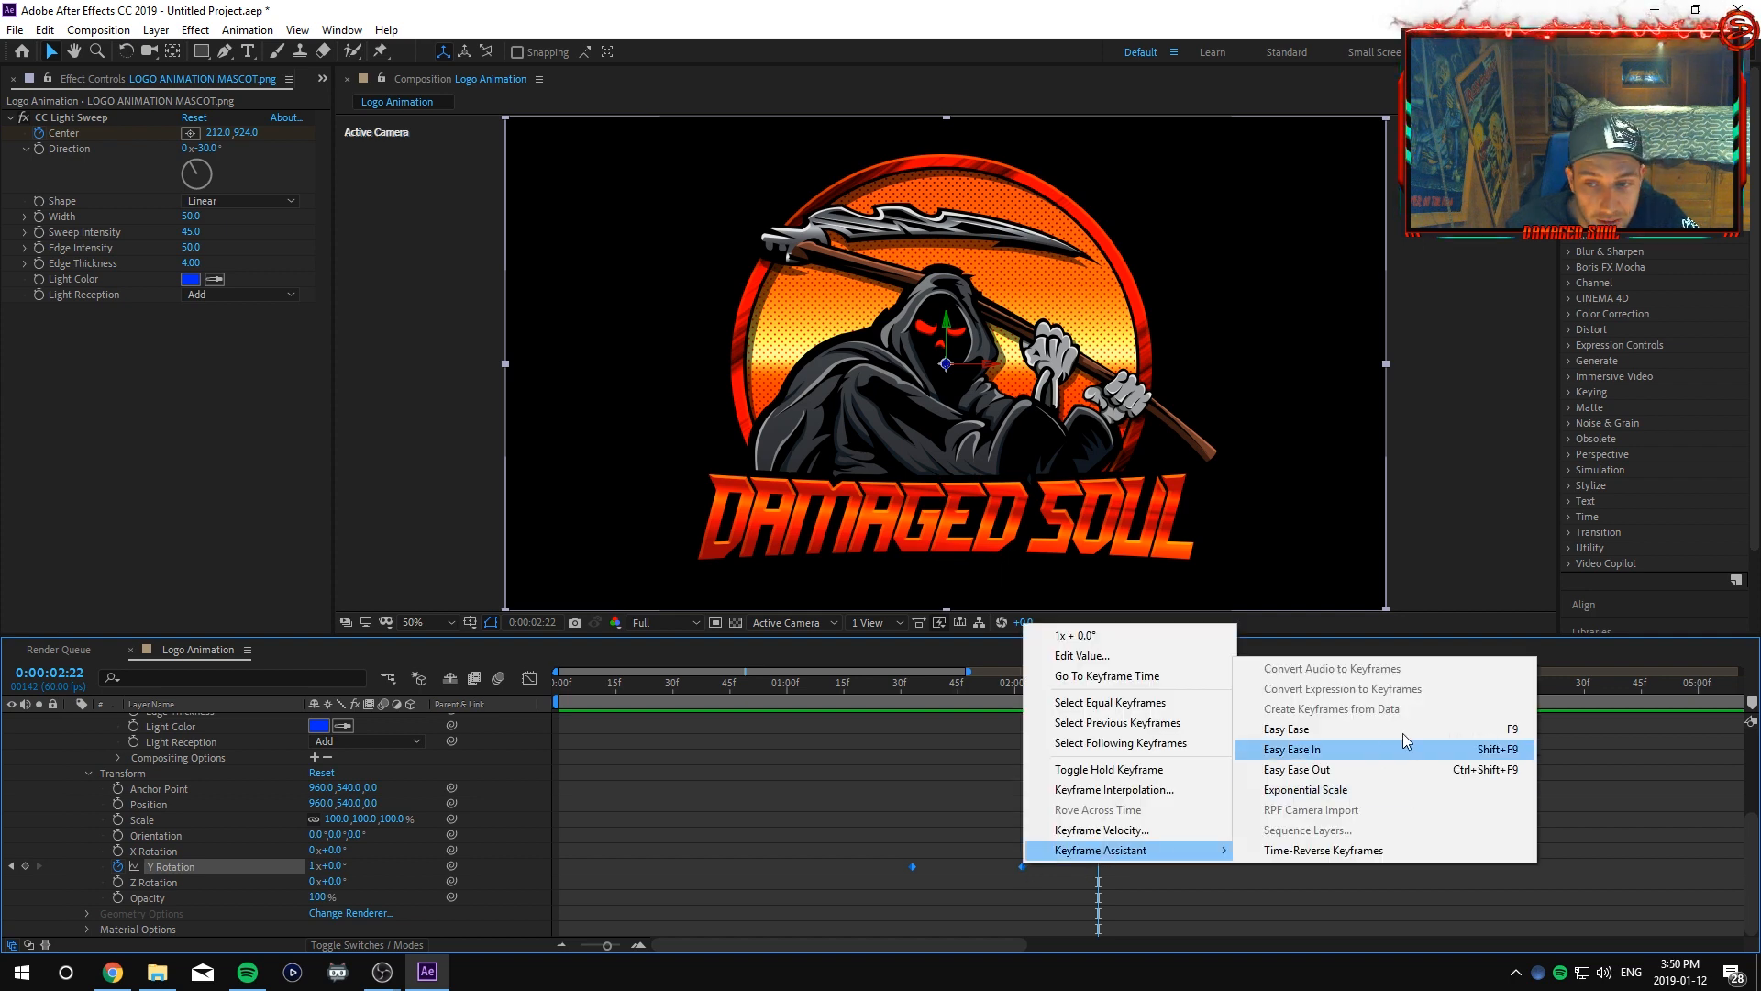
pyautogui.click(1333, 727)
pyautogui.click(531, 679)
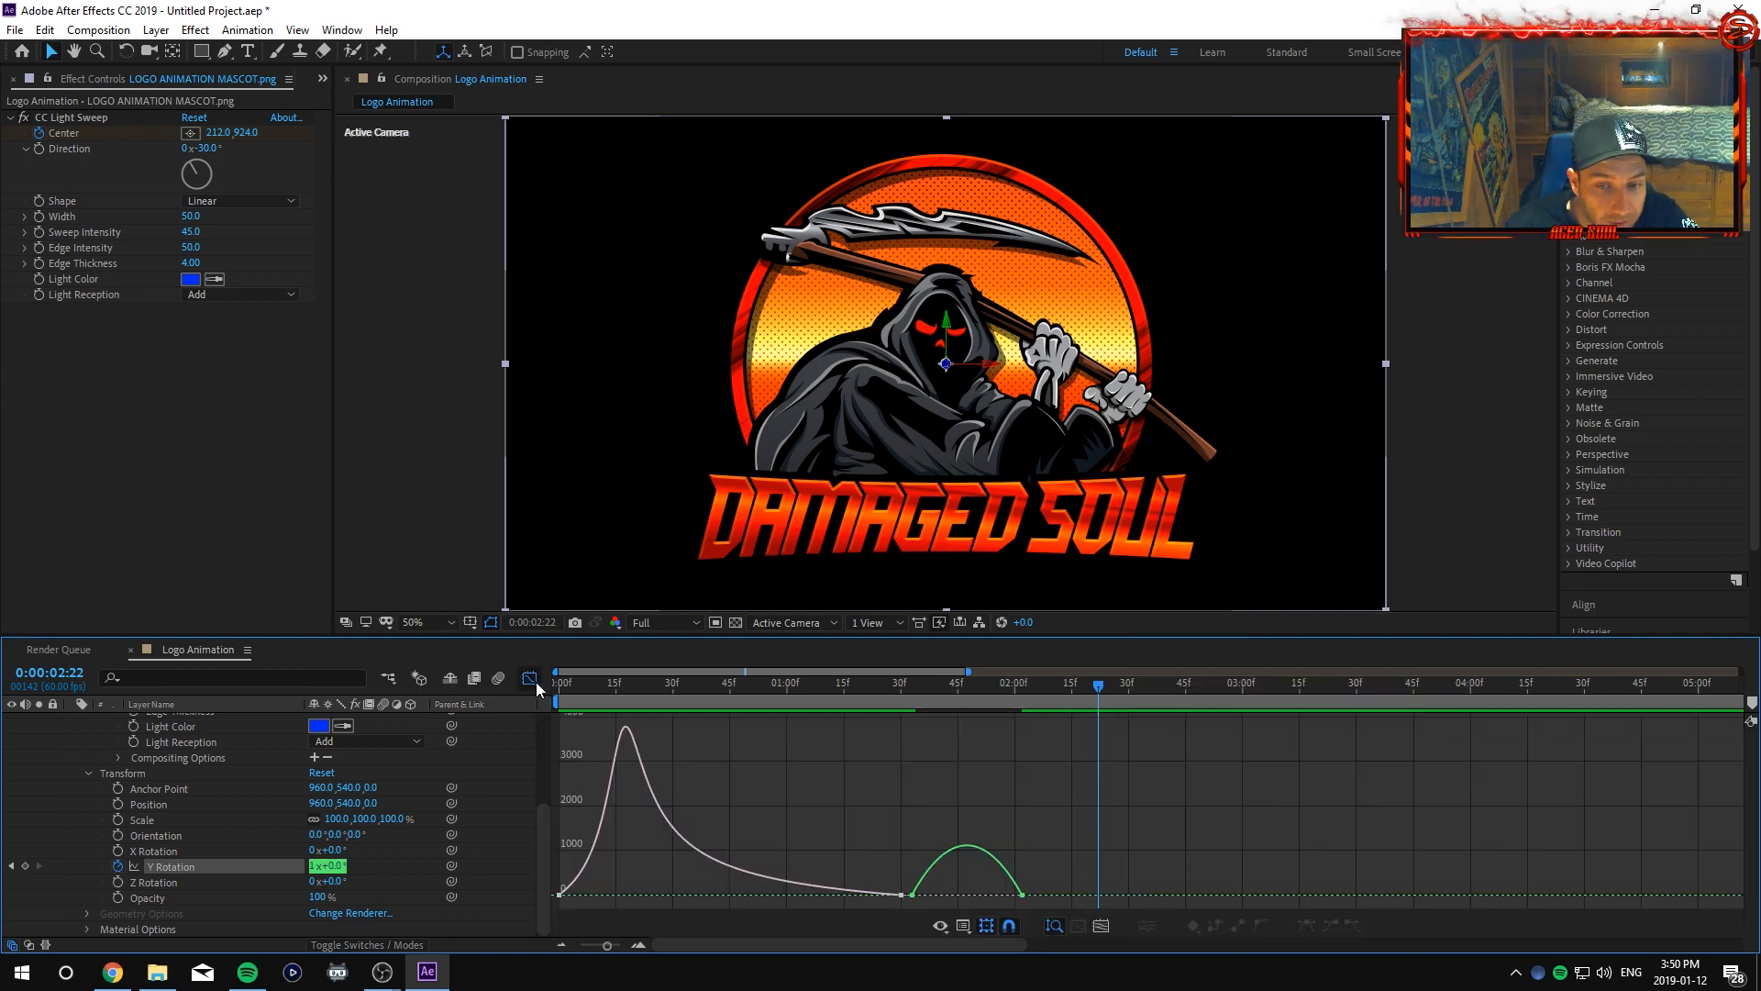
# Extend the first Y Rotation keyframe's ease handle to about 0:00:01:45, then preview the whole animation and replay the spin.
pyautogui.click(930, 896)
pyautogui.moveTo(931, 896); pyautogui.dragTo(958, 896)
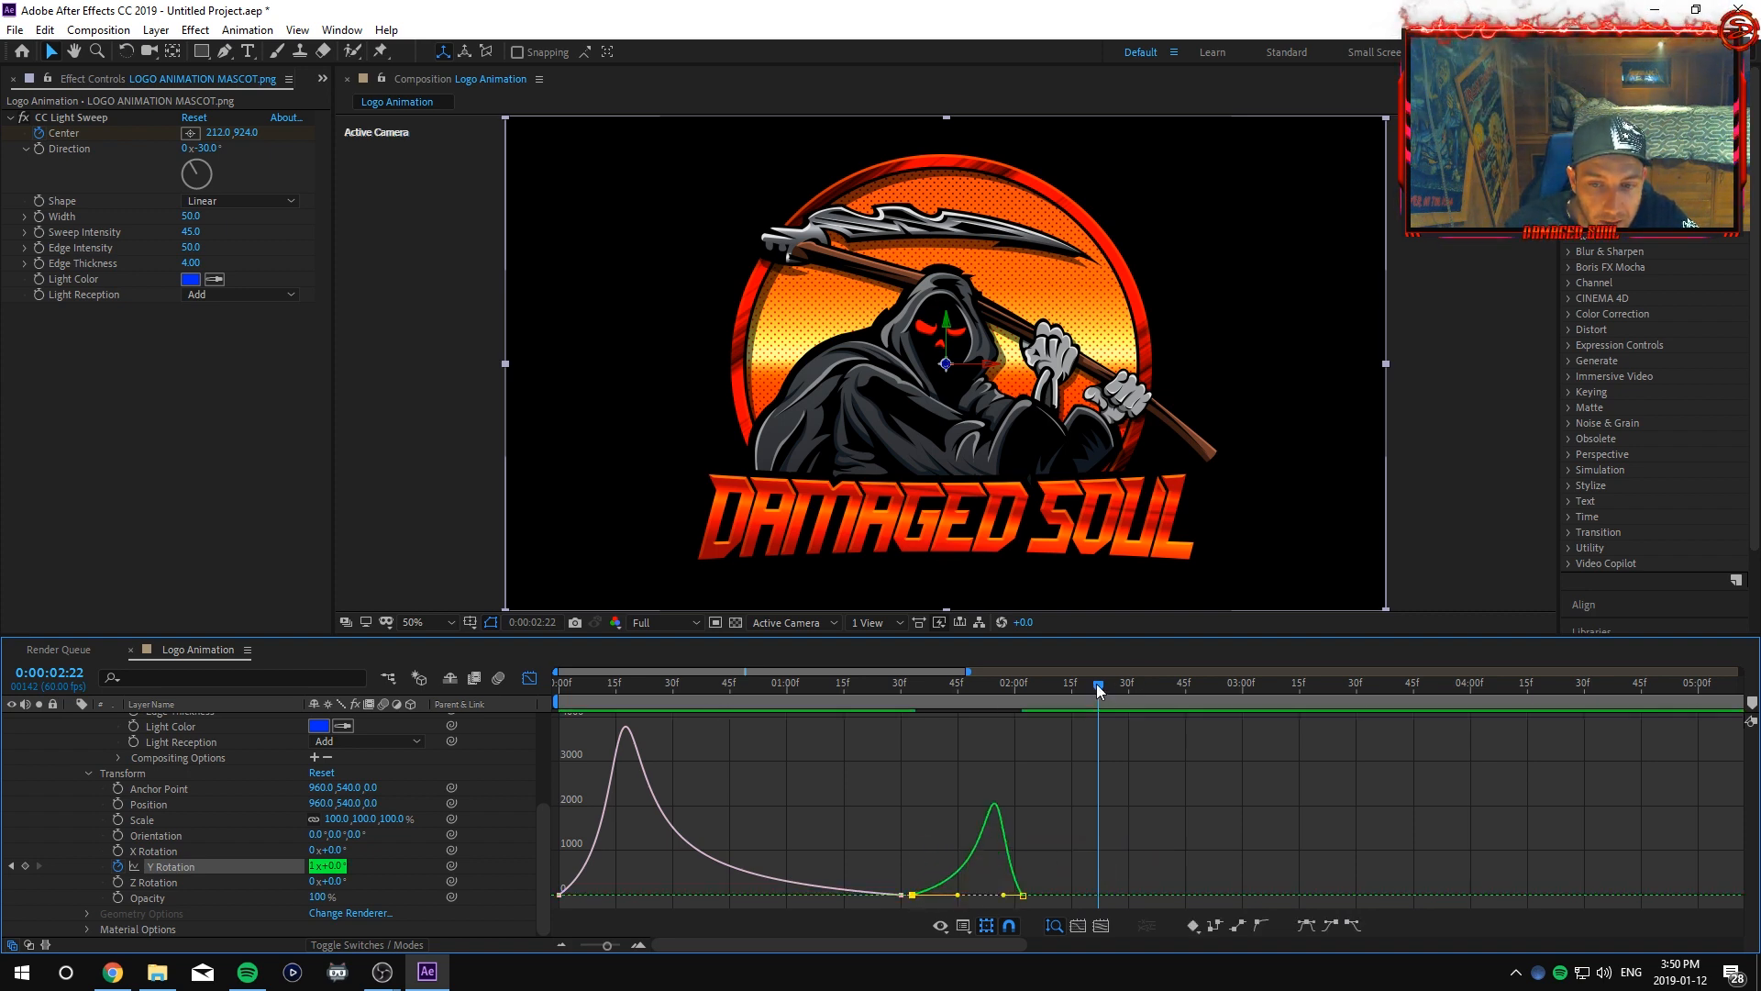
pyautogui.moveTo(1097, 685); pyautogui.dragTo(537, 721)
pyautogui.press('space')
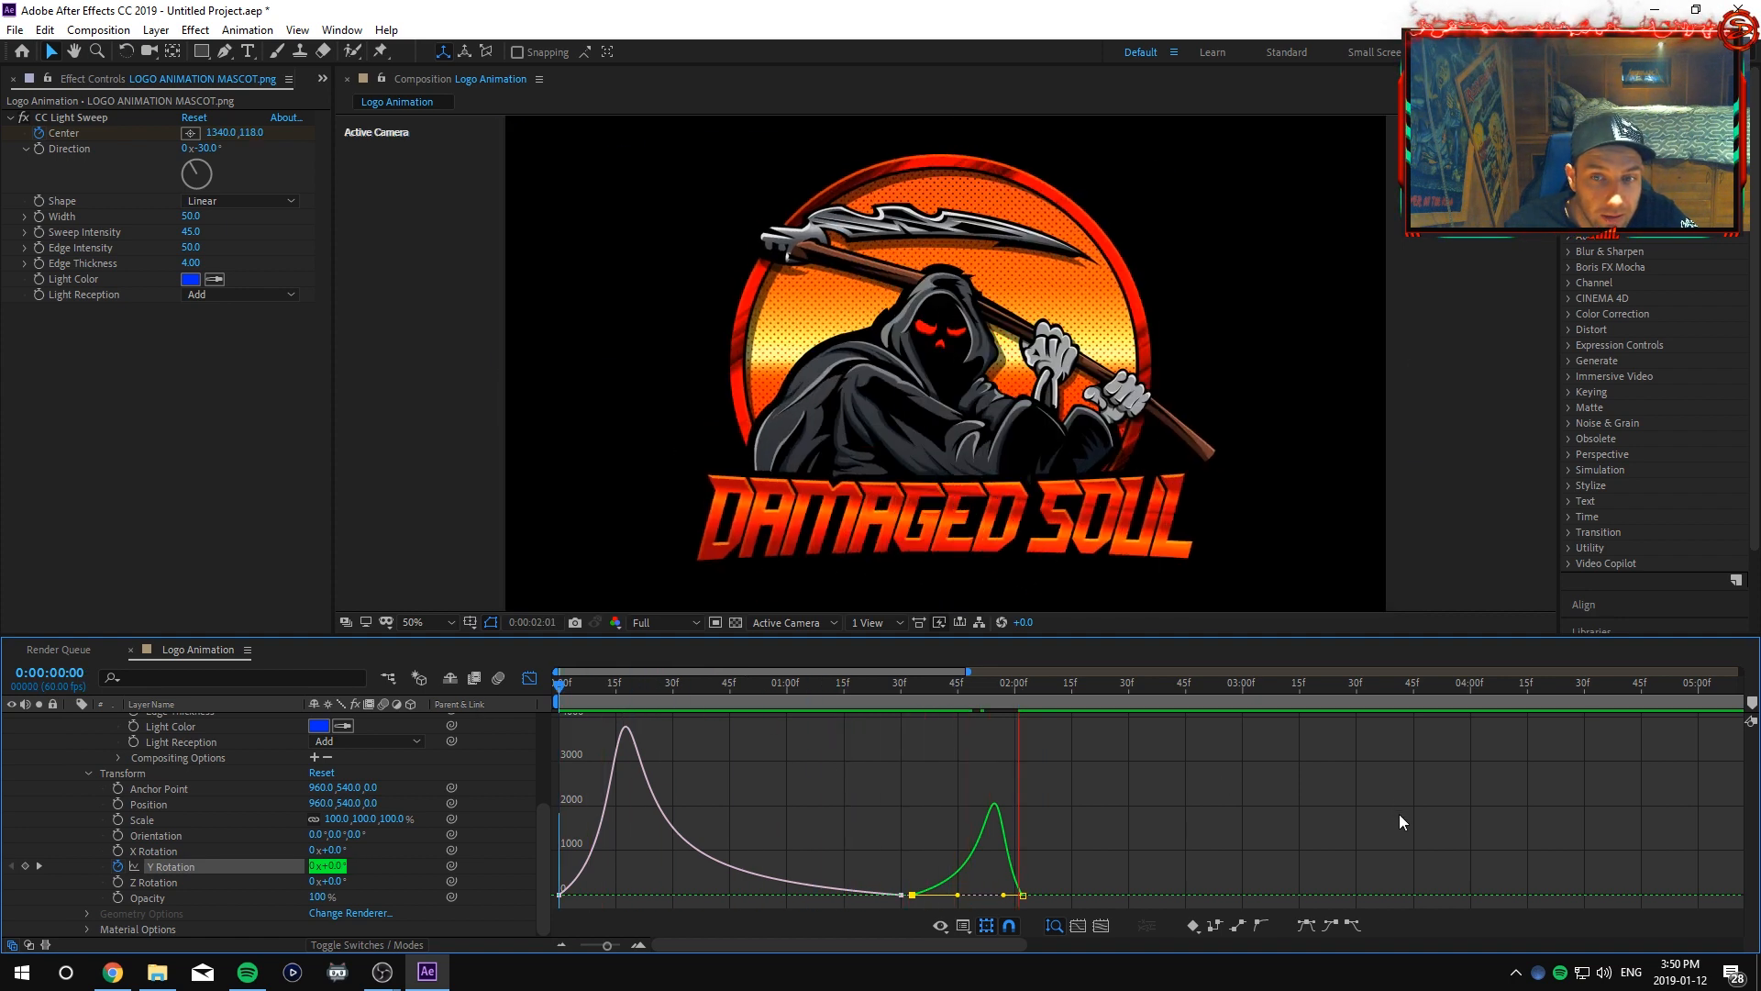
pyautogui.press('space')
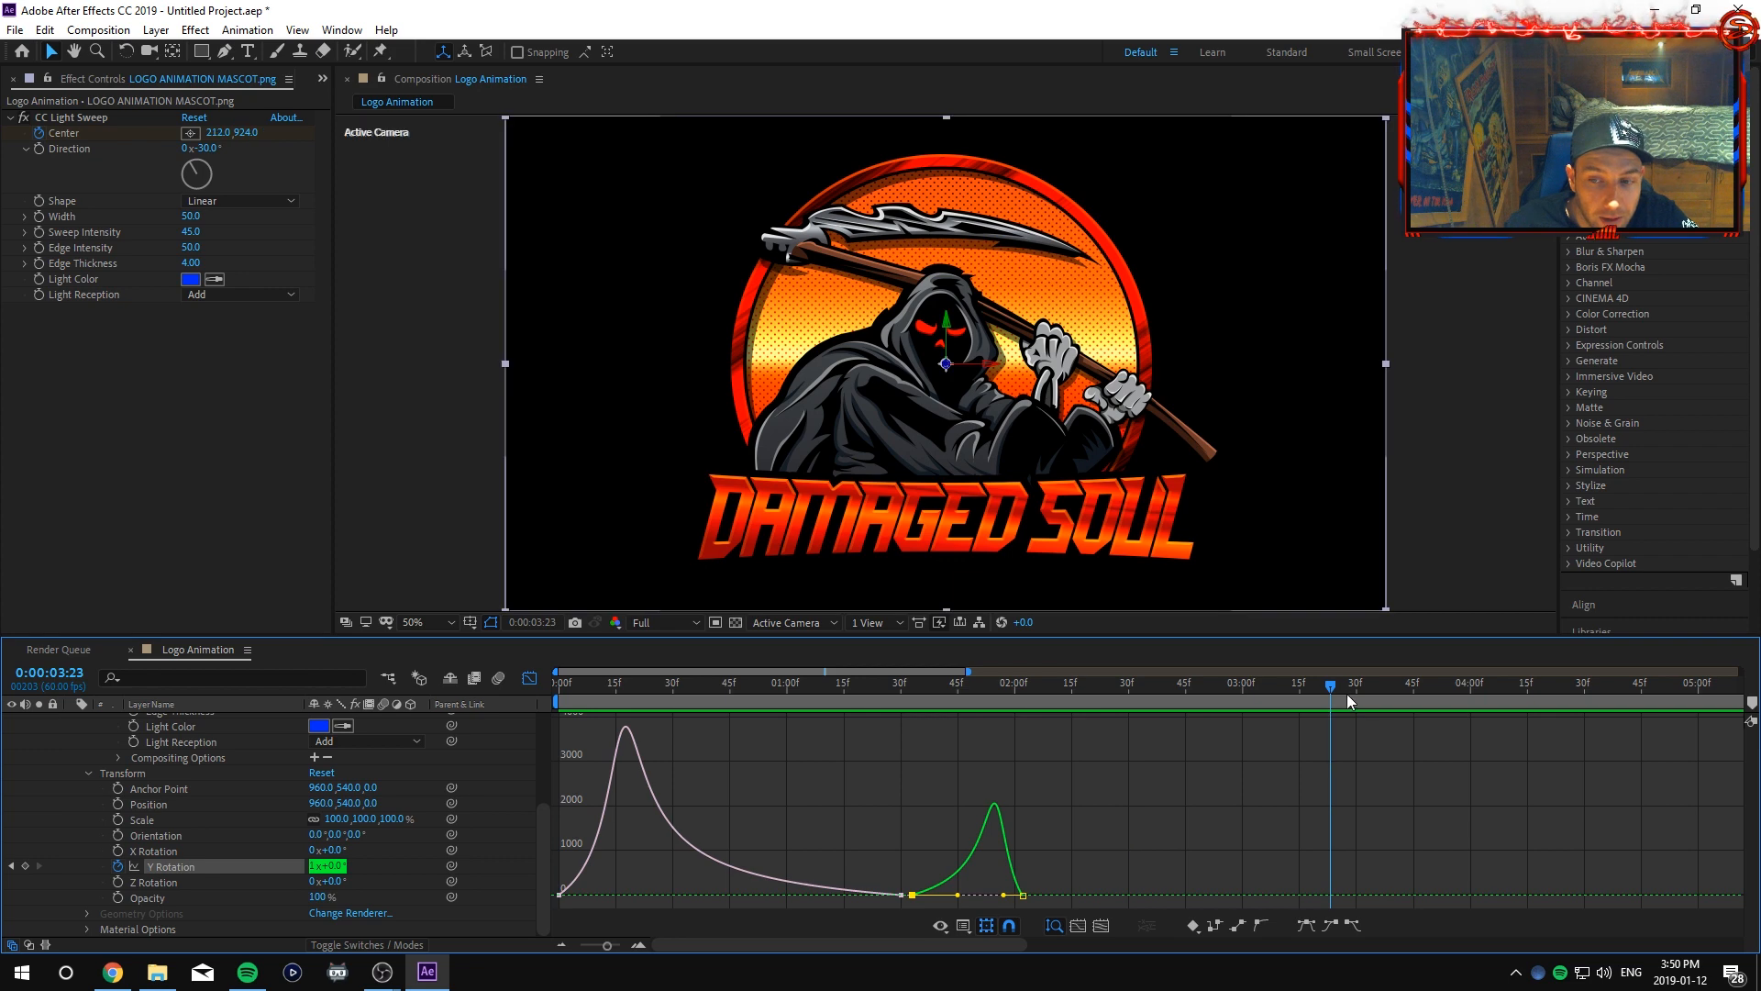
pyautogui.moveTo(1323, 686); pyautogui.dragTo(871, 702)
pyautogui.press('space')
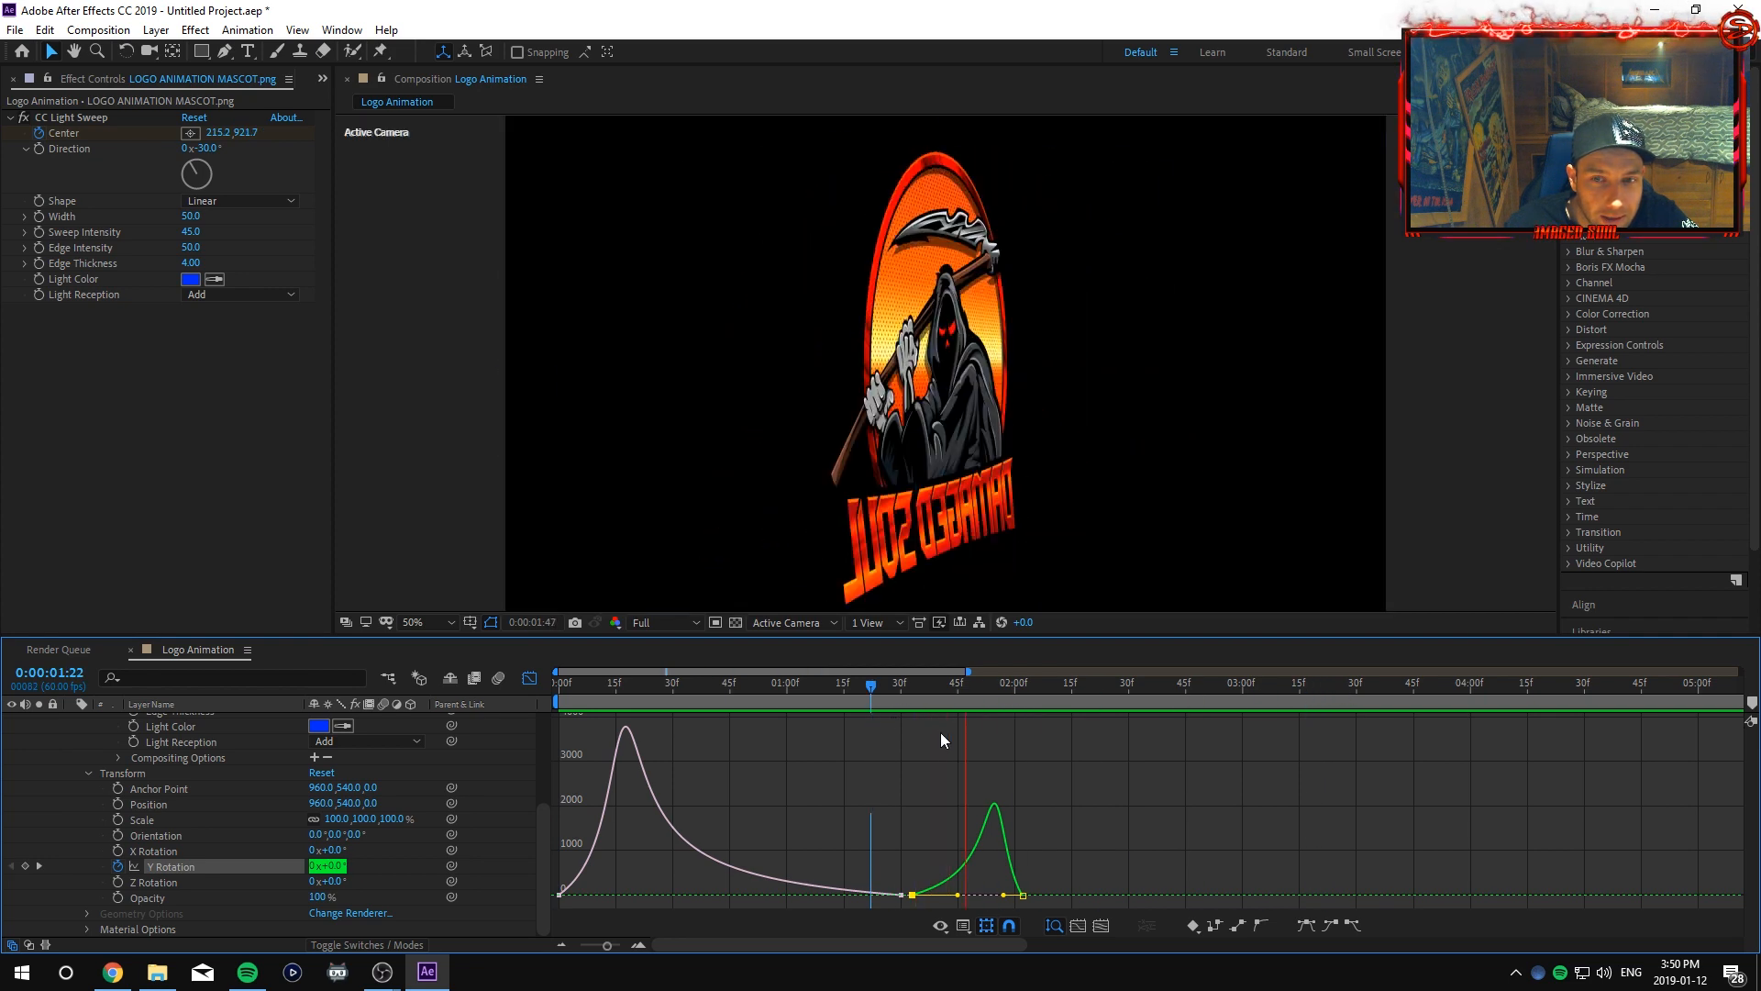
pyautogui.press('space')
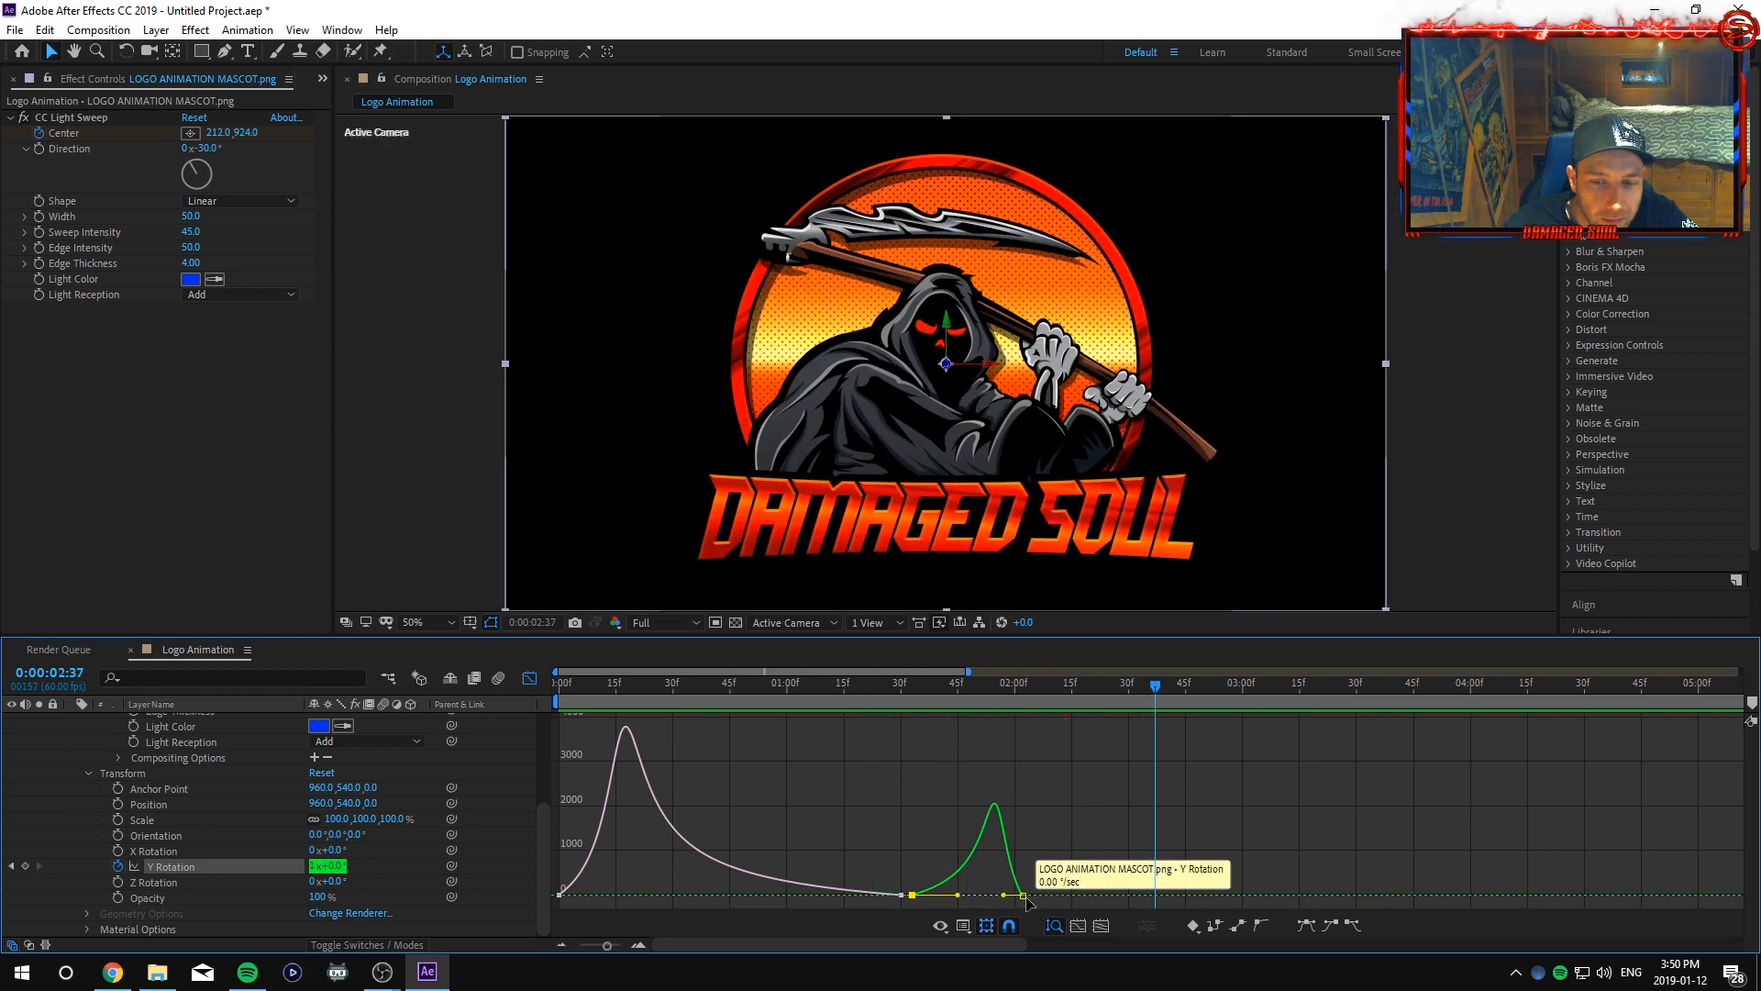
# Move the last Y Rotation keyframe to about 0:00:02:16 in the speed graph and preview the slower spin.
pyautogui.moveTo(1024, 895); pyautogui.dragTo(1078, 903)
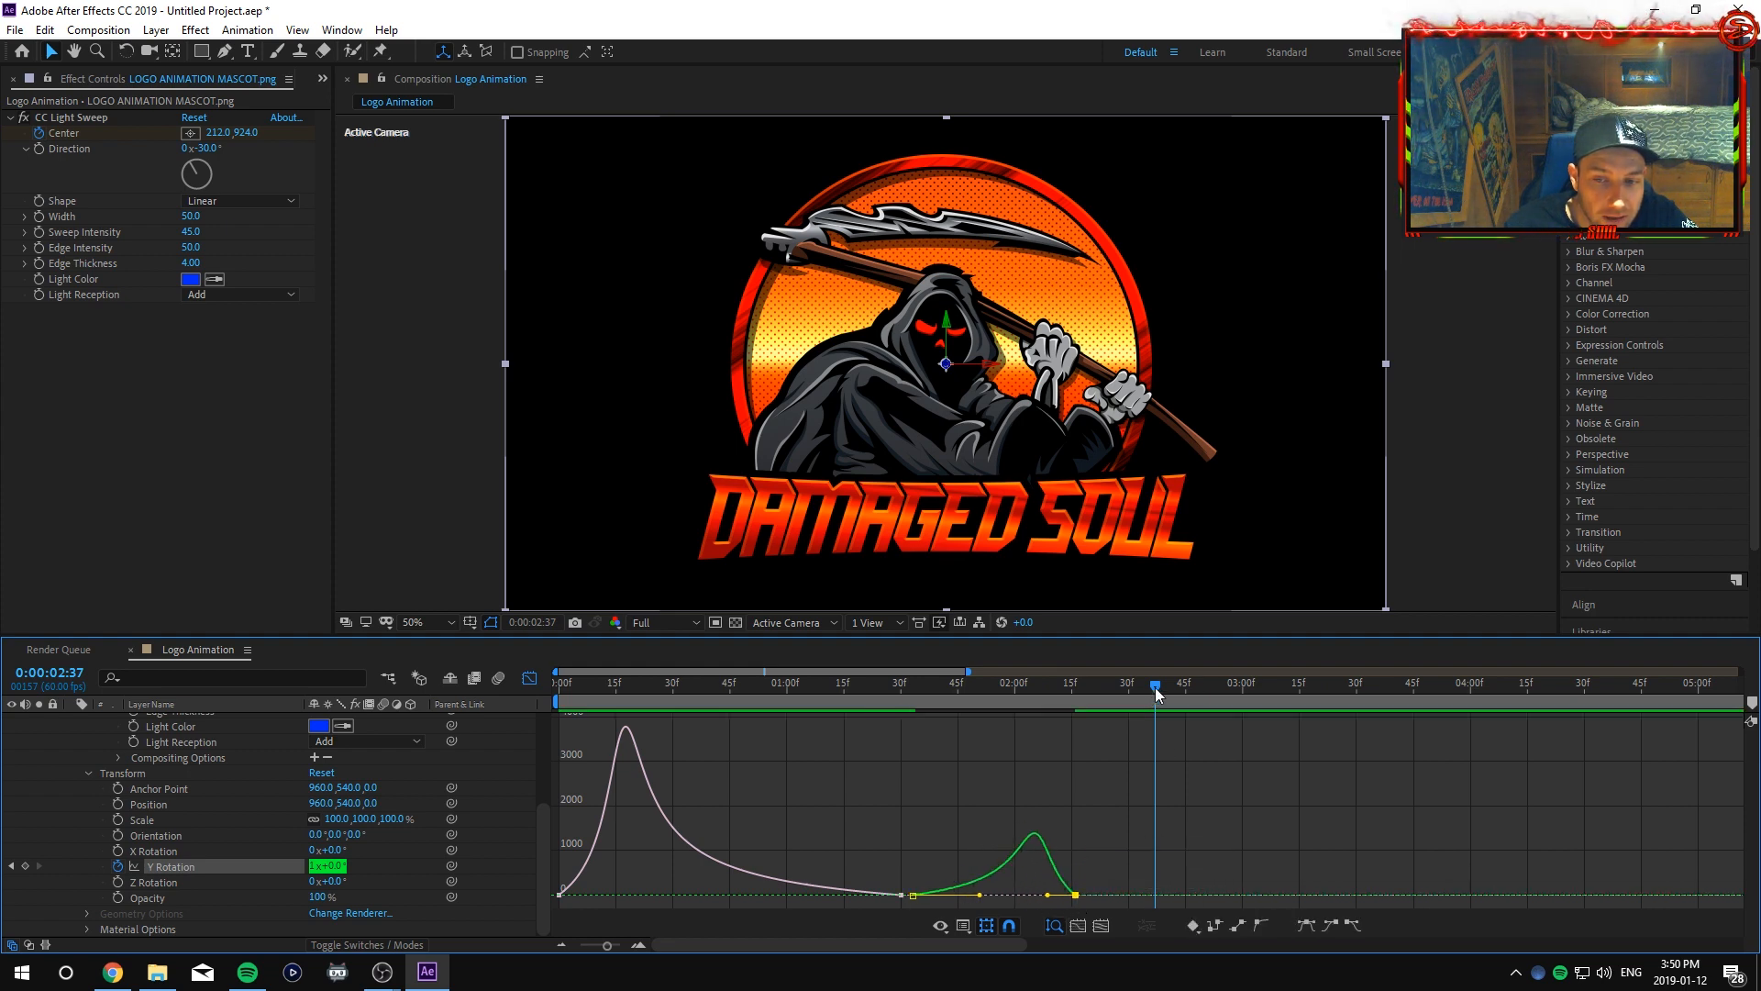
pyautogui.moveTo(1154, 686); pyautogui.dragTo(865, 723)
pyautogui.press('space')
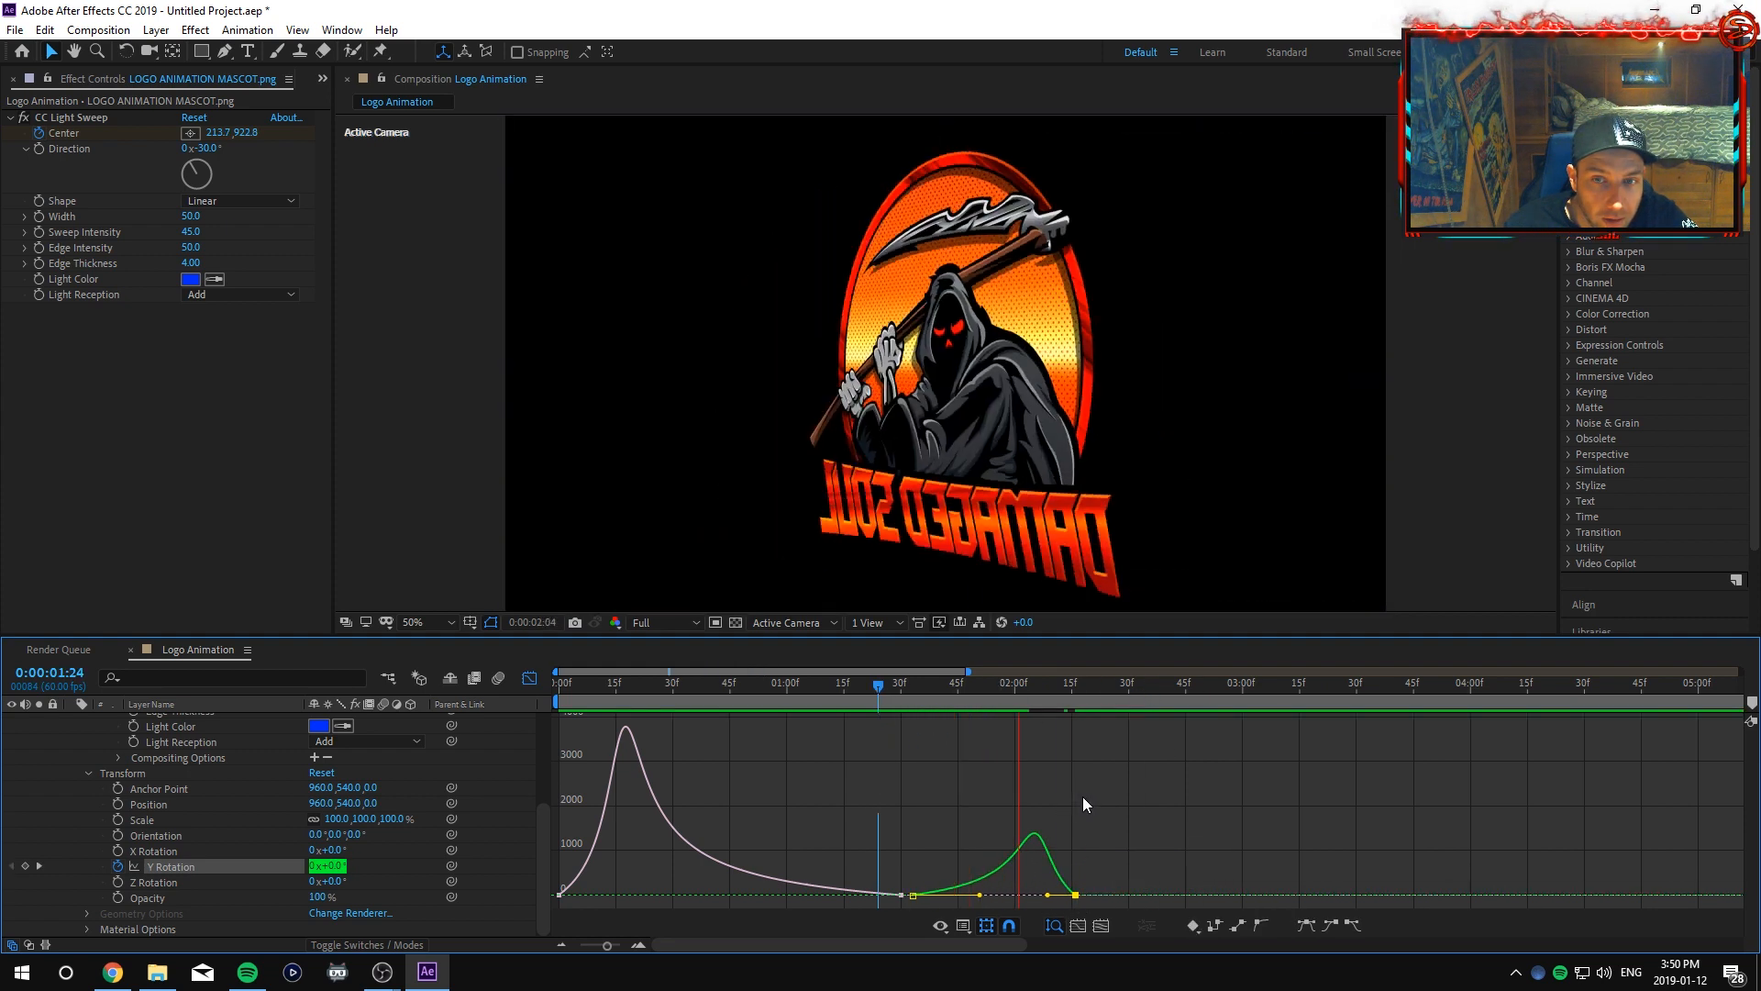
pyautogui.press('space')
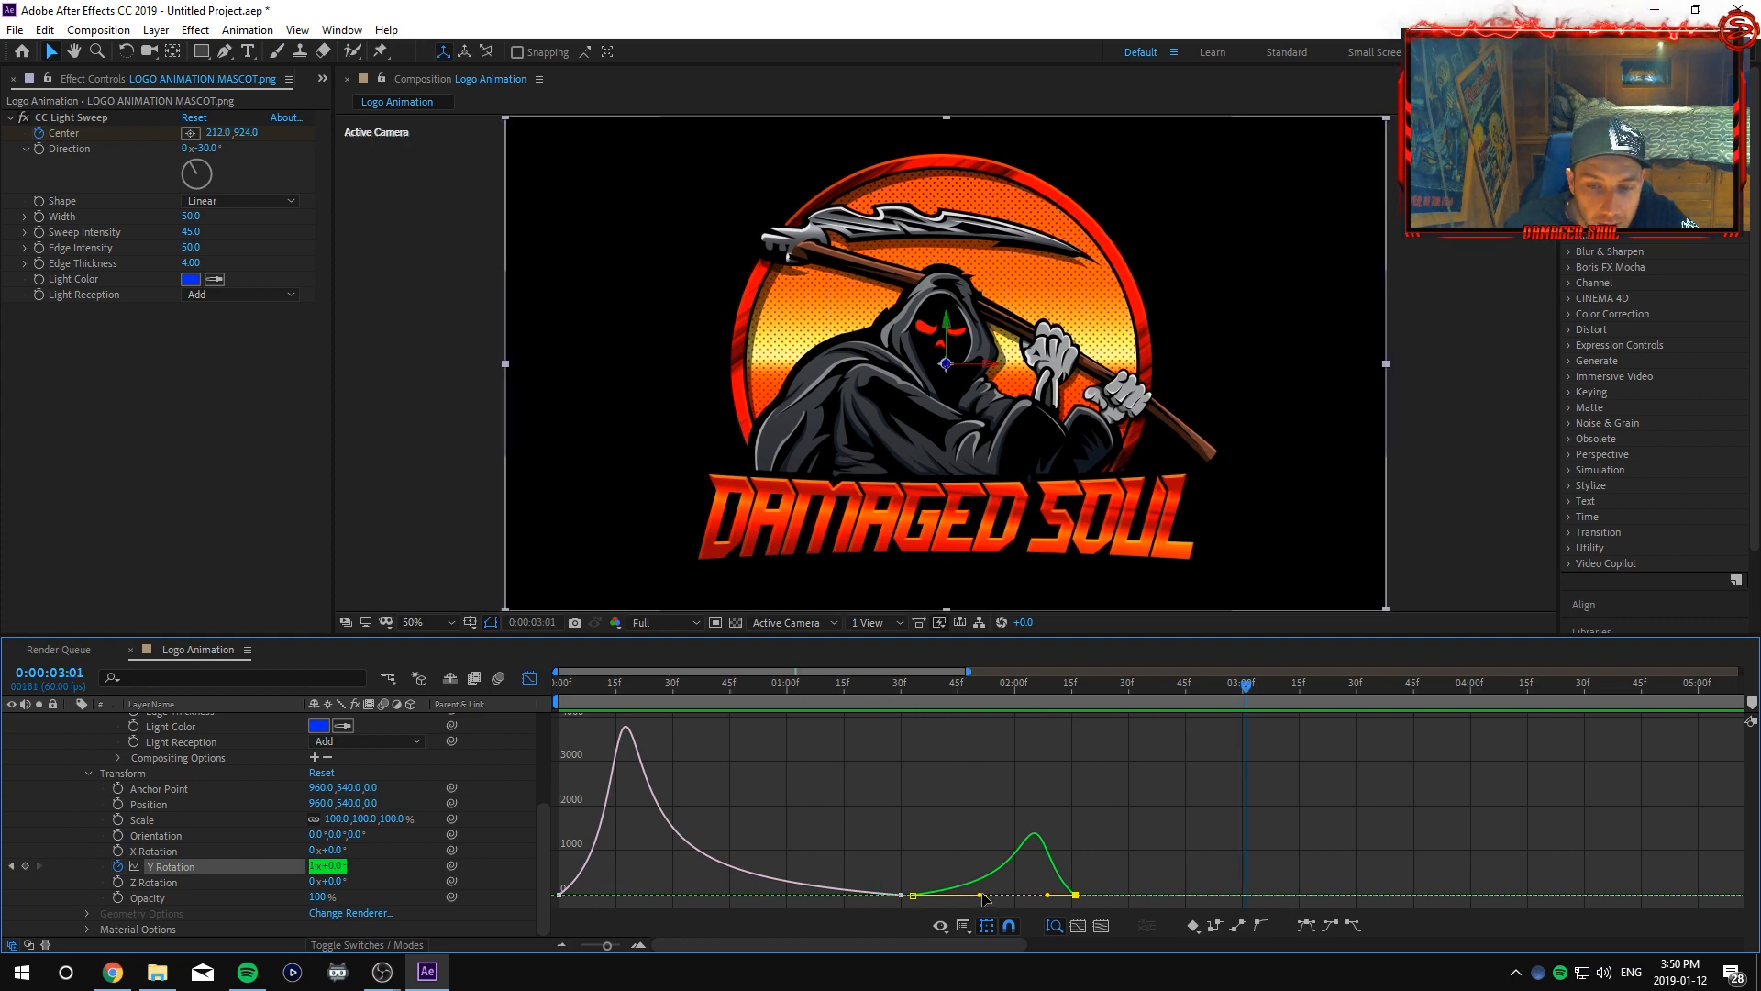
# Extend the first Y Rotation keyframe's ease handle to about 0:00:01:53 for a sharper speed peak and preview the spin.
pyautogui.moveTo(983, 895); pyautogui.dragTo(994, 896)
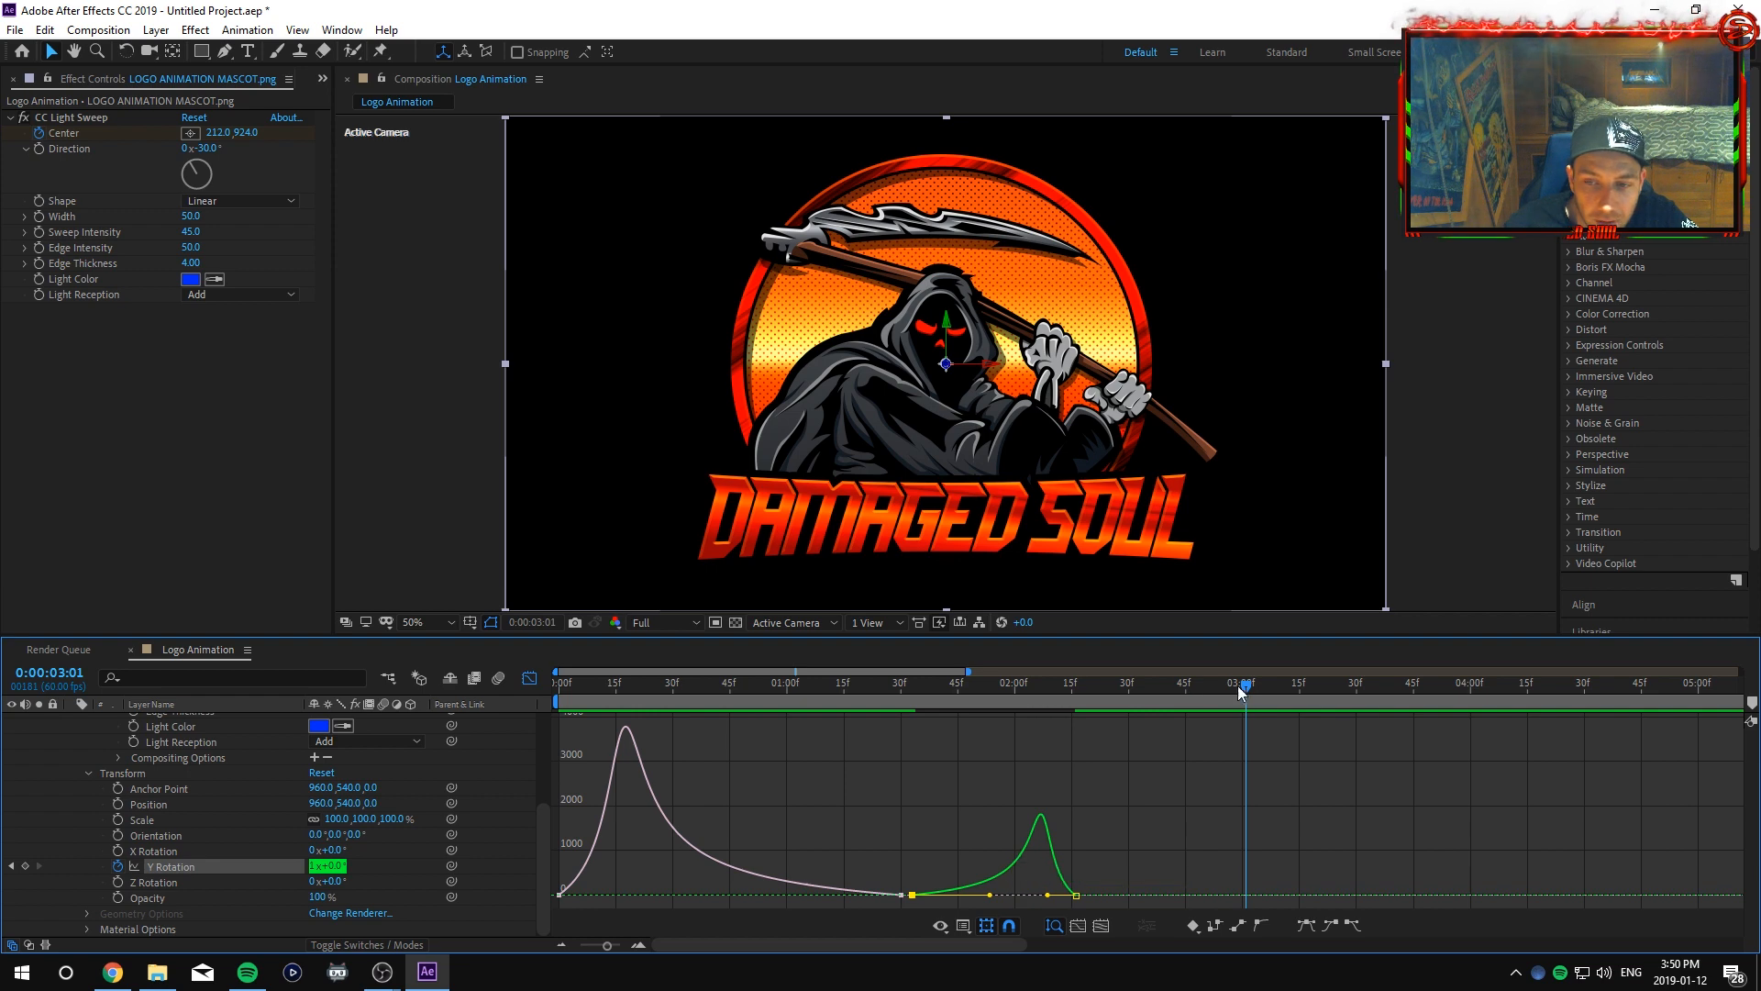
pyautogui.moveTo(1245, 685); pyautogui.dragTo(892, 742)
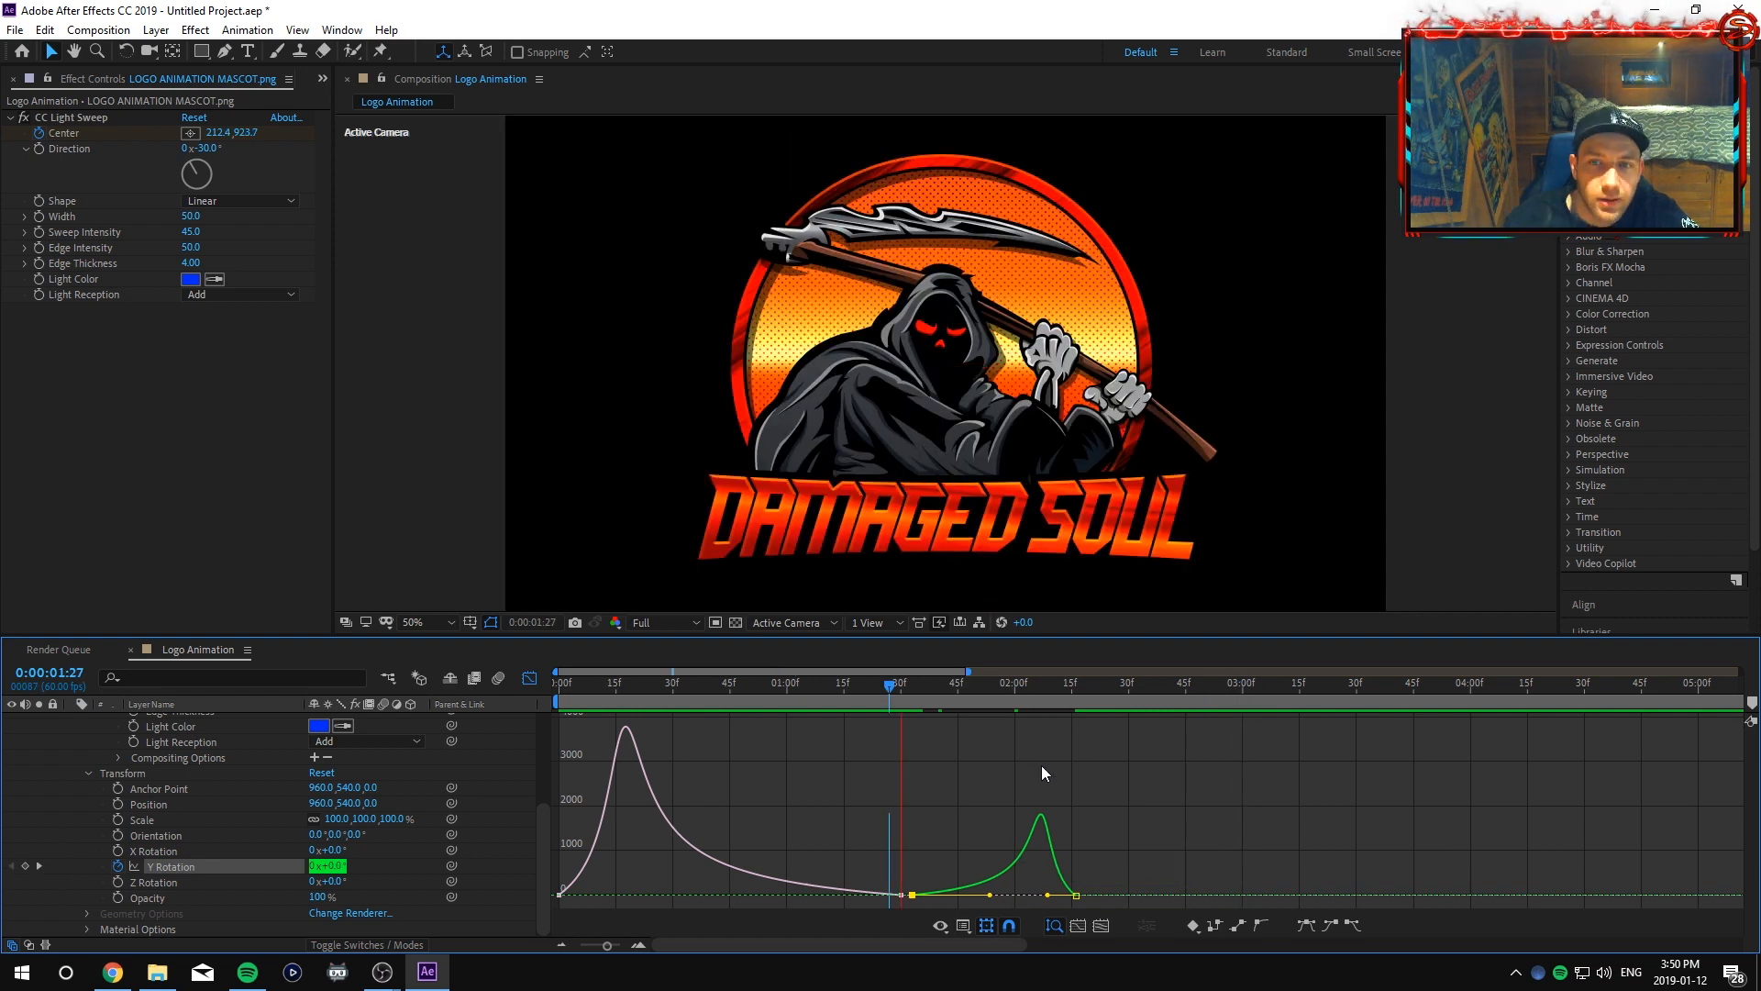
pyautogui.press('space')
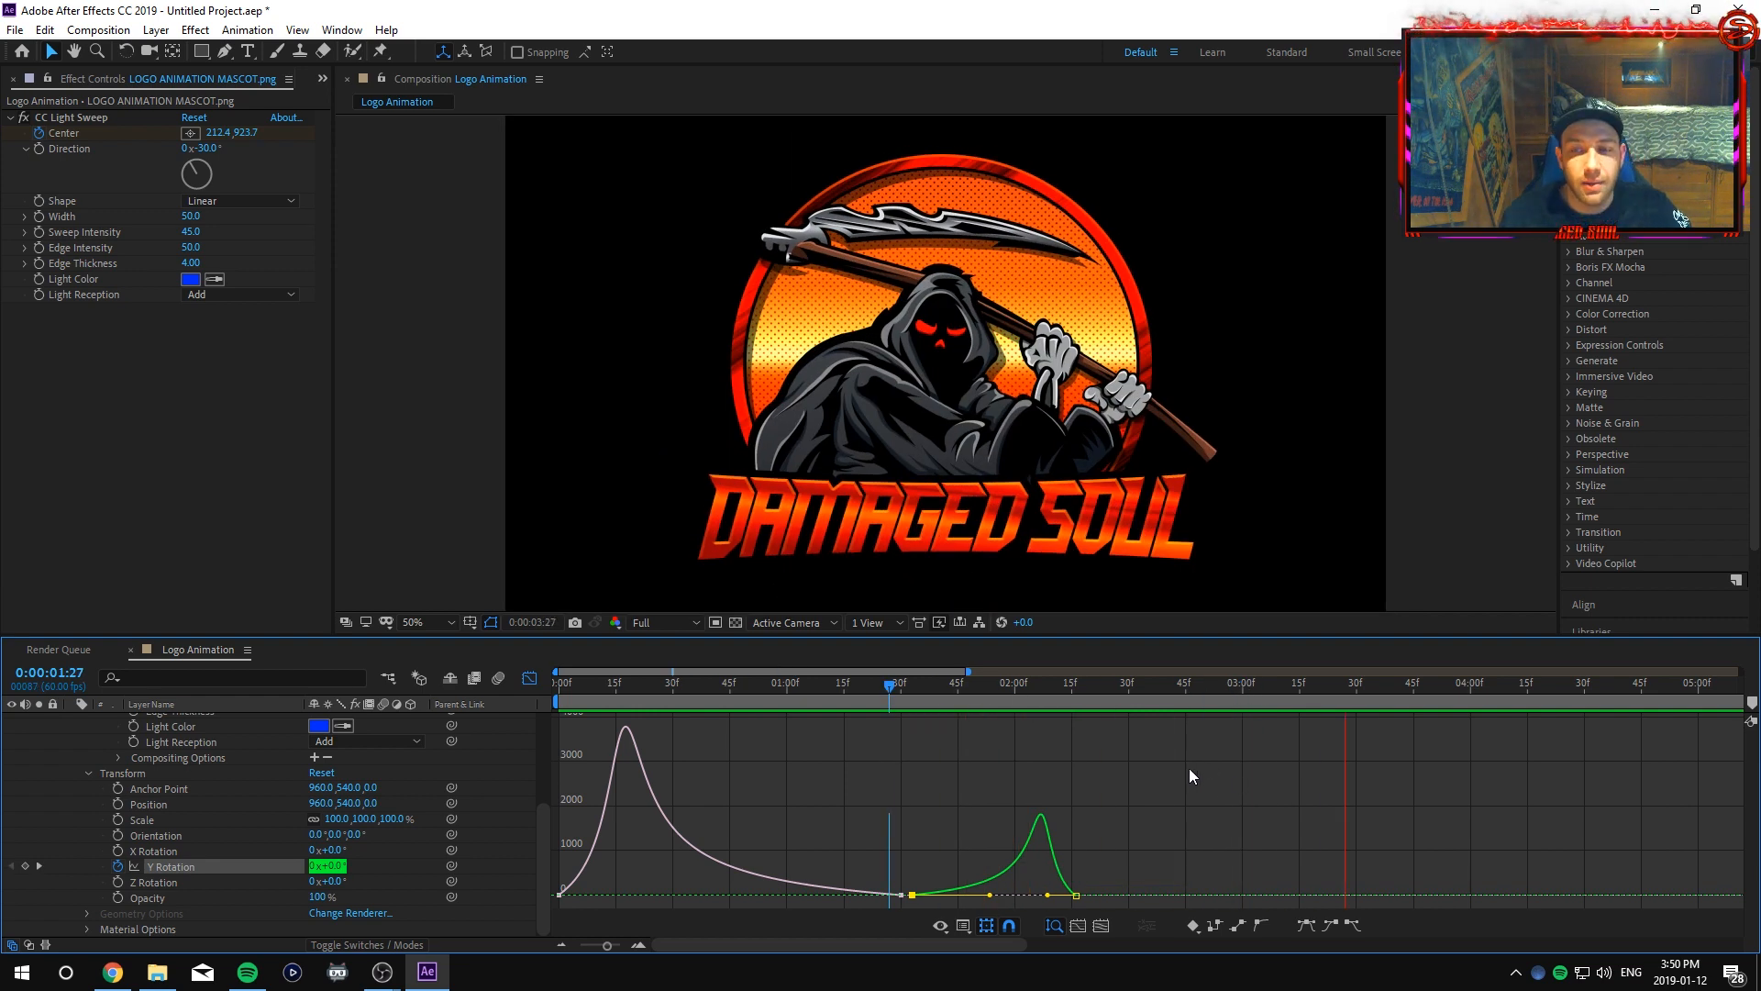
pyautogui.press('space')
# Collapse the logo layer's properties and play the complete sweep and spin from 0:00:00:00.
pyautogui.moveTo(1347, 688); pyautogui.dragTo(548, 740)
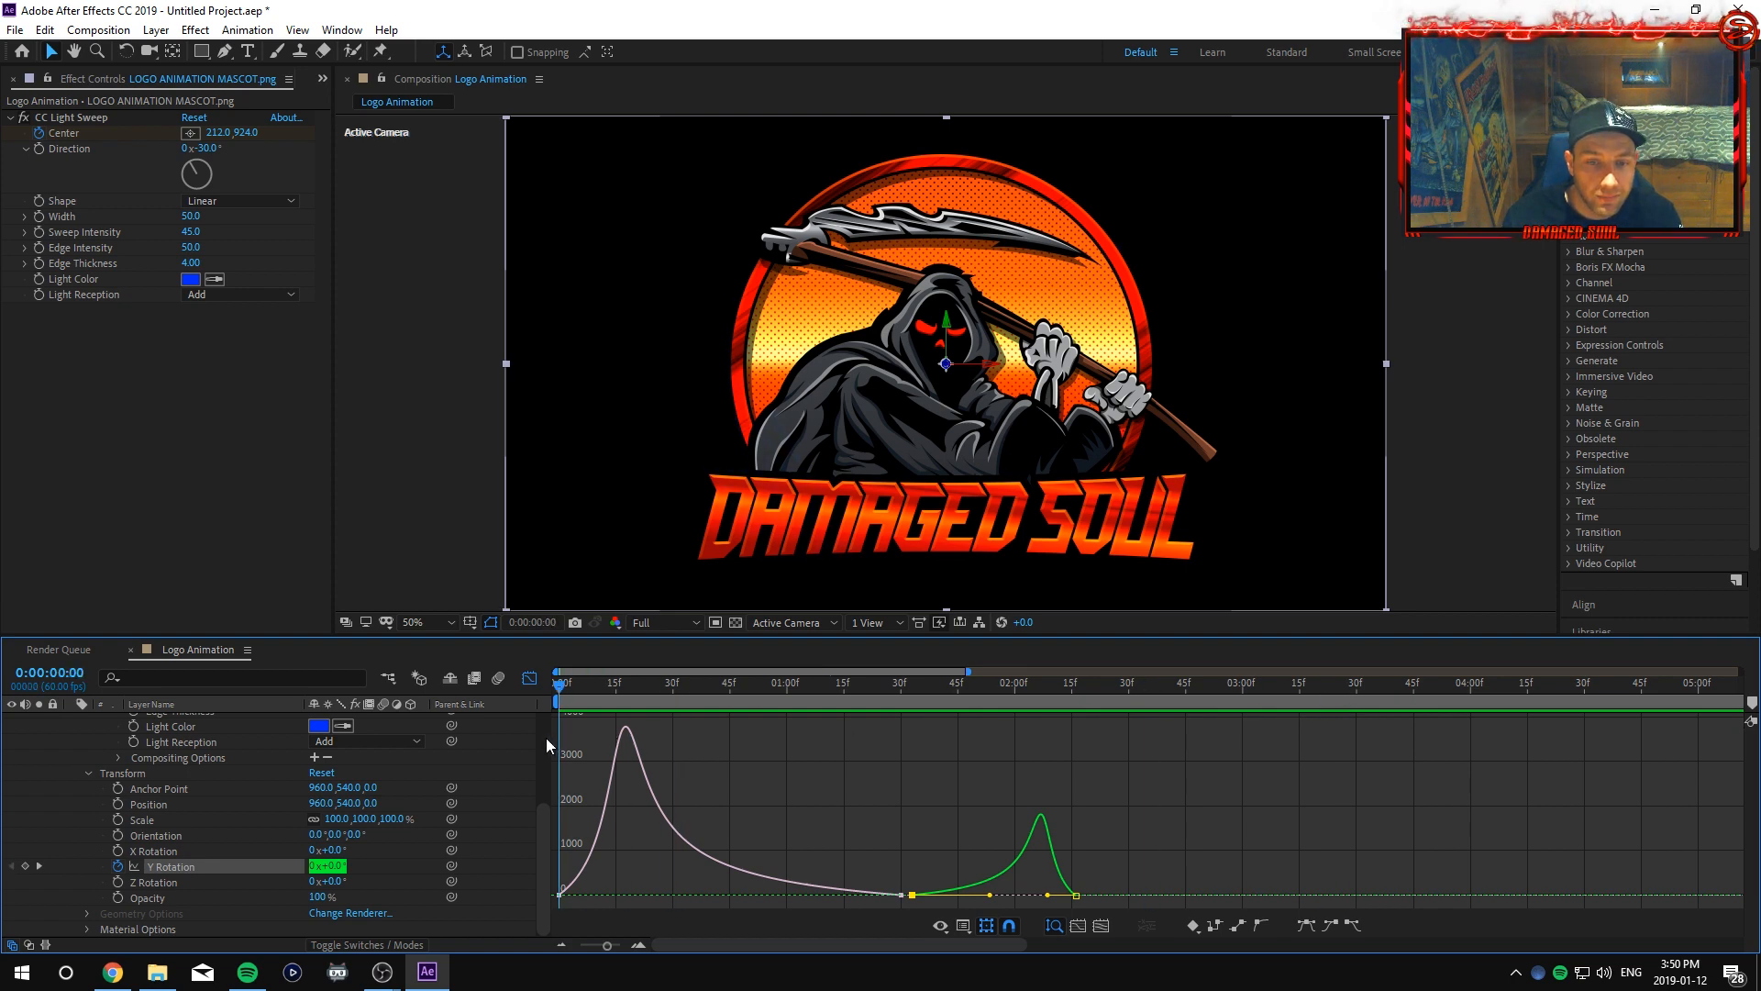
pyautogui.scroll(4, 220, 806)
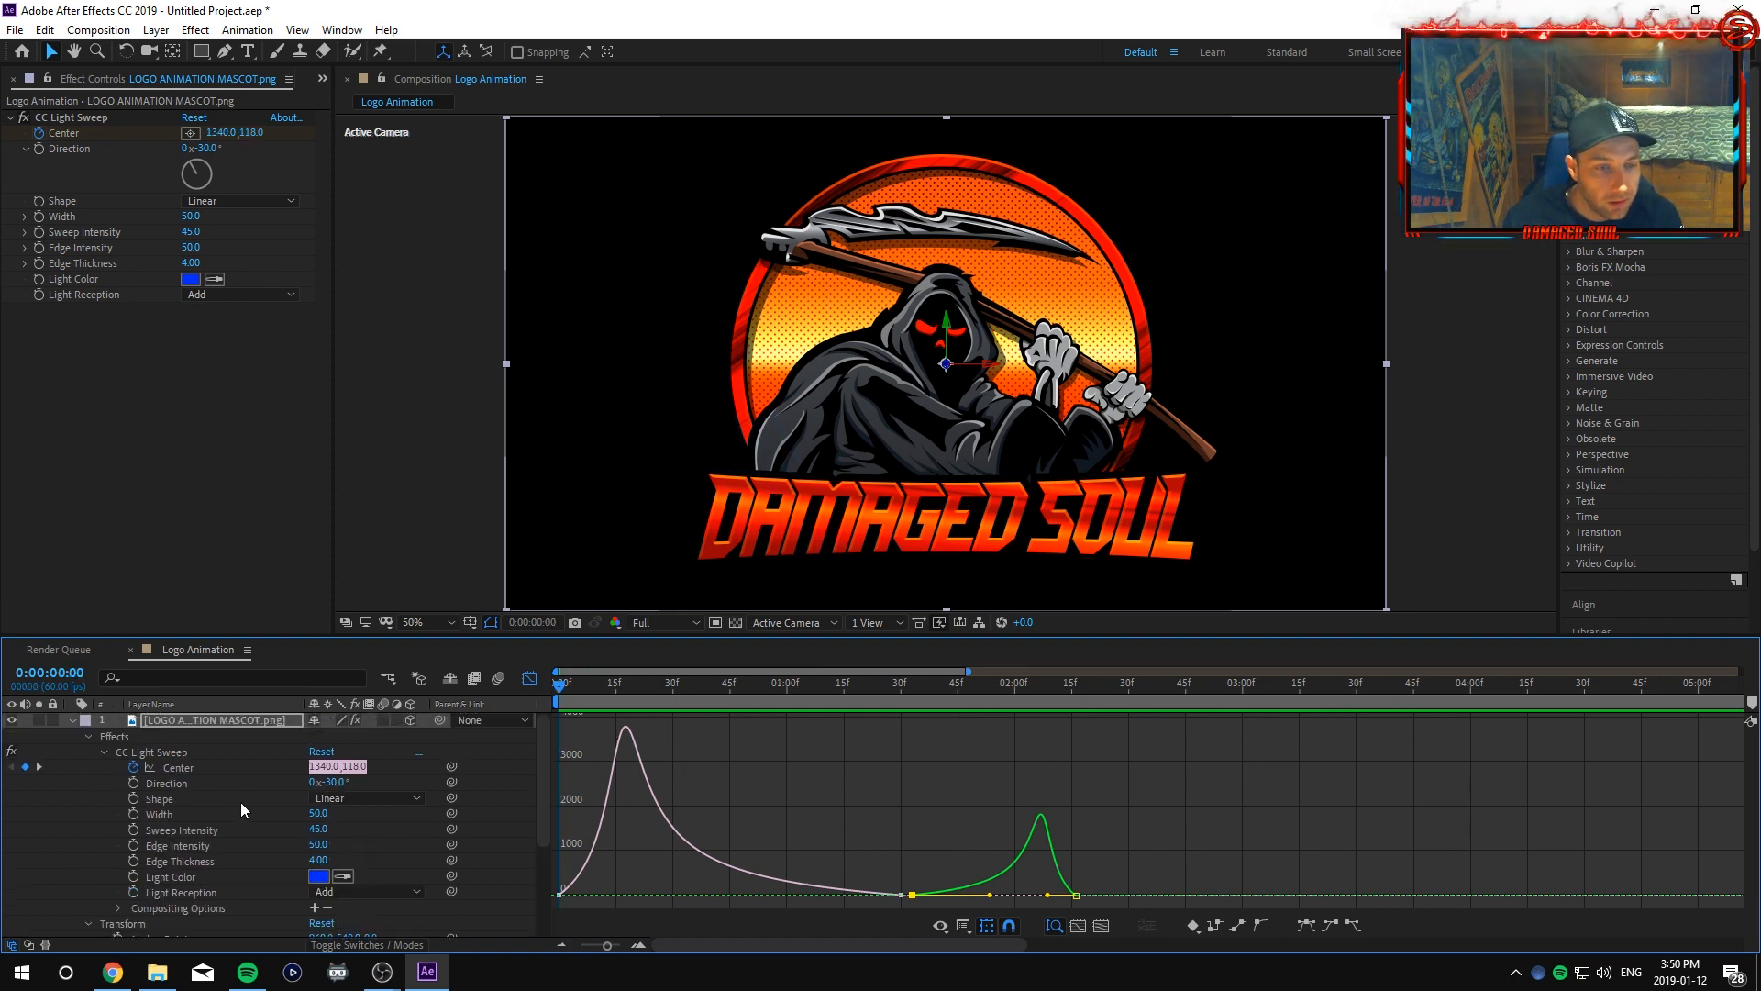
pyautogui.click(72, 720)
pyautogui.press('space')
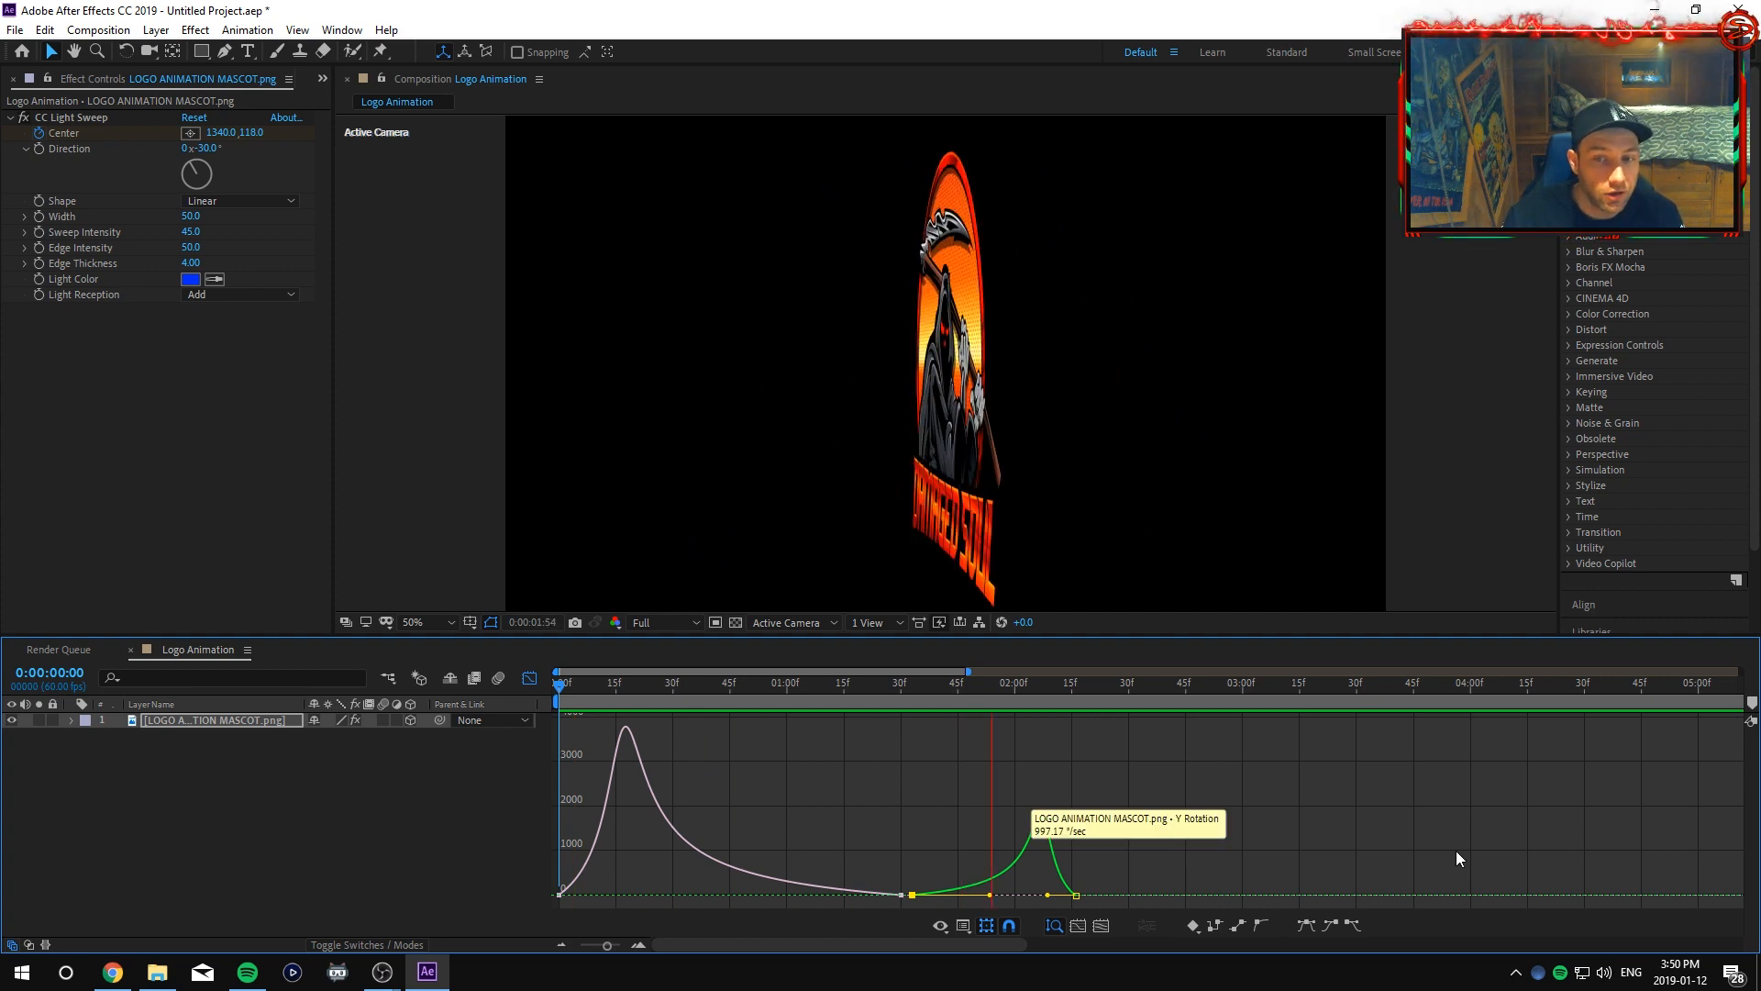
pyautogui.press('space')
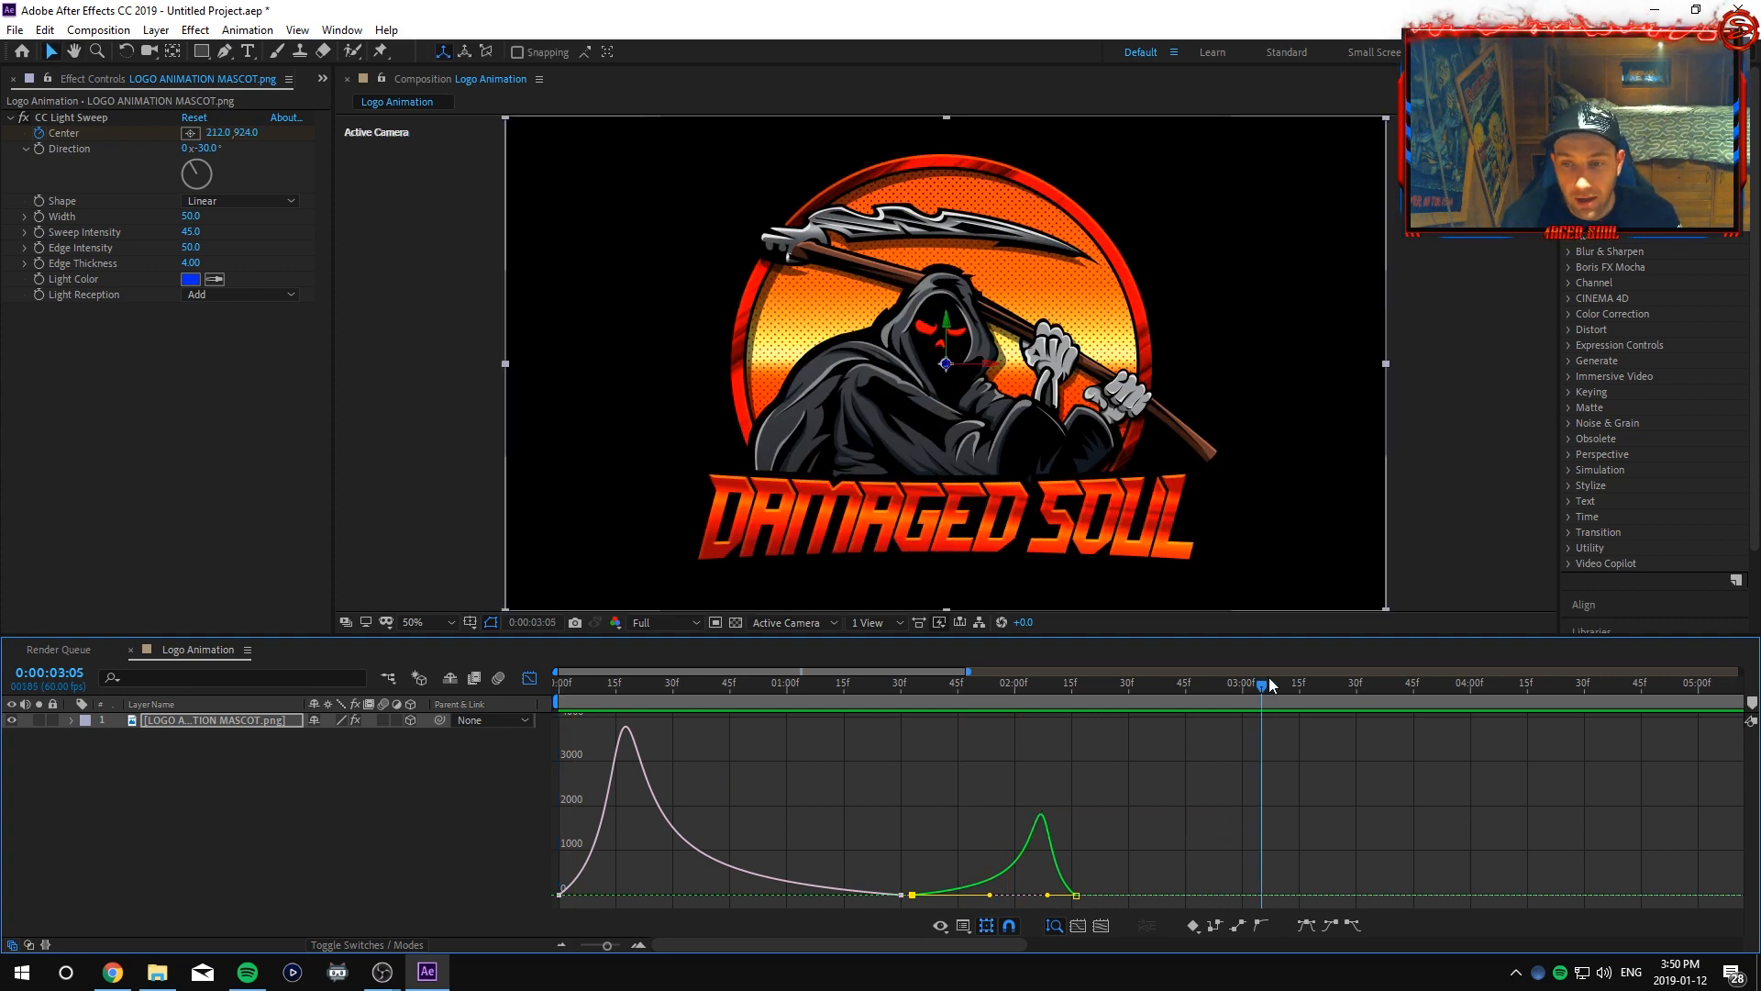
# At 0:00:02:21, move the CC Light Sweep centre point slightly to 226.0, 916.0 to add a Center keyframe.
pyautogui.moveTo(1263, 680); pyautogui.dragTo(1118, 690)
pyautogui.moveTo(1114, 696)
pyautogui.mouseDown()
pyautogui.moveTo(1076, 714)
pyautogui.moveTo(1091, 716)
pyautogui.mouseUp()
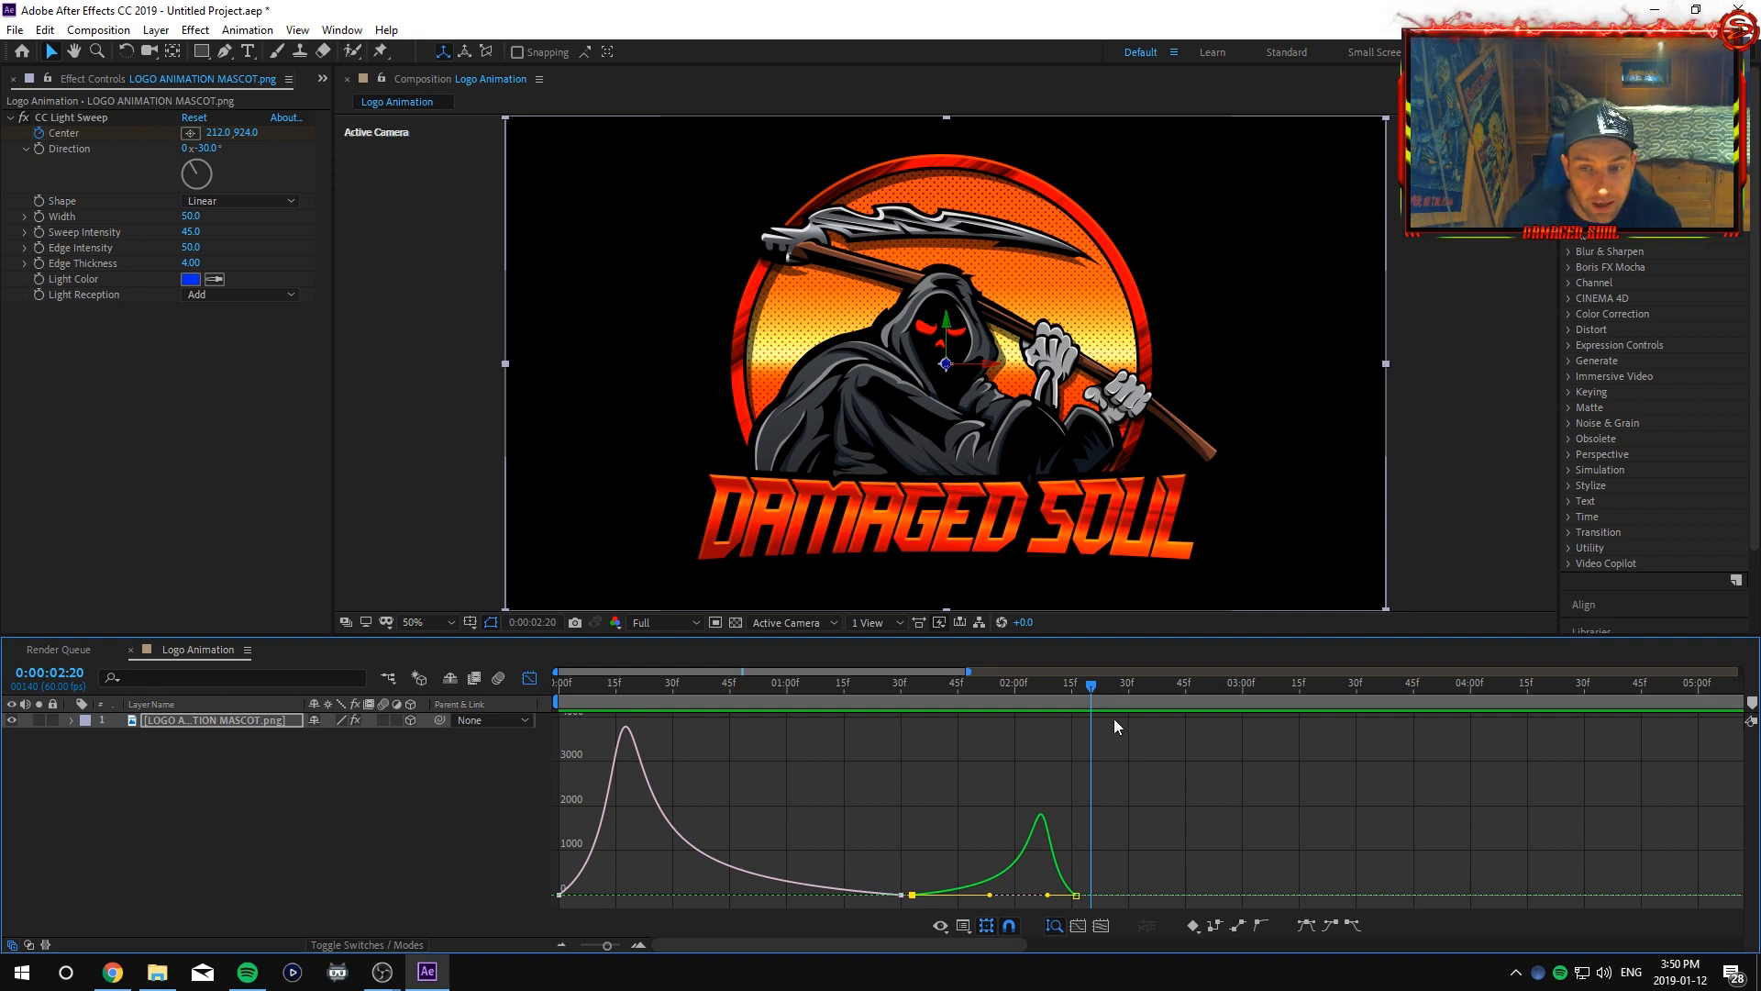
pyautogui.moveTo(1095, 684); pyautogui.dragTo(1098, 684)
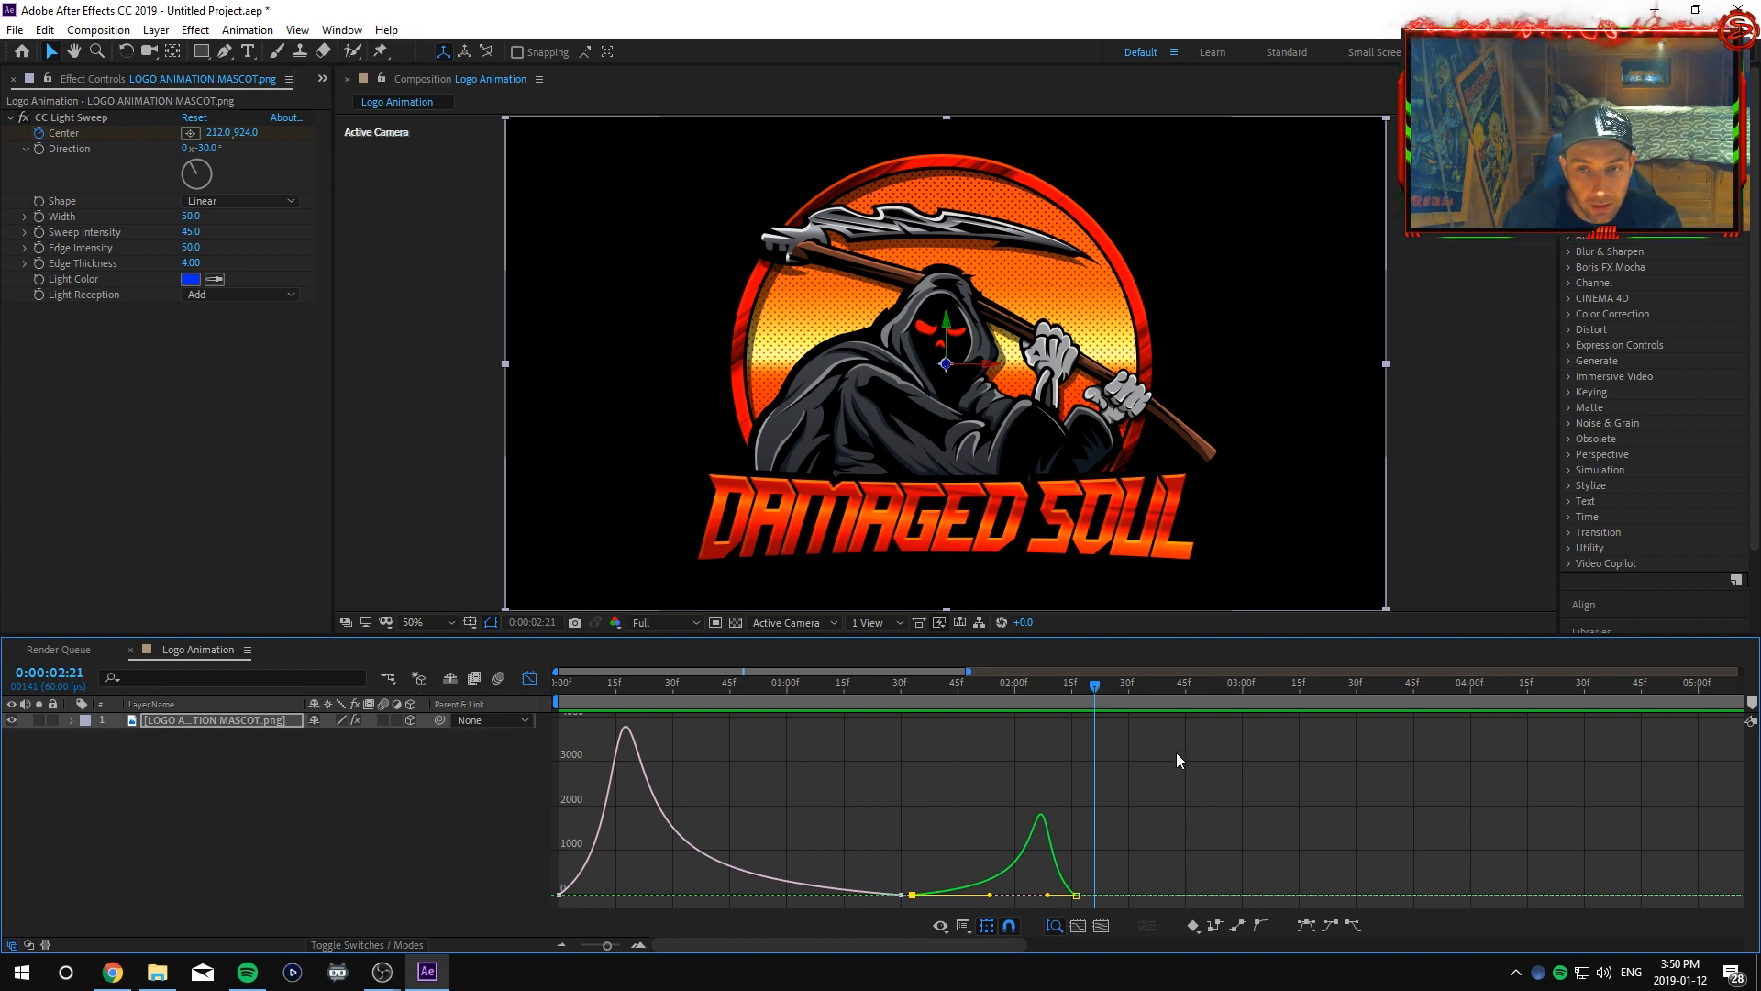
pyautogui.click(85, 117)
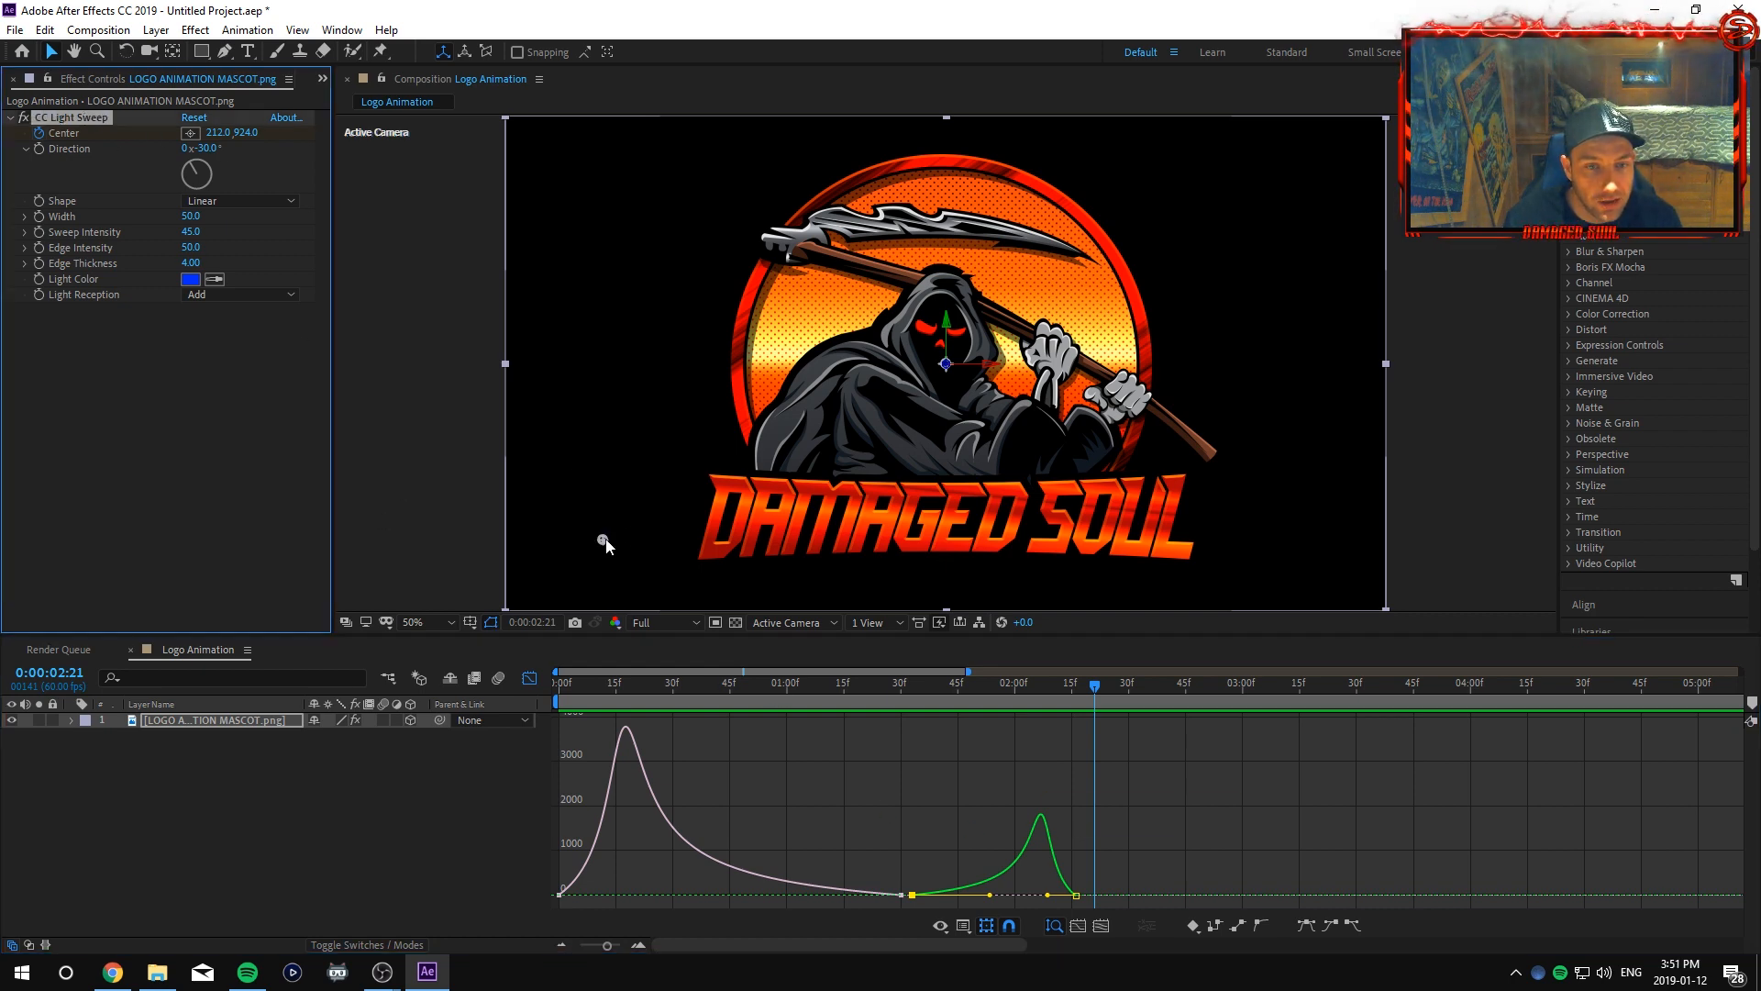
pyautogui.moveTo(602, 541); pyautogui.dragTo(607, 539)
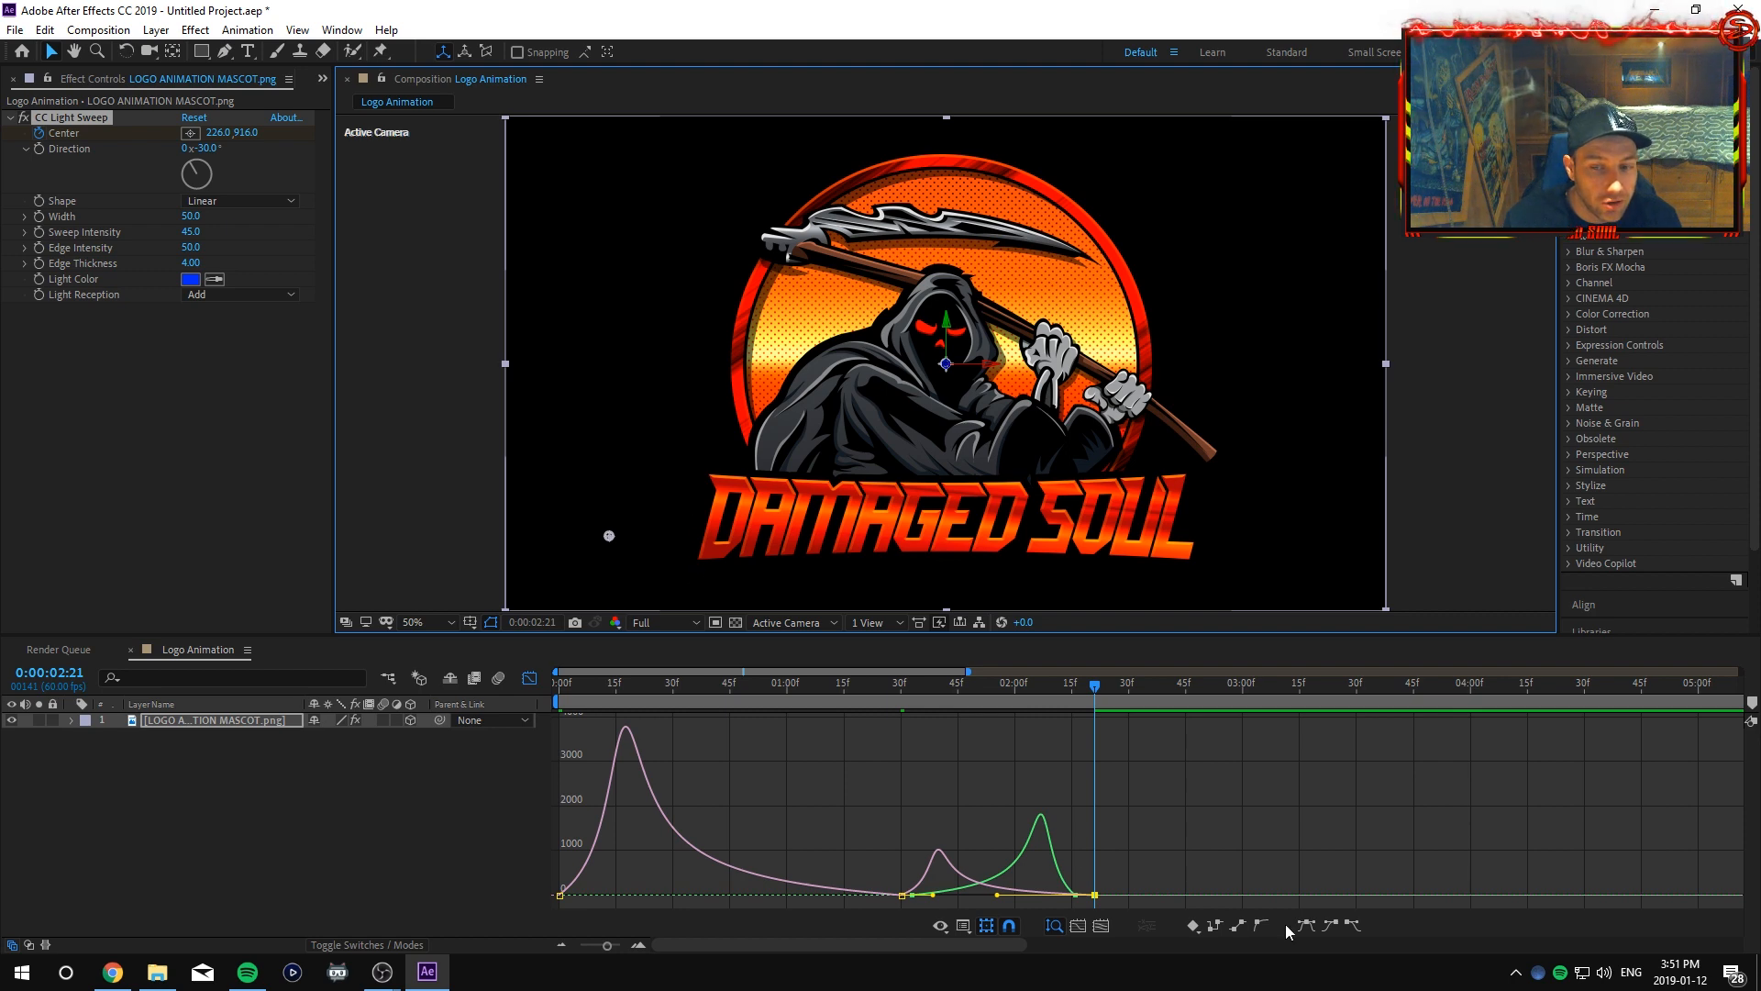
# At 0:00:03:45, keyframe the CC Light Sweep Center at 1526.0, 310.0, slightly lengthen the preceding keyframe's outgoing ease handle and preview the animation.
pyautogui.moveTo(1103, 685); pyautogui.dragTo(1415, 683)
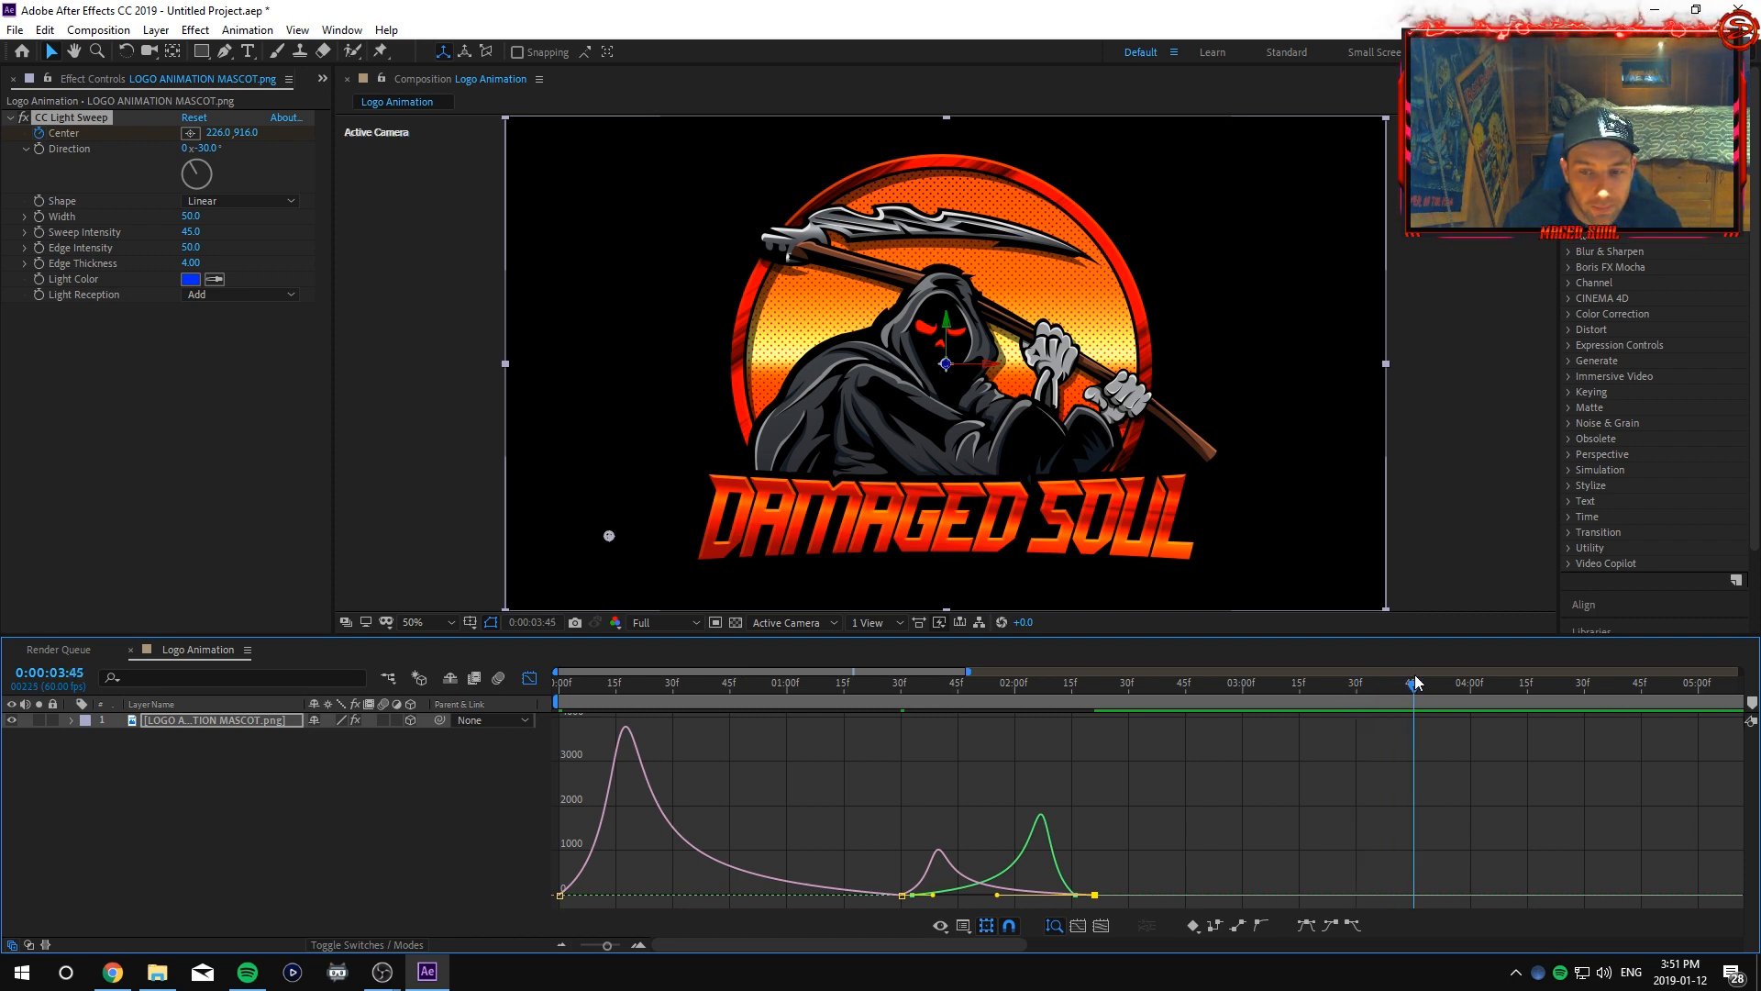
pyautogui.moveTo(612, 540); pyautogui.dragTo(1205, 258)
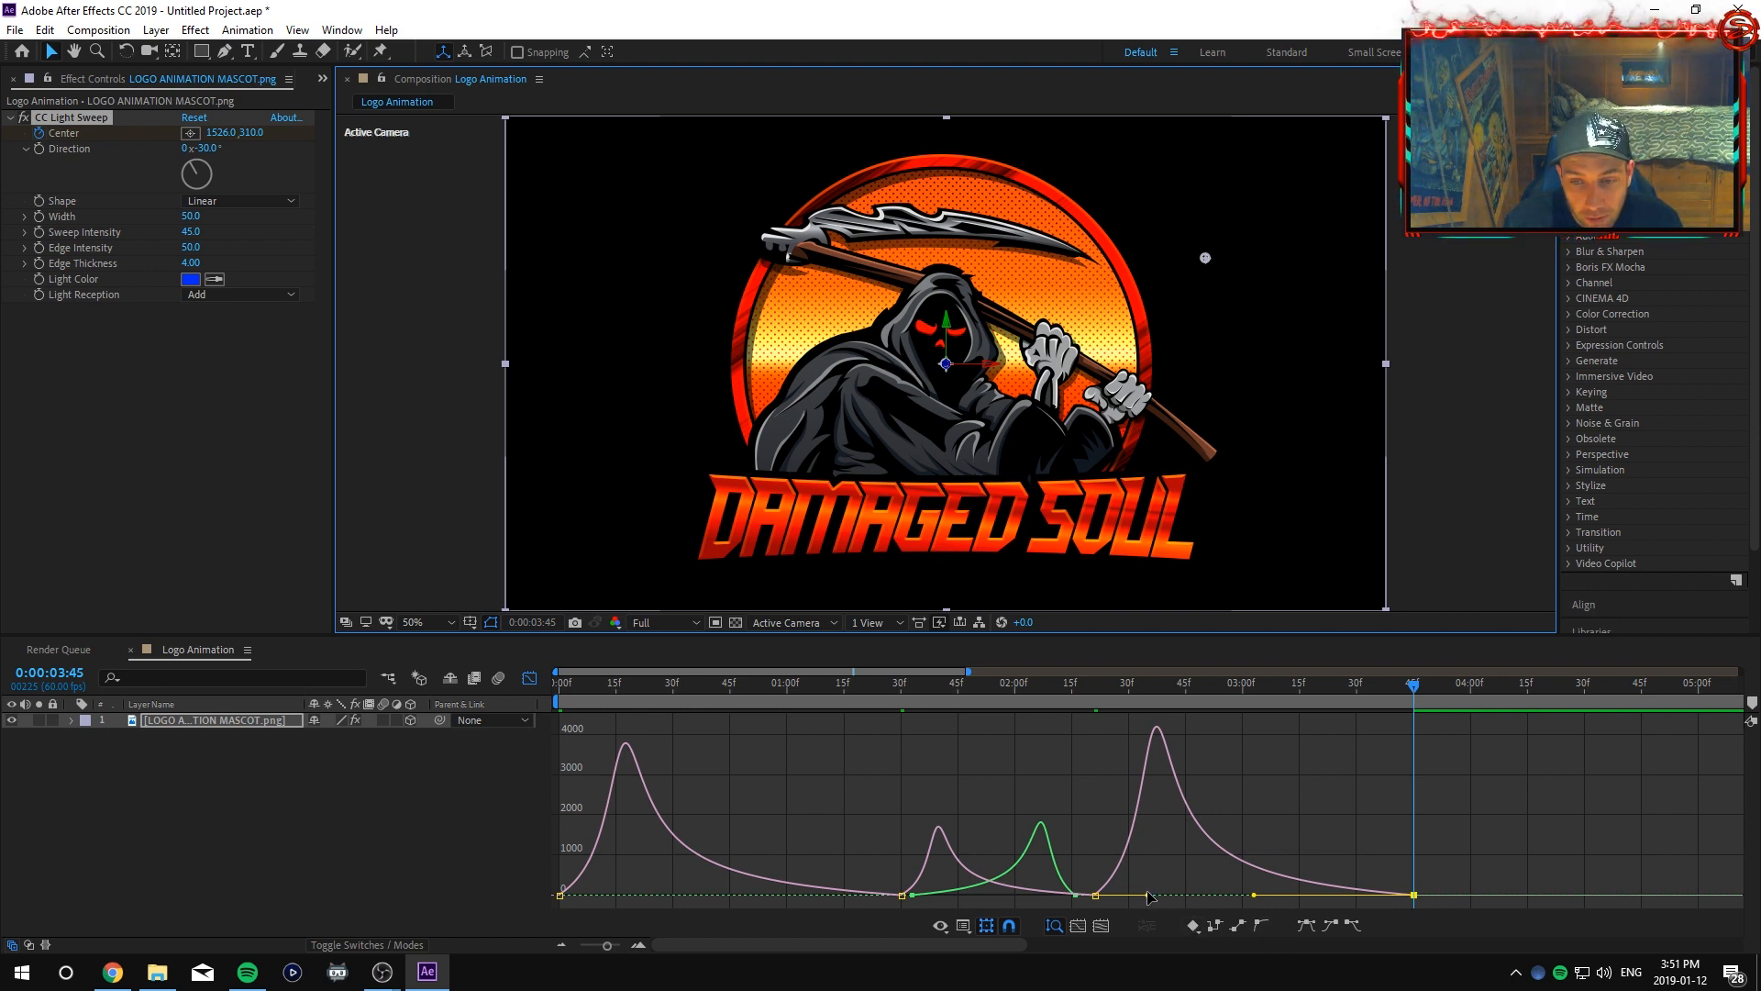
pyautogui.moveTo(1148, 894); pyautogui.dragTo(1156, 894)
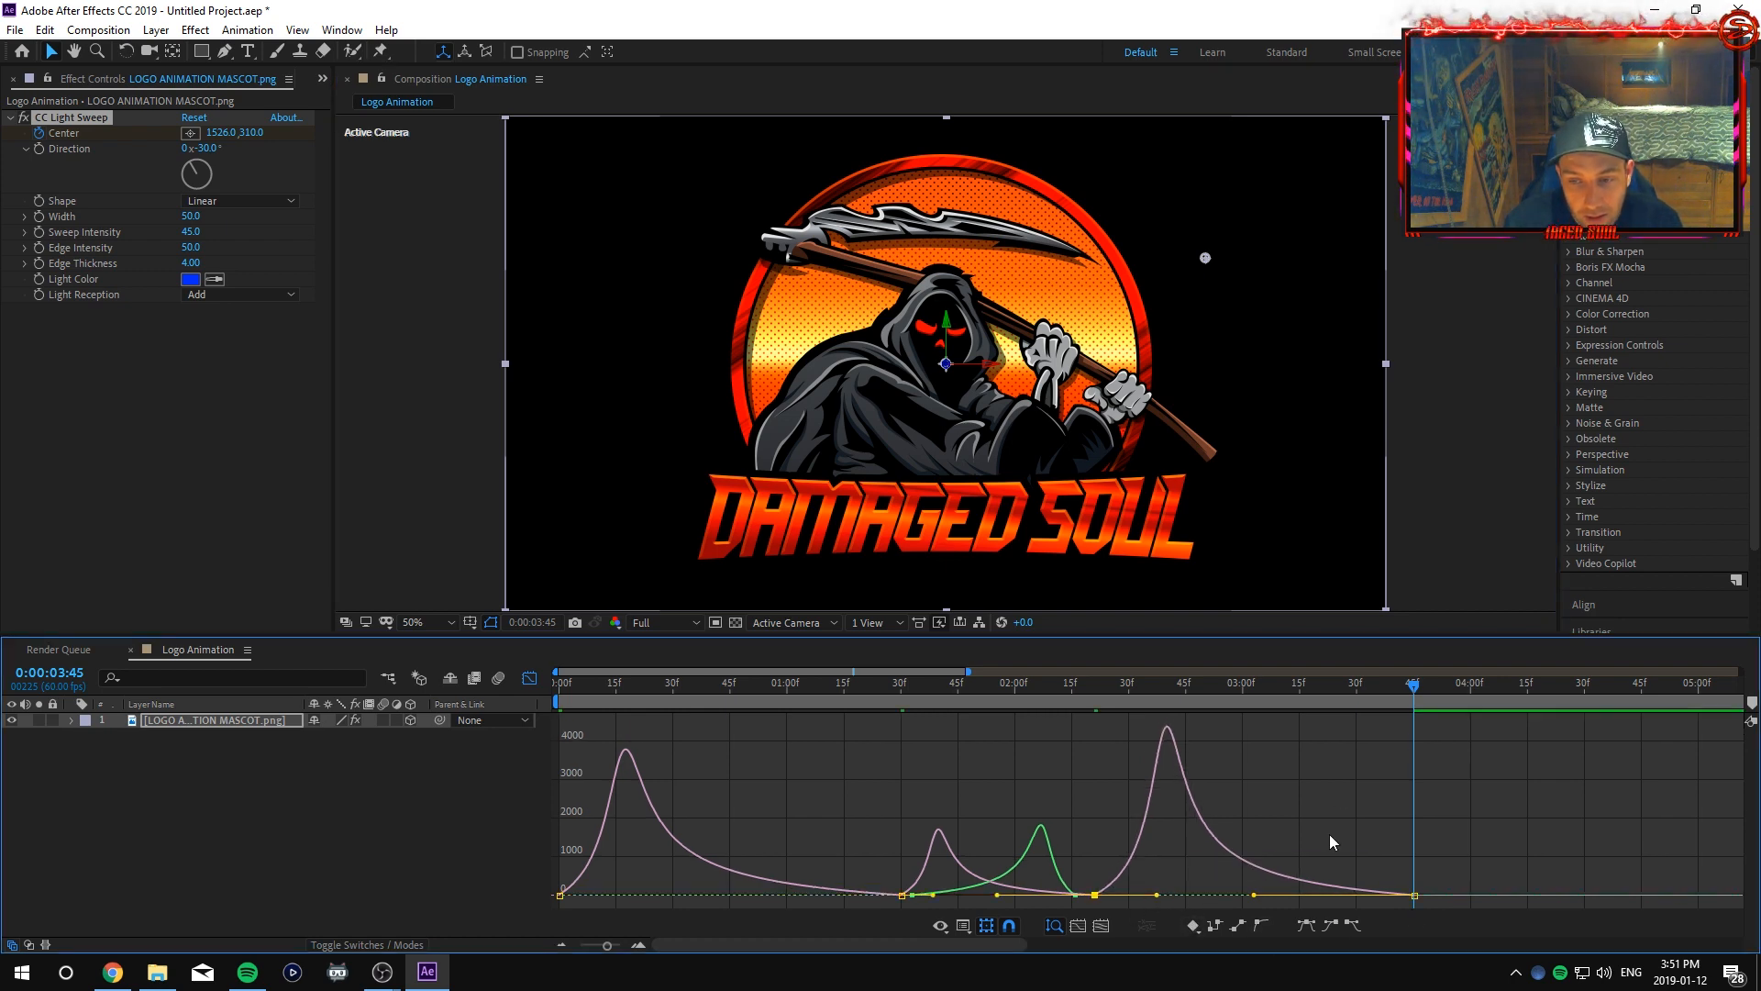
pyautogui.press('space')
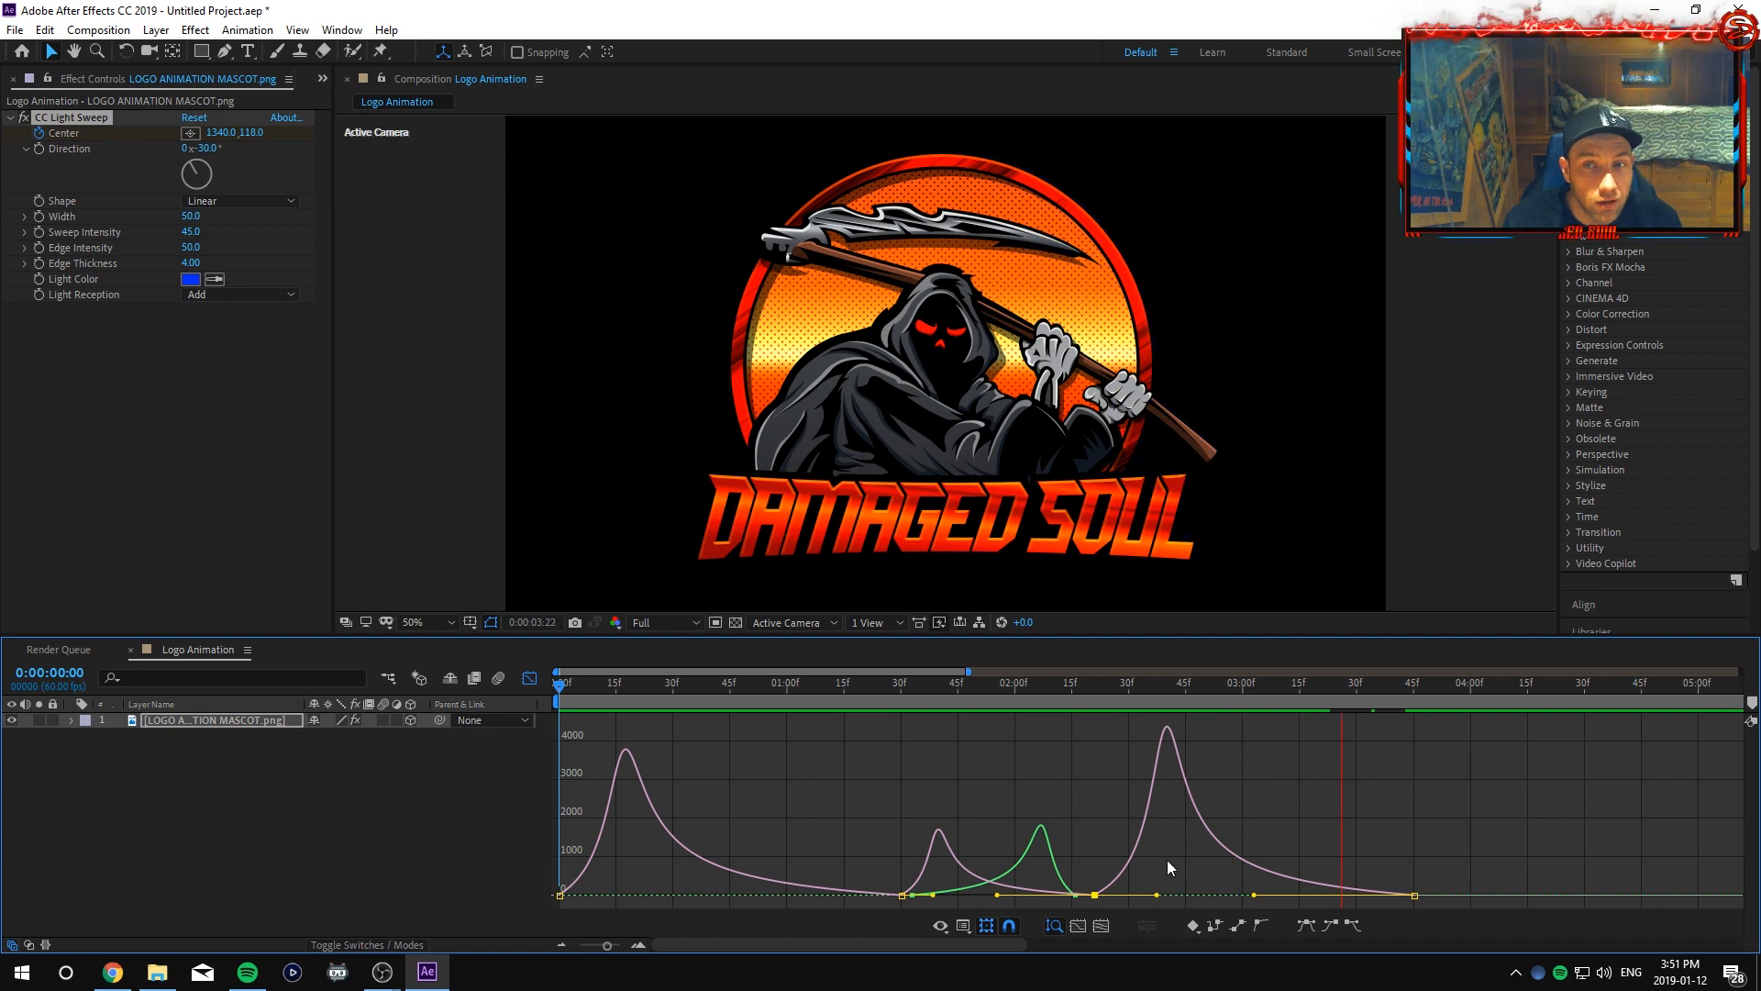
pyautogui.press('space')
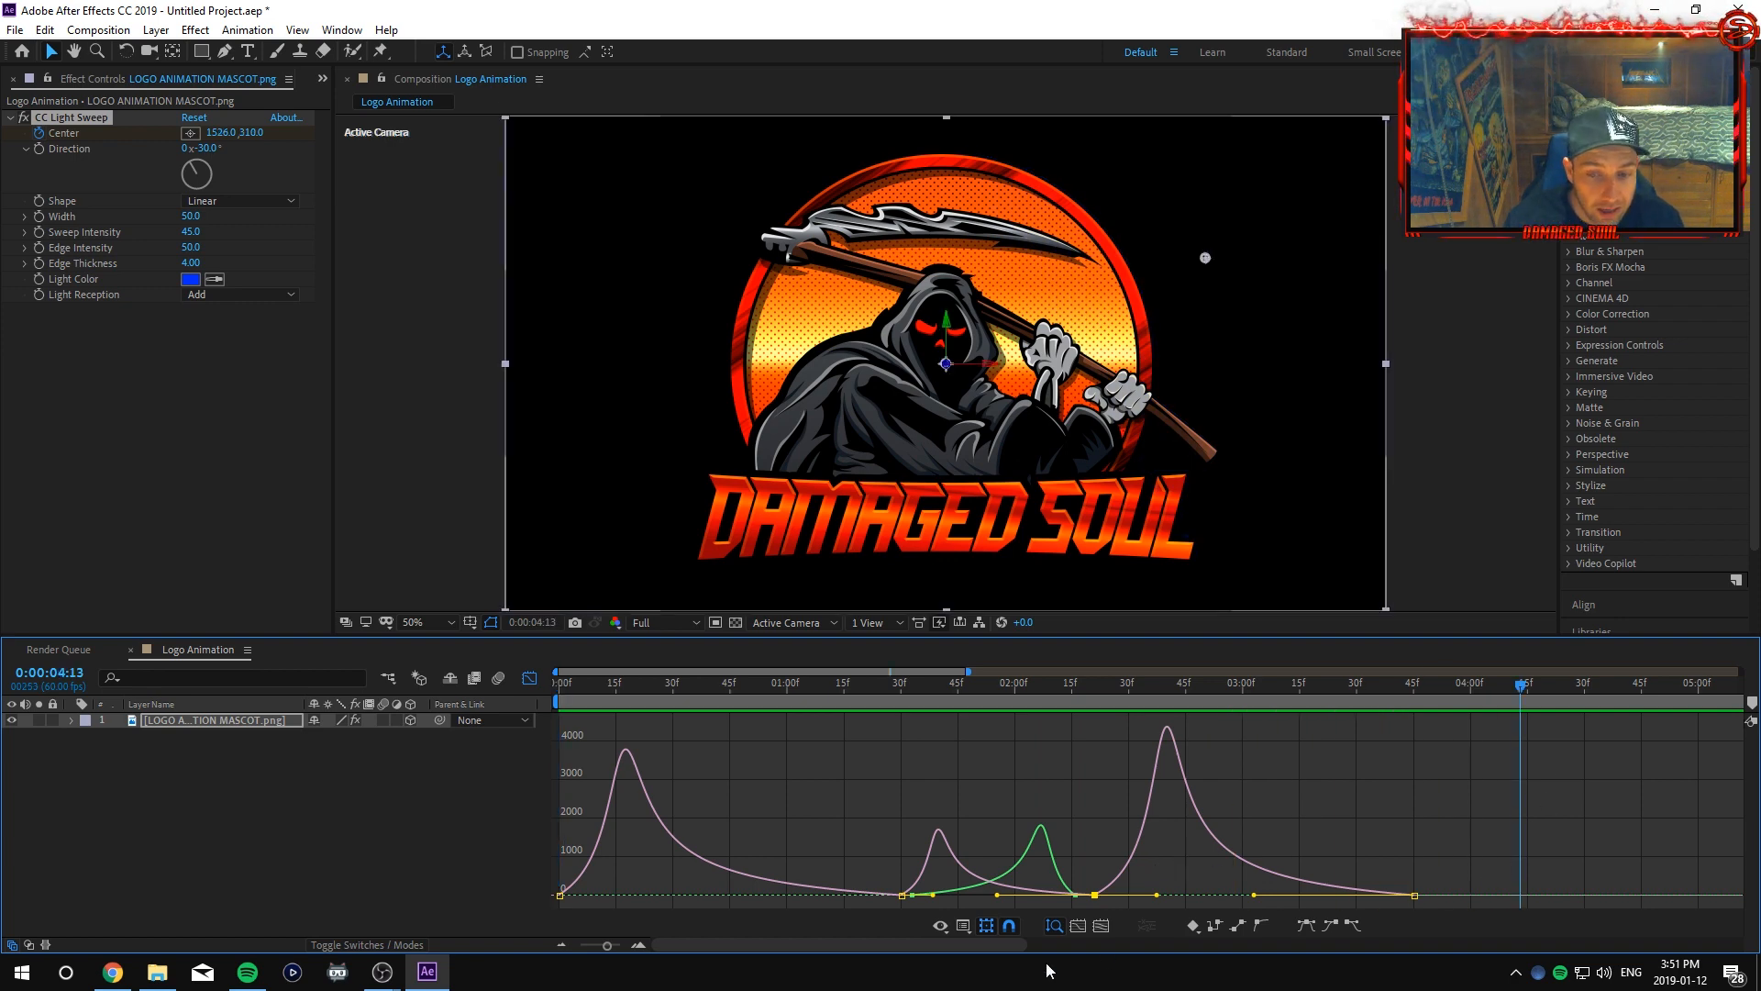
# Leave the graph view and apply the Linear Wipe effect to the logo layer.
pyautogui.click(530, 680)
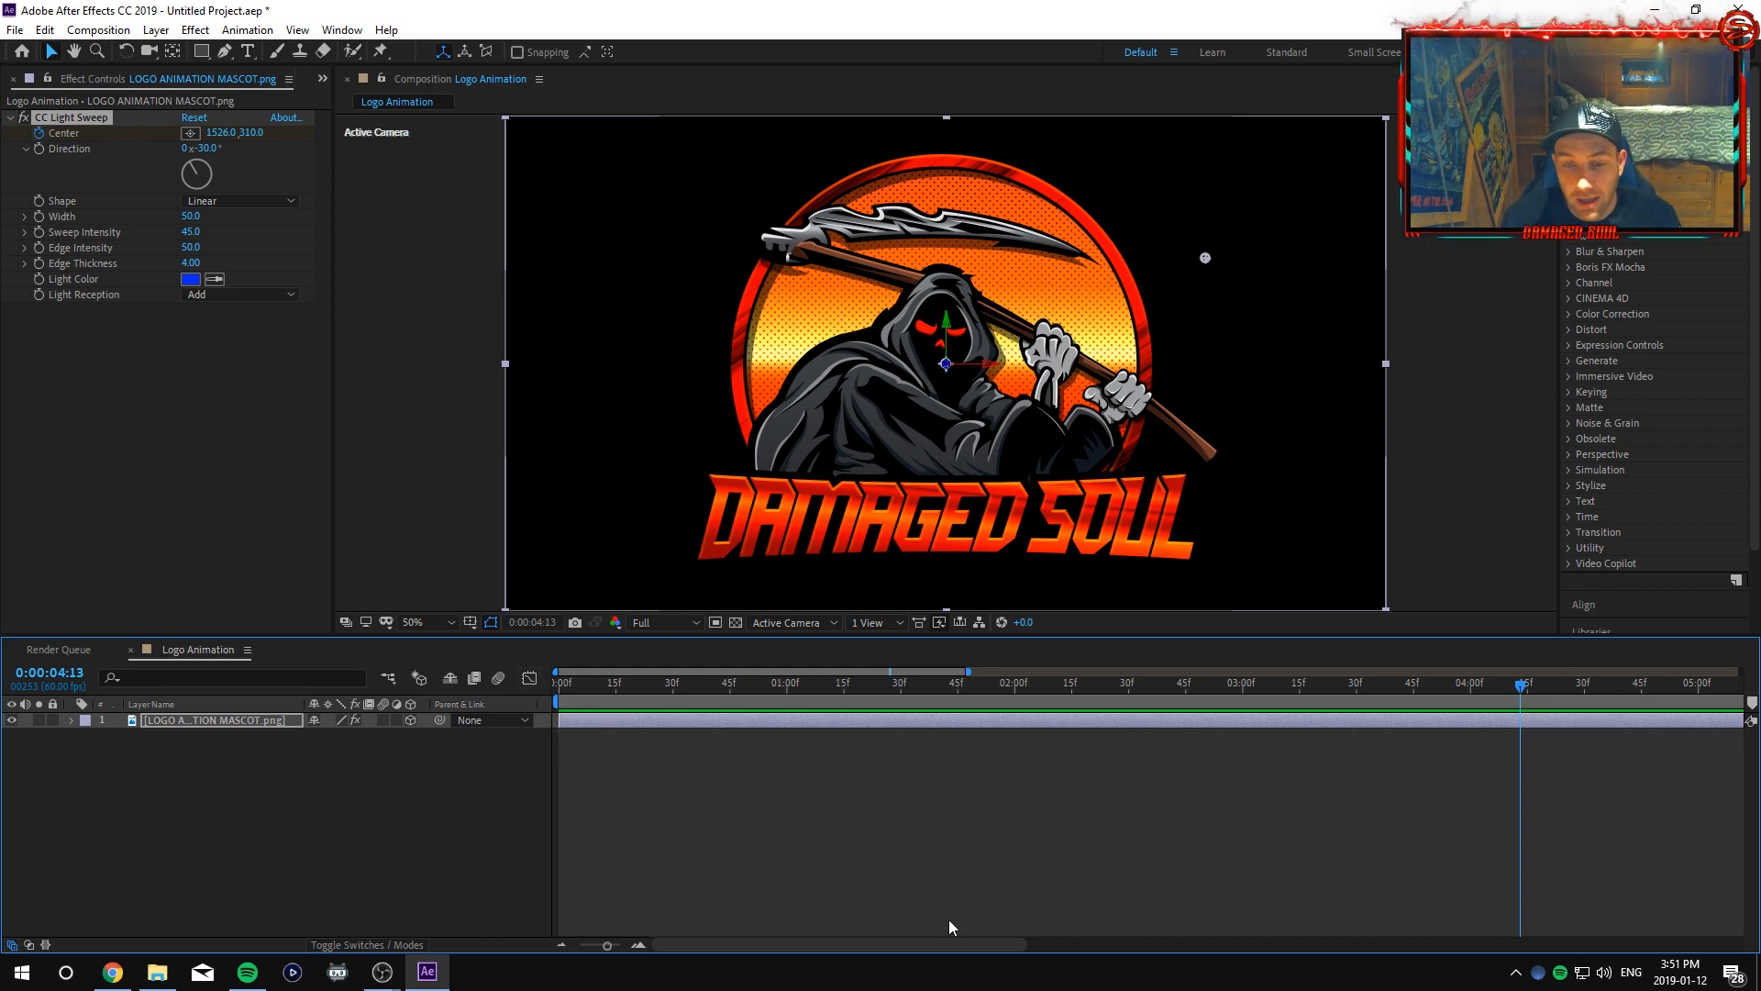
pyautogui.moveTo(1518, 686)
pyautogui.mouseDown()
pyautogui.moveTo(564, 697)
pyautogui.moveTo(1488, 691)
pyautogui.mouseUp()
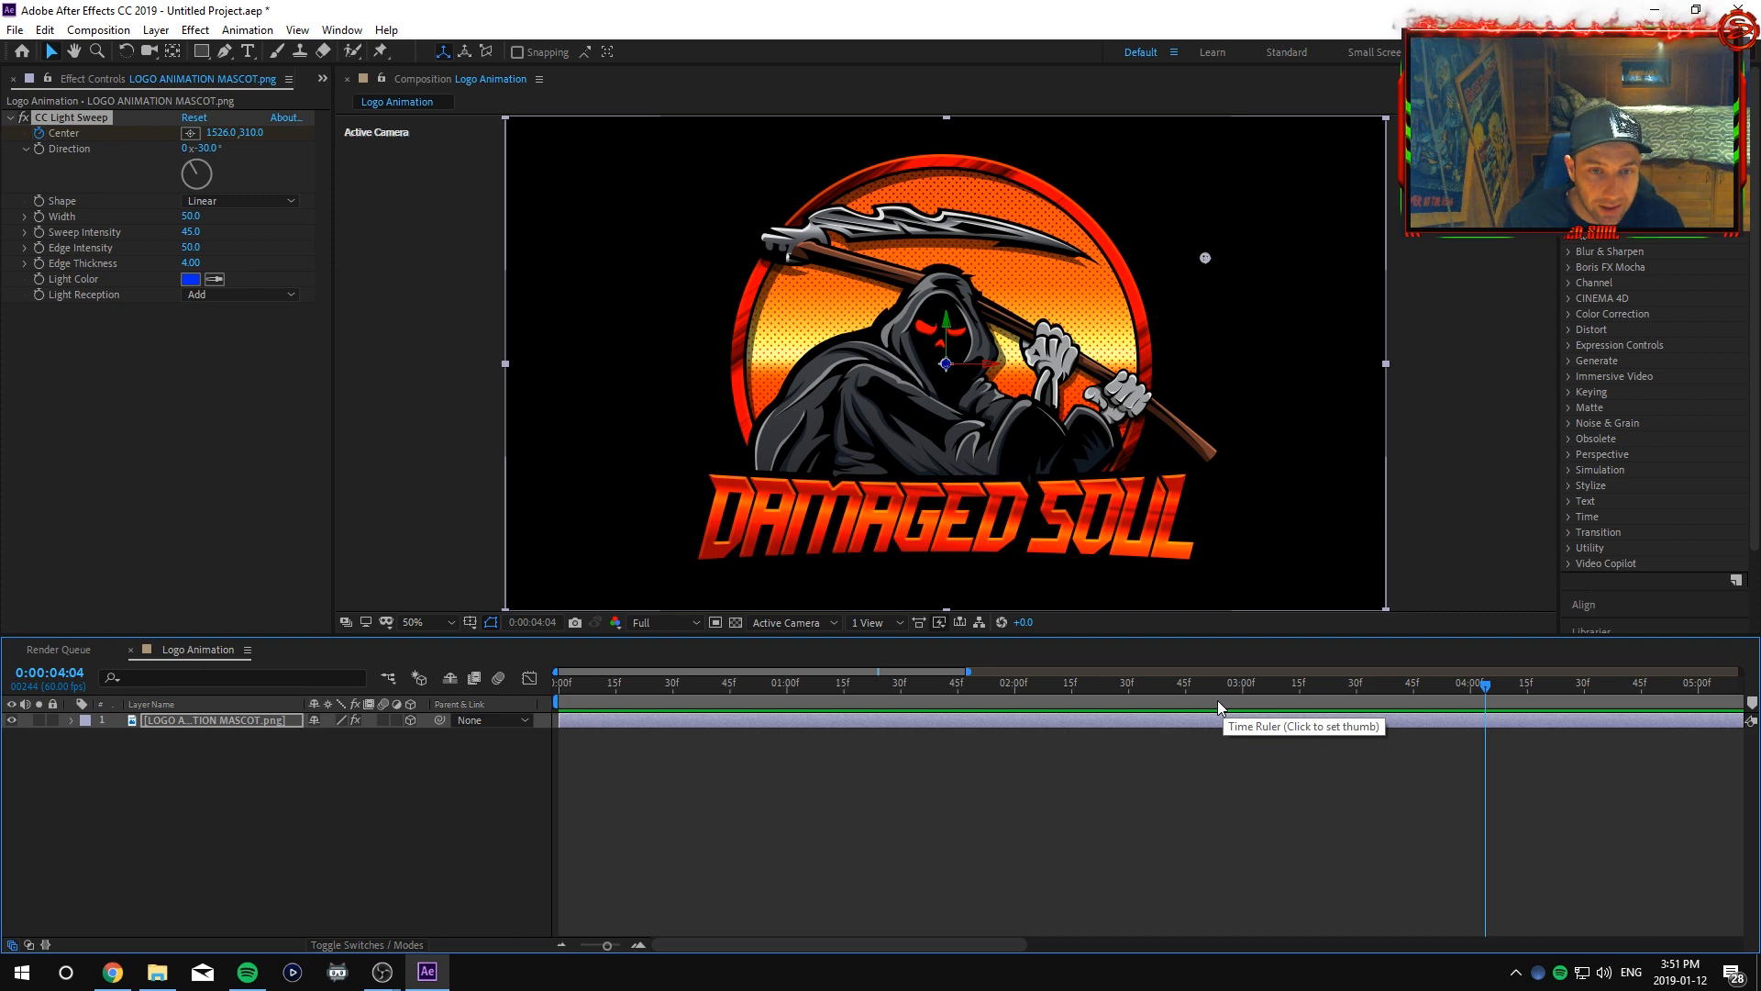
pyautogui.hotkey('ctrl', 'space')
pyautogui.write('lin')
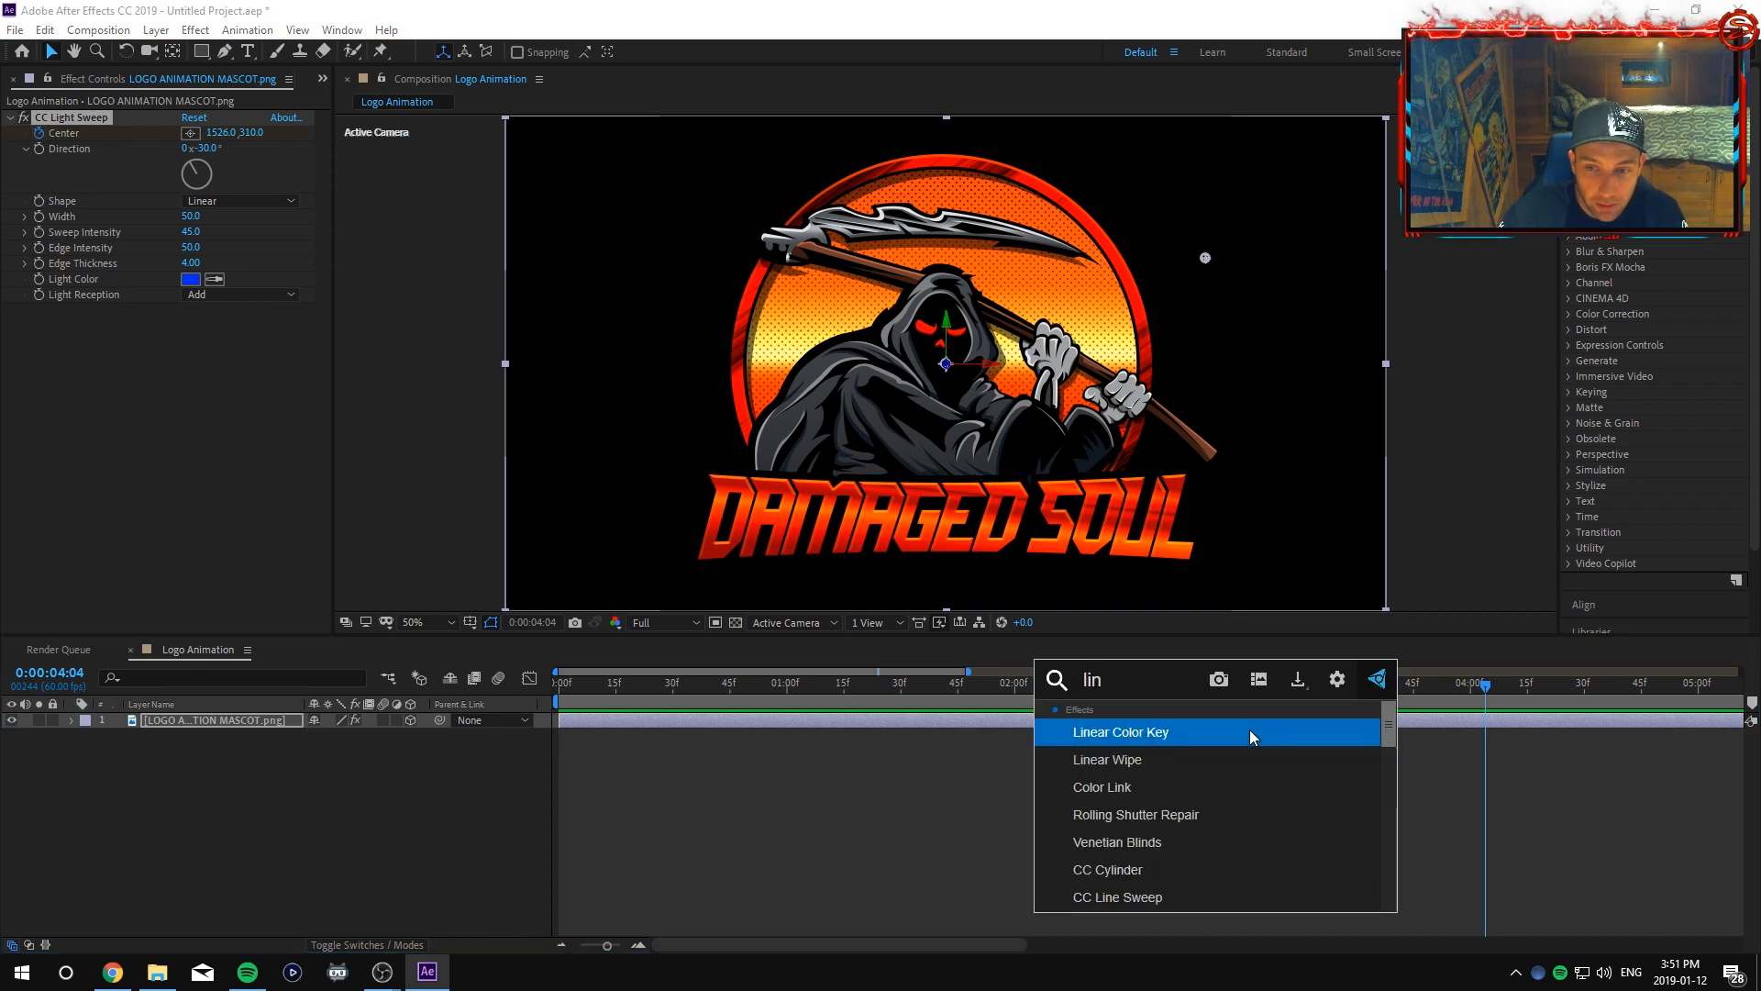
pyautogui.click(1104, 763)
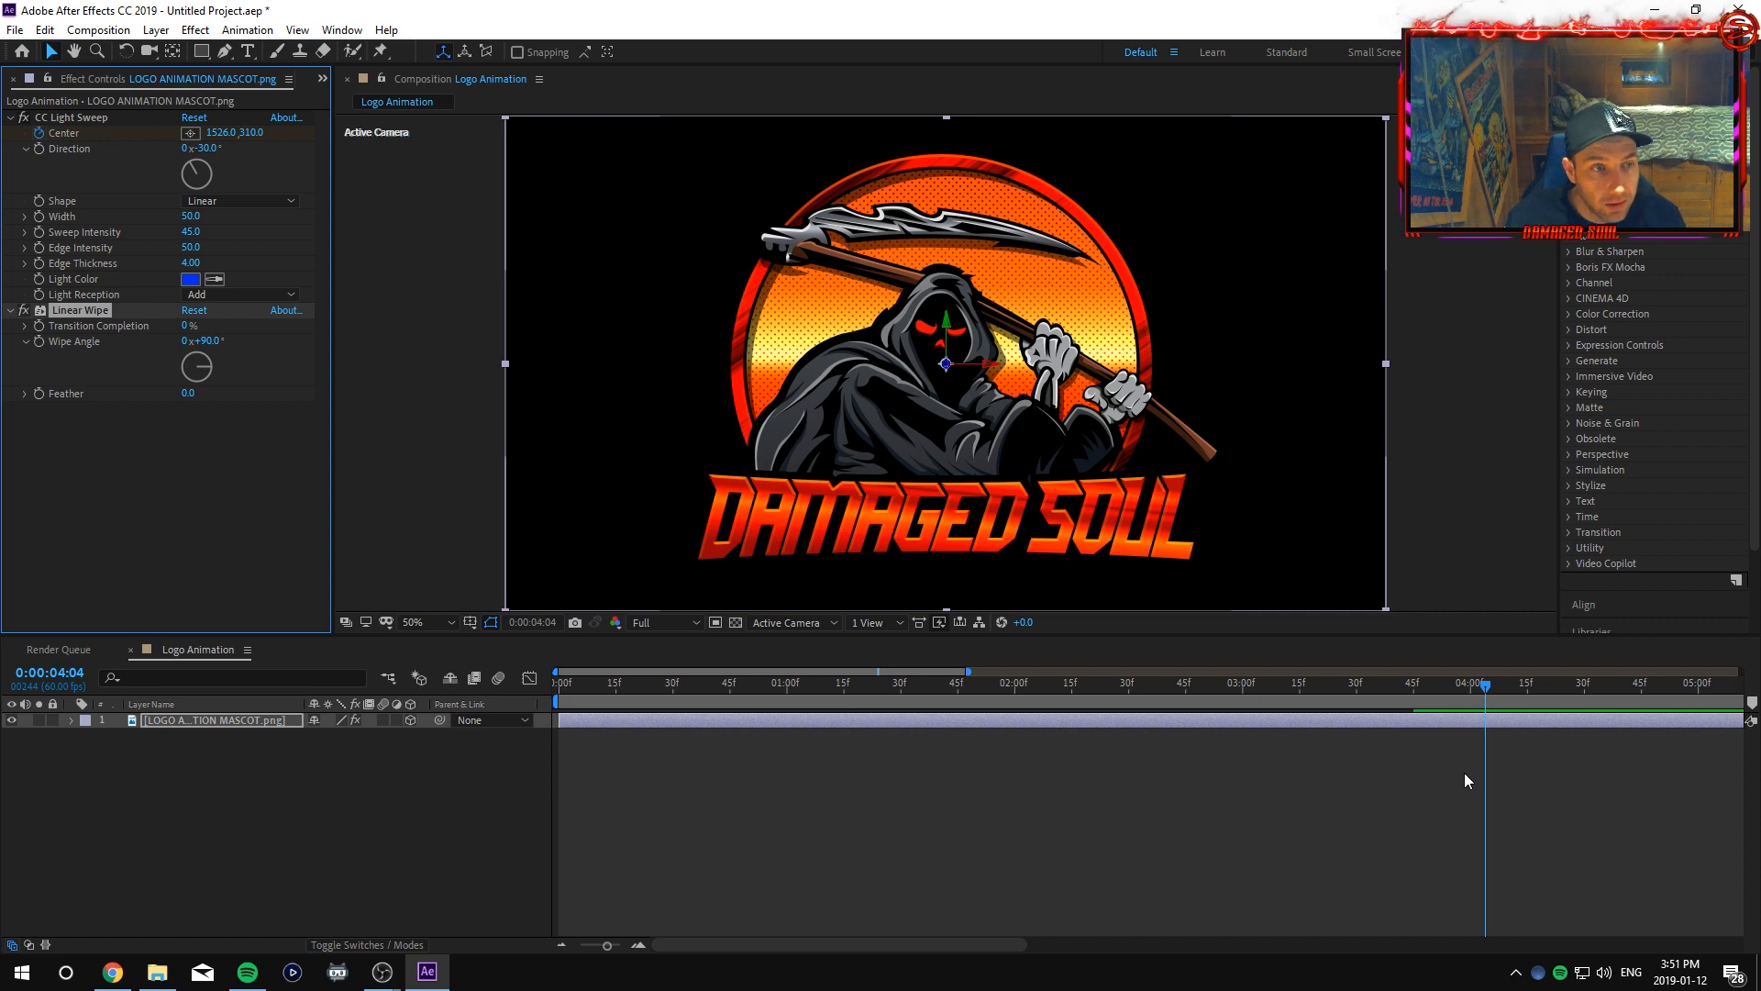
# Reveal the logo layer's keyframed properties and play the animation from the beginning.
pyautogui.moveTo(606, 945); pyautogui.dragTo(594, 945)
pyautogui.press('u')
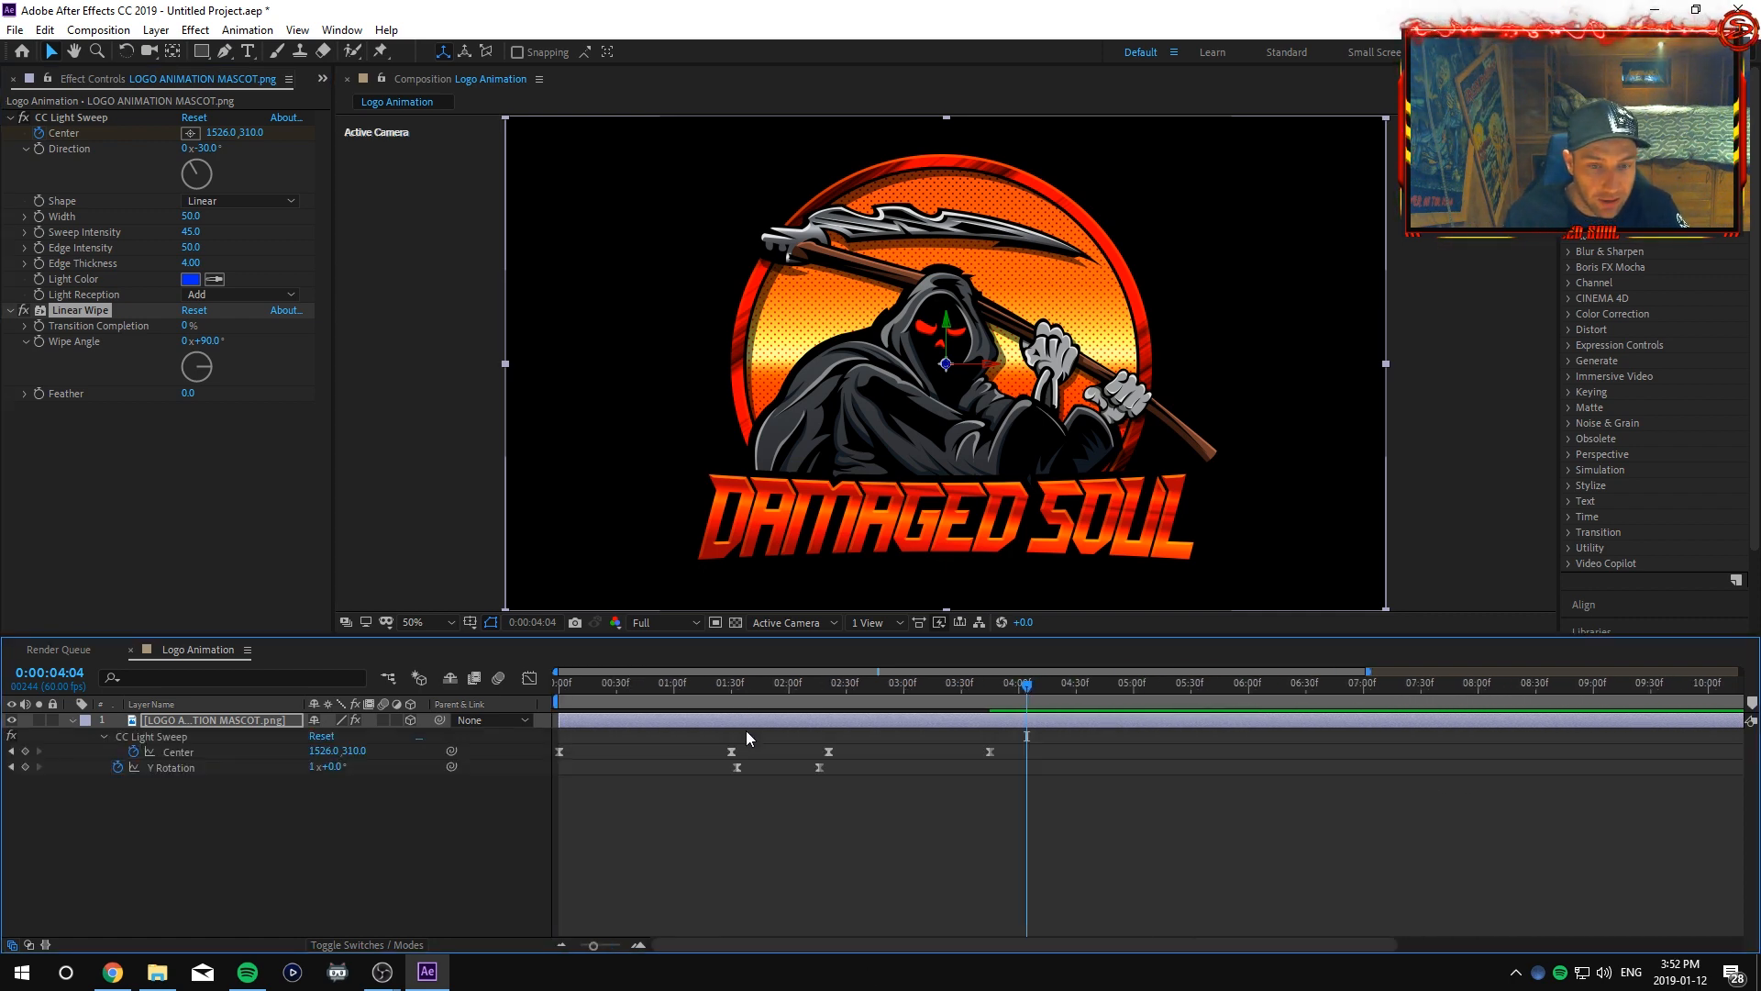
pyautogui.moveTo(1032, 693); pyautogui.dragTo(539, 702)
pyautogui.press('space')
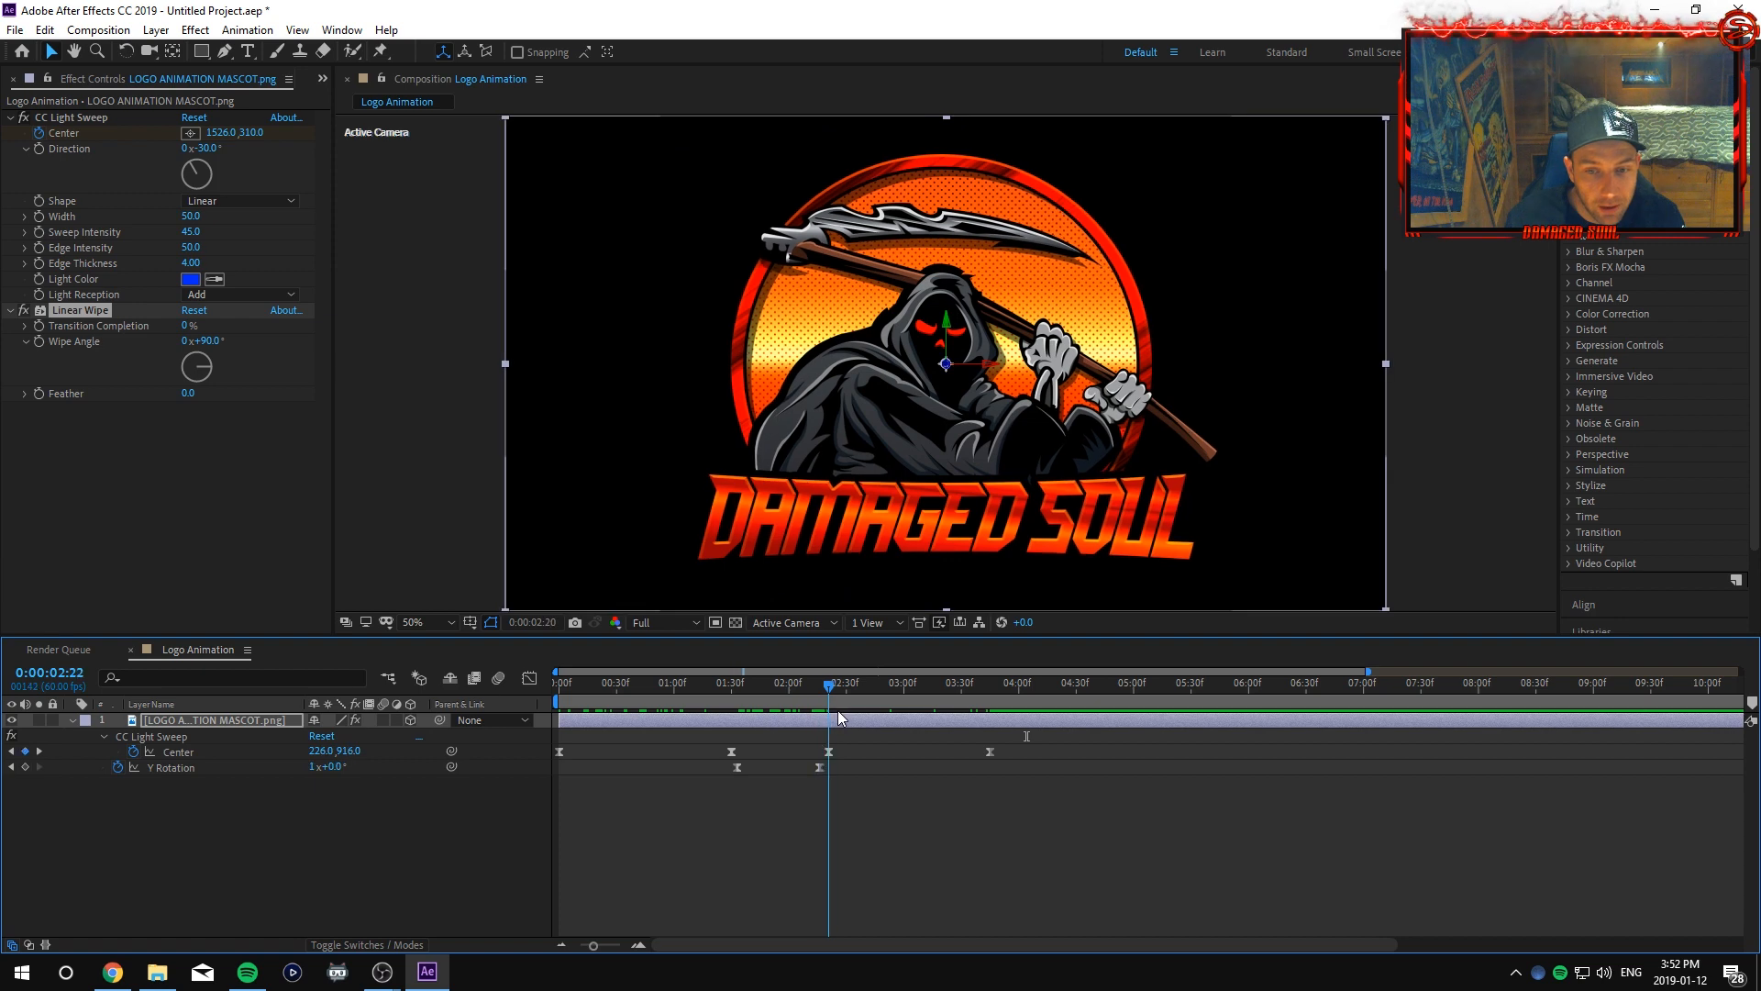
# At 0:00:03:51, enable keyframing for the Linear Wipe's Transition Completion and Wipe Angle.
pyautogui.moveTo(1004, 727); pyautogui.dragTo(1006, 720)
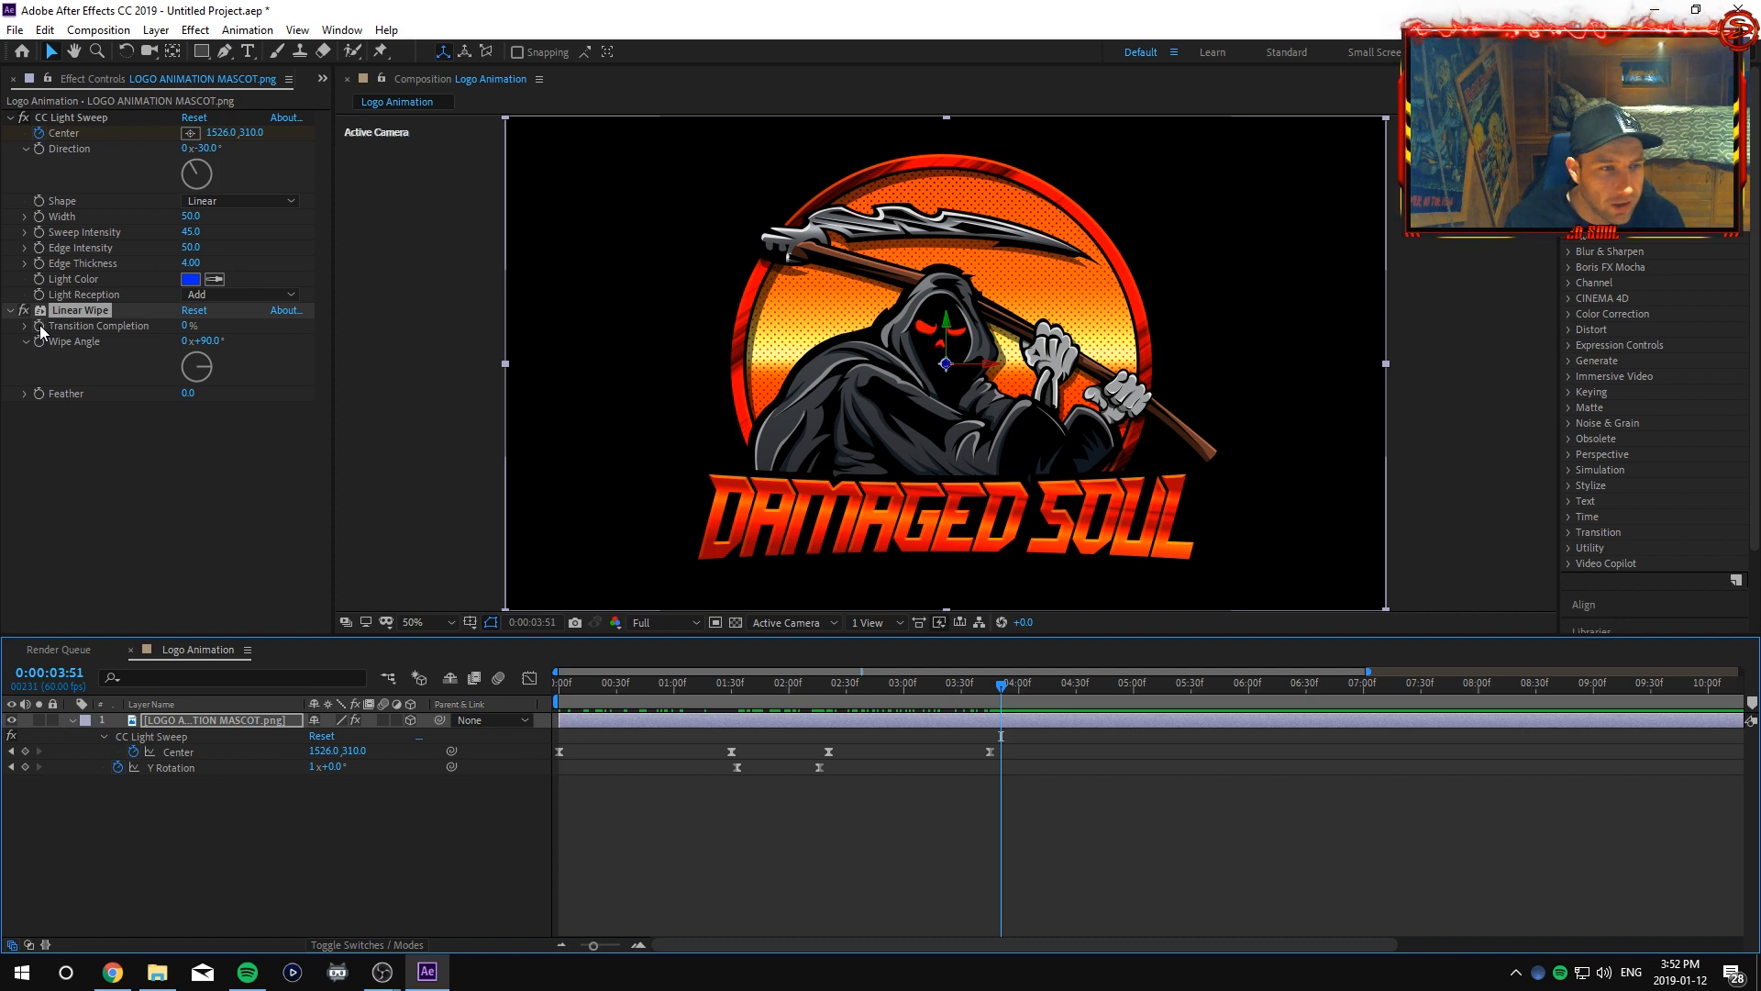
pyautogui.click(99, 459)
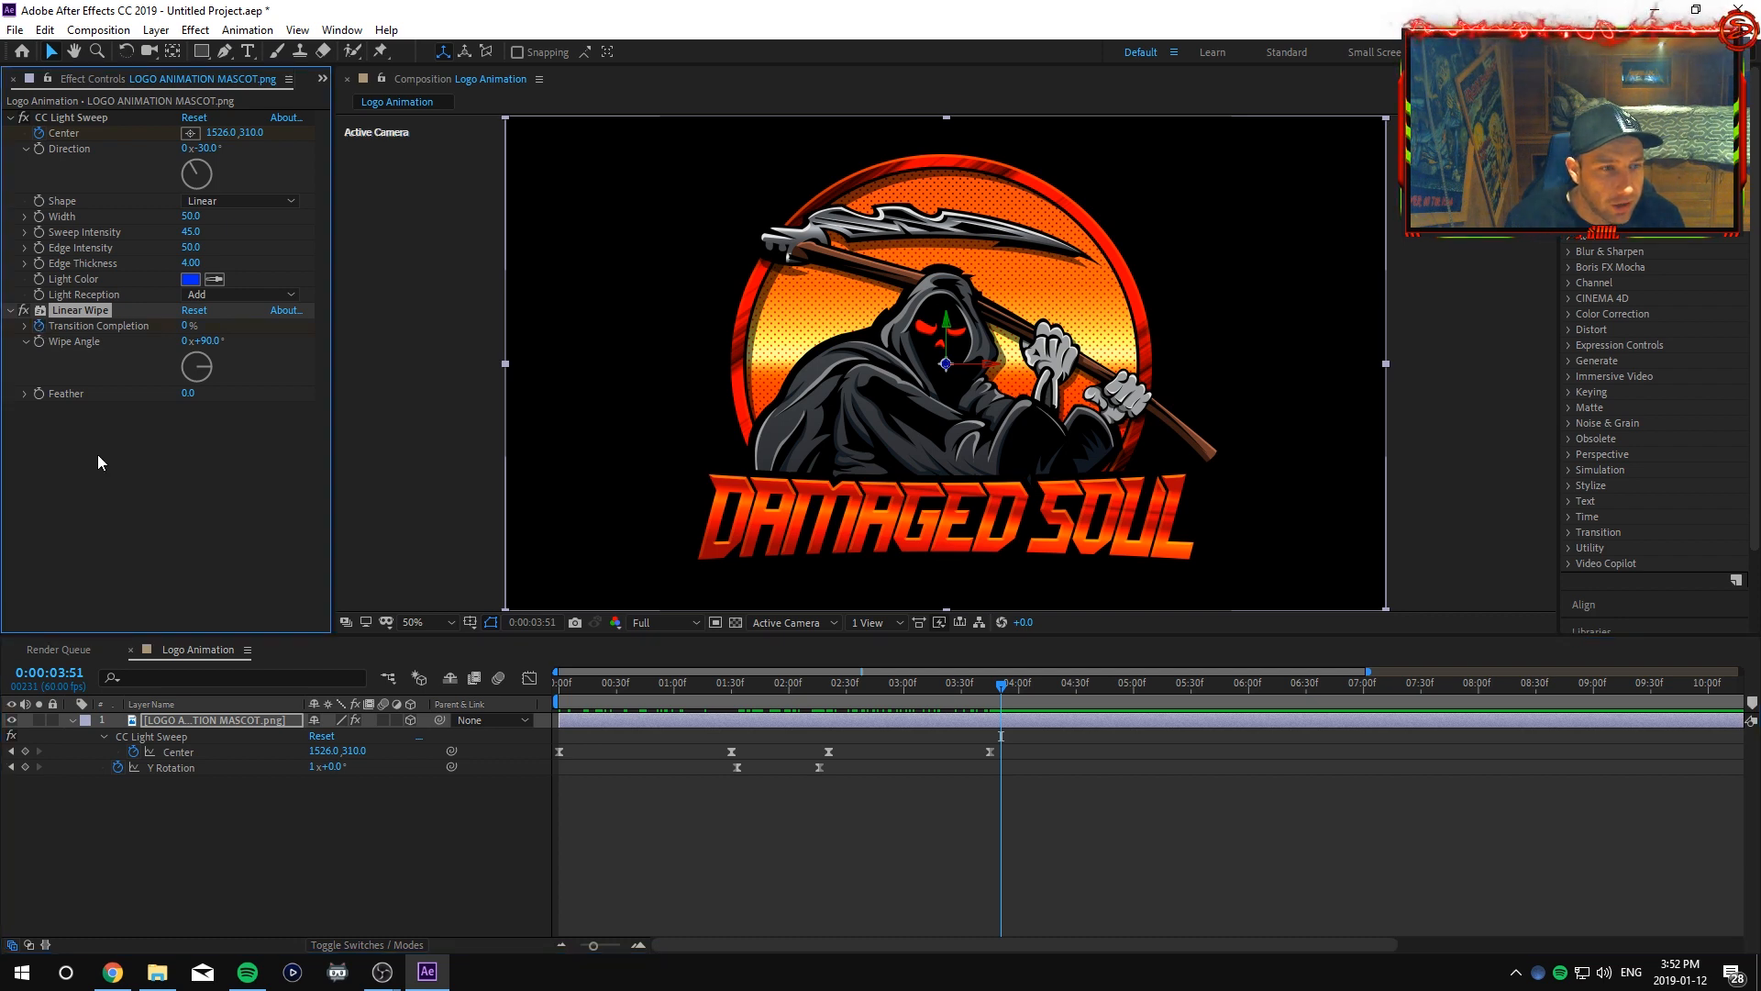
pyautogui.click(38, 342)
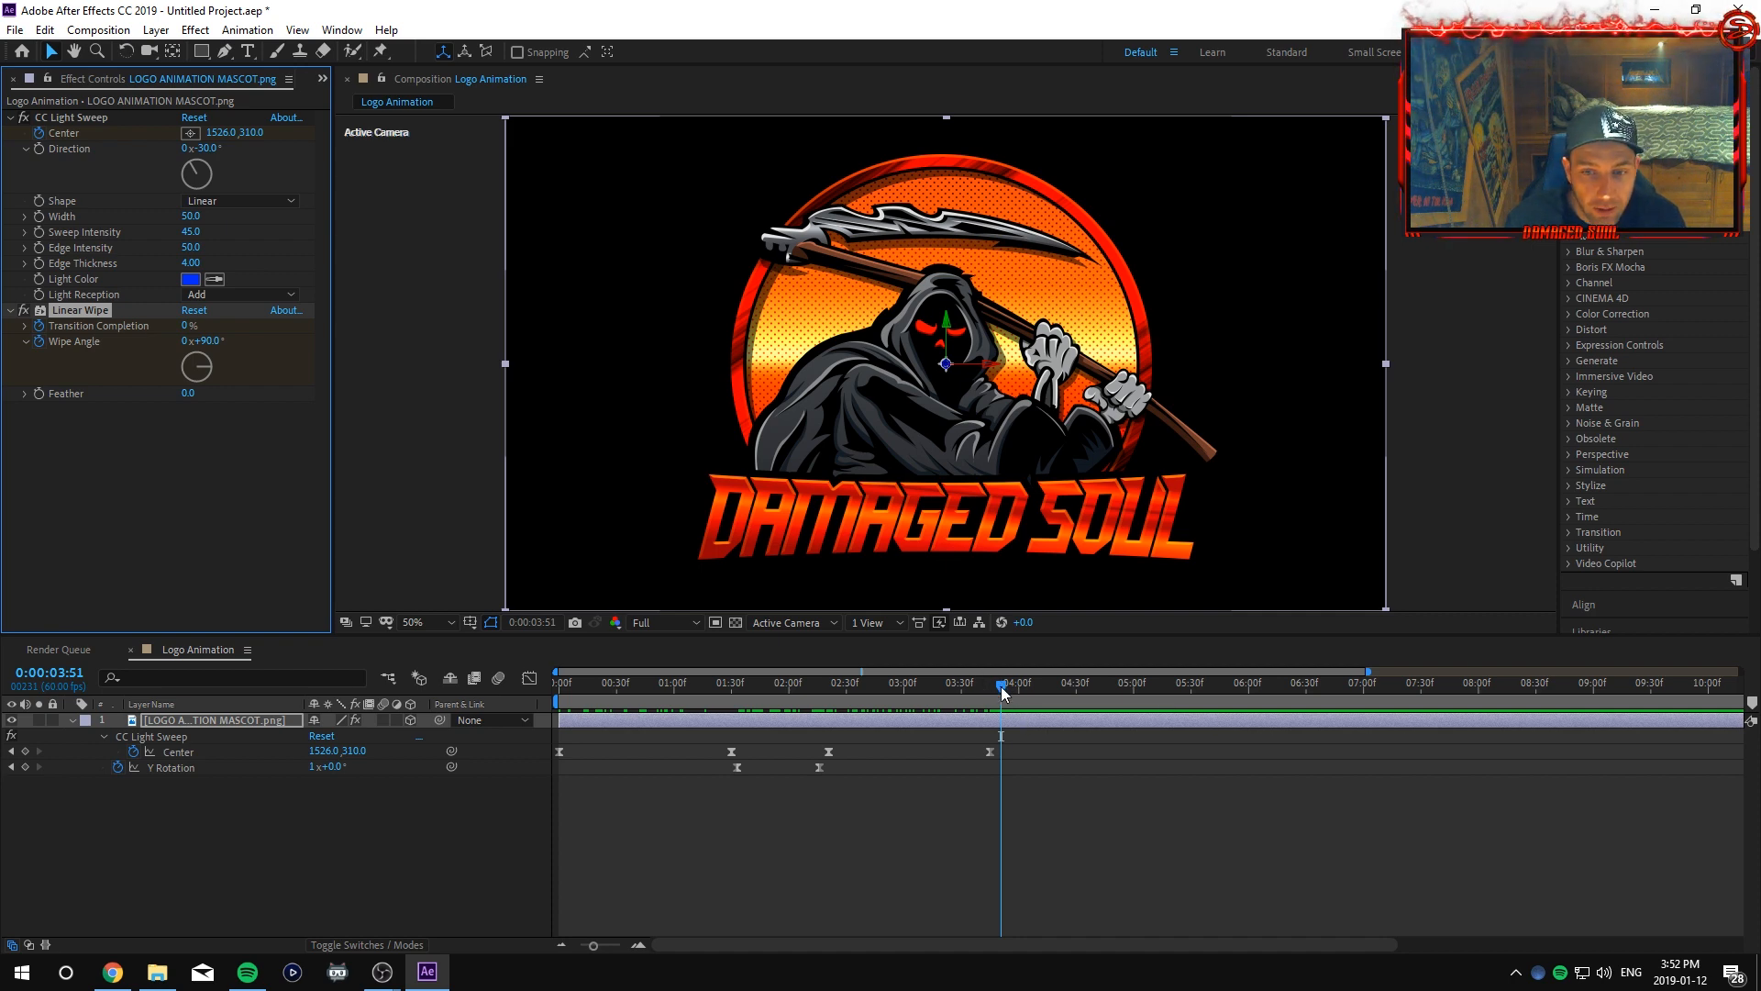
# At 0:00:05:01, try setting the Linear Wipe's Wipe Angle to 124° and Transition Completion to 100%.
pyautogui.moveTo(1000, 686); pyautogui.dragTo(1133, 686)
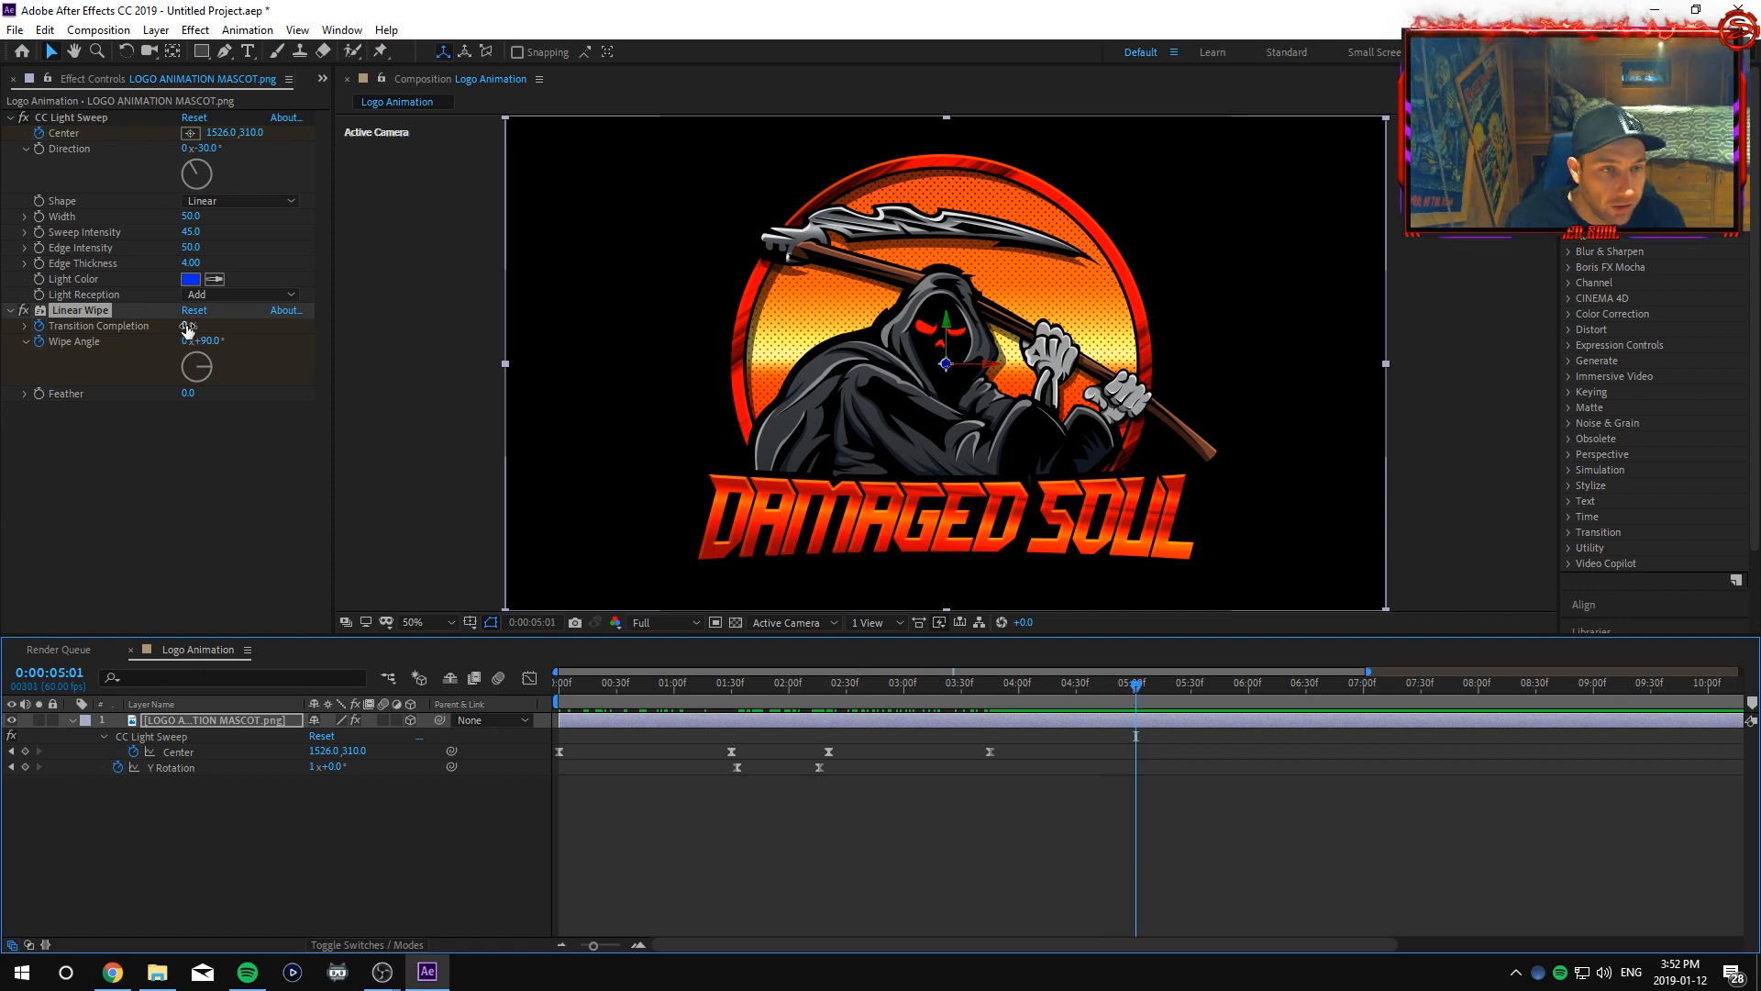
pyautogui.moveTo(188, 325); pyautogui.dragTo(242, 314)
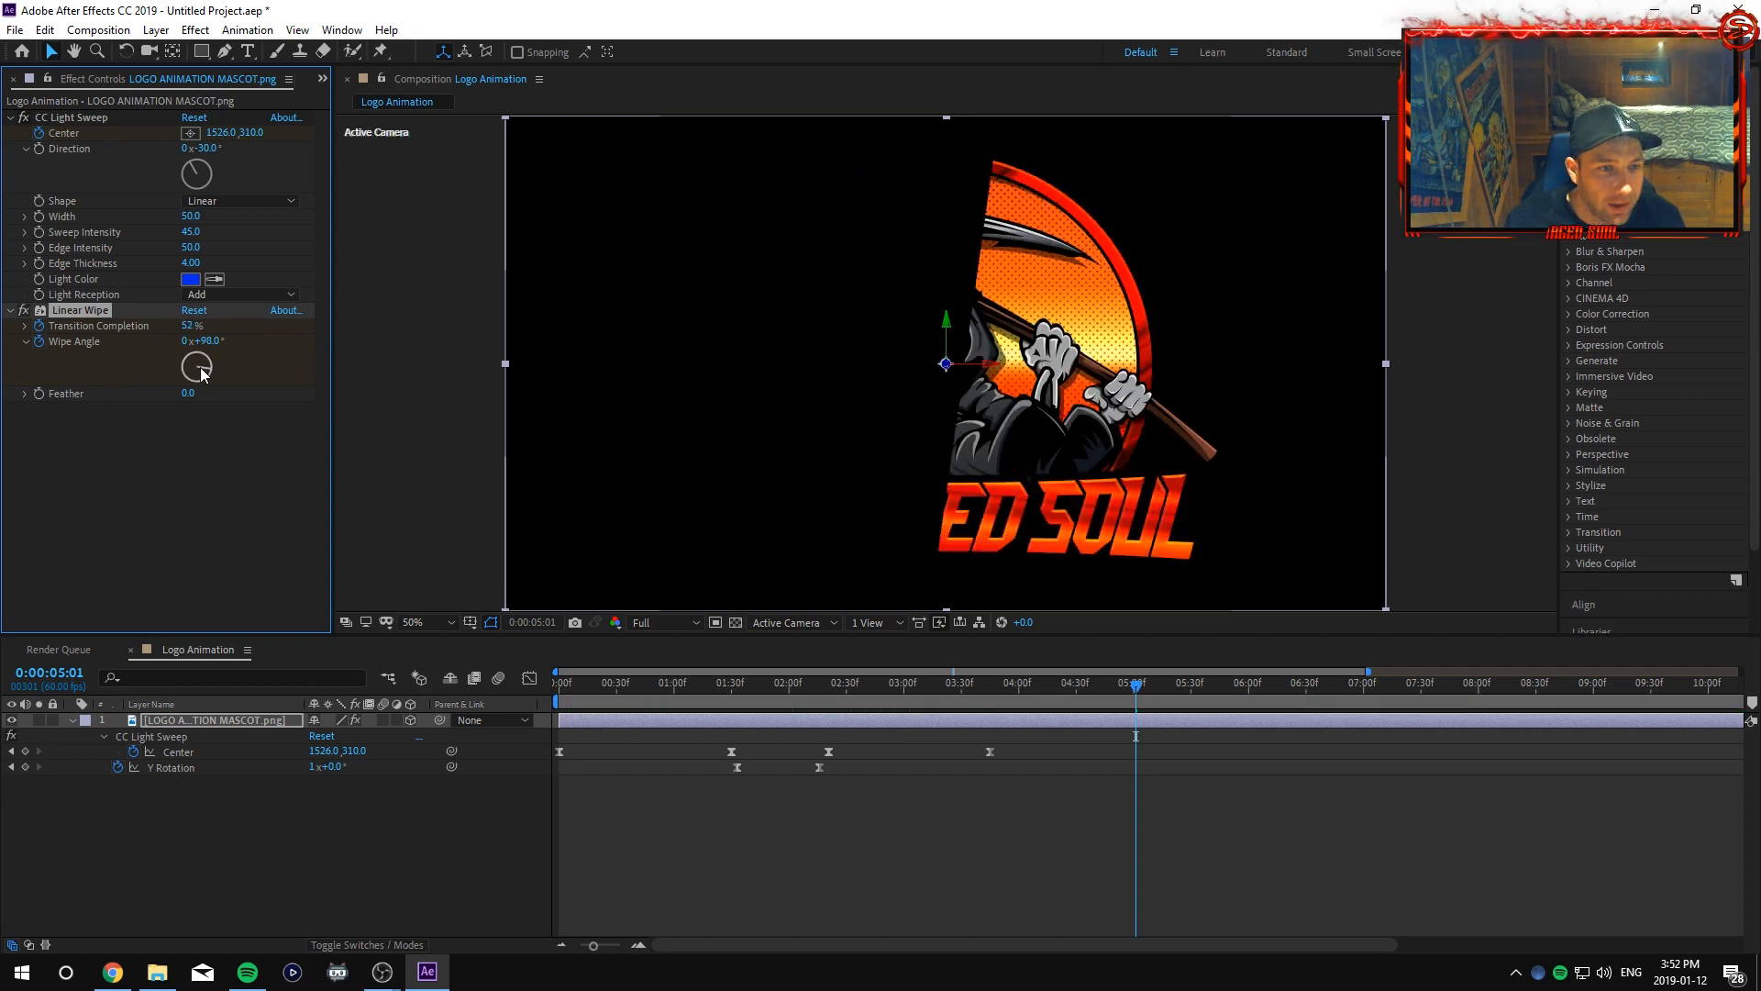
pyautogui.moveTo(202, 372); pyautogui.dragTo(206, 377)
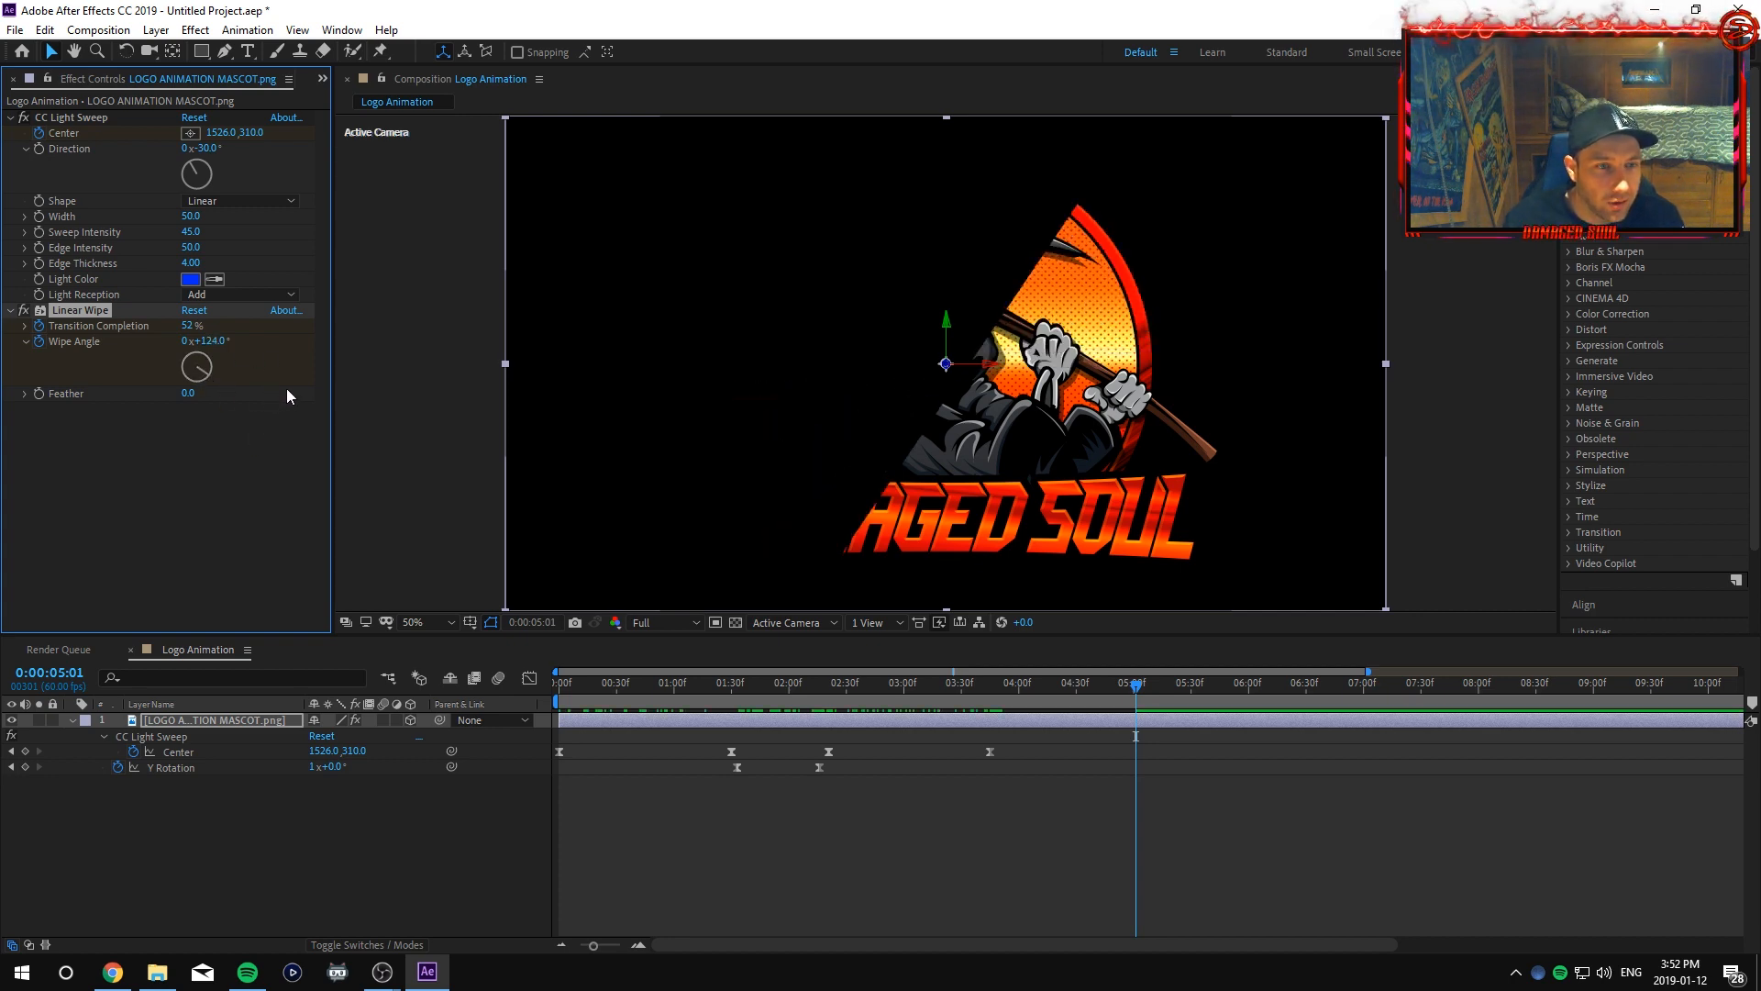
pyautogui.moveTo(190, 326); pyautogui.dragTo(254, 329)
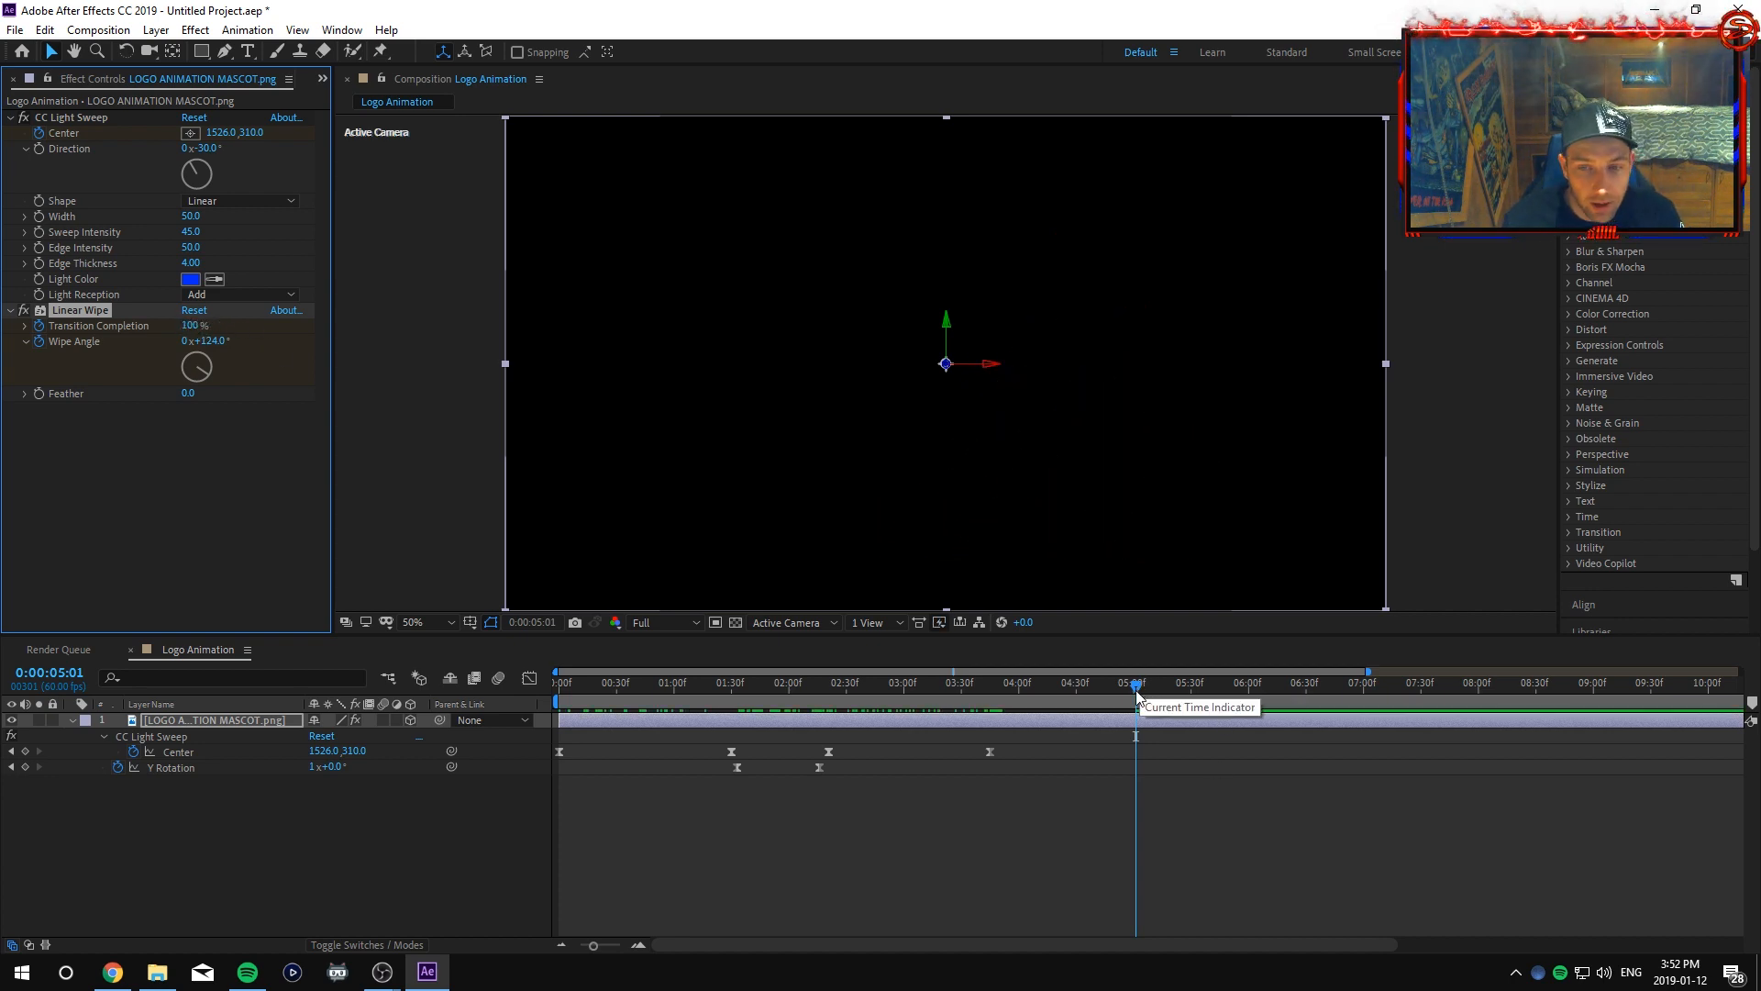
# Undo the Transition Completion and Wipe Angle changes made at 0:00:05:01.
pyautogui.hotkey('ctrl', 'z')
pyautogui.hotkey('ctrl', 'z')
pyautogui.hotkey('ctrl', 'z')
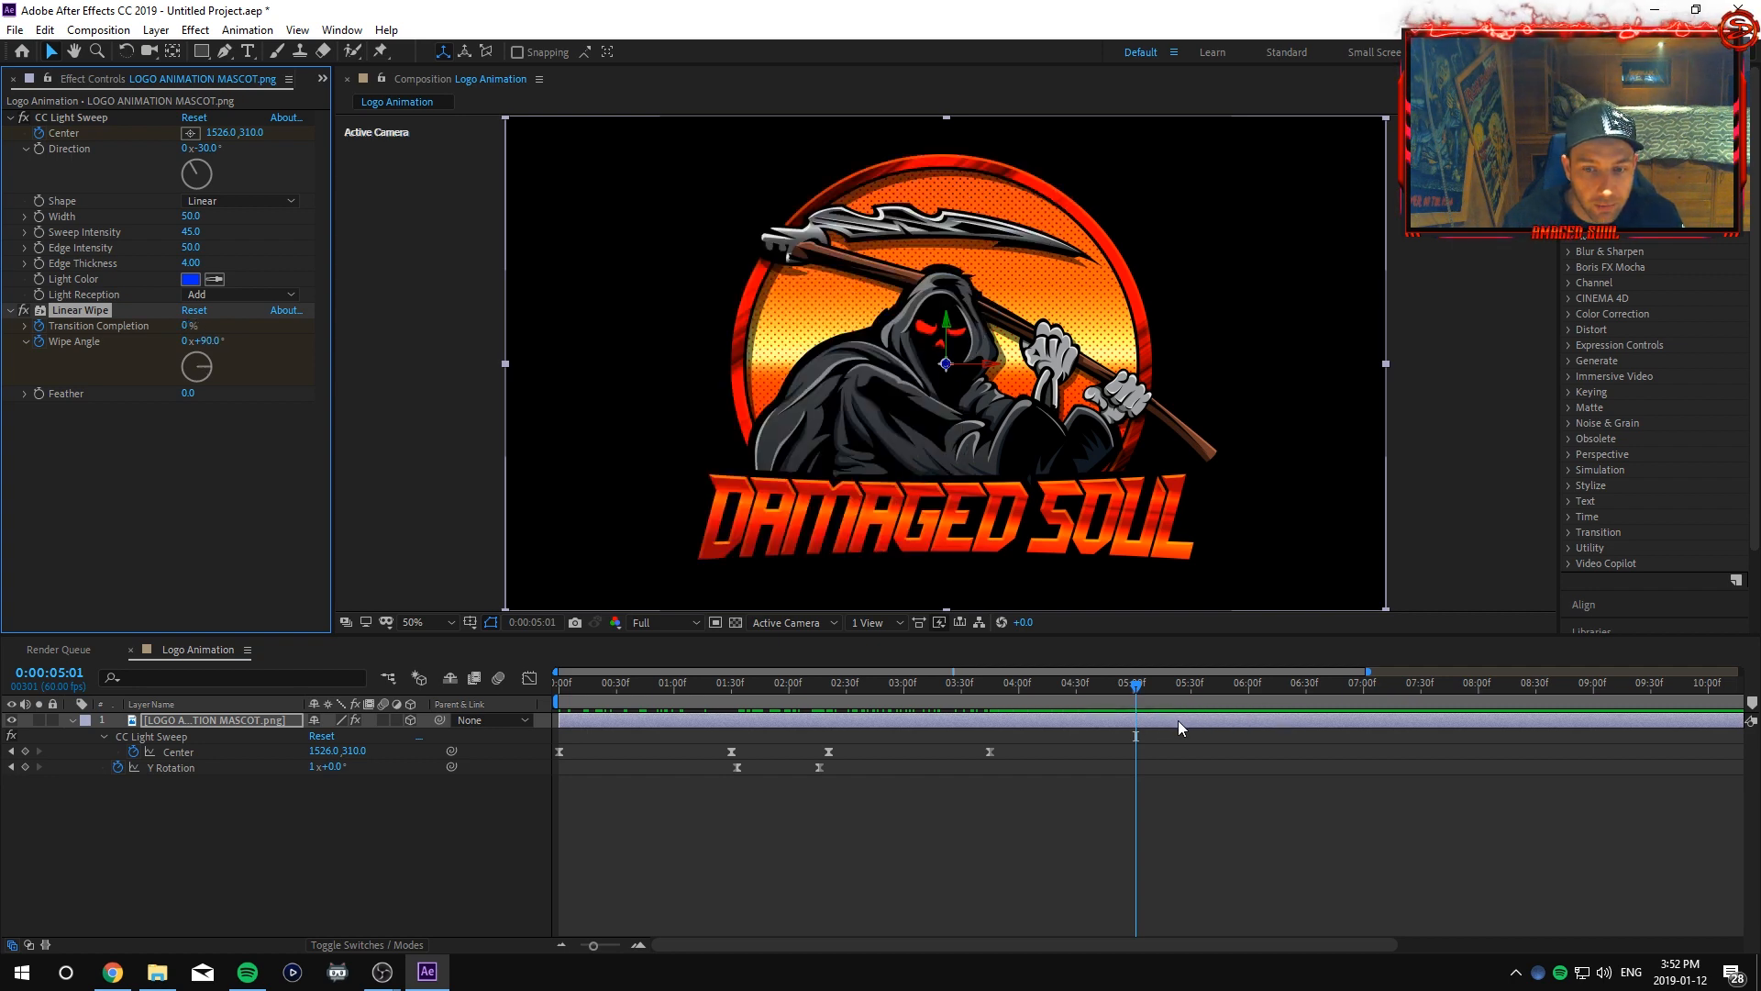
# Return to 0:00:03:51 and set the Linear Wipe's Wipe Angle to 126° on its first keyframe.
pyautogui.moveTo(1131, 686); pyautogui.dragTo(1001, 685)
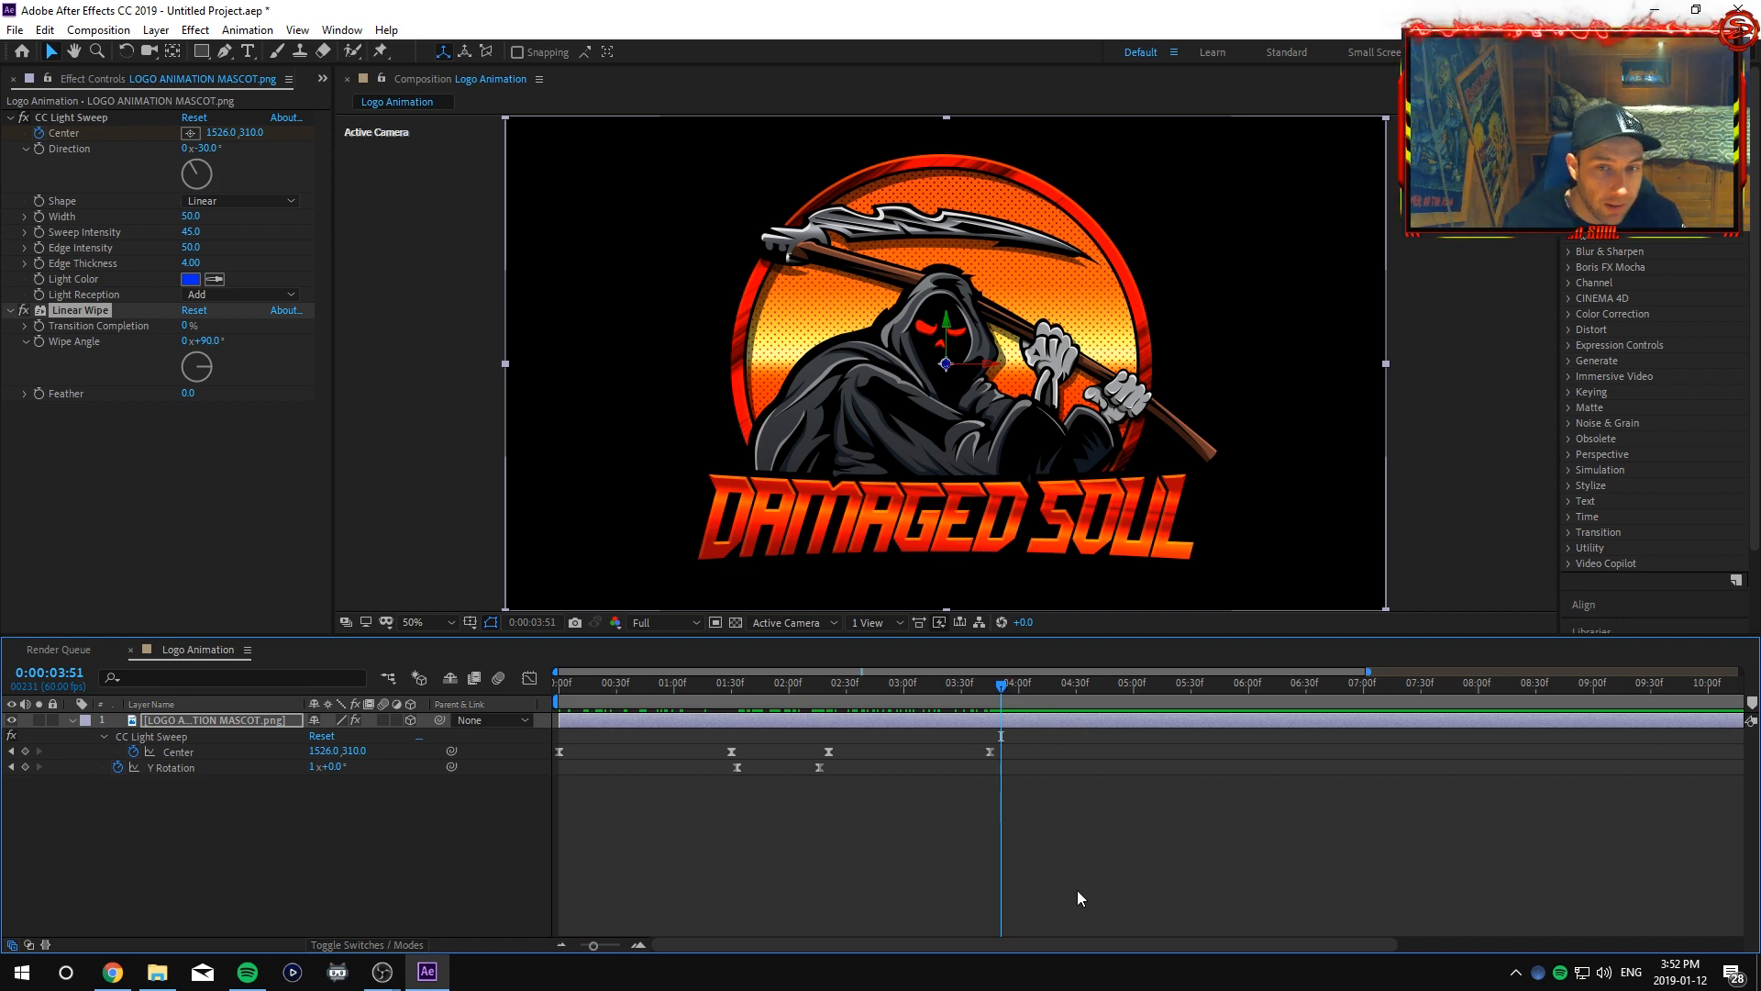
pyautogui.click(41, 337)
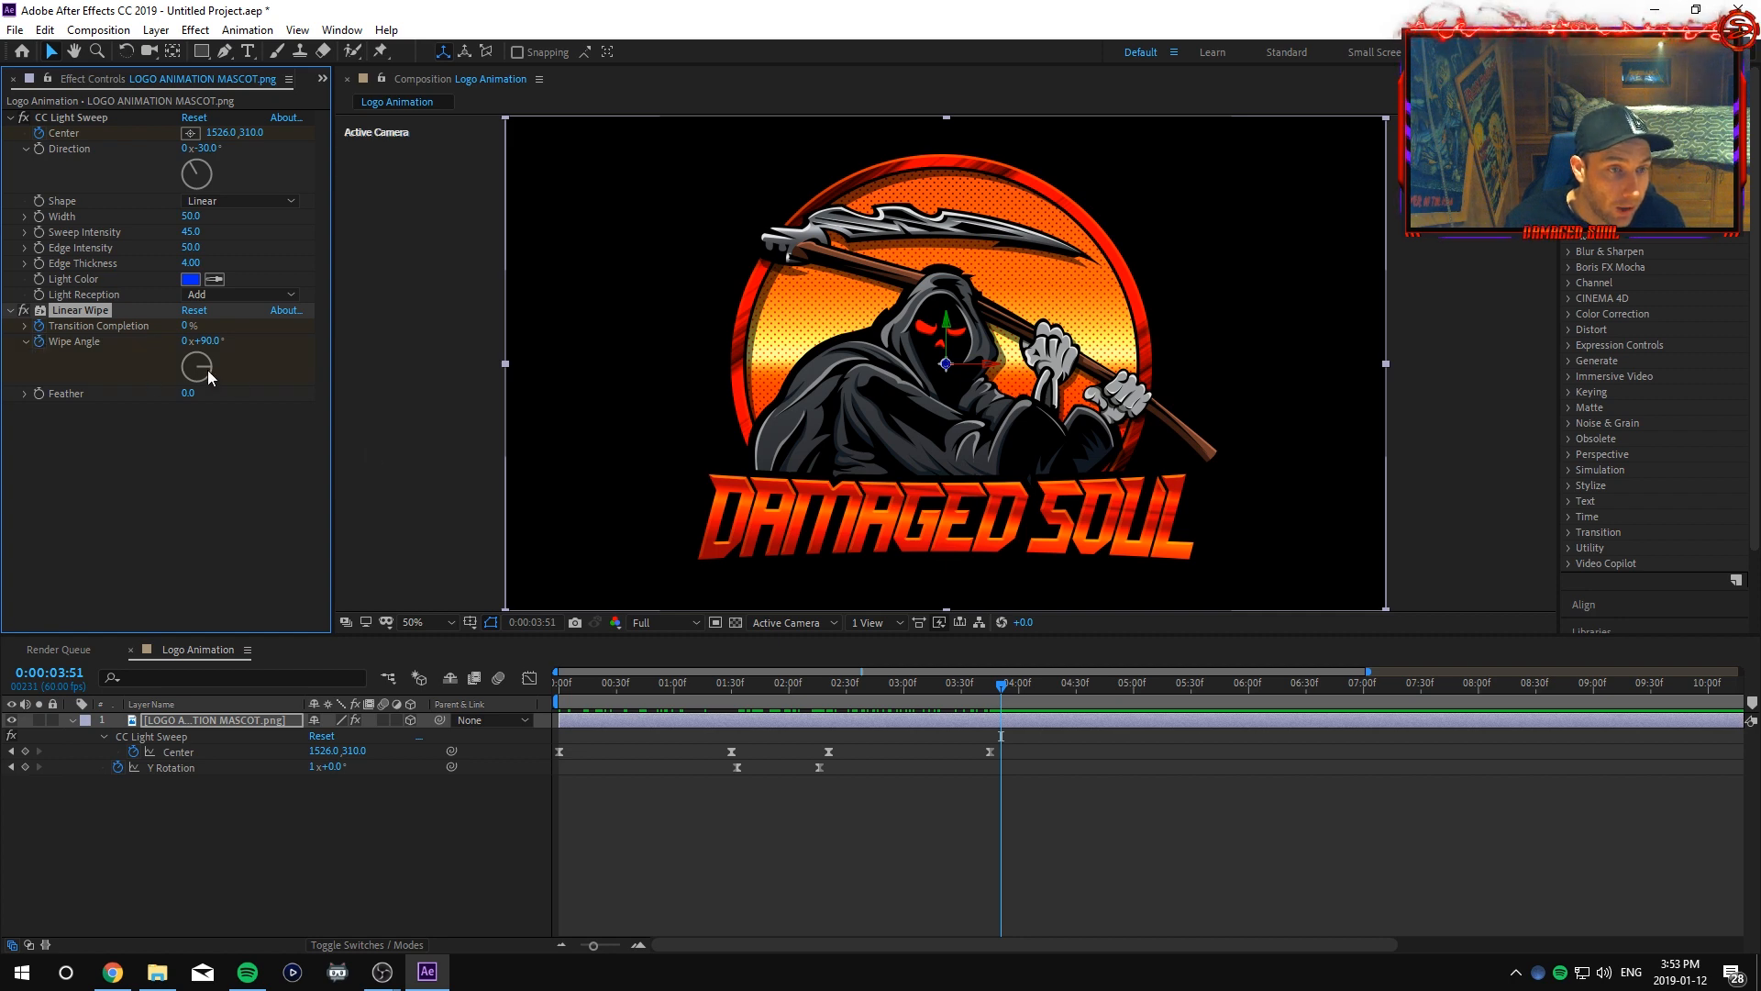
pyautogui.moveTo(209, 376); pyautogui.dragTo(209, 381)
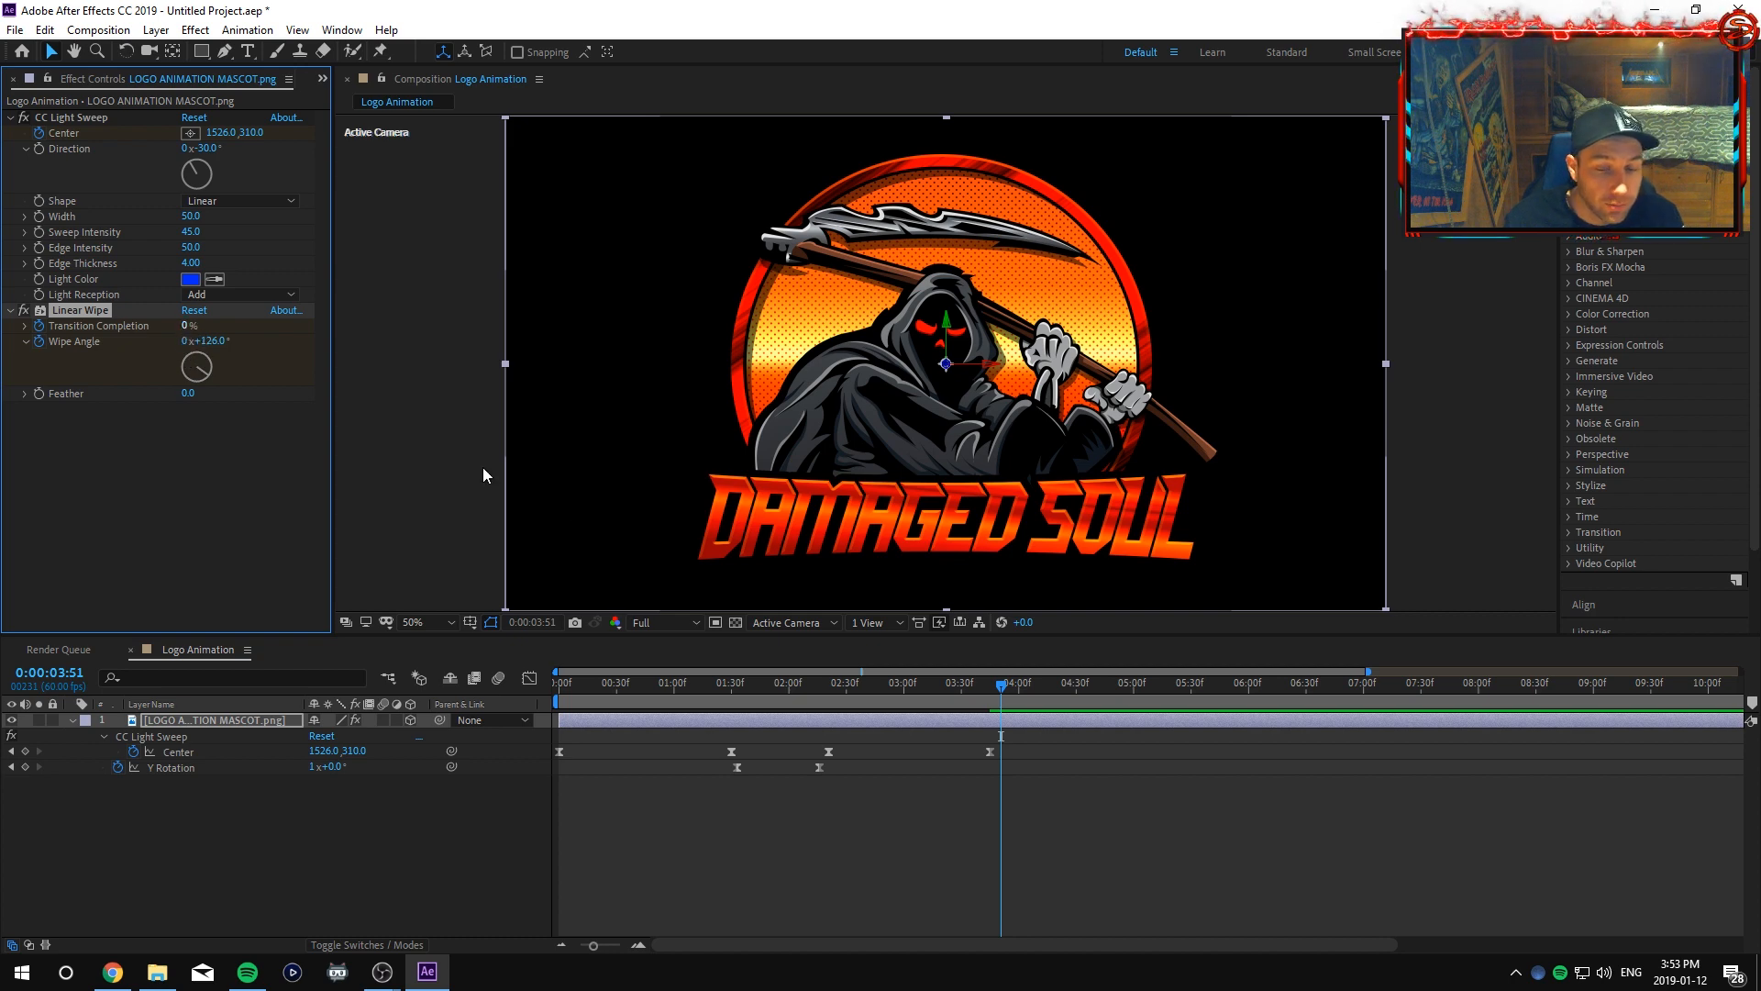
# Keyframe the Linear Wipe's Transition Completion at 100% on 0:00:05:30 and at 0% on 0:00:07:01.
pyautogui.moveTo(998, 688); pyautogui.dragTo(1190, 719)
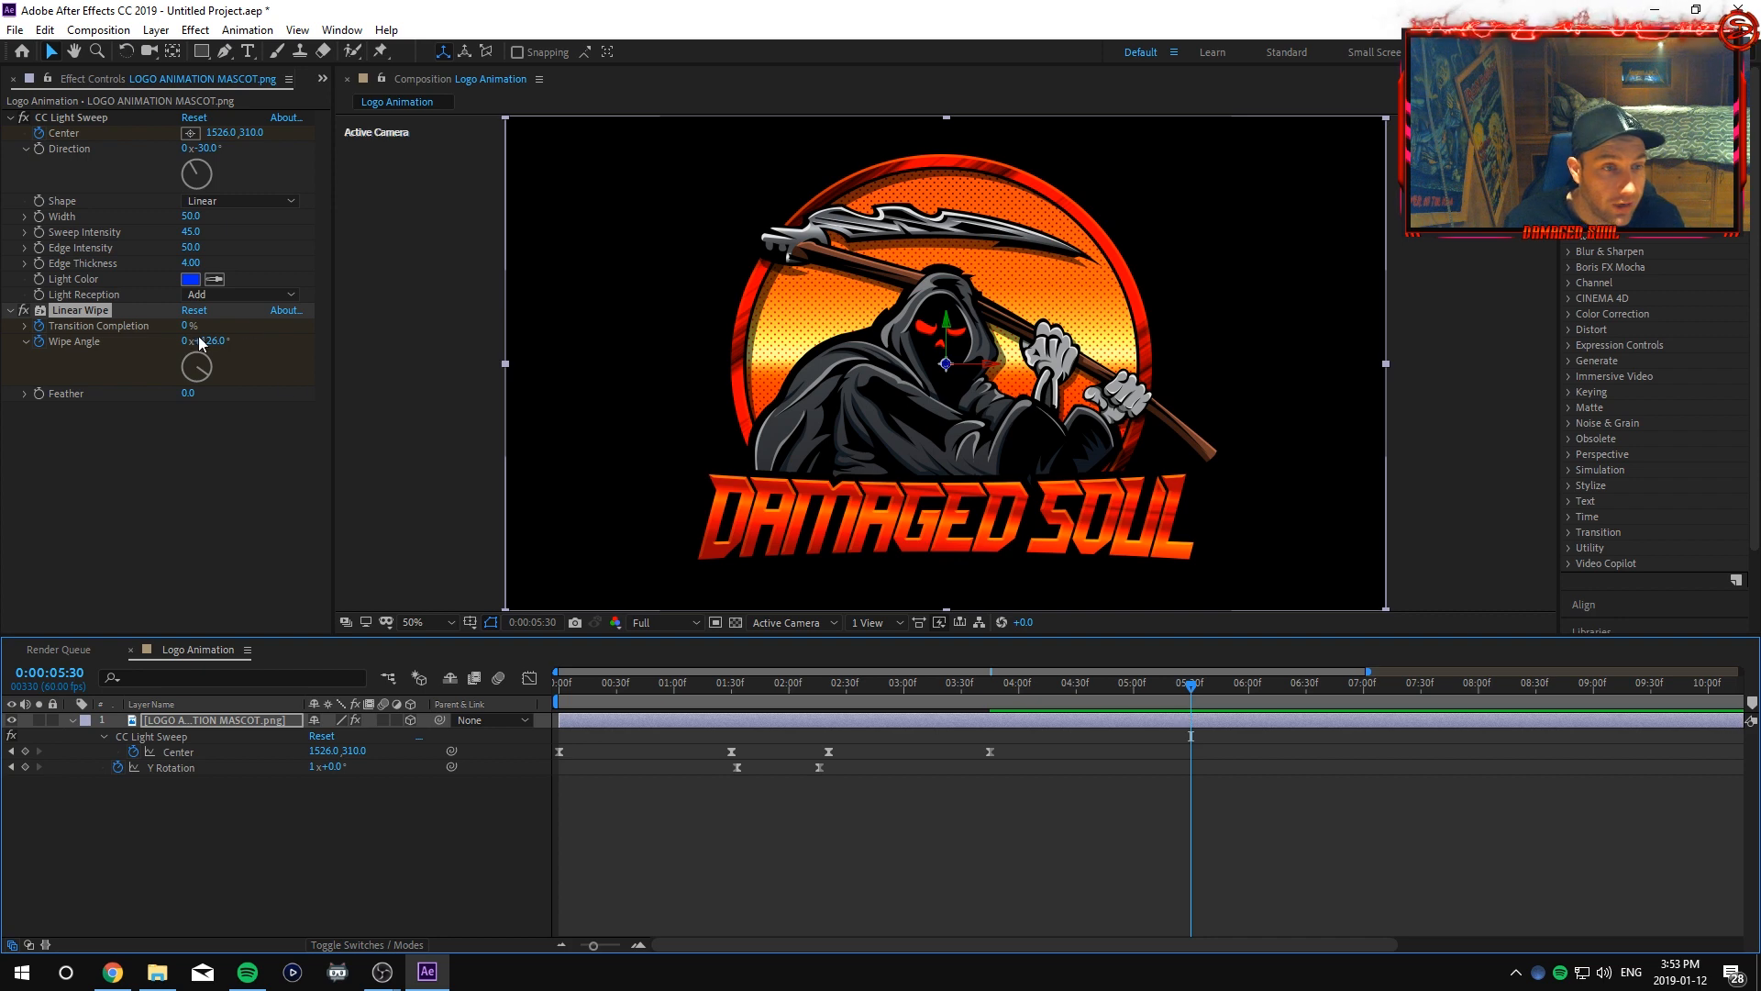
pyautogui.moveTo(185, 326); pyautogui.dragTo(317, 341)
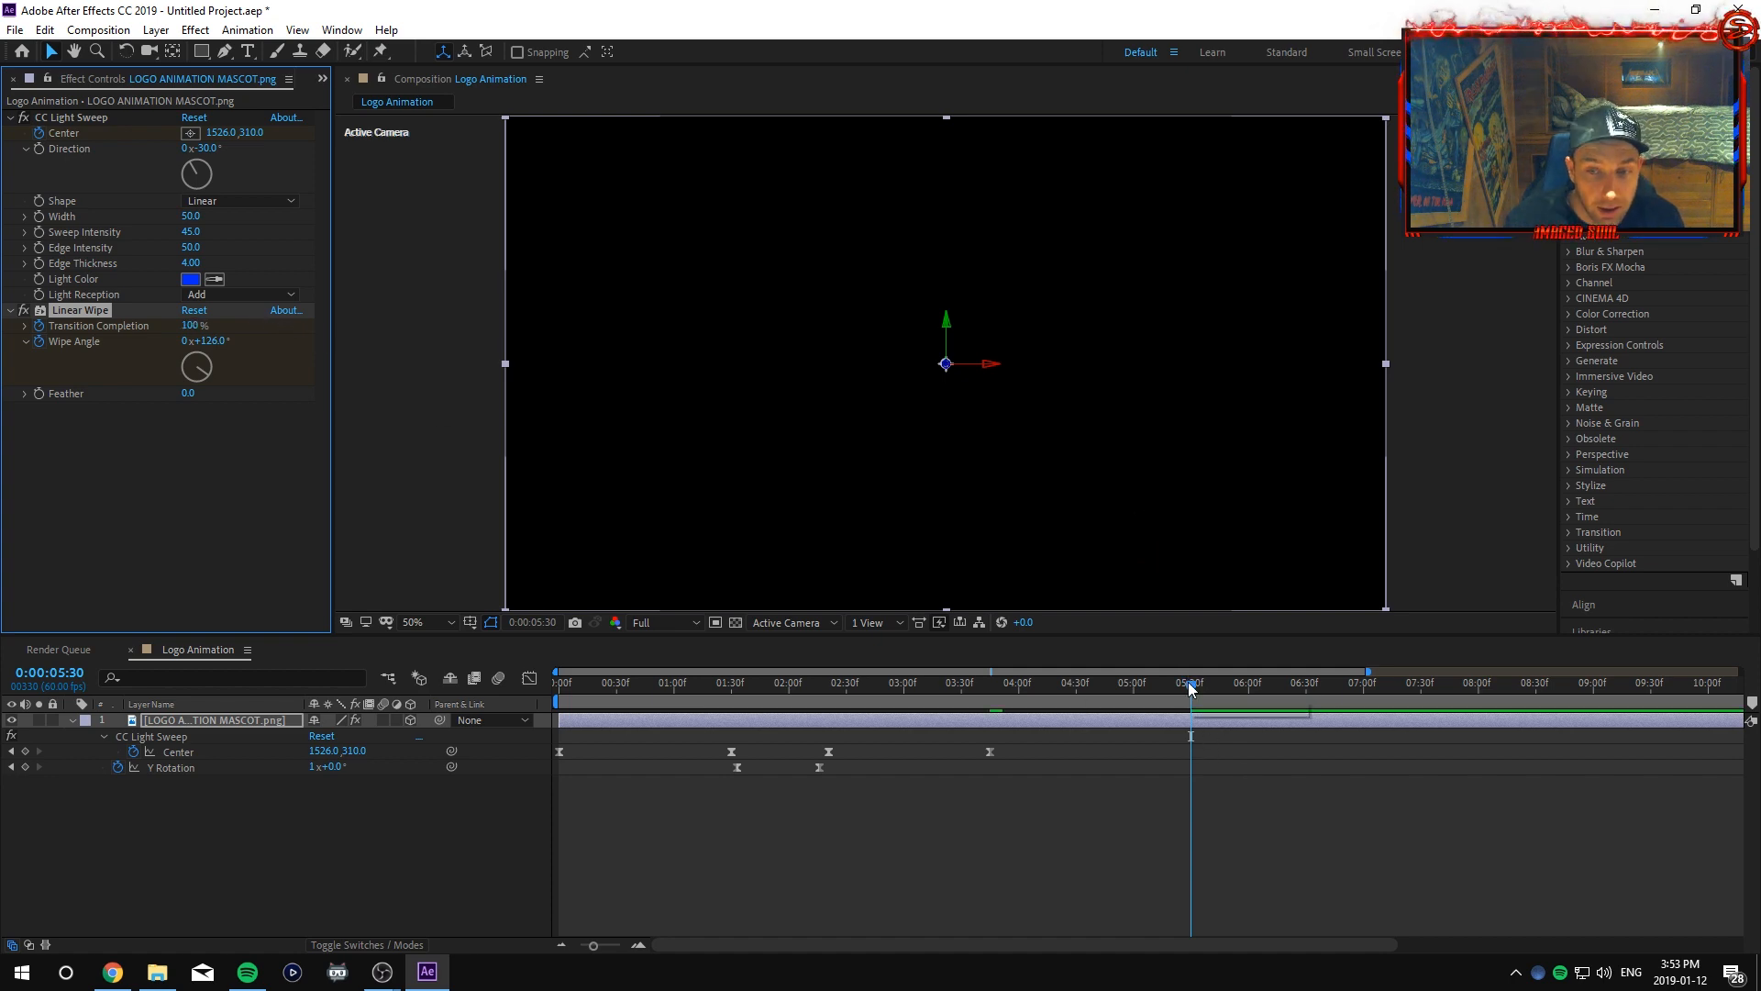
pyautogui.moveTo(1189, 684); pyautogui.dragTo(1365, 688)
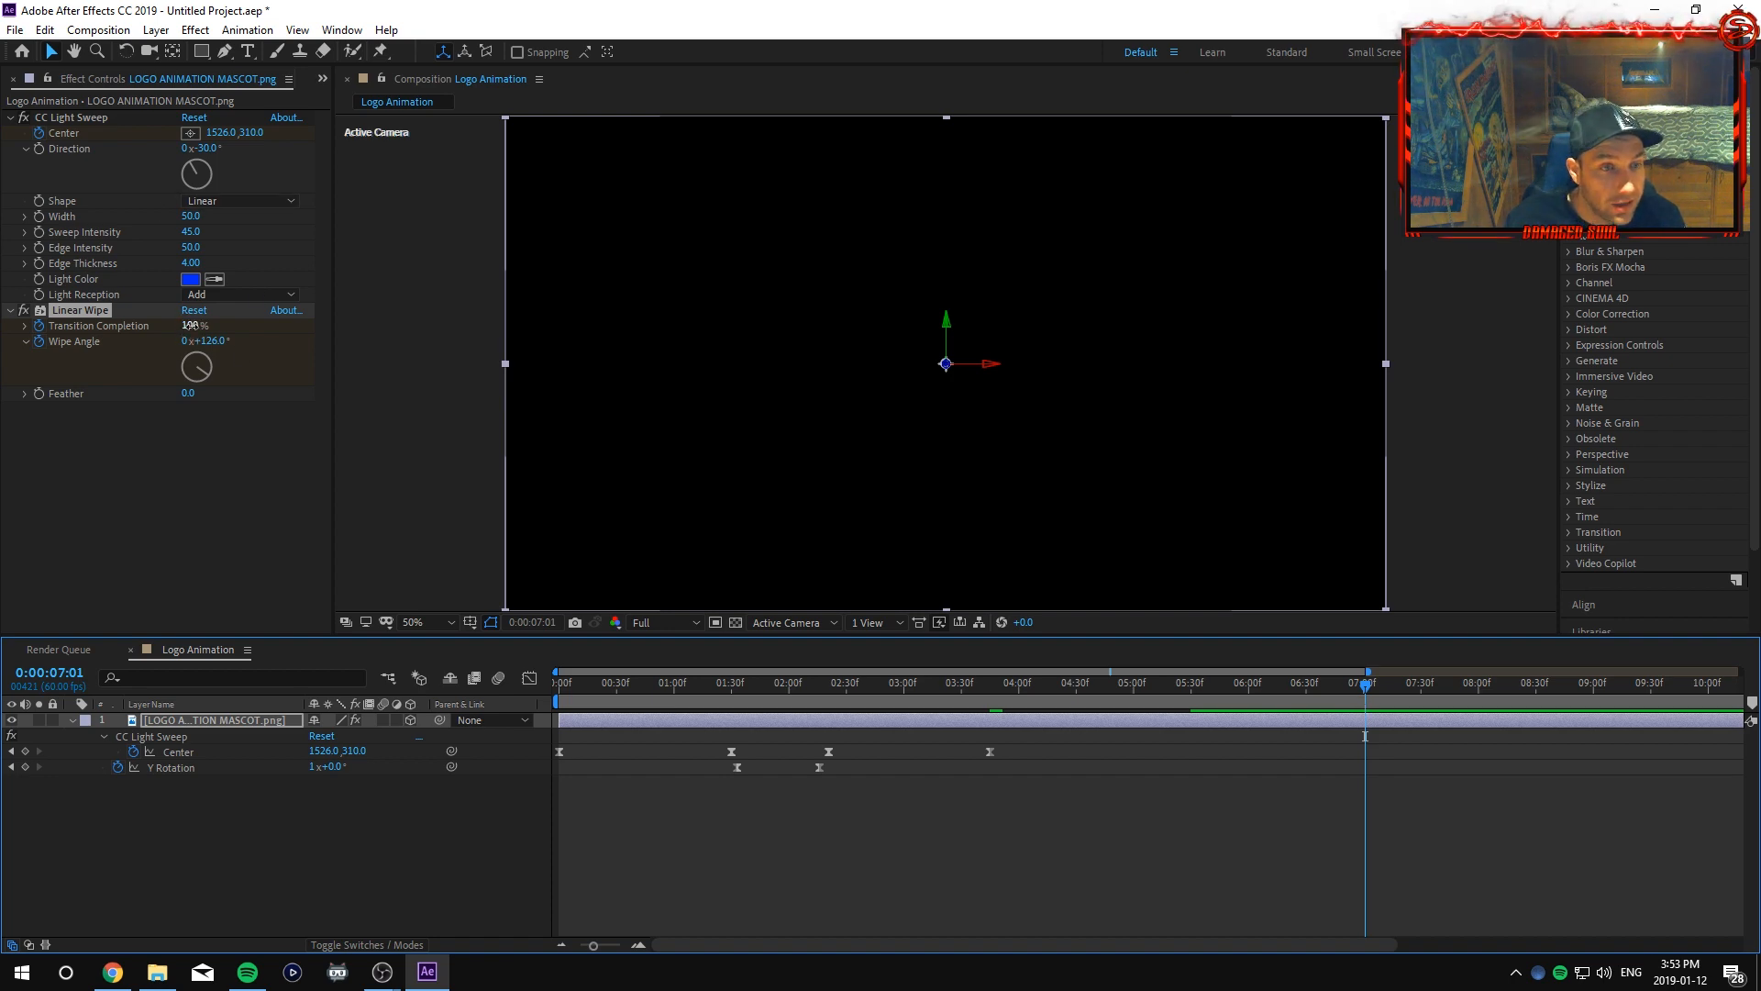
pyautogui.moveTo(190, 328); pyautogui.dragTo(65, 317)
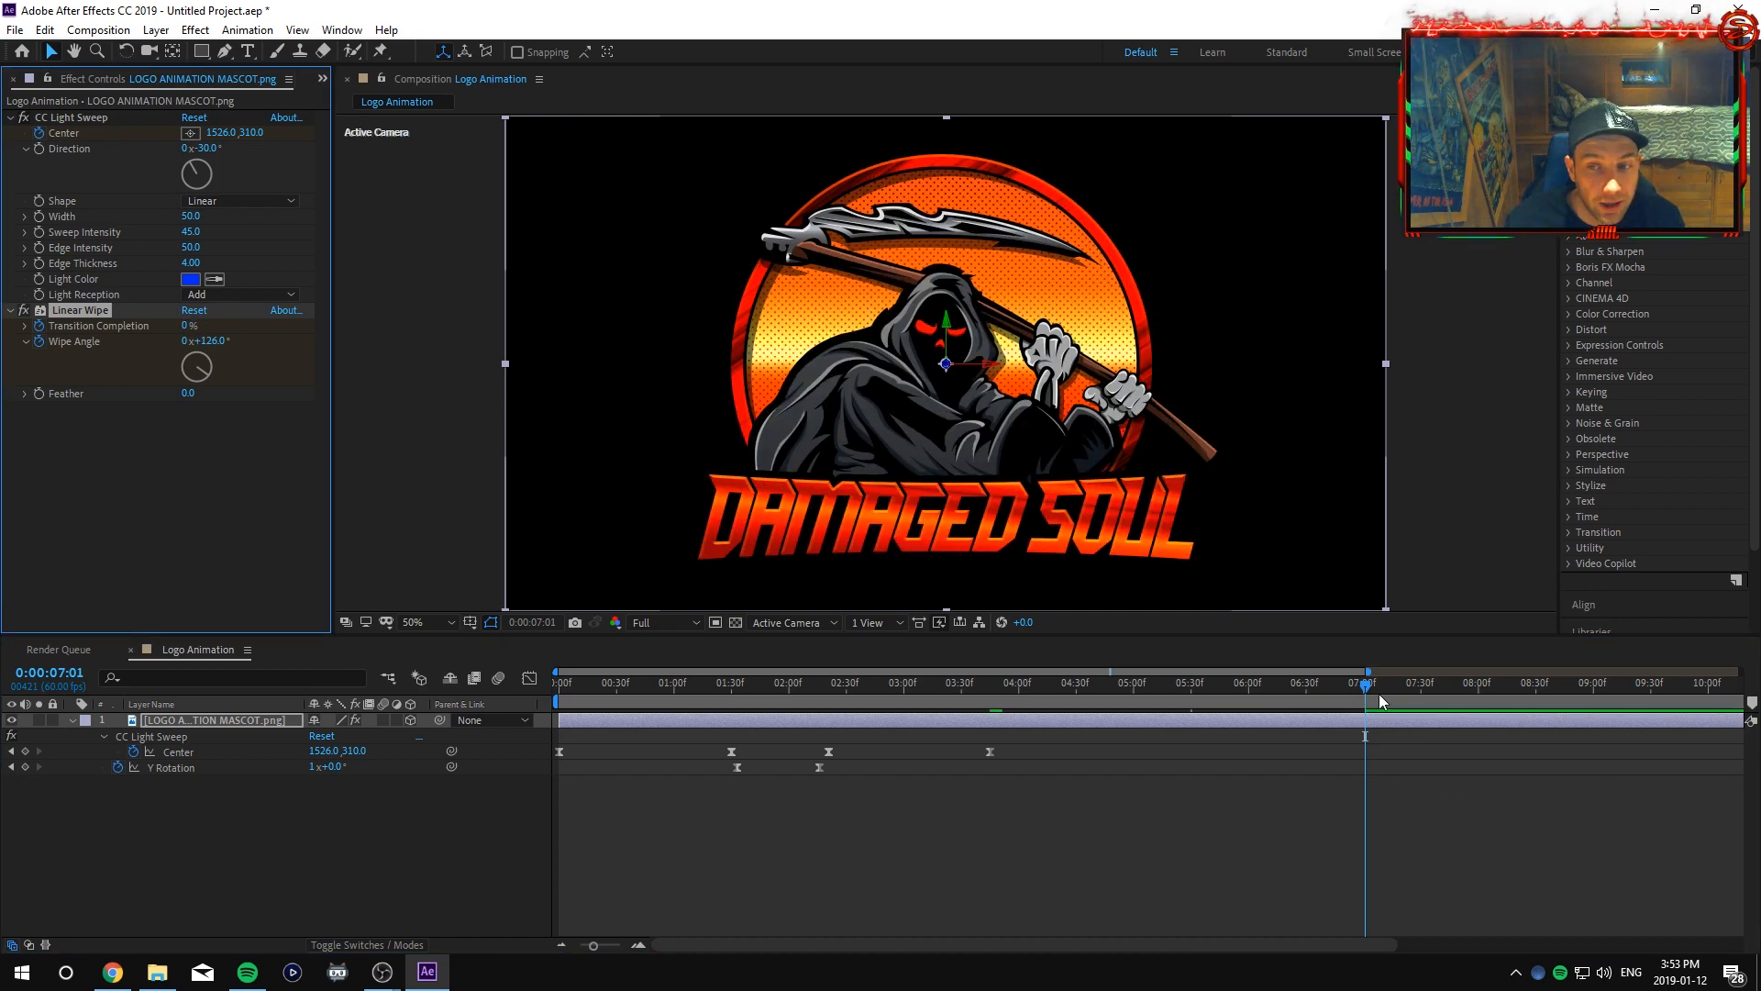
# Play the whole animation from 0:00:00:00 to check the logo wiping out and back in.
pyautogui.moveTo(1367, 688); pyautogui.dragTo(559, 688)
pyautogui.press('space')
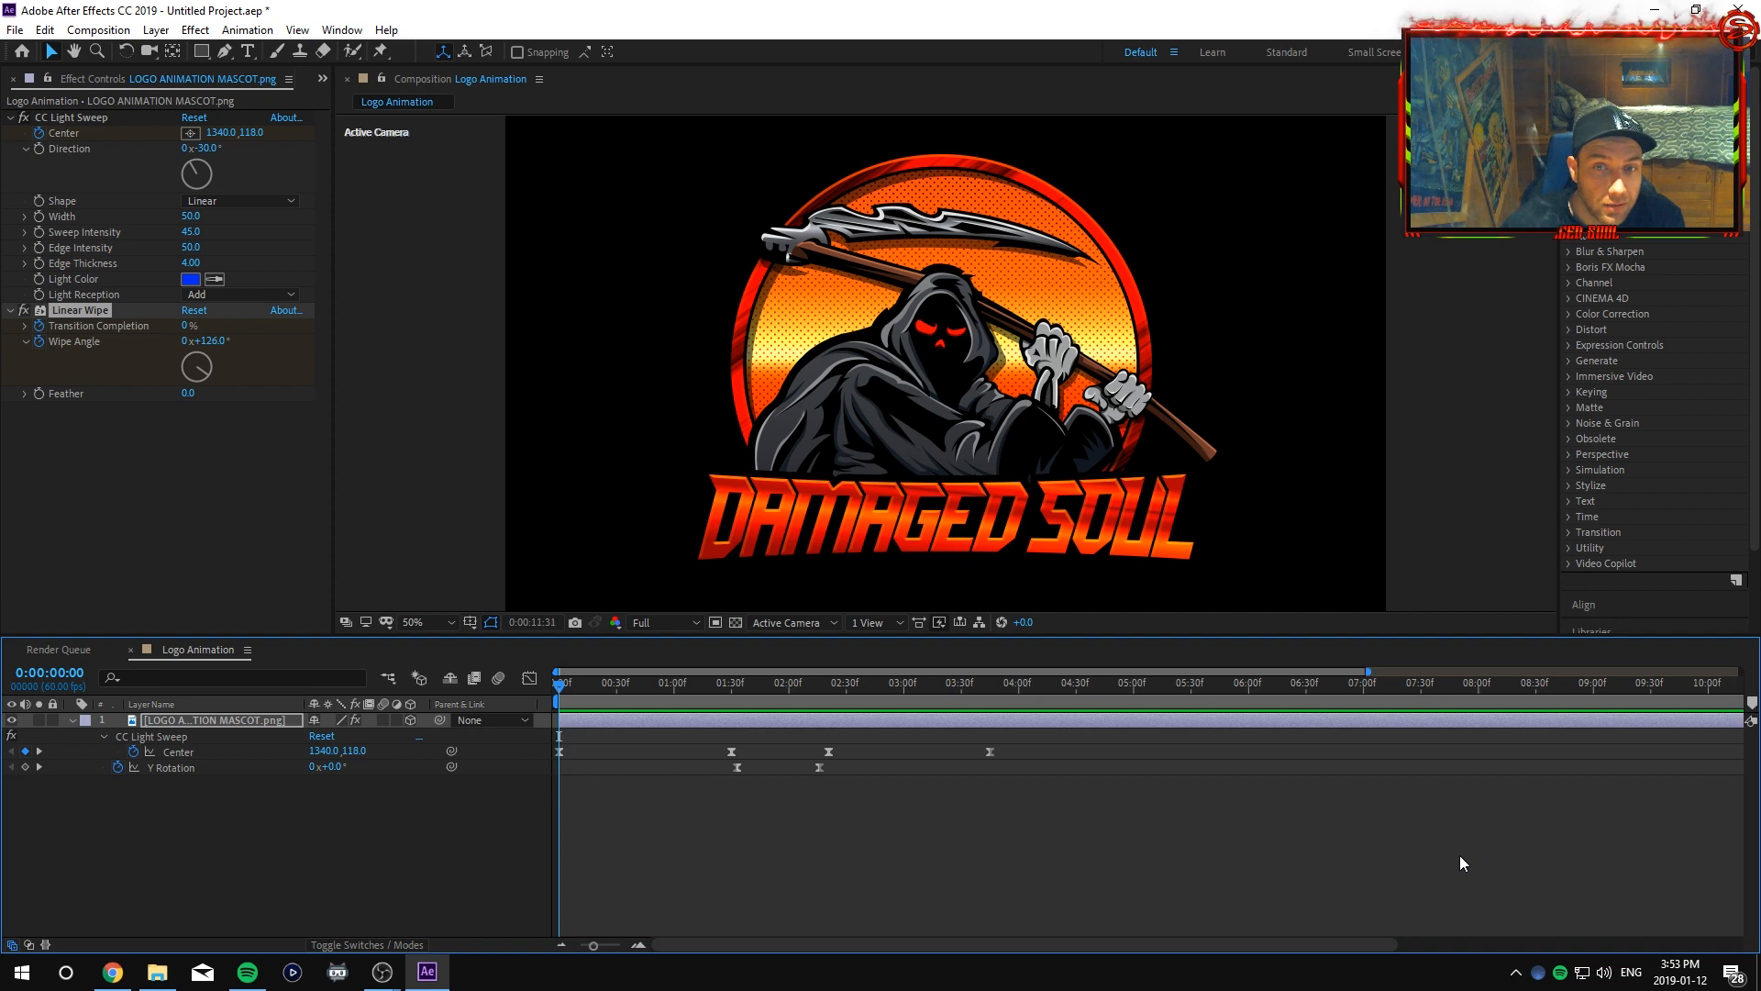
pyautogui.press('space')
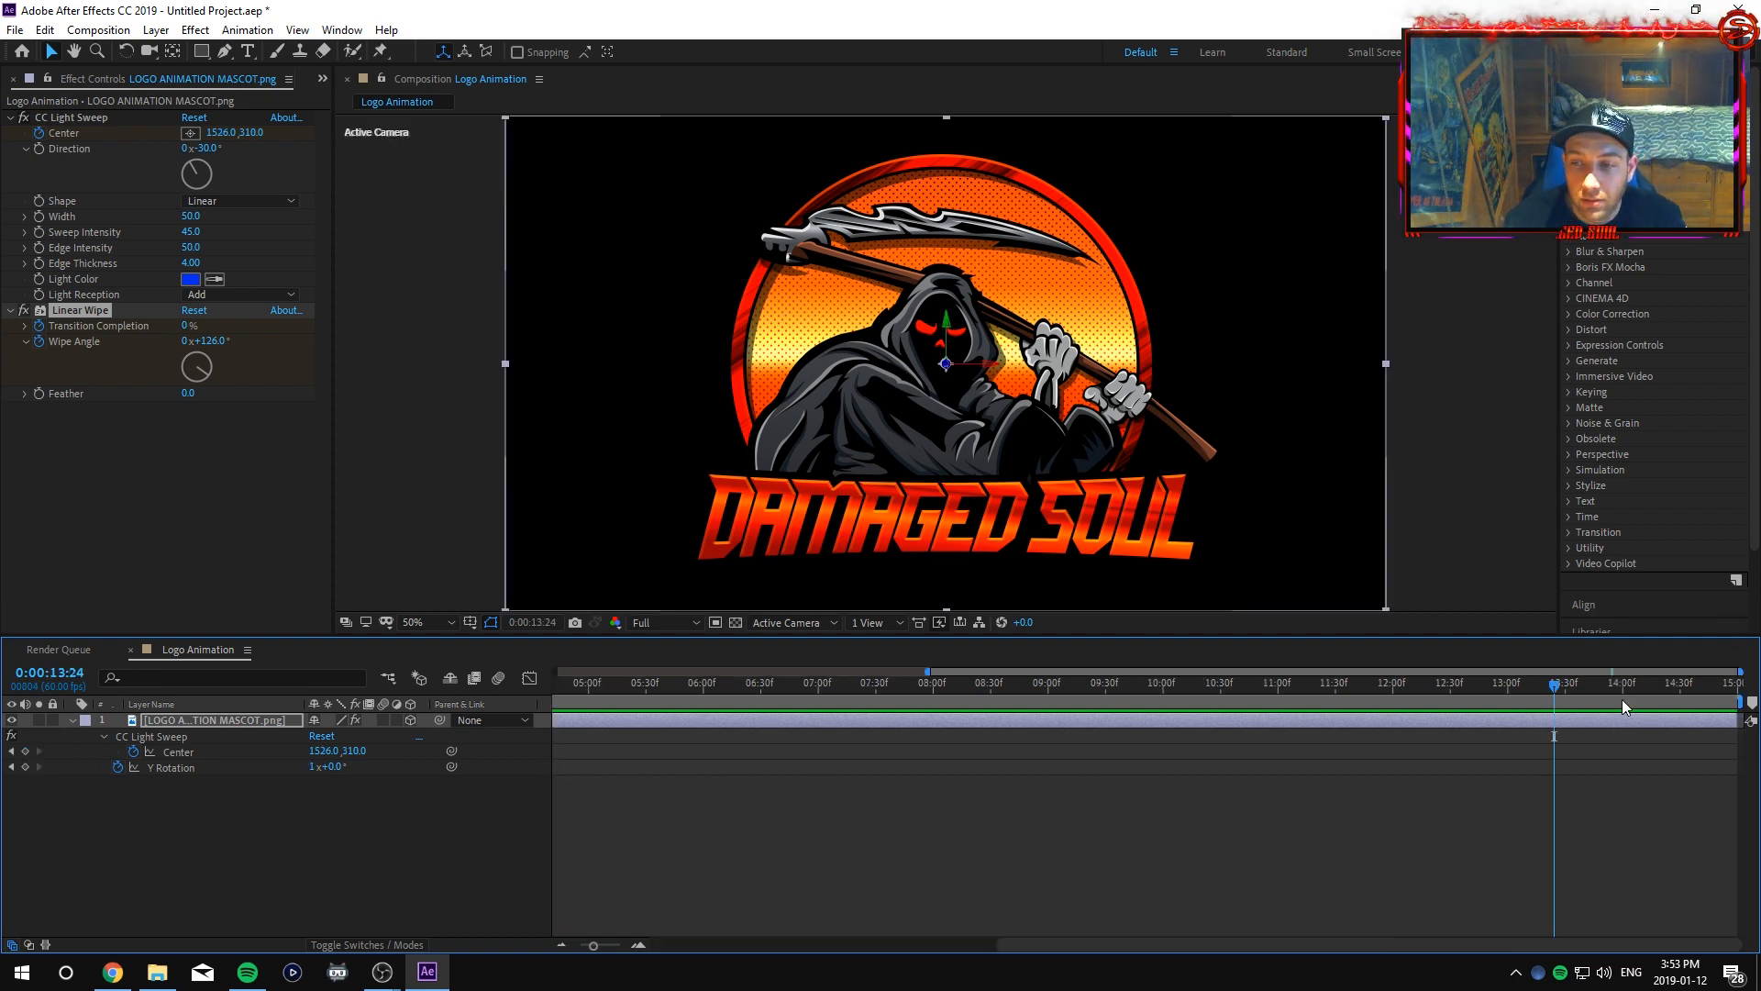
pyautogui.moveTo(1556, 685); pyautogui.dragTo(357, 676)
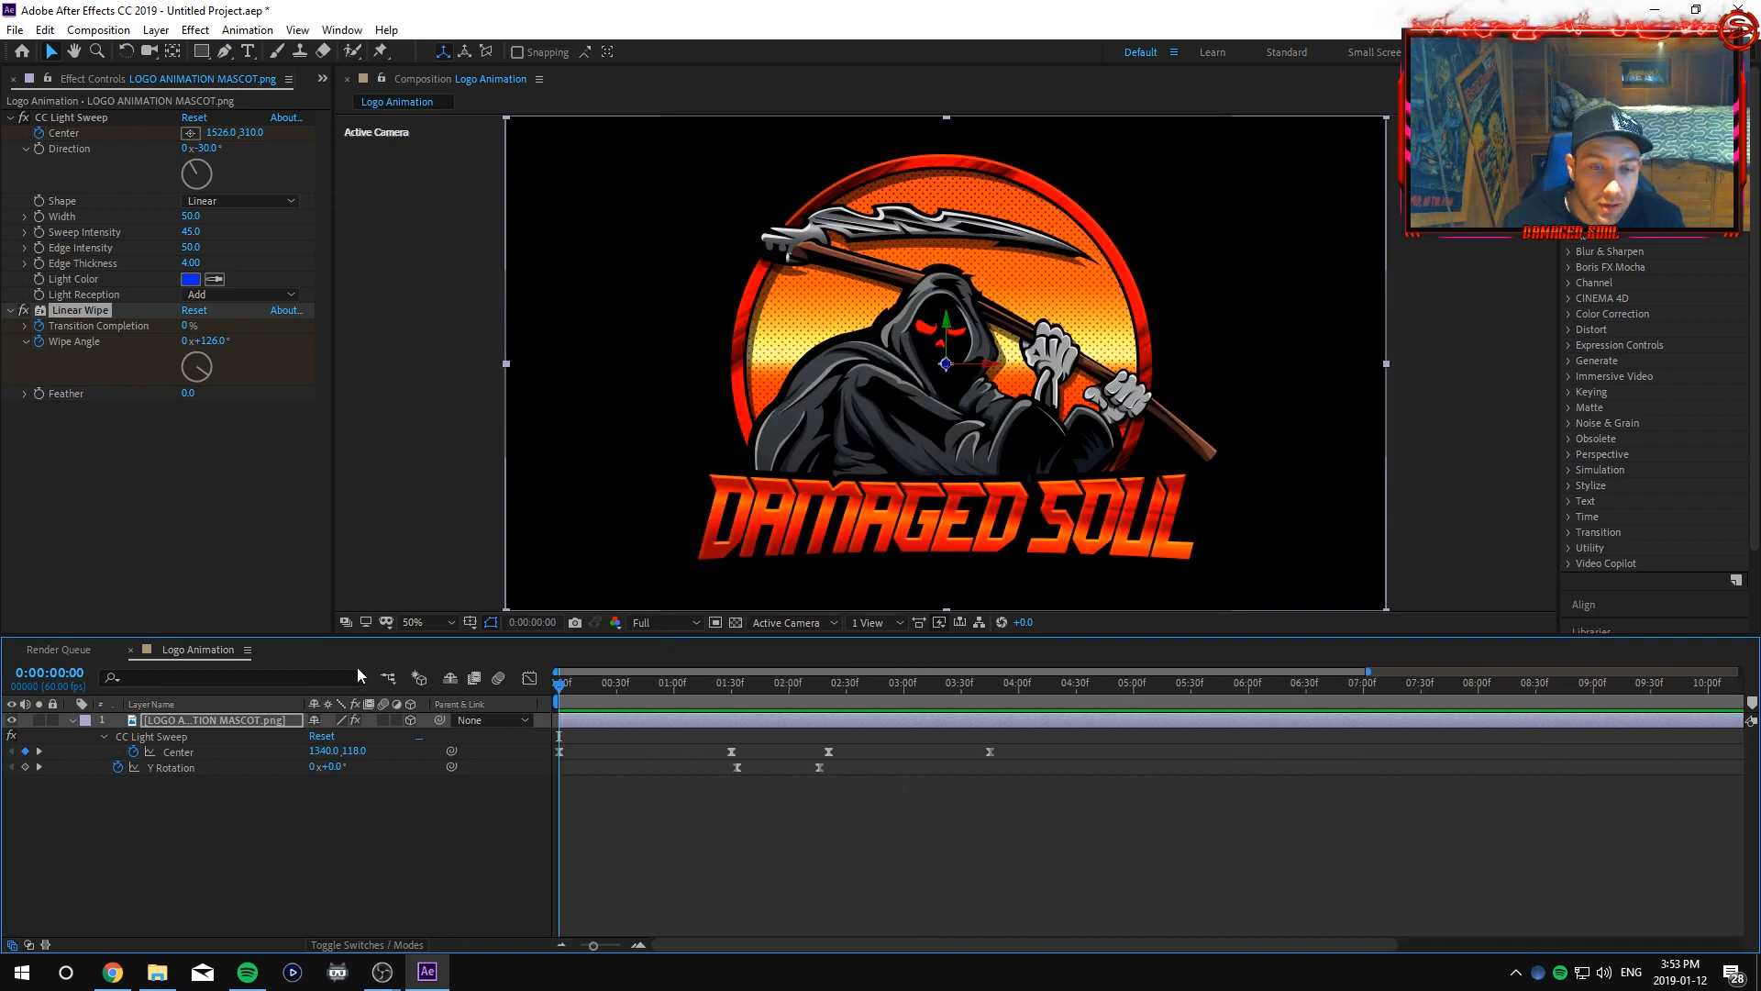
pyautogui.press('space')
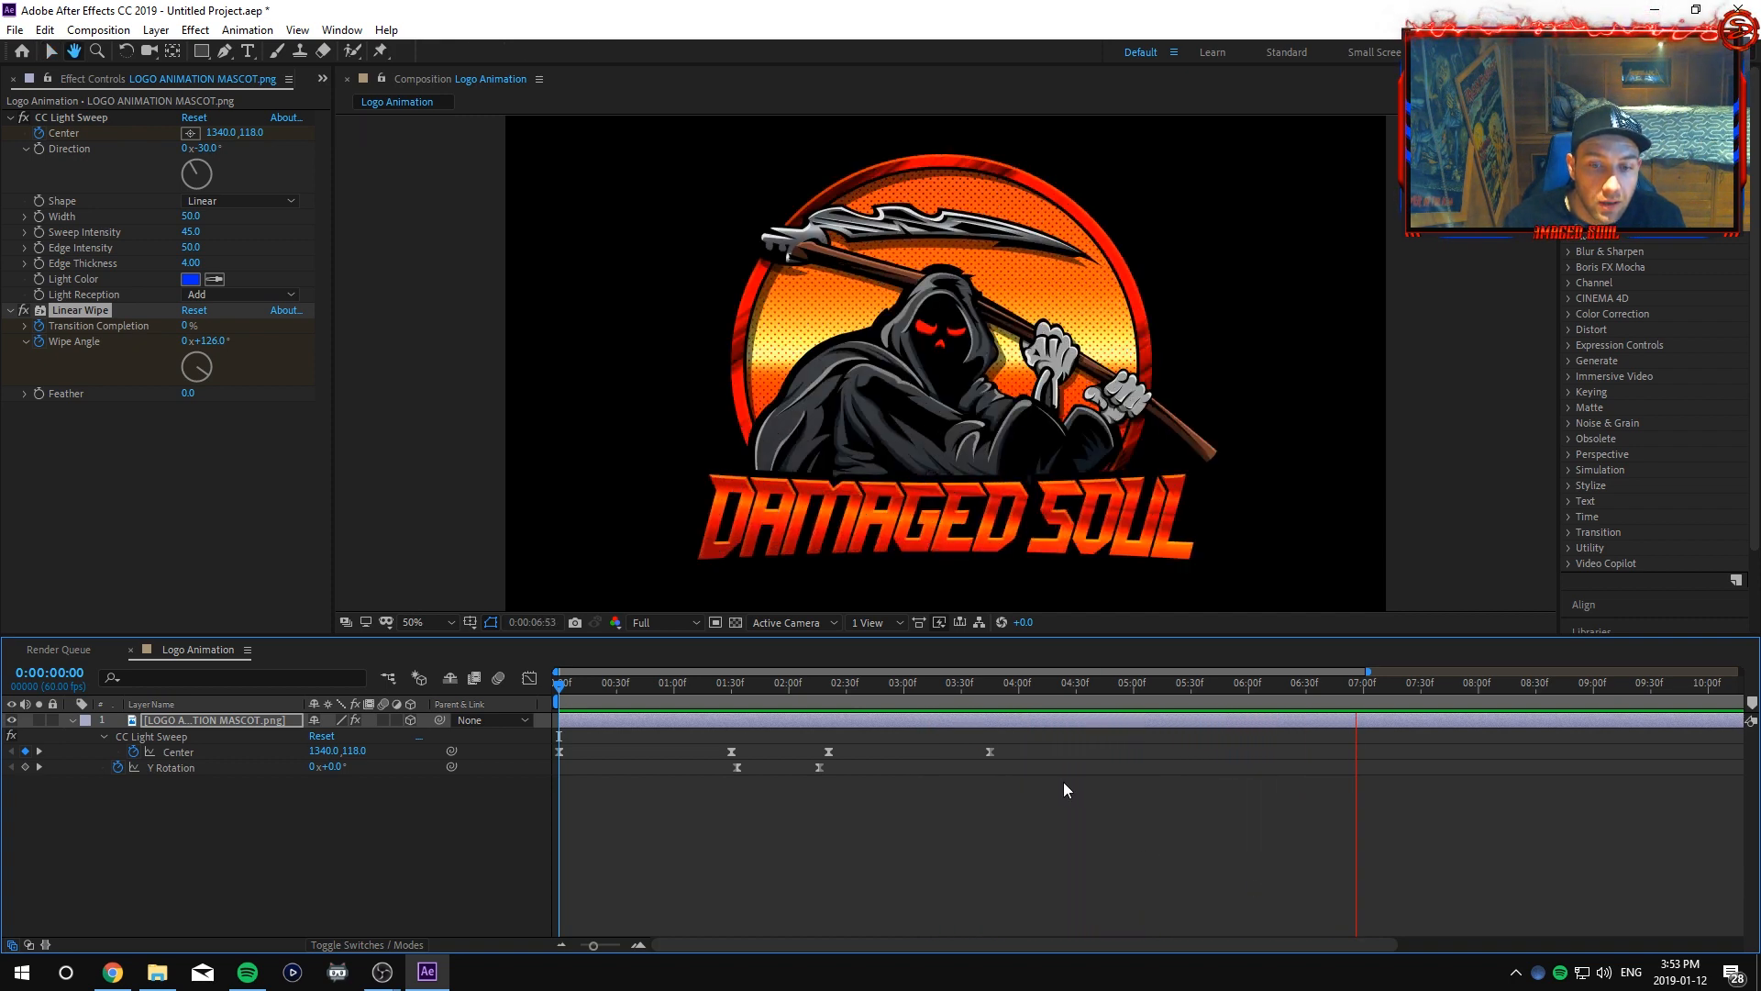
pyautogui.press('space')
# Reveal the logo layer's keyframes and apply Easy Ease to the last two Linear Wipe Transition Completion keyframes.
pyautogui.click(1064, 719)
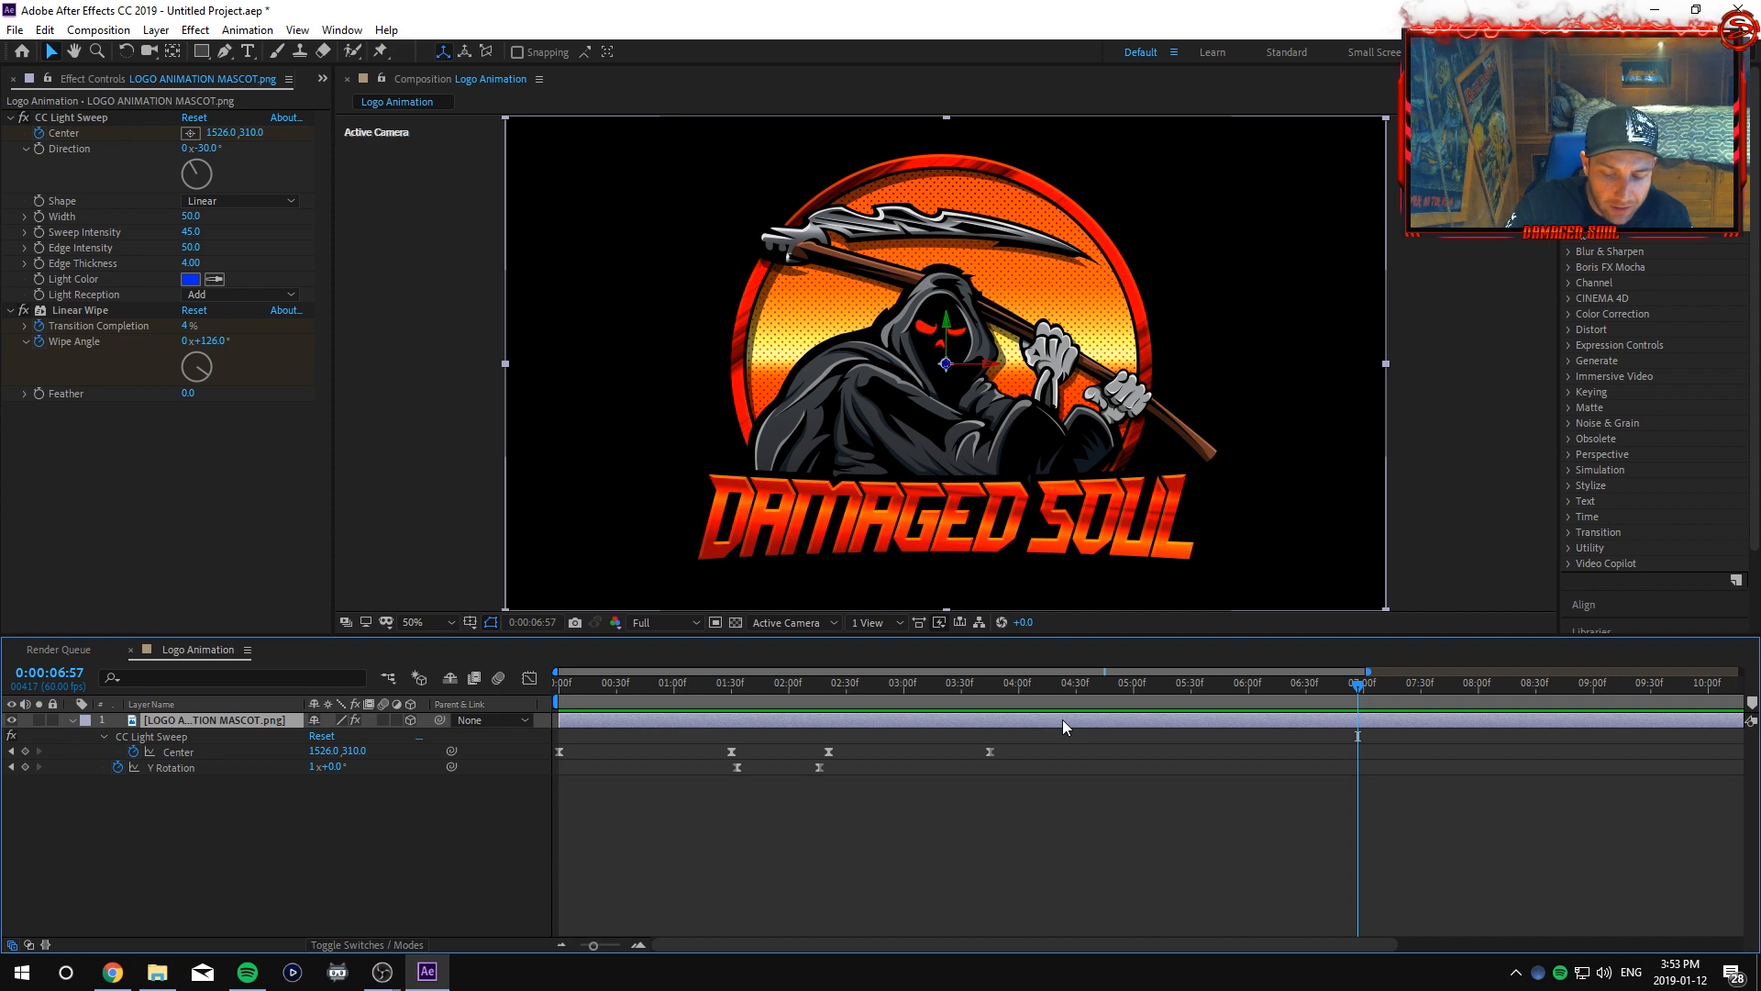
pyautogui.press('u')
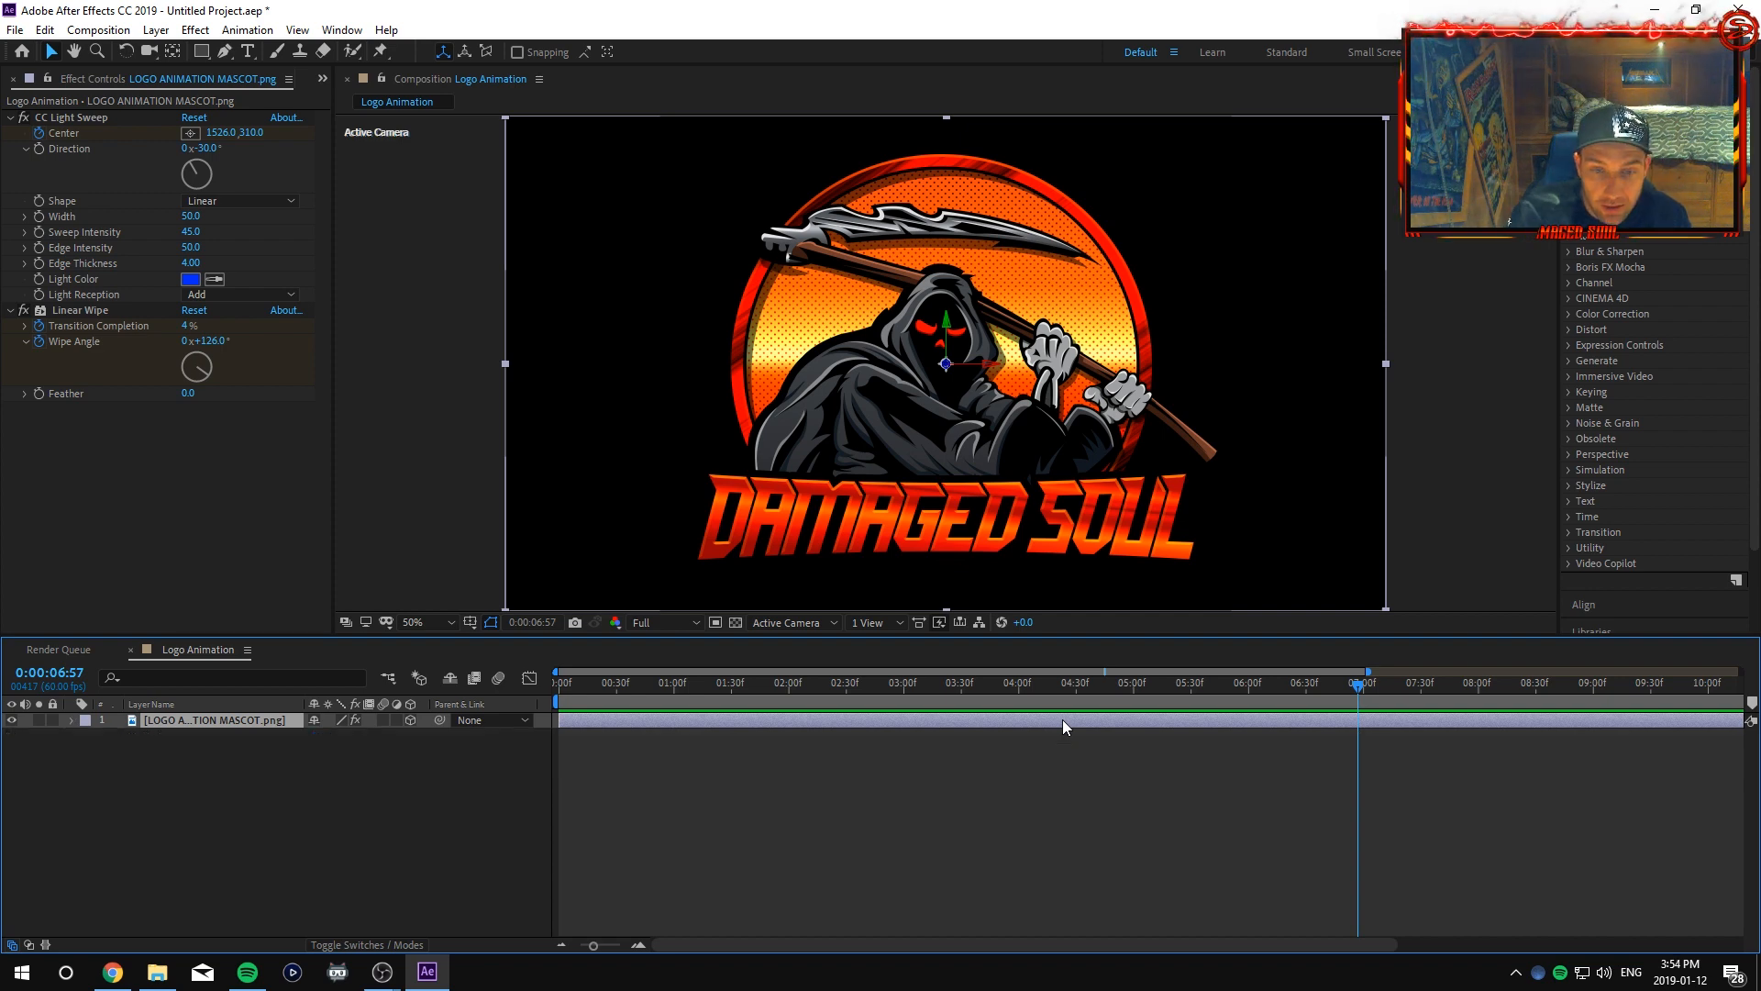
pyautogui.press('u')
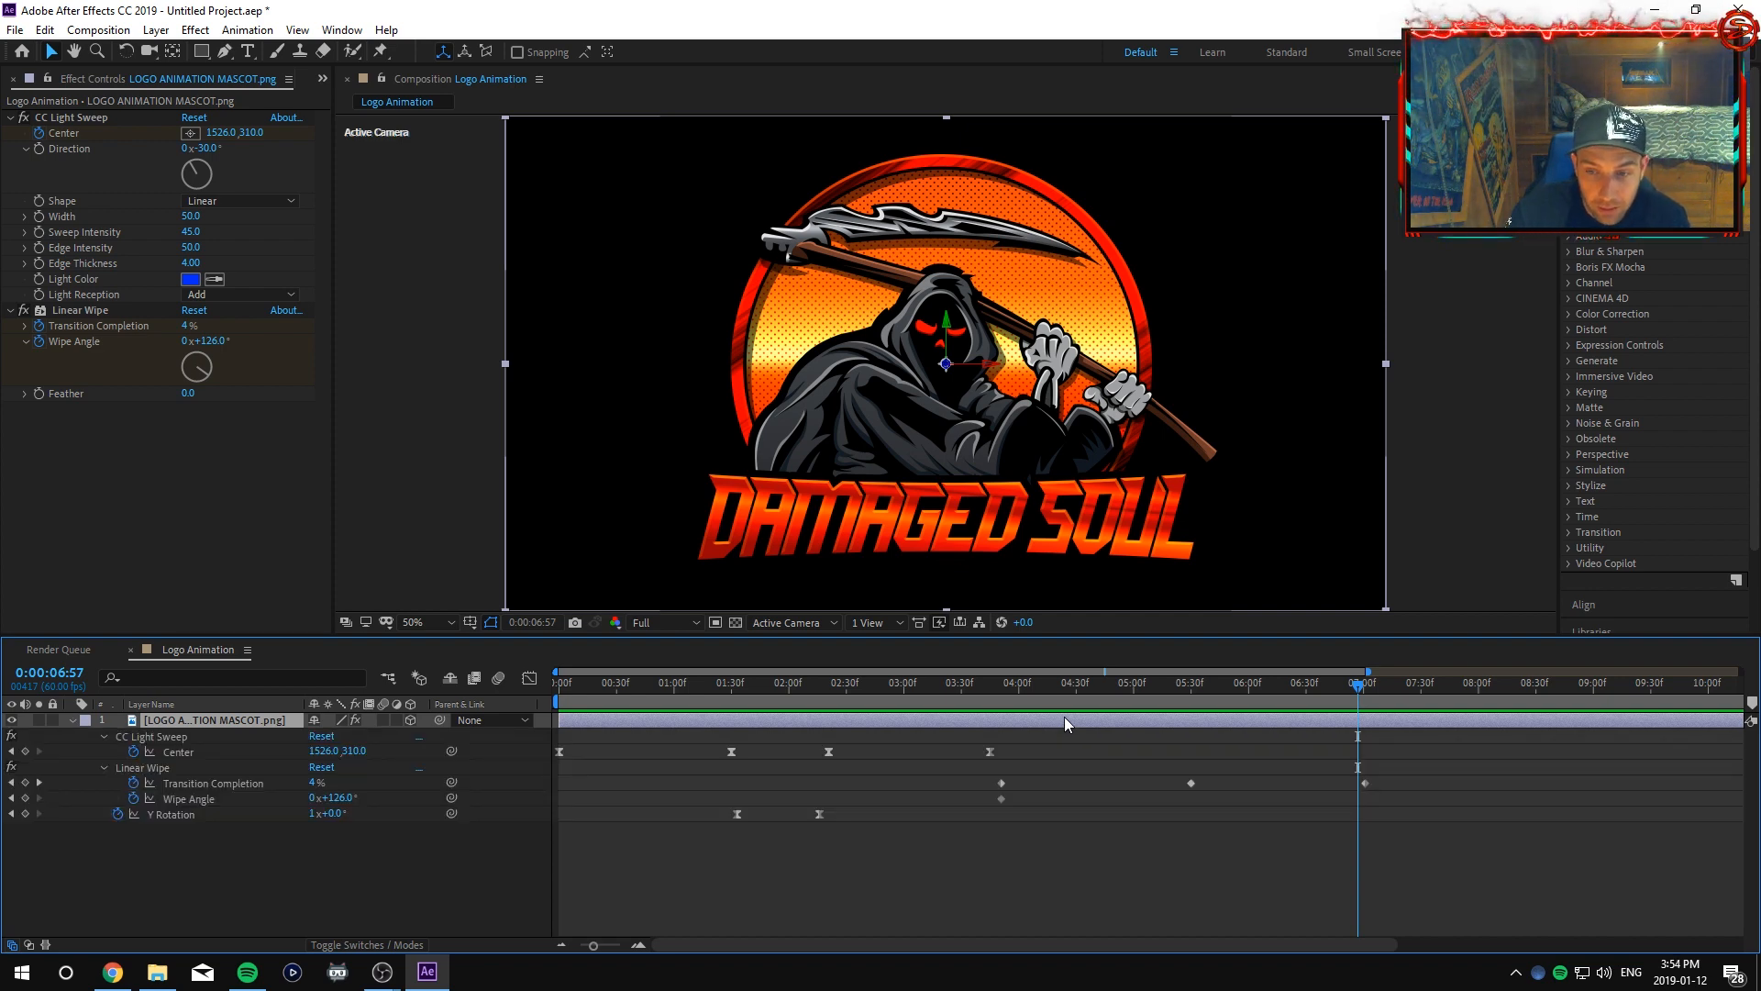
pyautogui.click(1170, 804)
pyautogui.moveTo(1174, 800); pyautogui.dragTo(1387, 758)
pyautogui.rightClick(1365, 783)
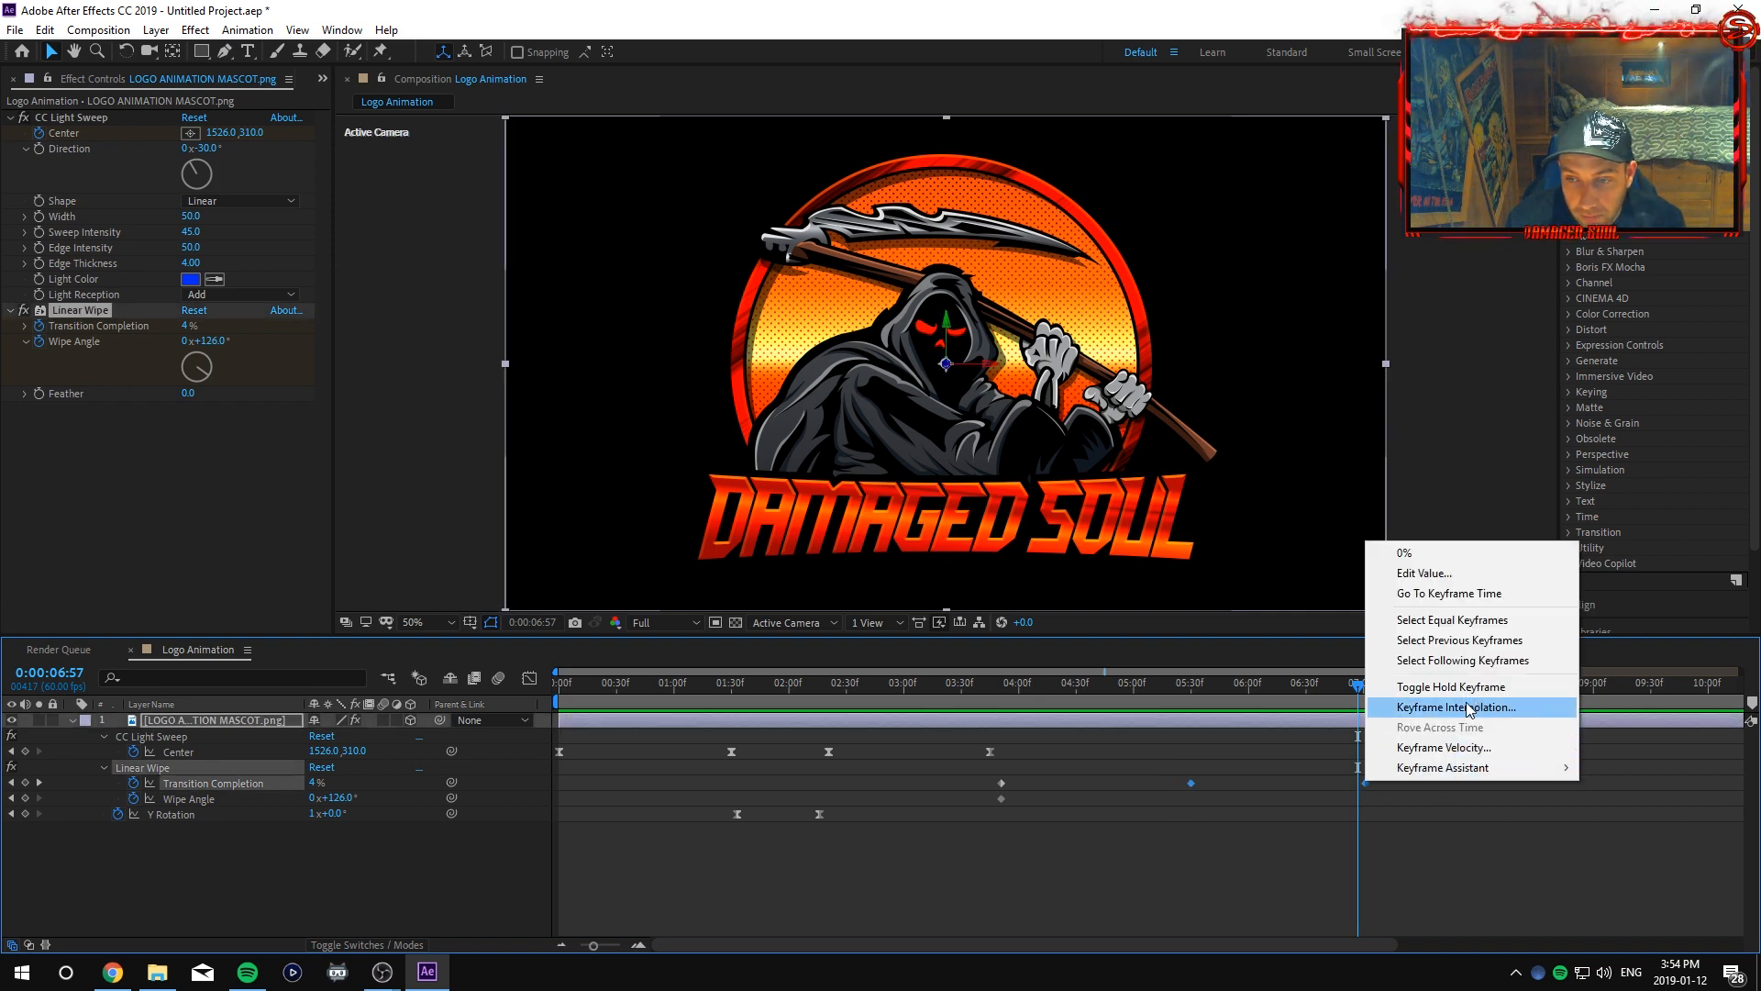
pyautogui.moveTo(1482, 773)
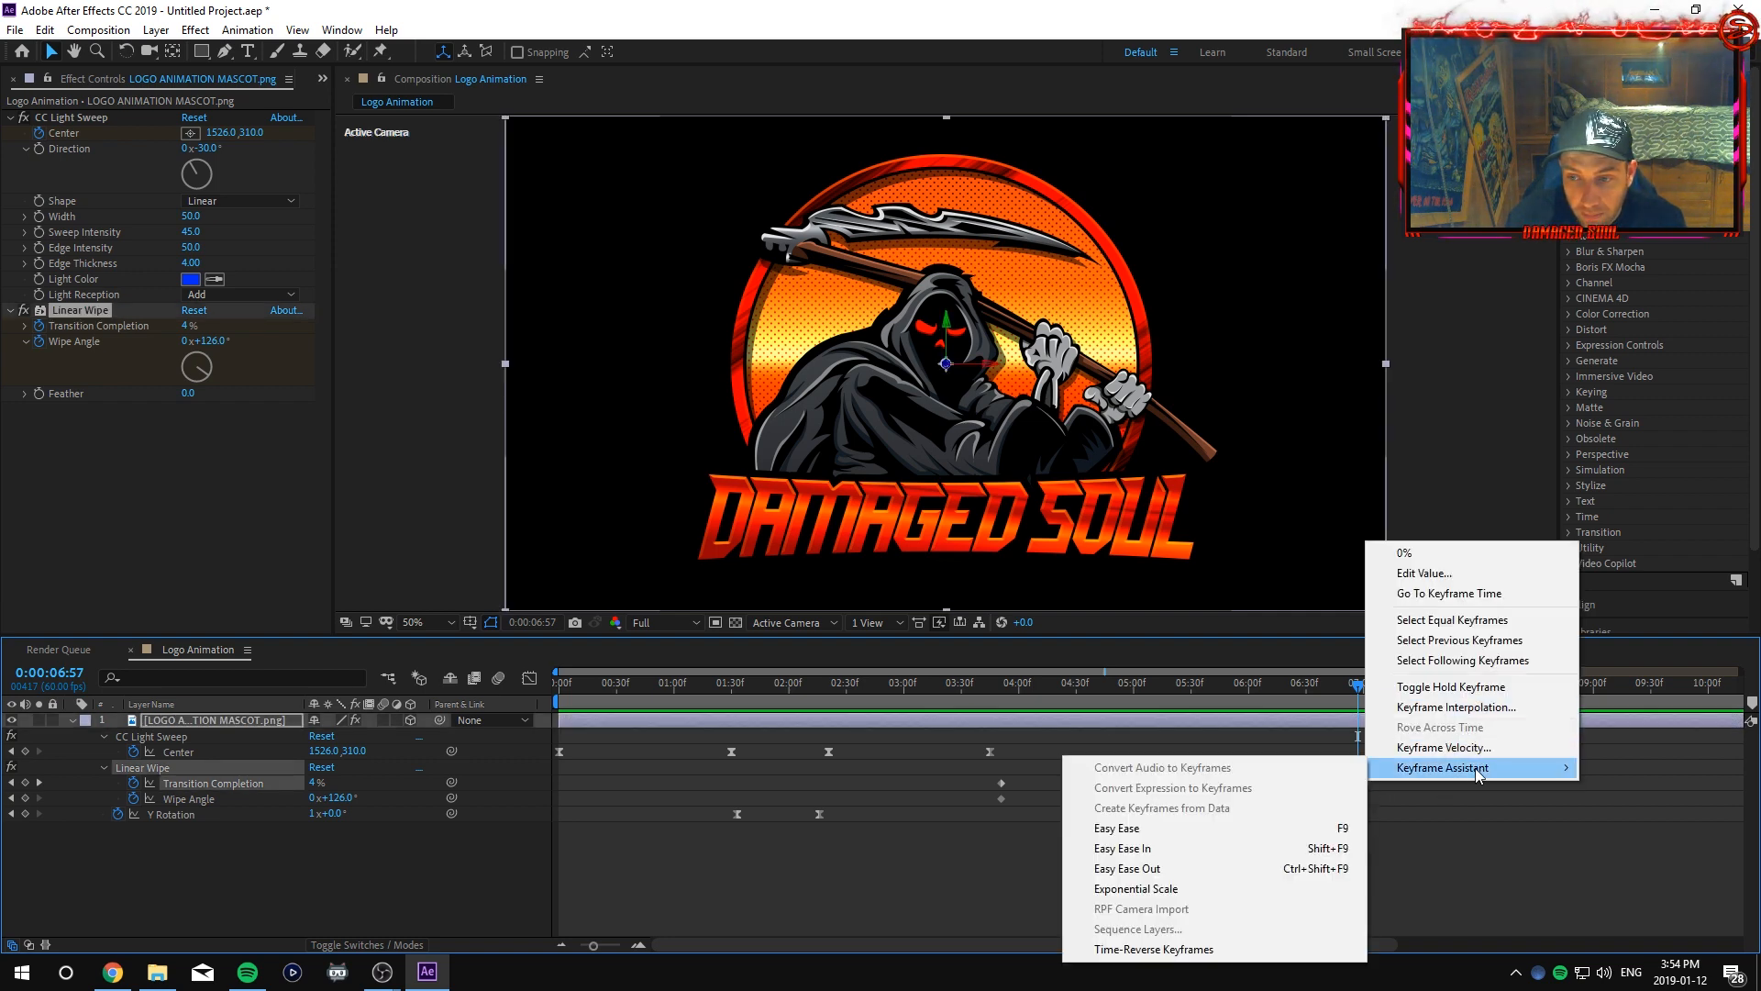
pyautogui.click(1134, 829)
# Shift the last two Transition Completion keyframes earlier to about 0:00:04:23 and 0:00:05:54, and preview the wipe from 0:00:03:03.
pyautogui.moveTo(1182, 785); pyautogui.dragTo(1062, 787)
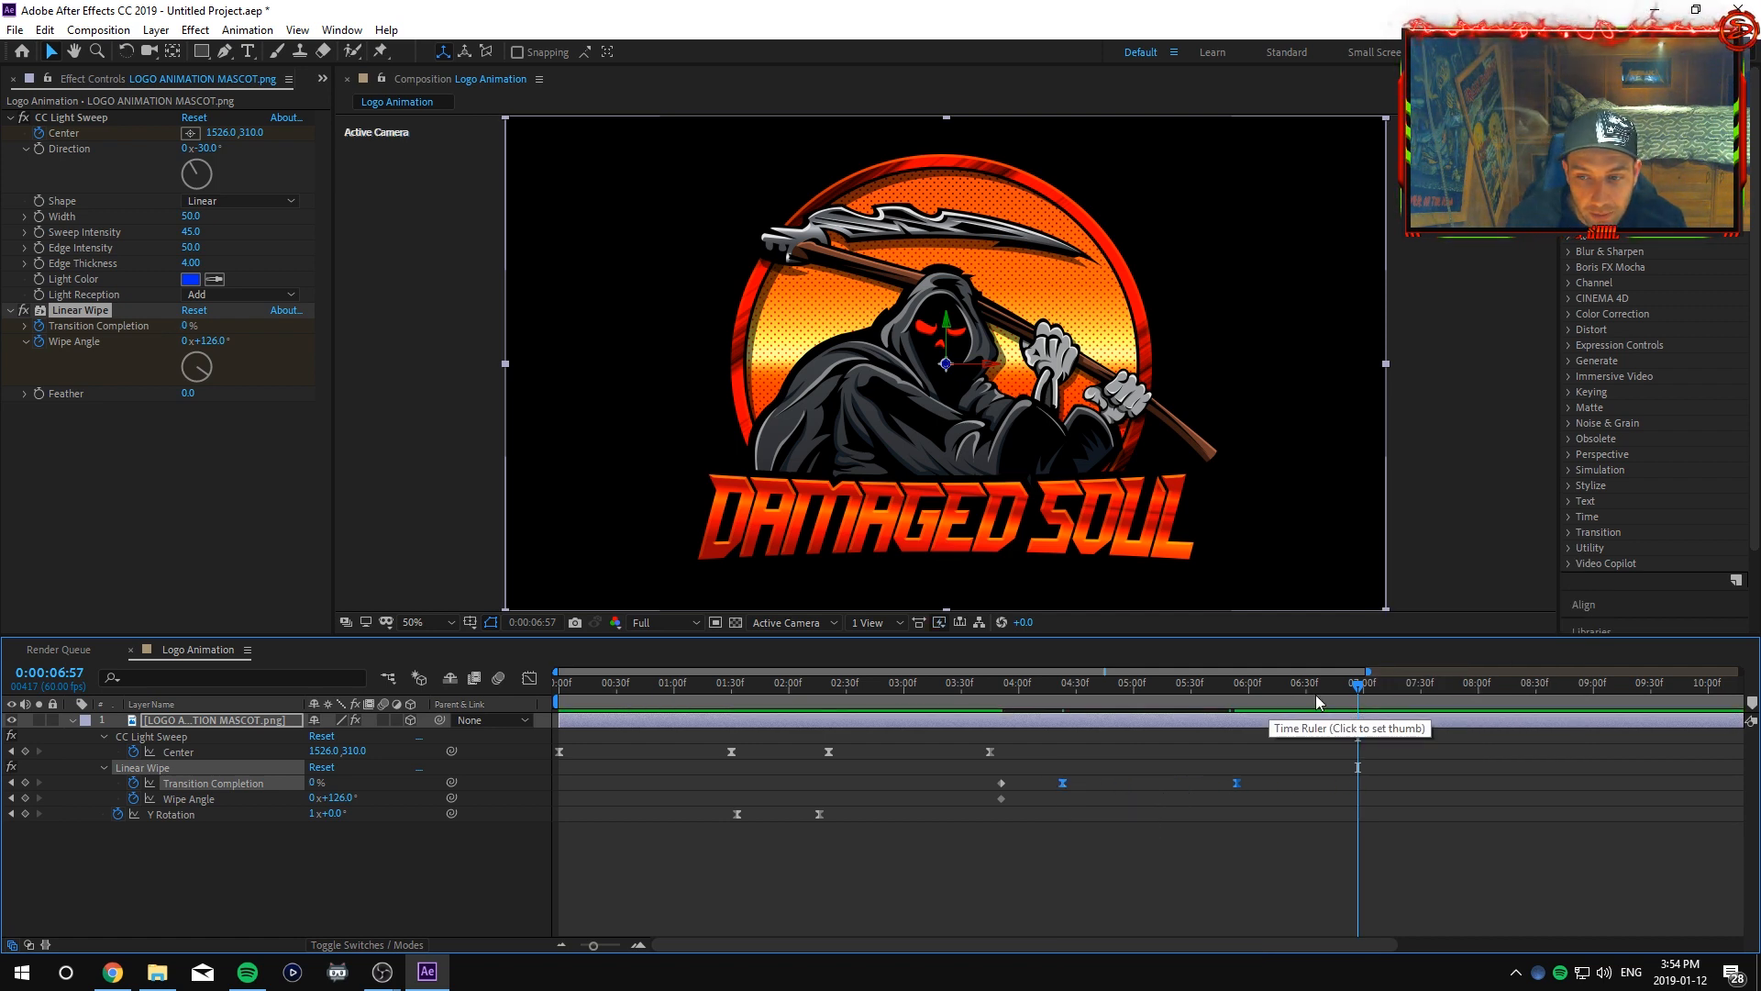
pyautogui.moveTo(1358, 688); pyautogui.dragTo(909, 703)
pyautogui.press('space')
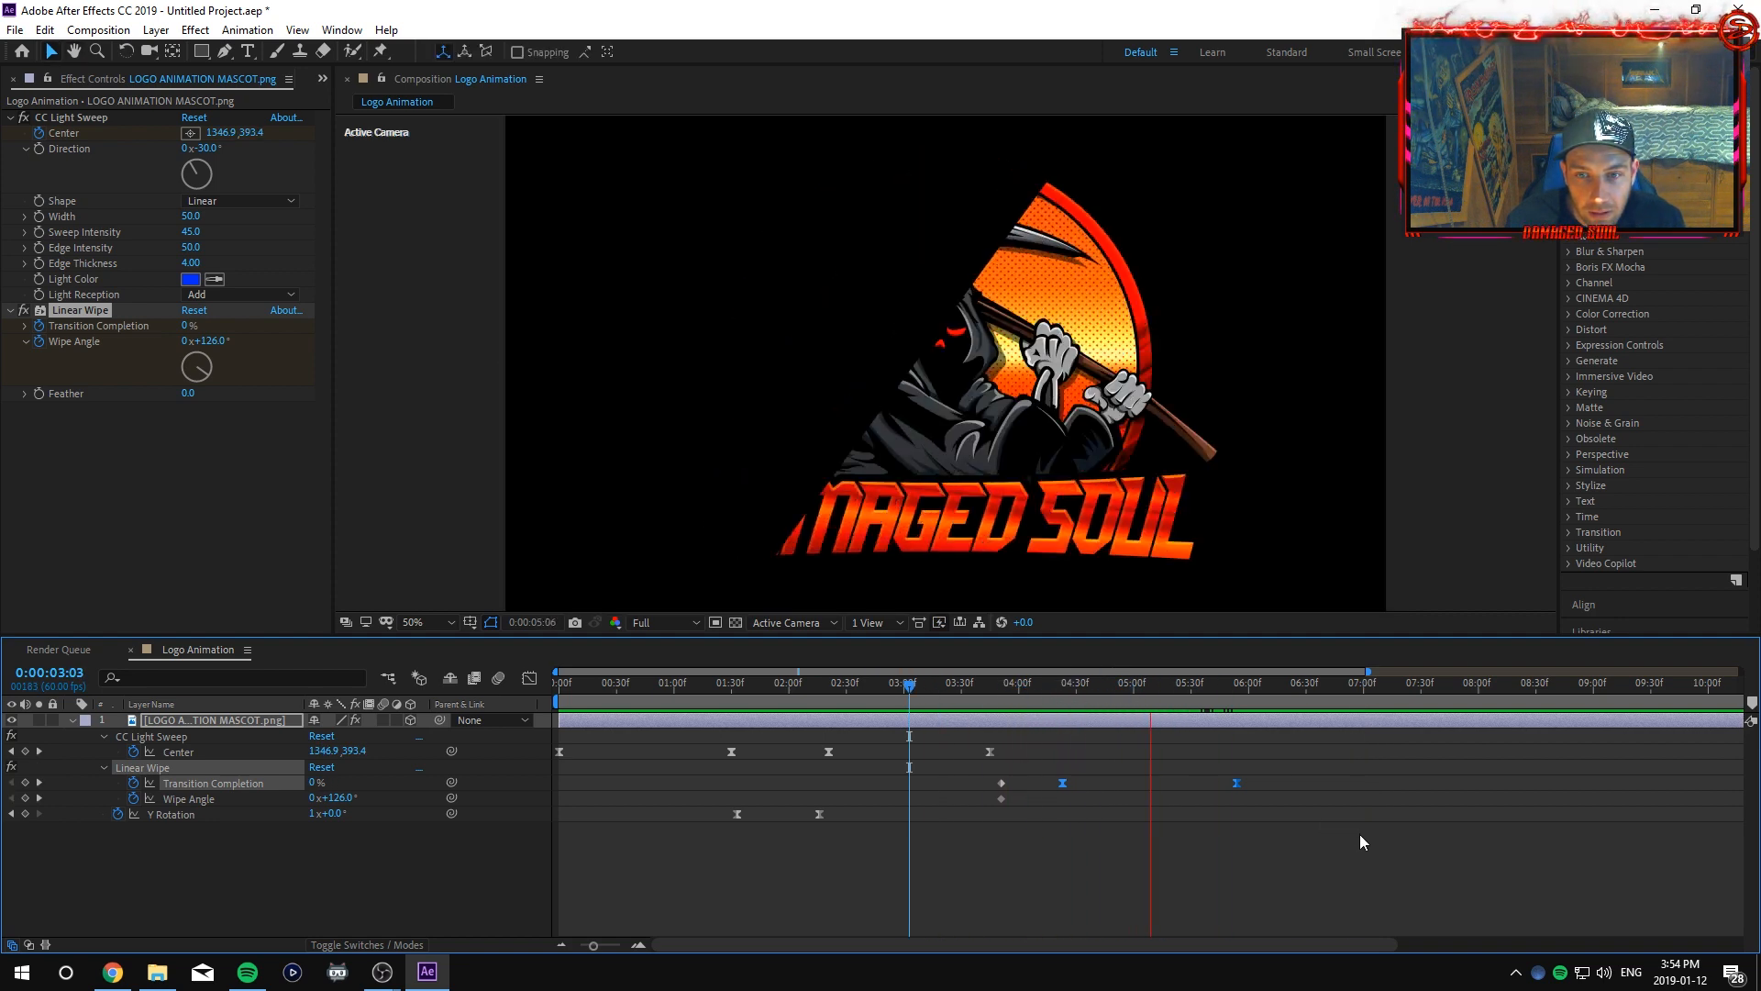
pyautogui.press('space')
# Move the middle Transition Completion keyframe to about 0:00:04:47 and preview the wipe from 0:00:03:48.
pyautogui.moveTo(1064, 786); pyautogui.dragTo(1110, 787)
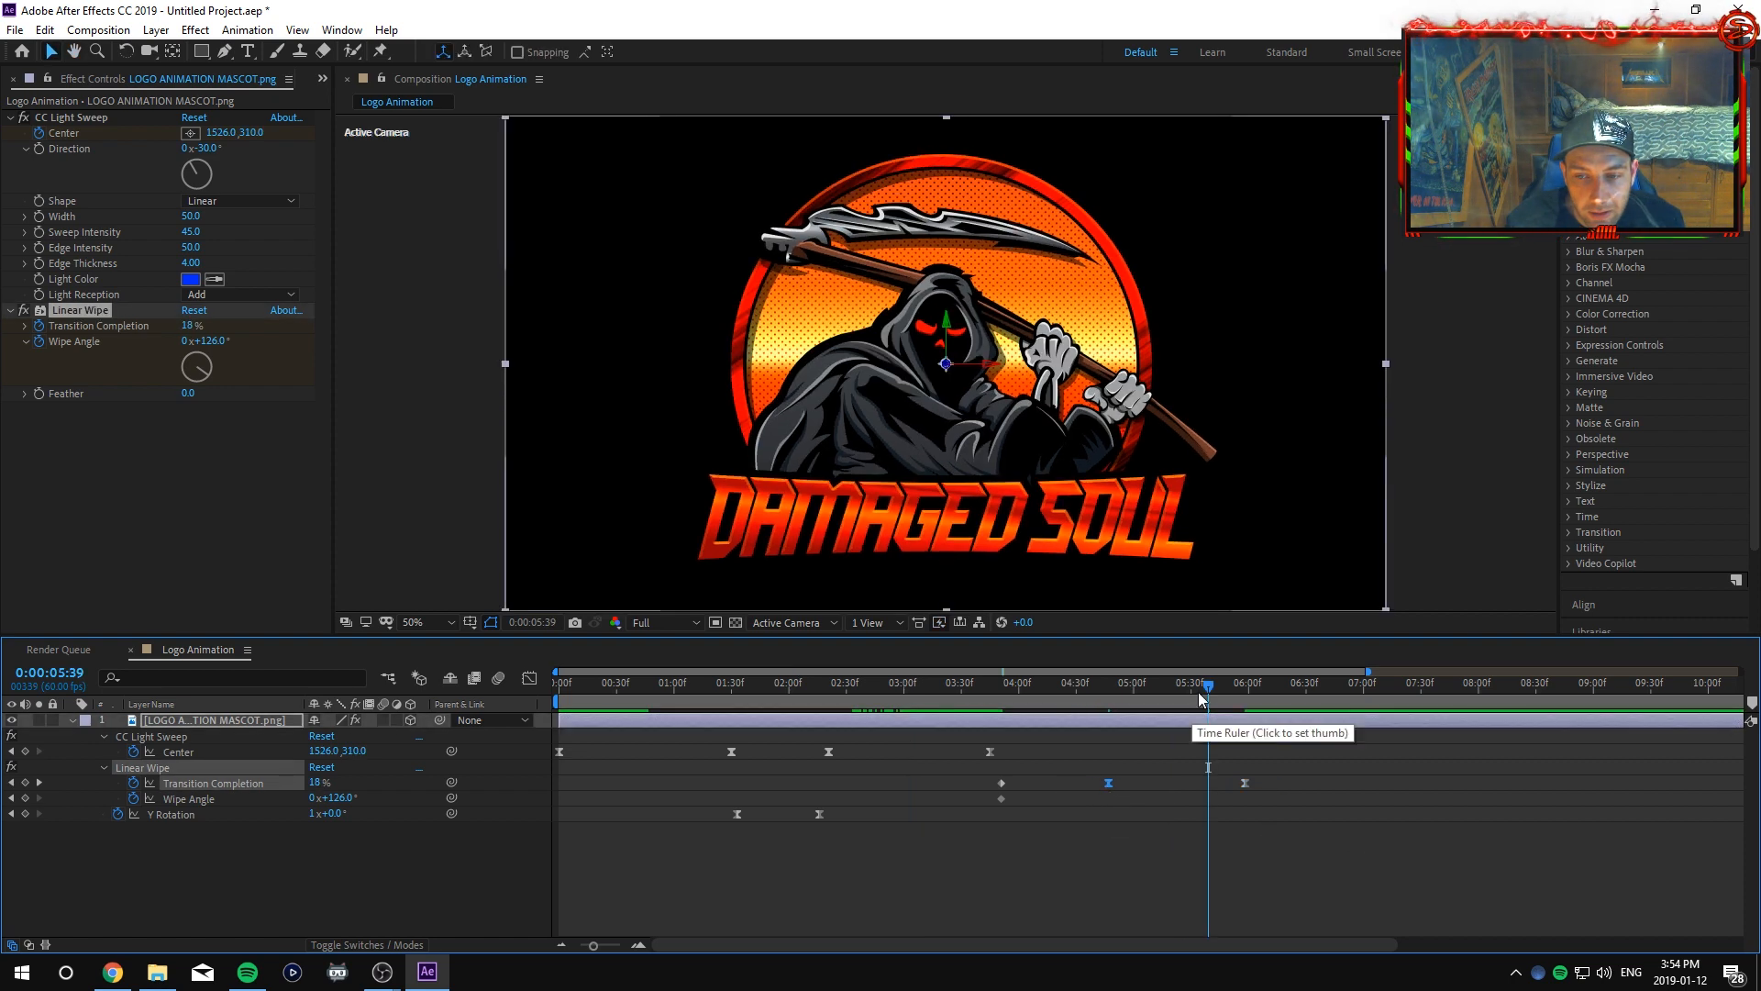
pyautogui.moveTo(1208, 688); pyautogui.dragTo(996, 709)
pyautogui.press('space')
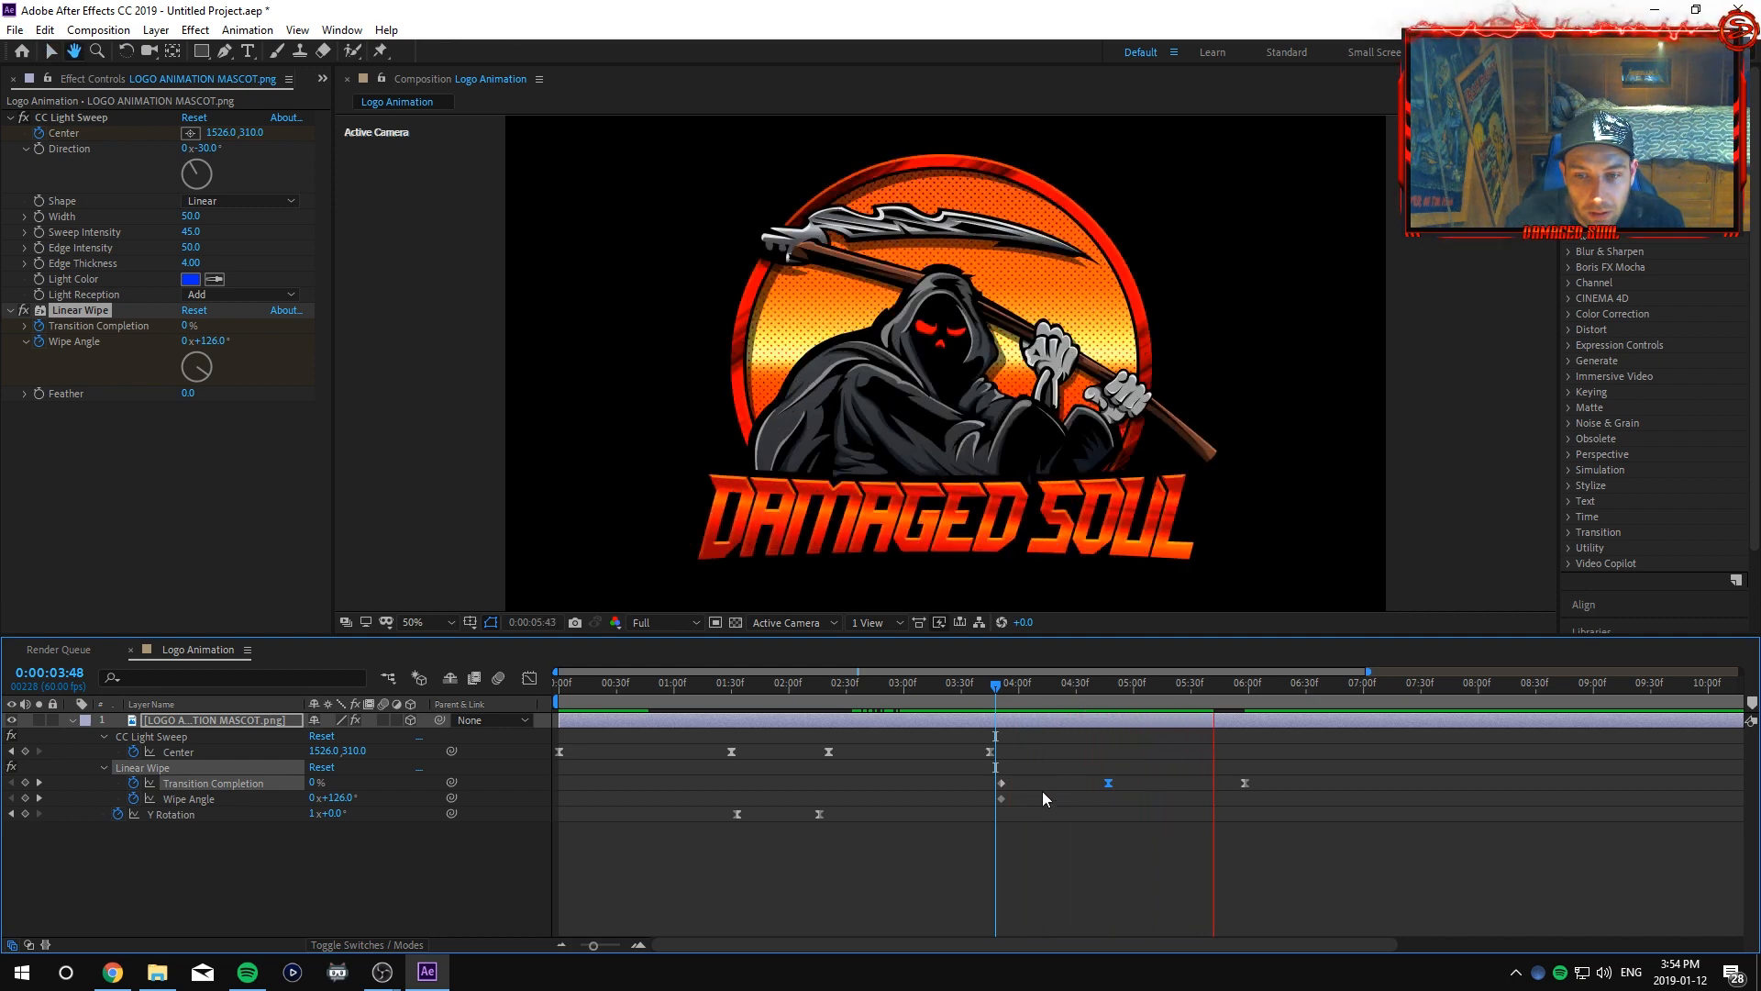
pyautogui.press('space')
# Apply Easy Ease to the first Transition Completion keyframe of the Linear Wipe.
pyautogui.rightClick(999, 783)
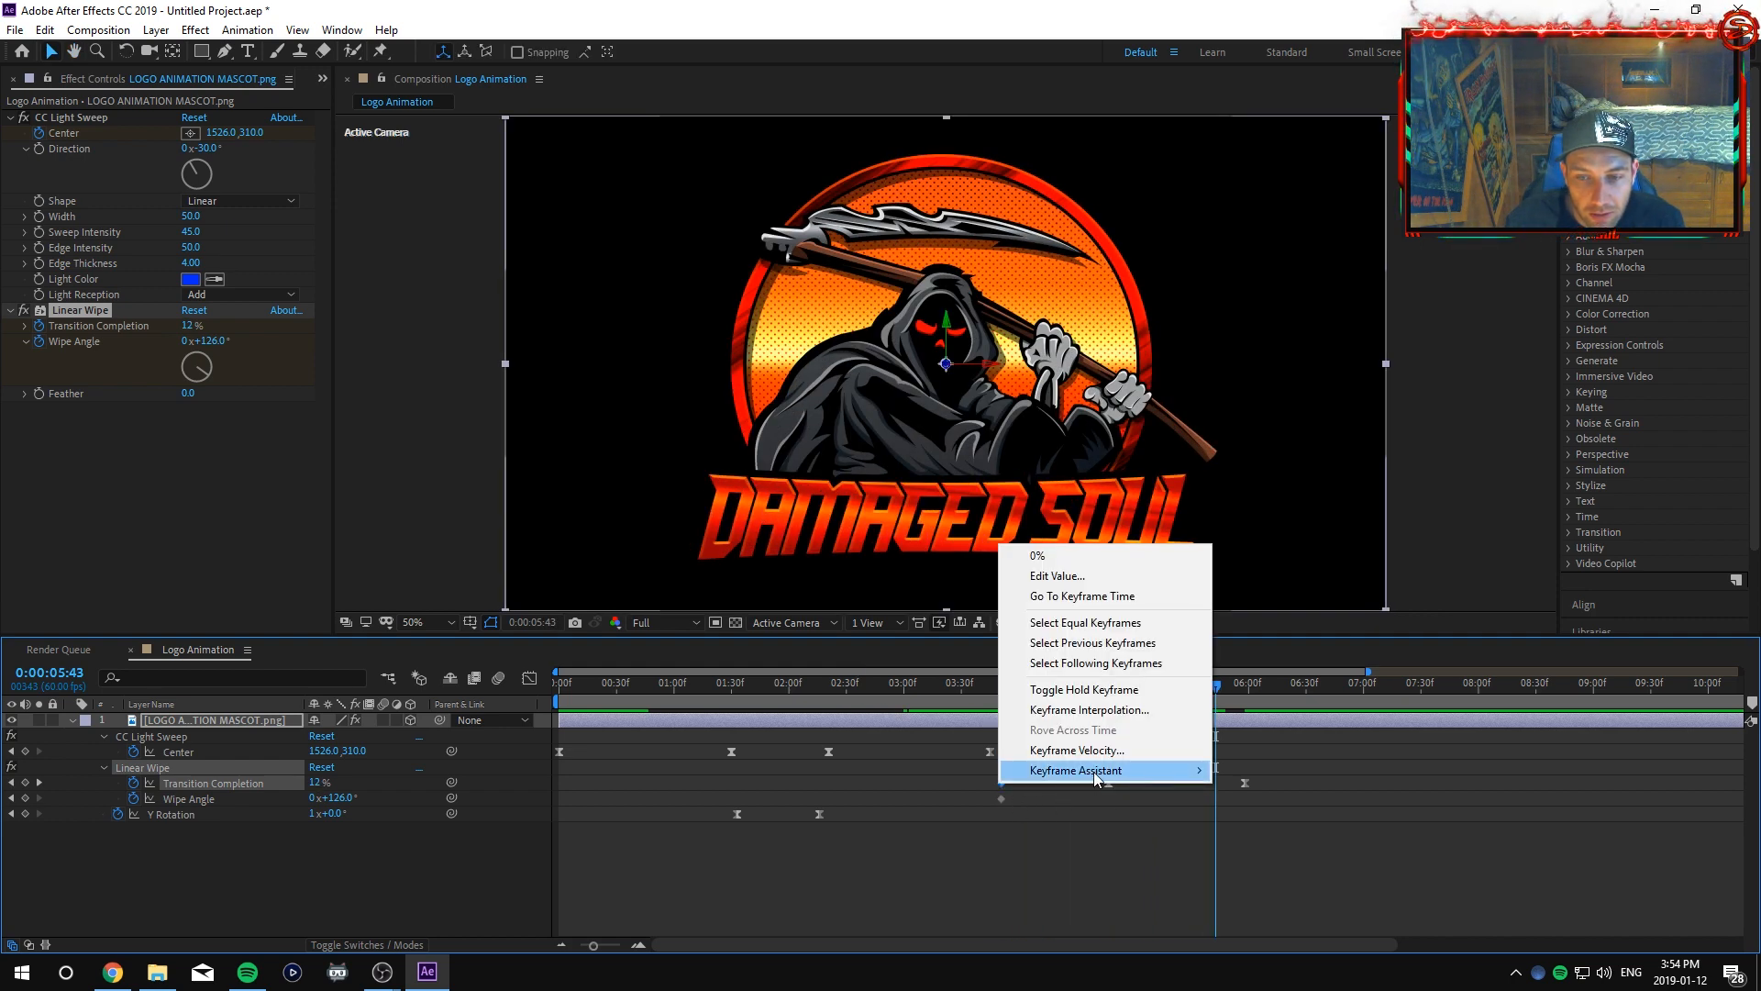
pyautogui.moveTo(1101, 773)
pyautogui.click(1266, 833)
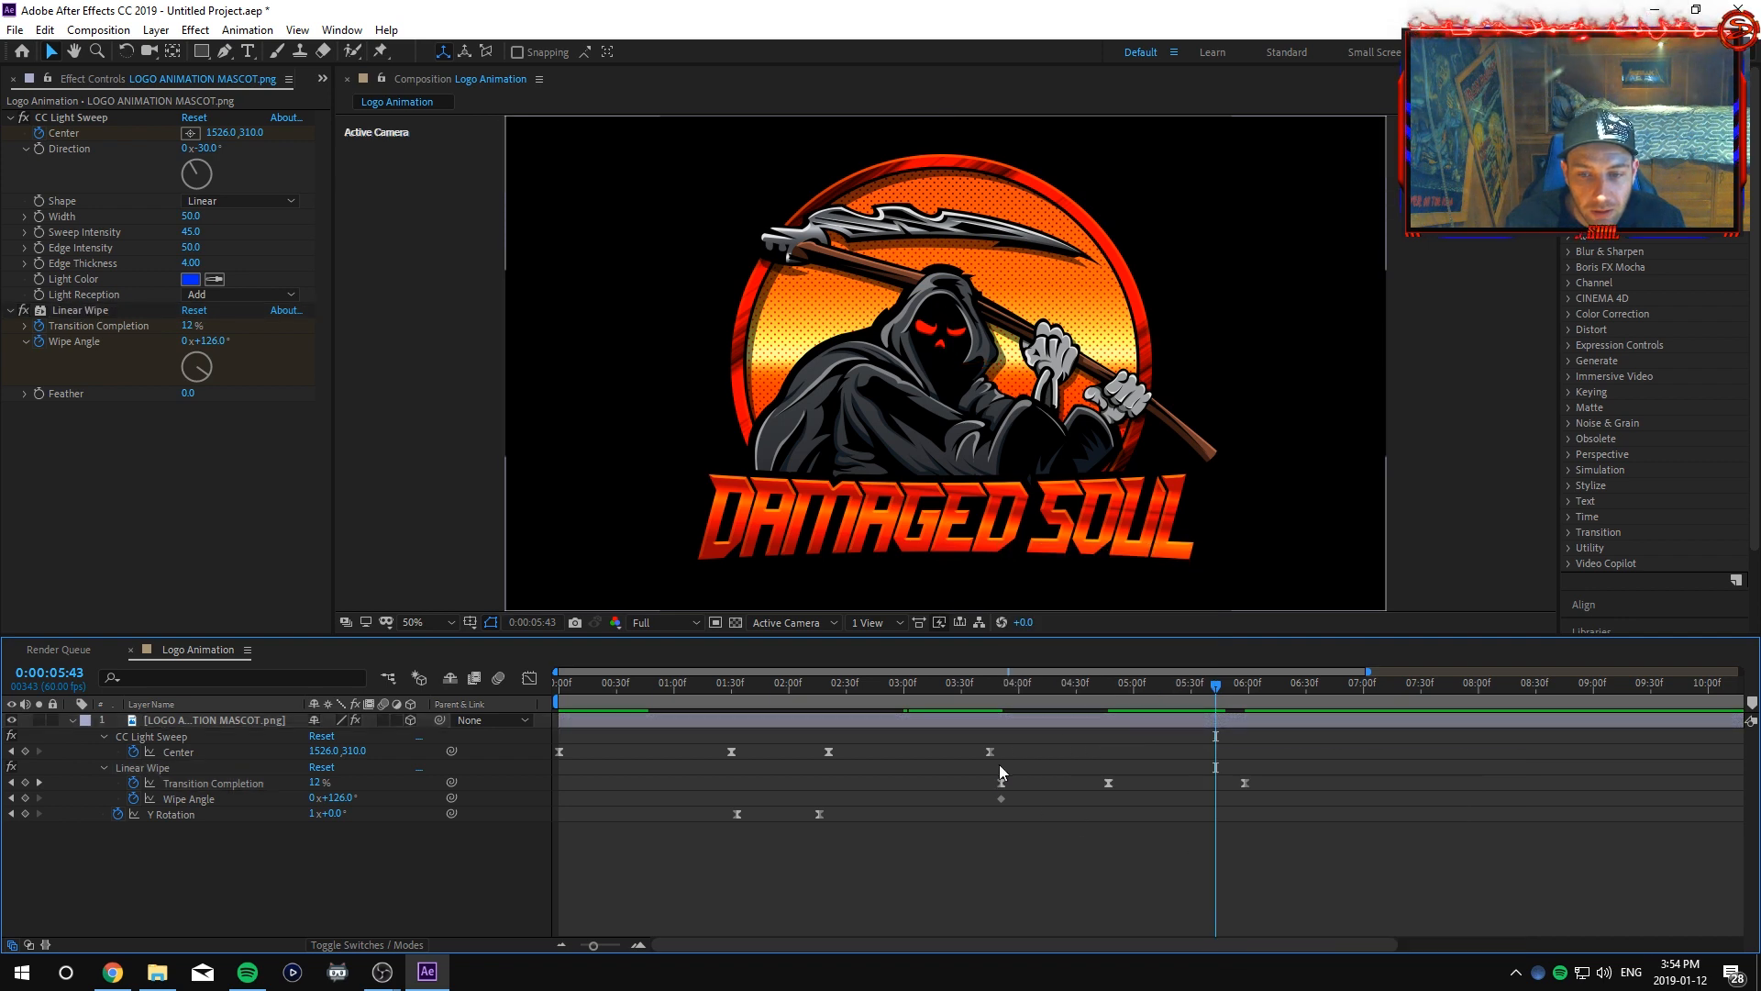
# In the Graph Editor, lengthen the Transition Completion keyframes' ease handles to give the wipe-out and wipe-in sharper speed peaks.
pyautogui.moveTo(992, 768); pyautogui.dragTo(1262, 783)
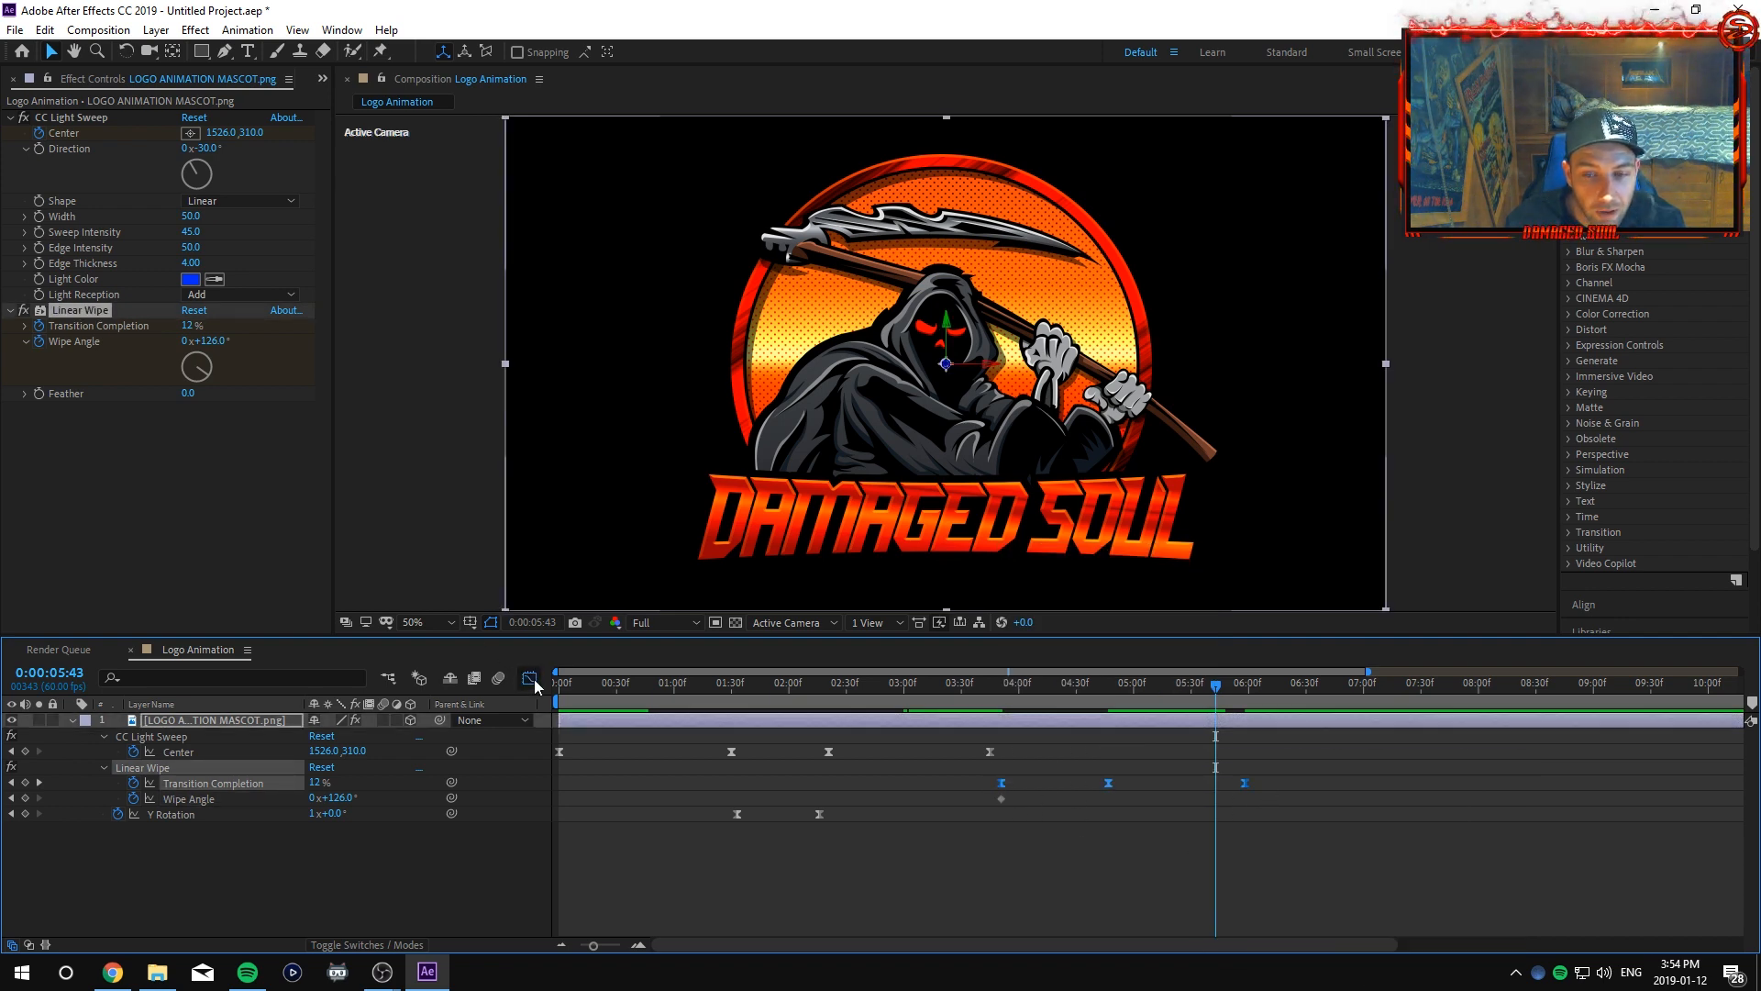
pyautogui.click(529, 677)
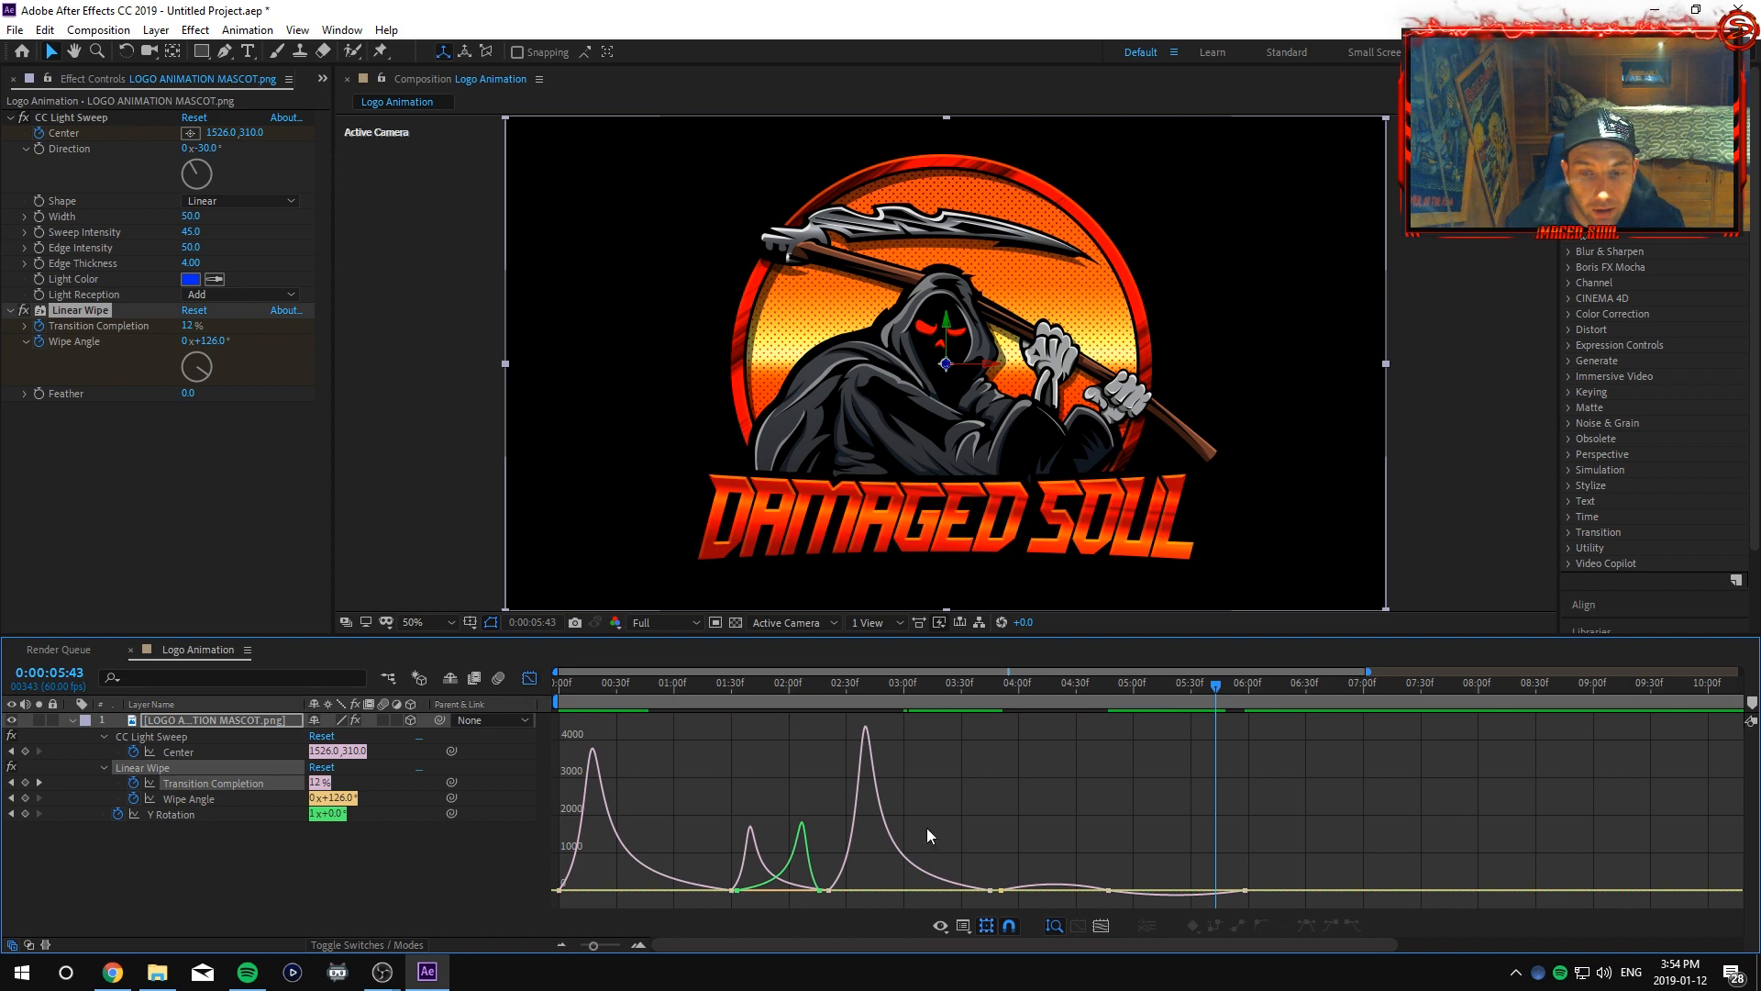
pyautogui.click(1244, 891)
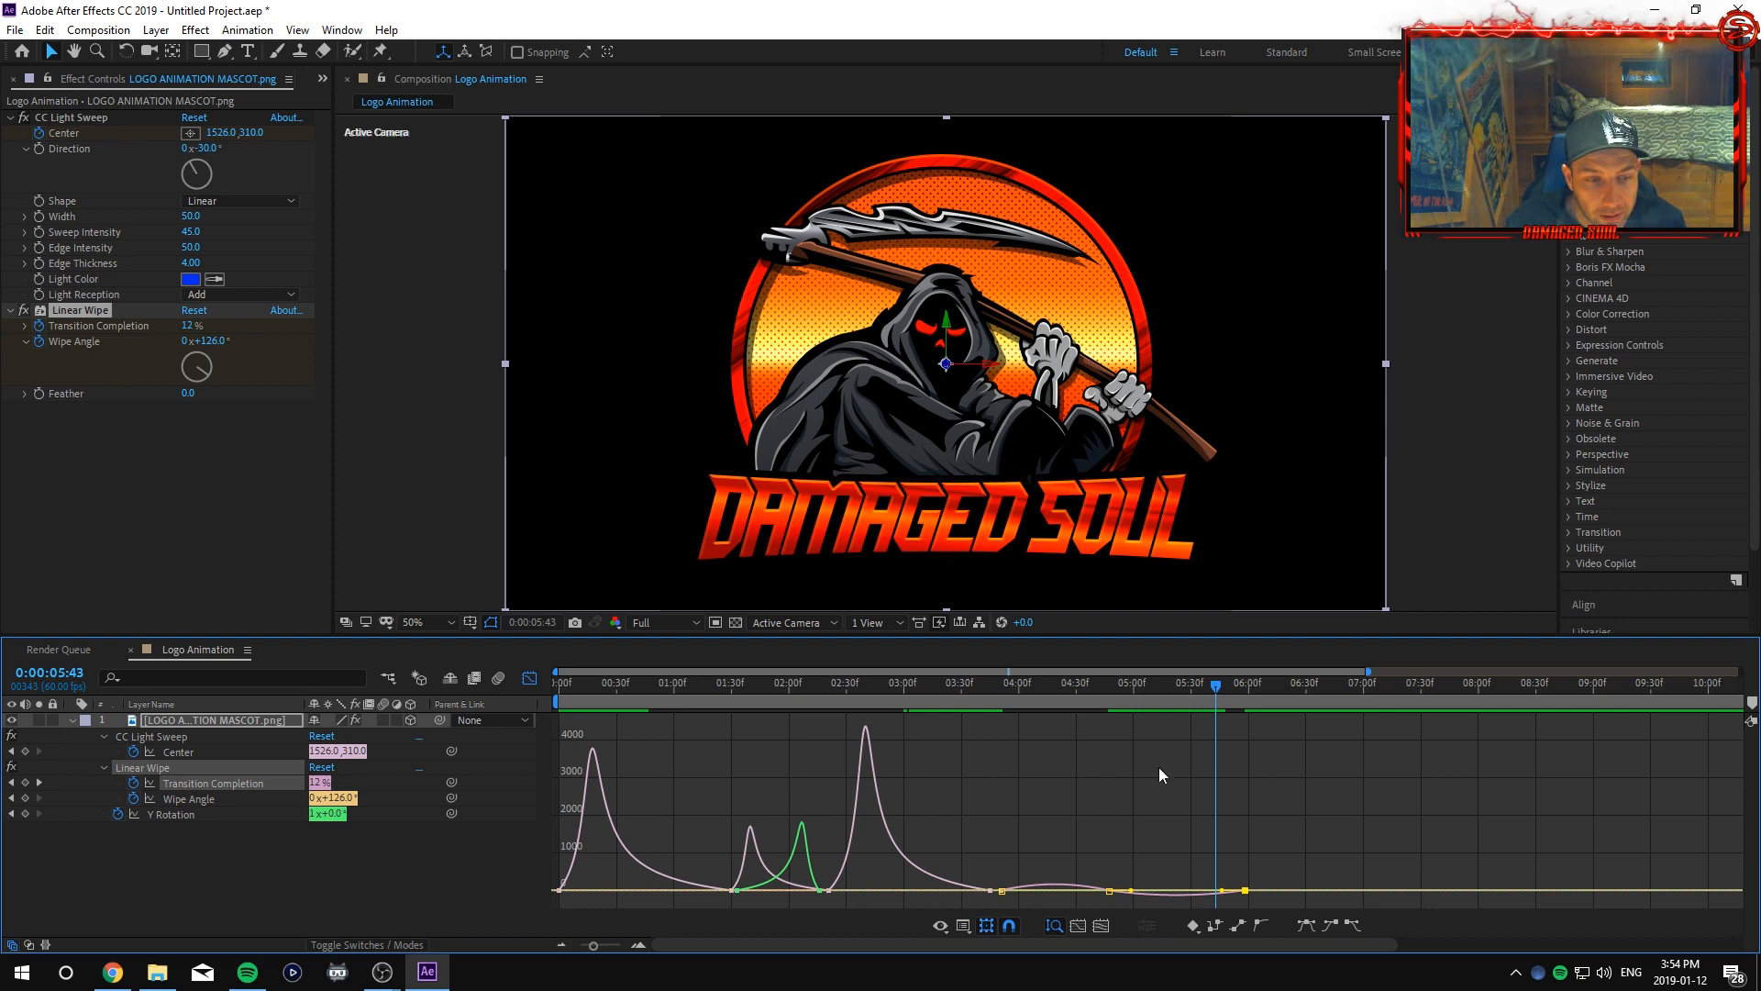
pyautogui.moveTo(1222, 890); pyautogui.dragTo(1141, 888)
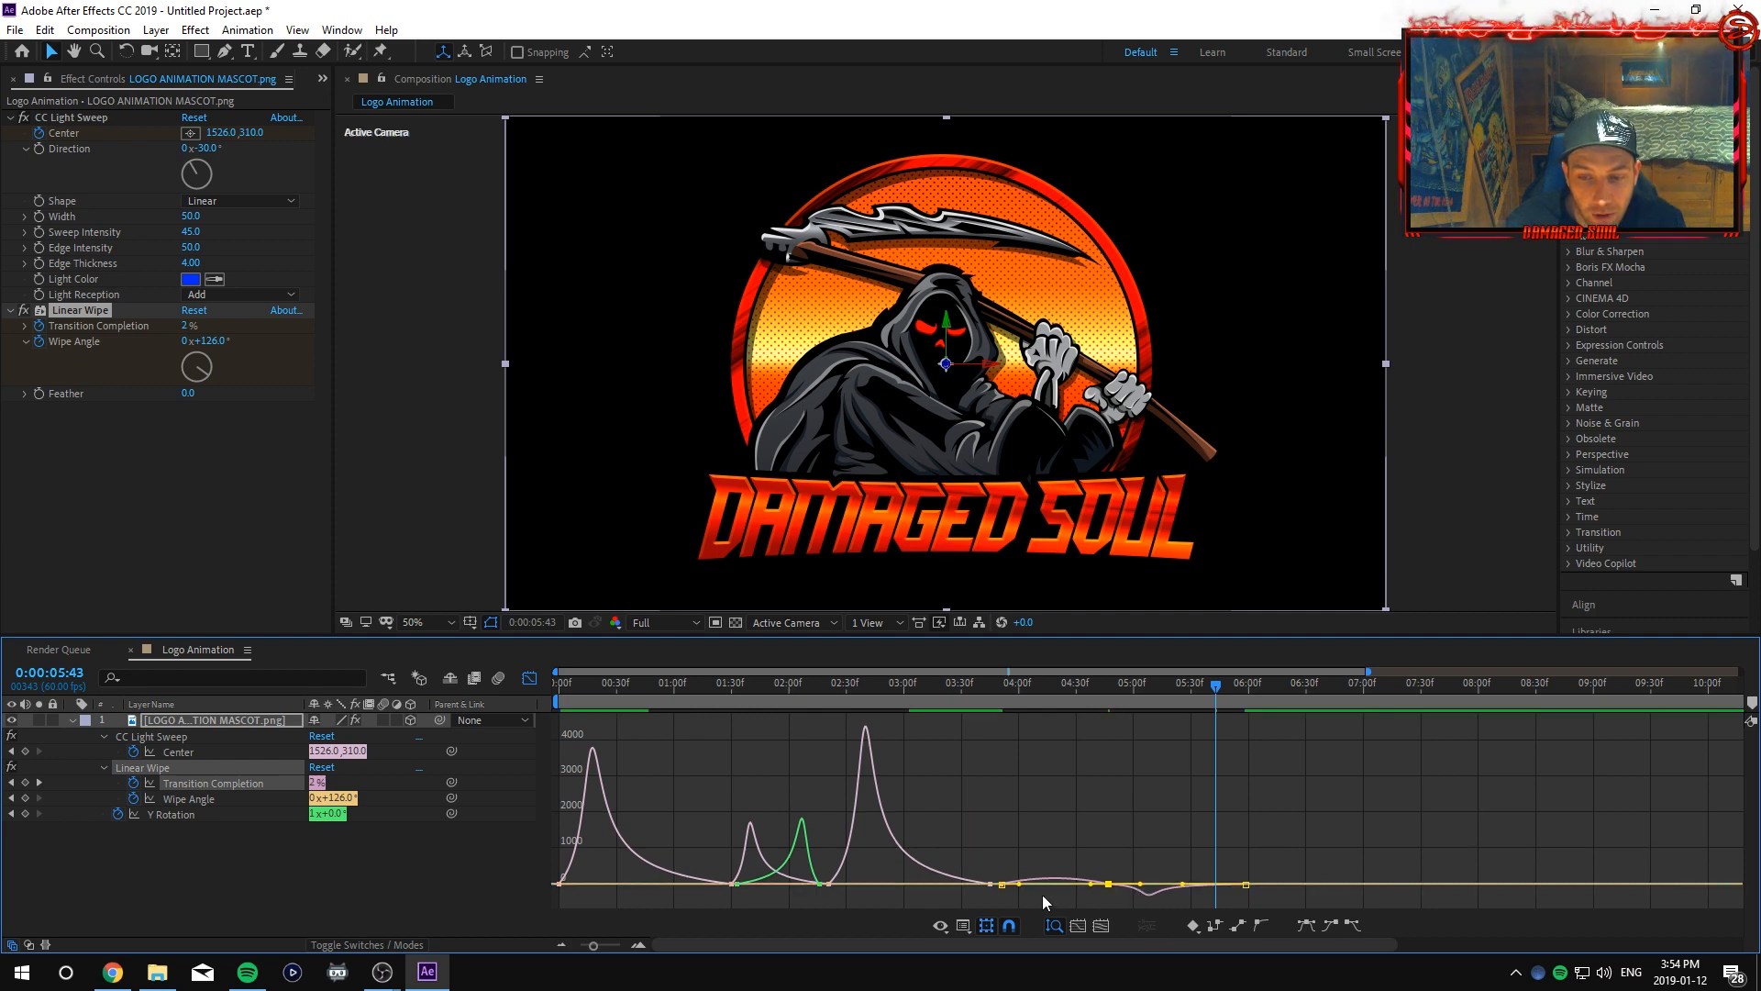
pyautogui.moveTo(1019, 884); pyautogui.dragTo(1073, 886)
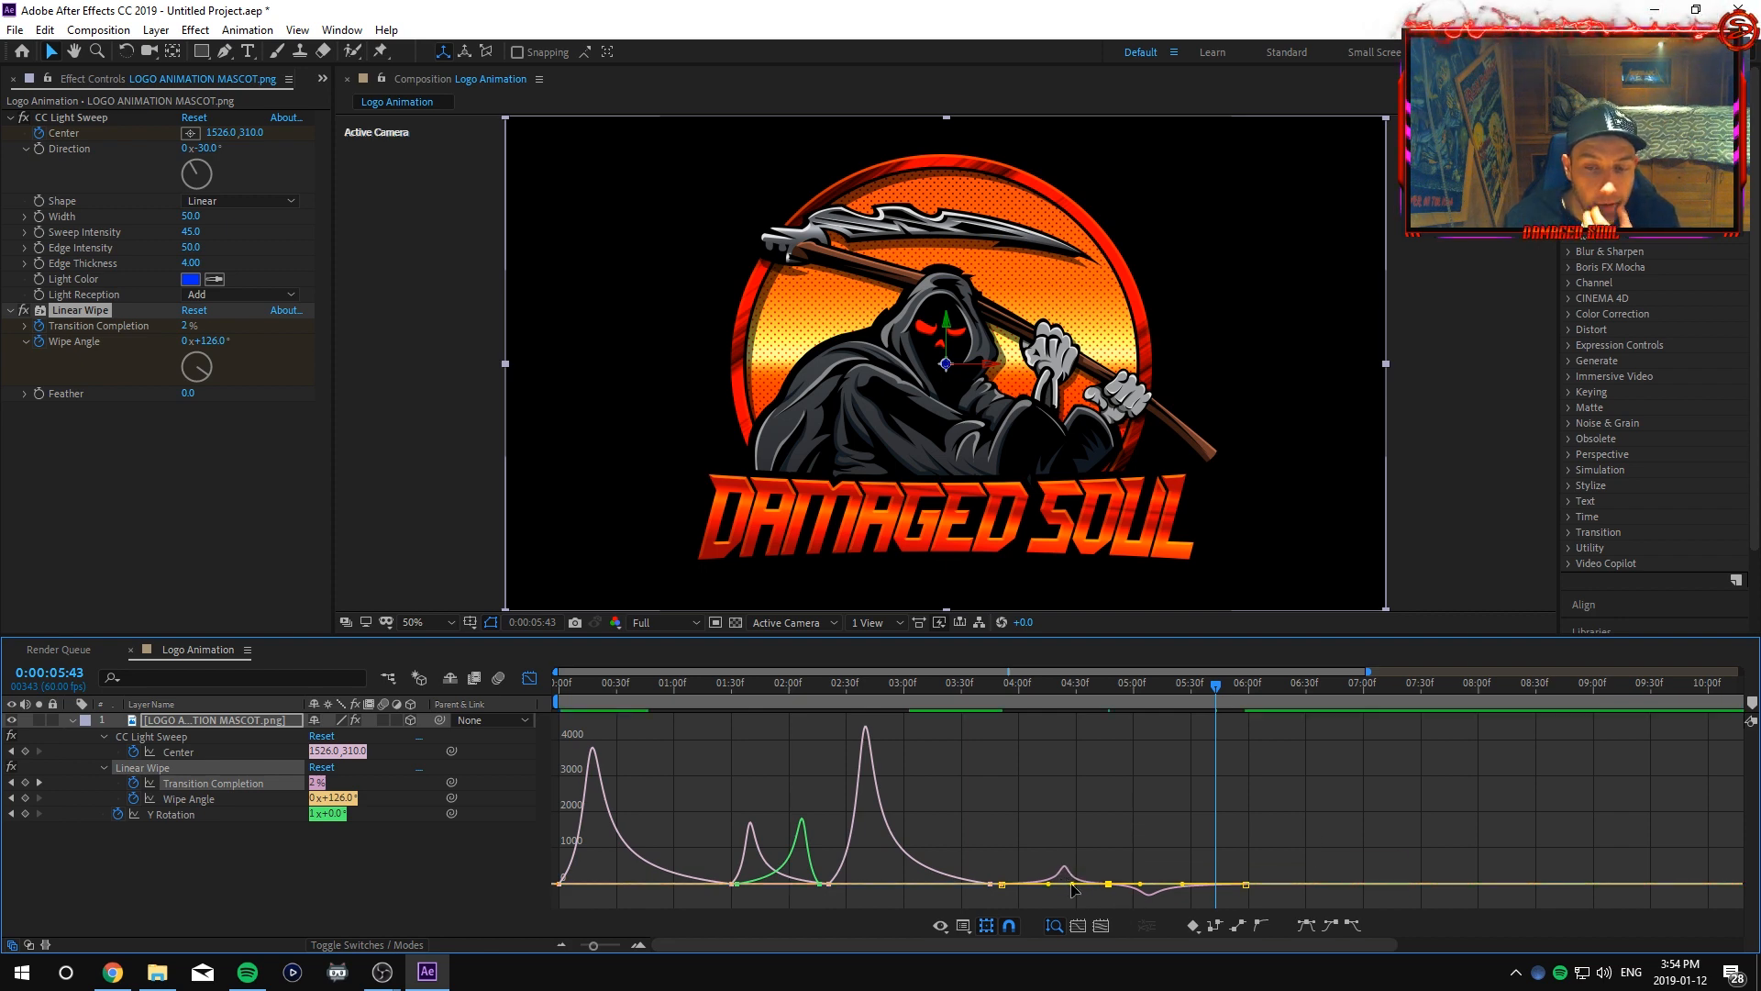
# Preview the reshaped Linear Wipe from 0:00:03:19.
pyautogui.click(939, 703)
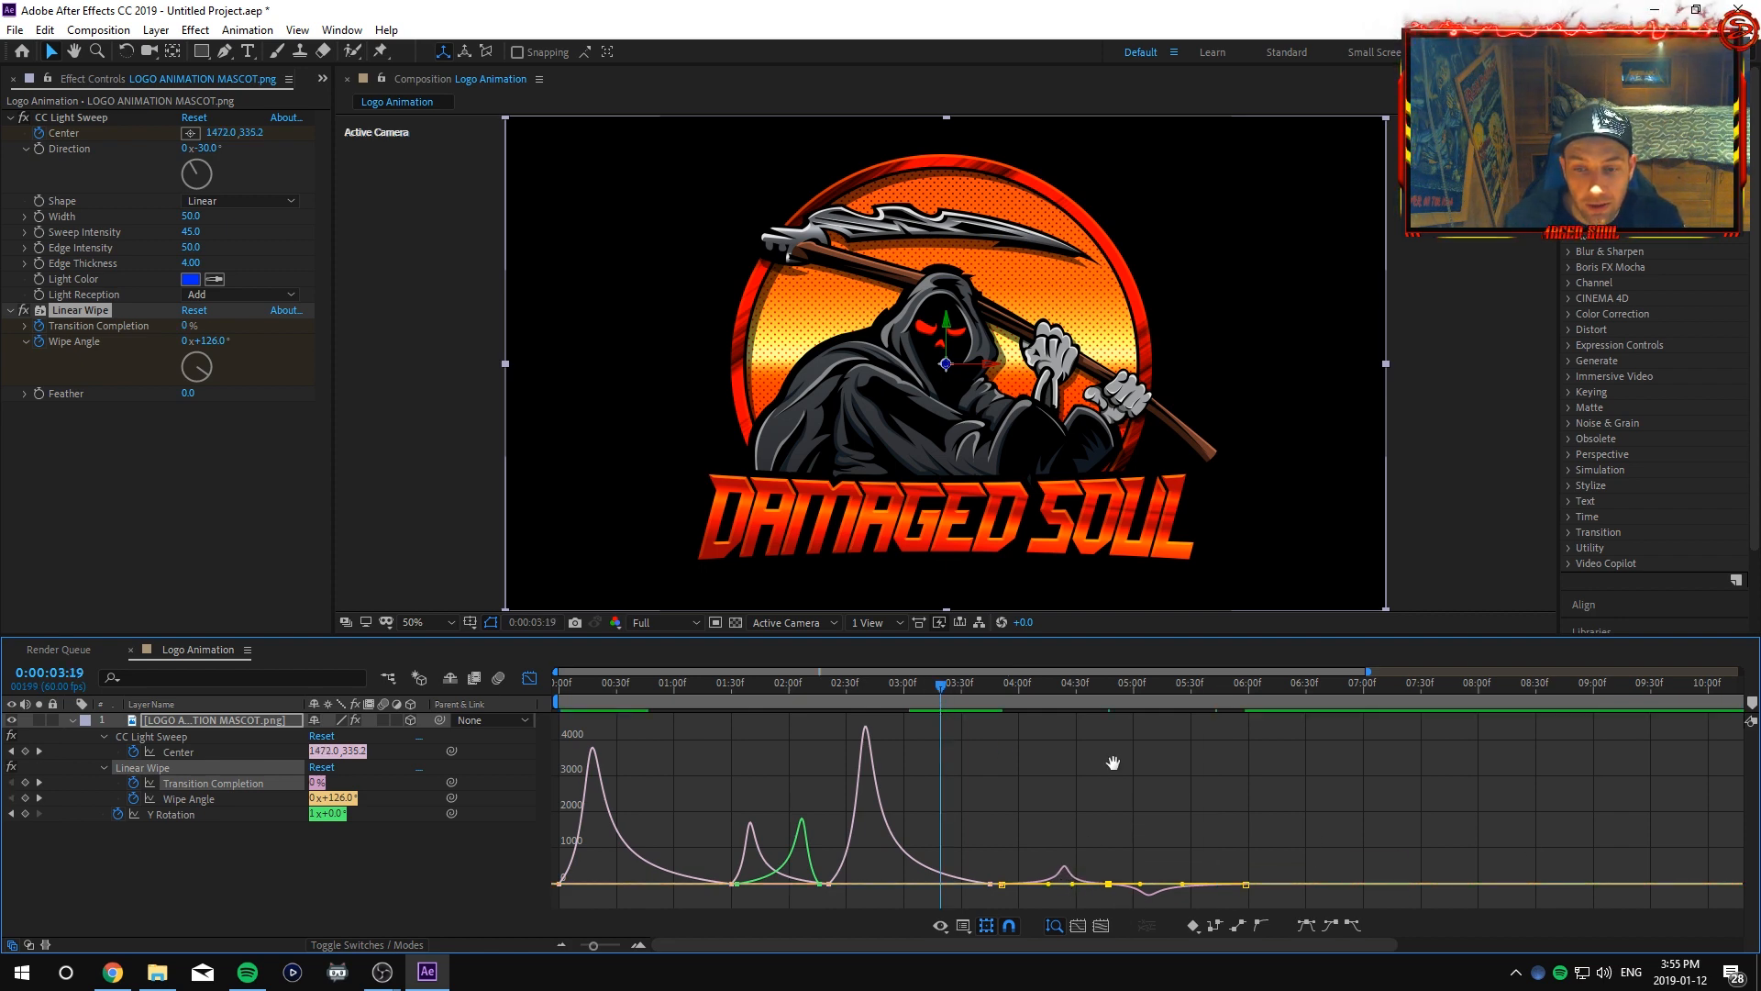
pyautogui.press('space')
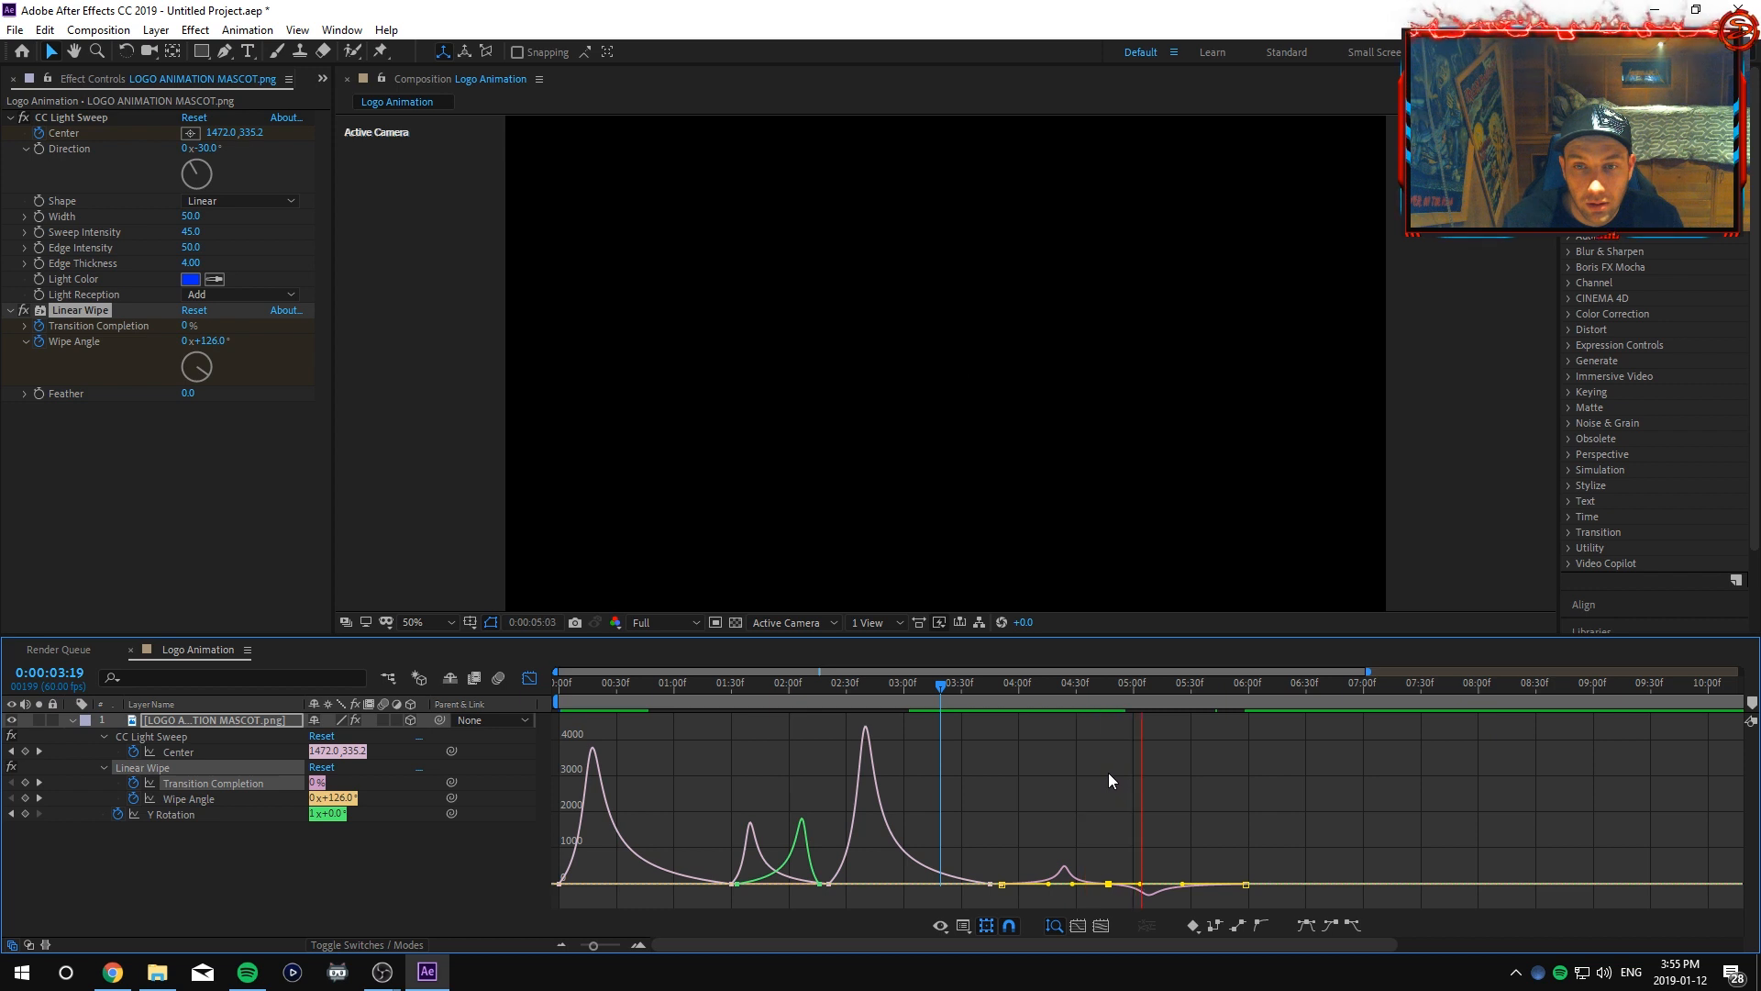
pyautogui.press('space')
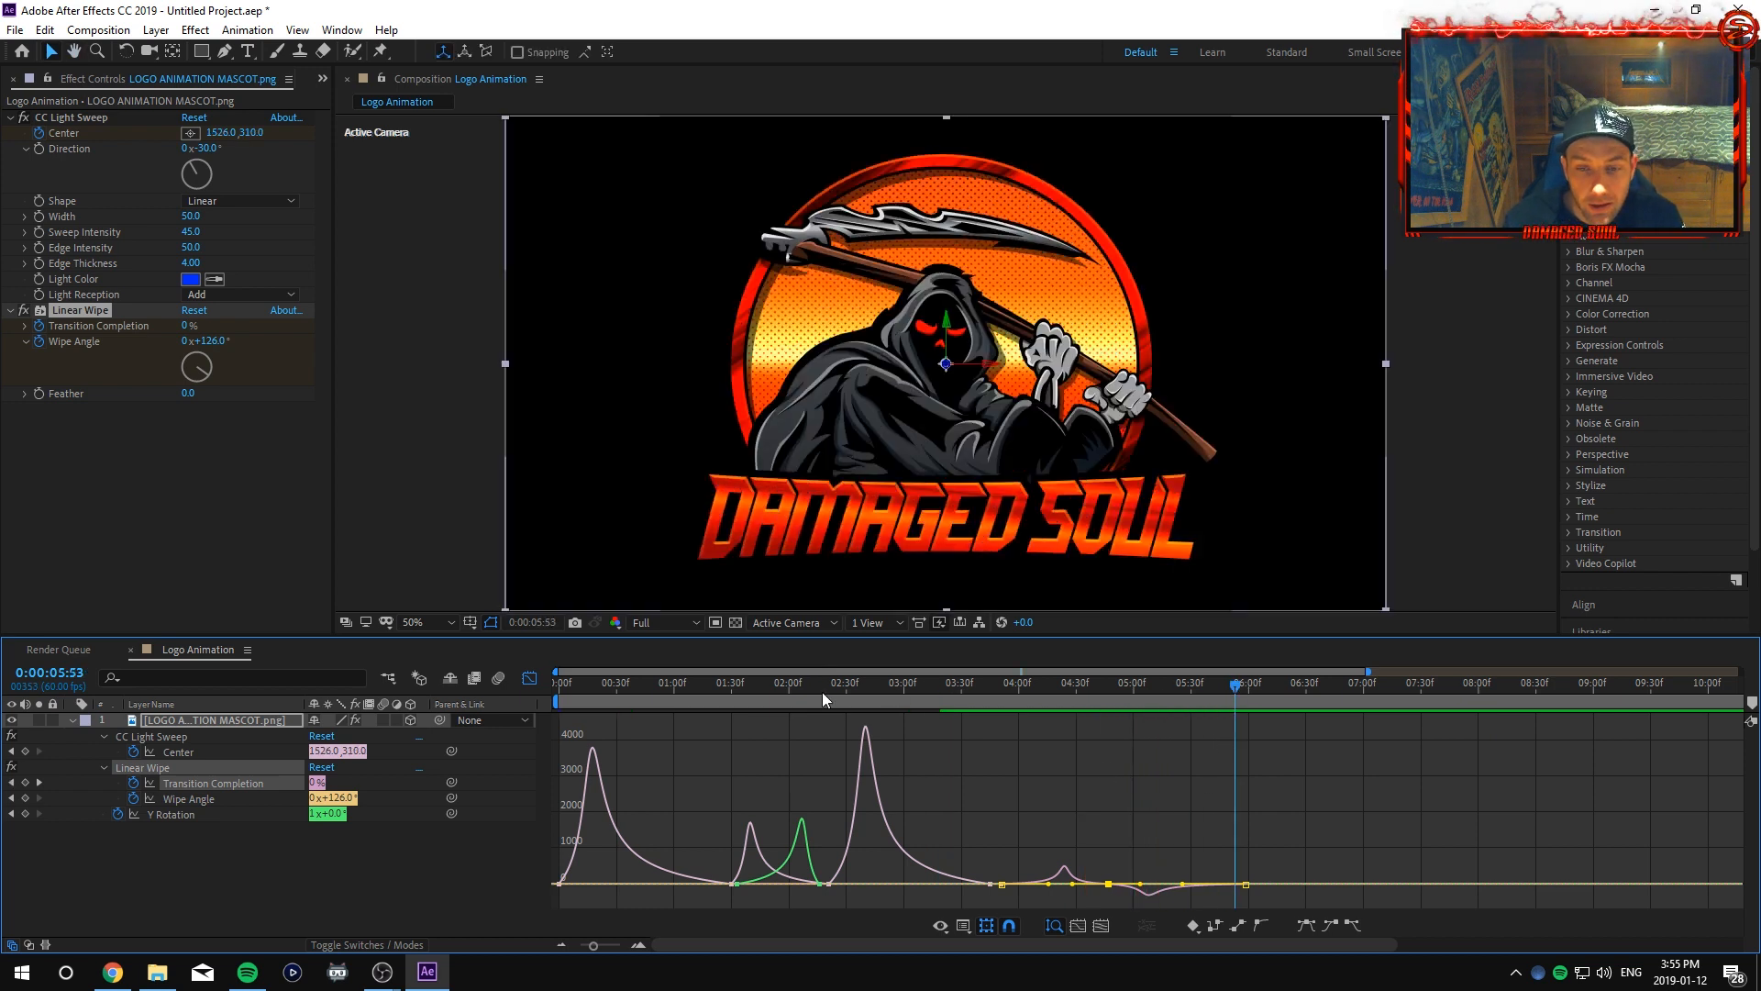
# Return from the Graph Editor to the keyframe view and play the whole logo animation from 0:00:00:00.
pyautogui.moveTo(1229, 688); pyautogui.dragTo(595, 680)
pyautogui.press('Home')
pyautogui.press('space')
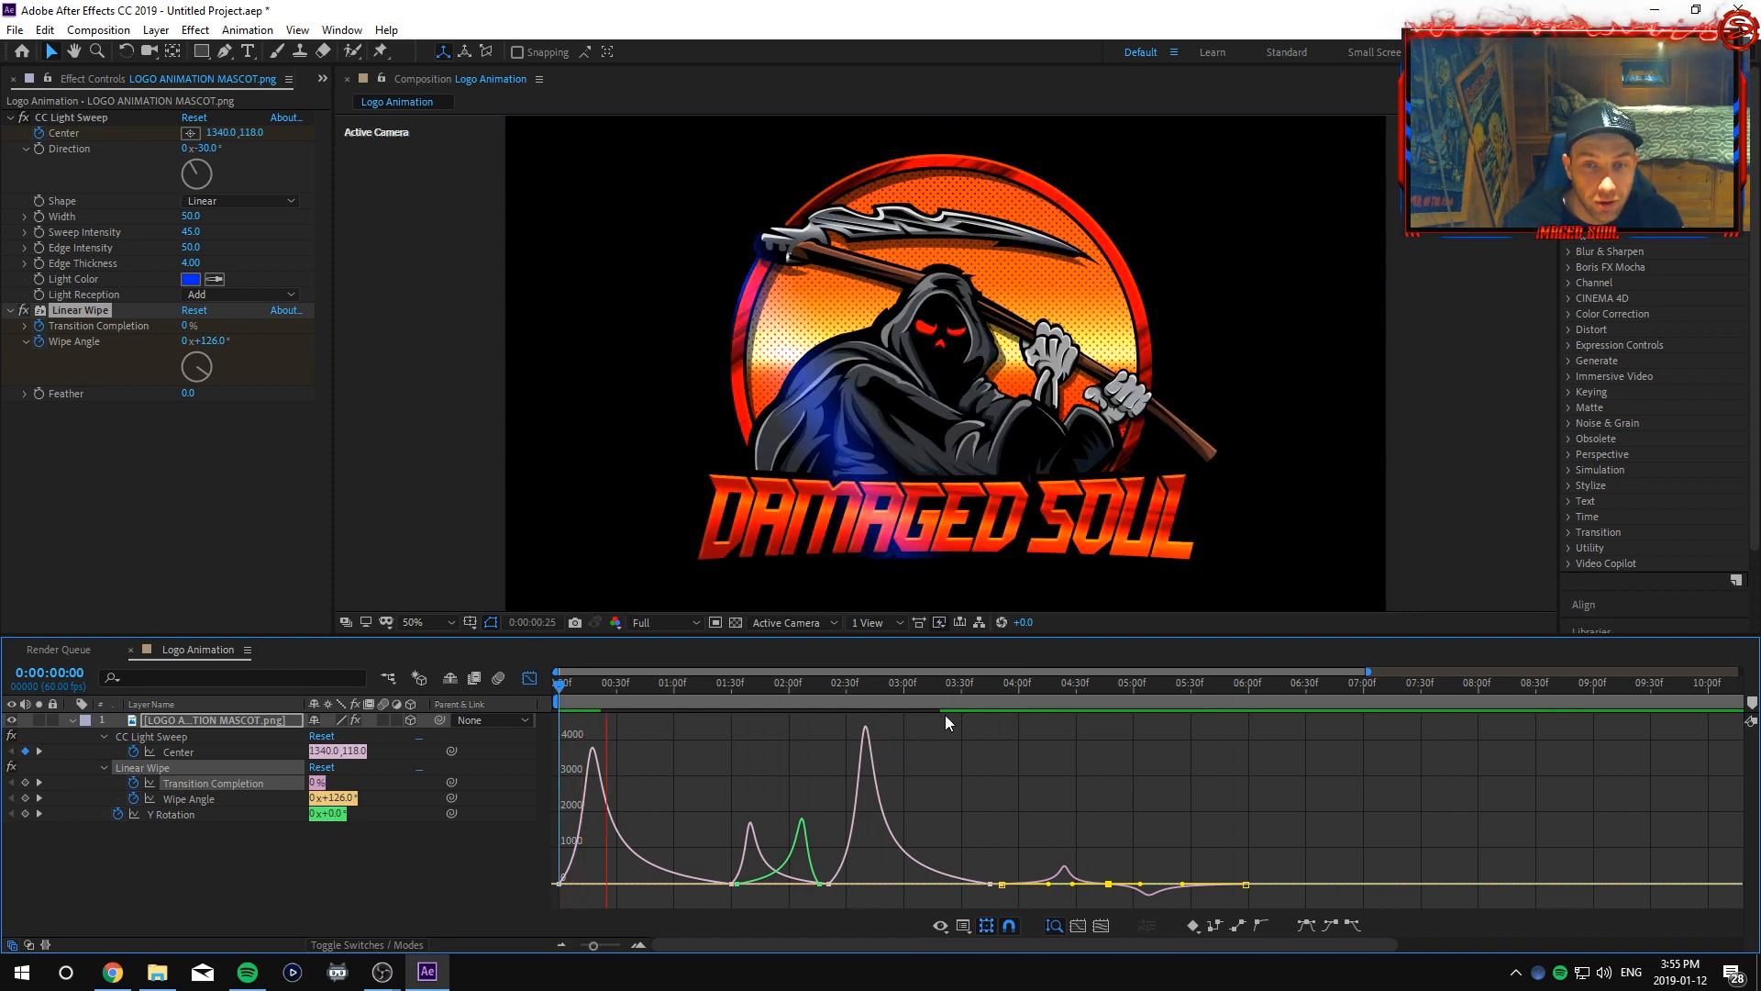
pyautogui.press('space')
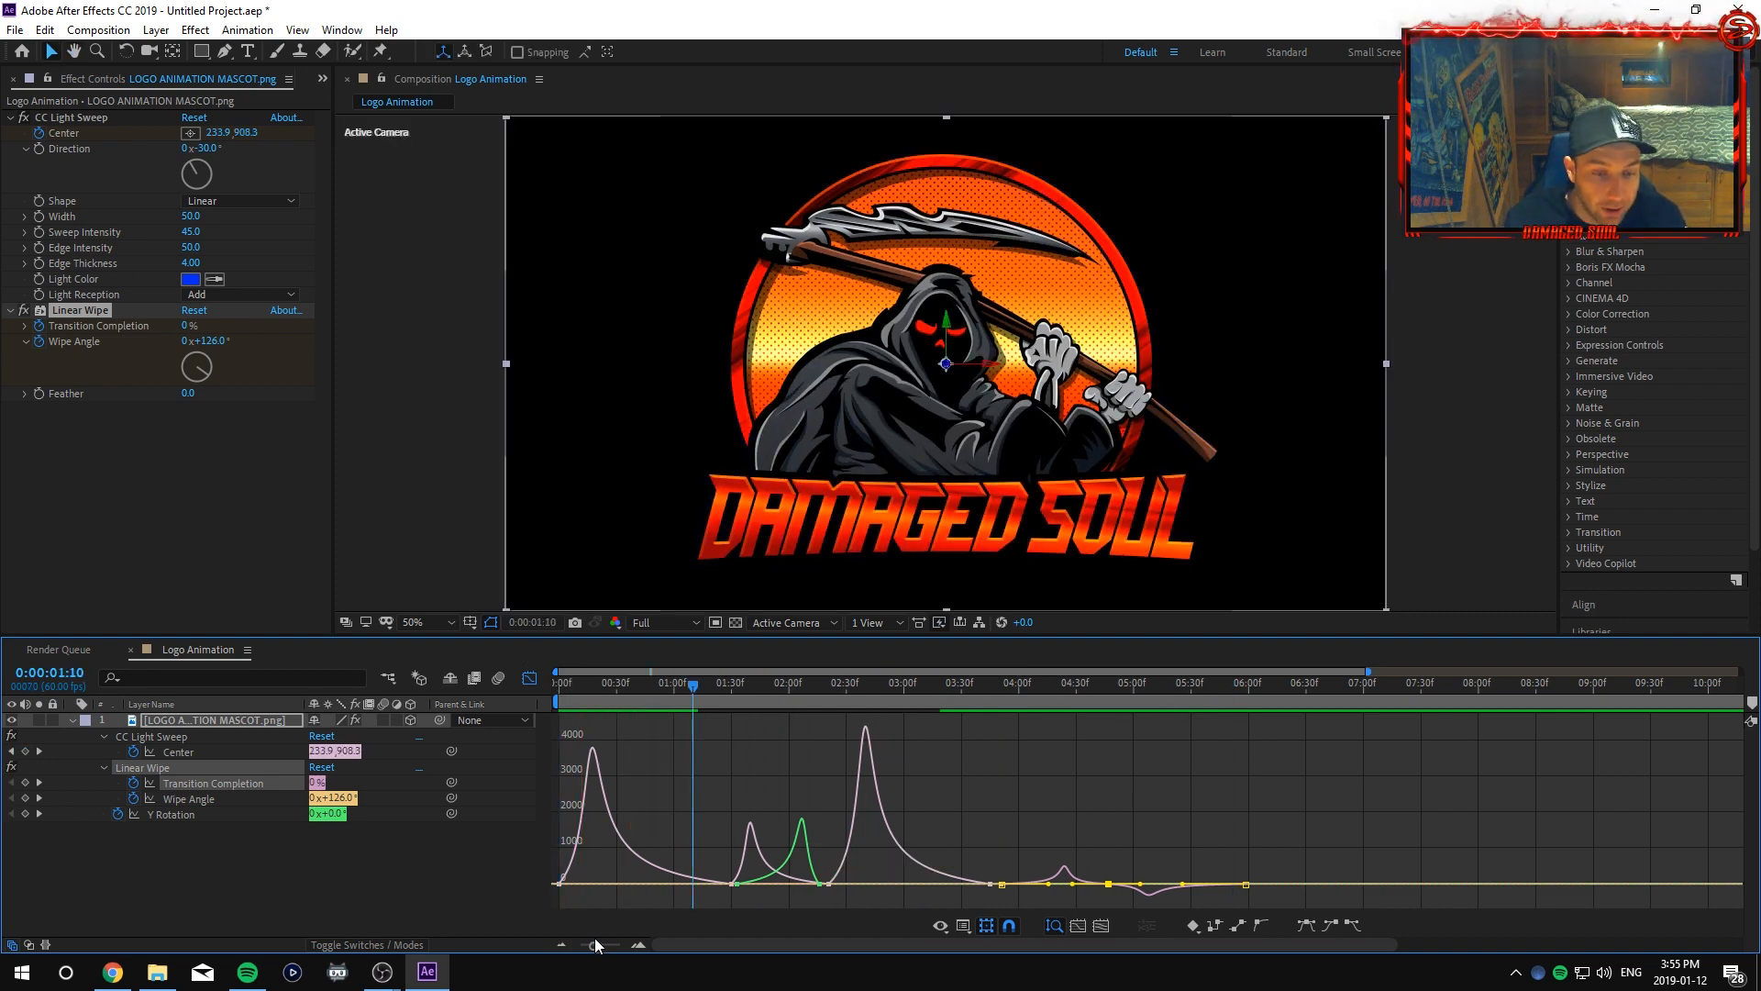
pyautogui.click(529, 679)
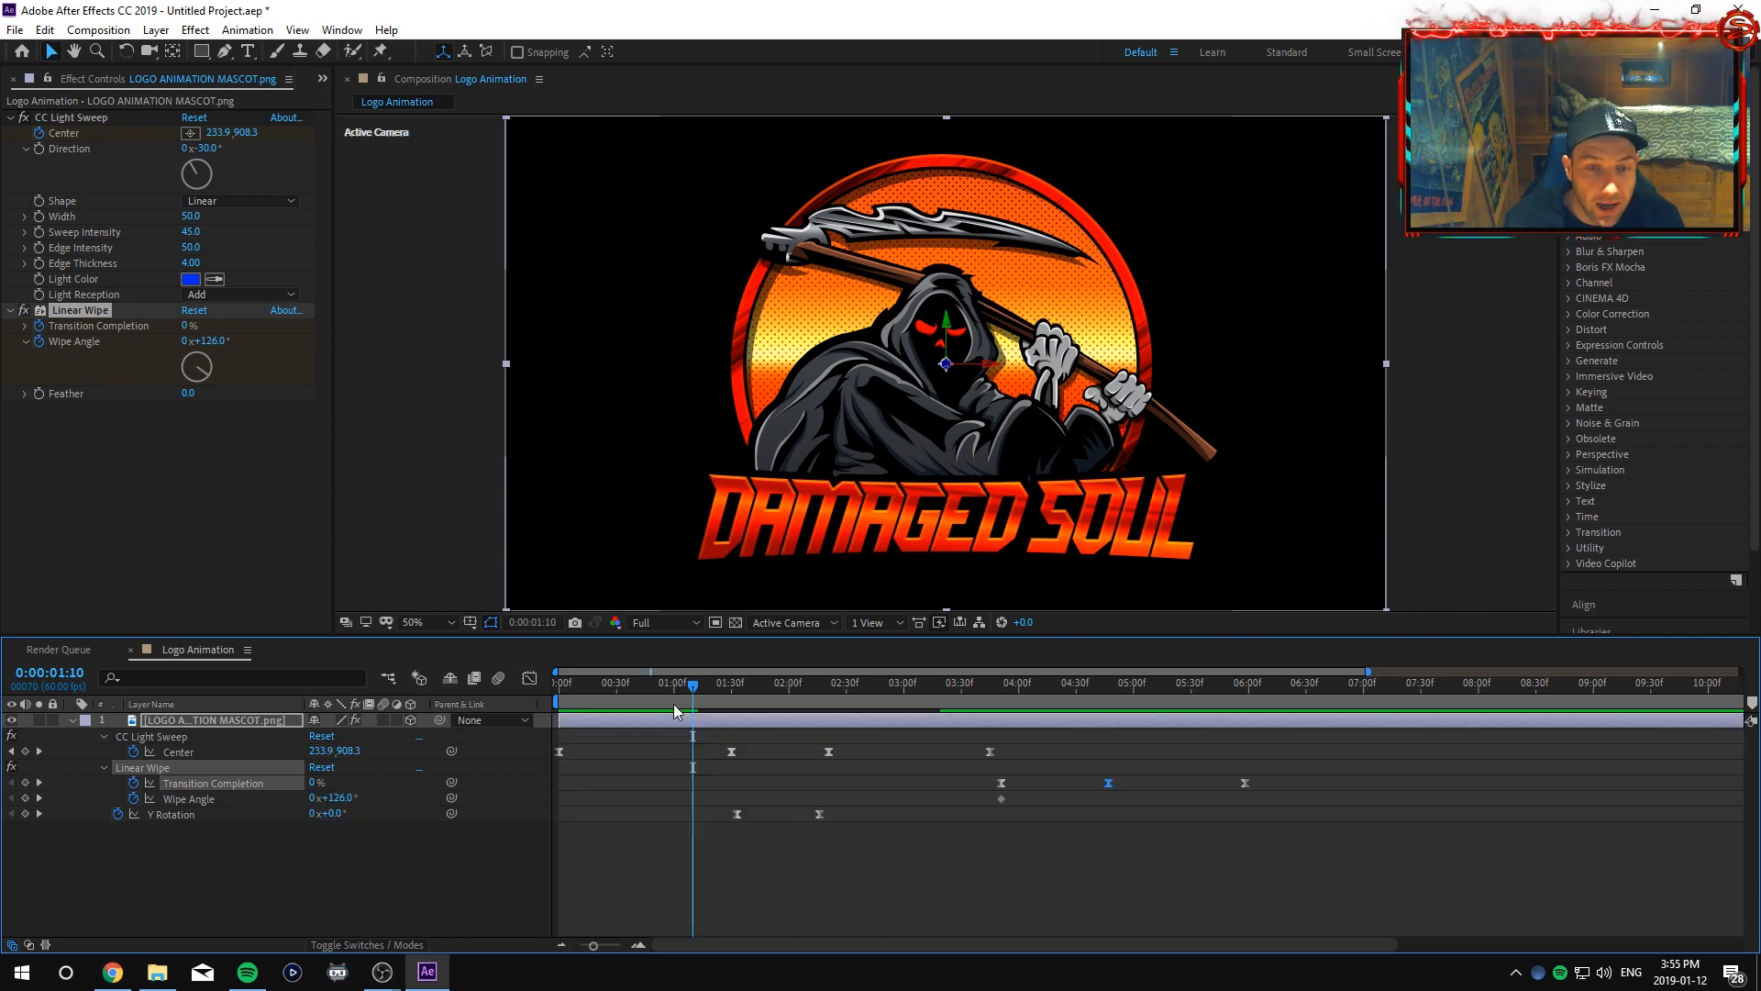
pyautogui.moveTo(698, 687); pyautogui.dragTo(641, 683)
pyautogui.press('Home')
pyautogui.press('space')
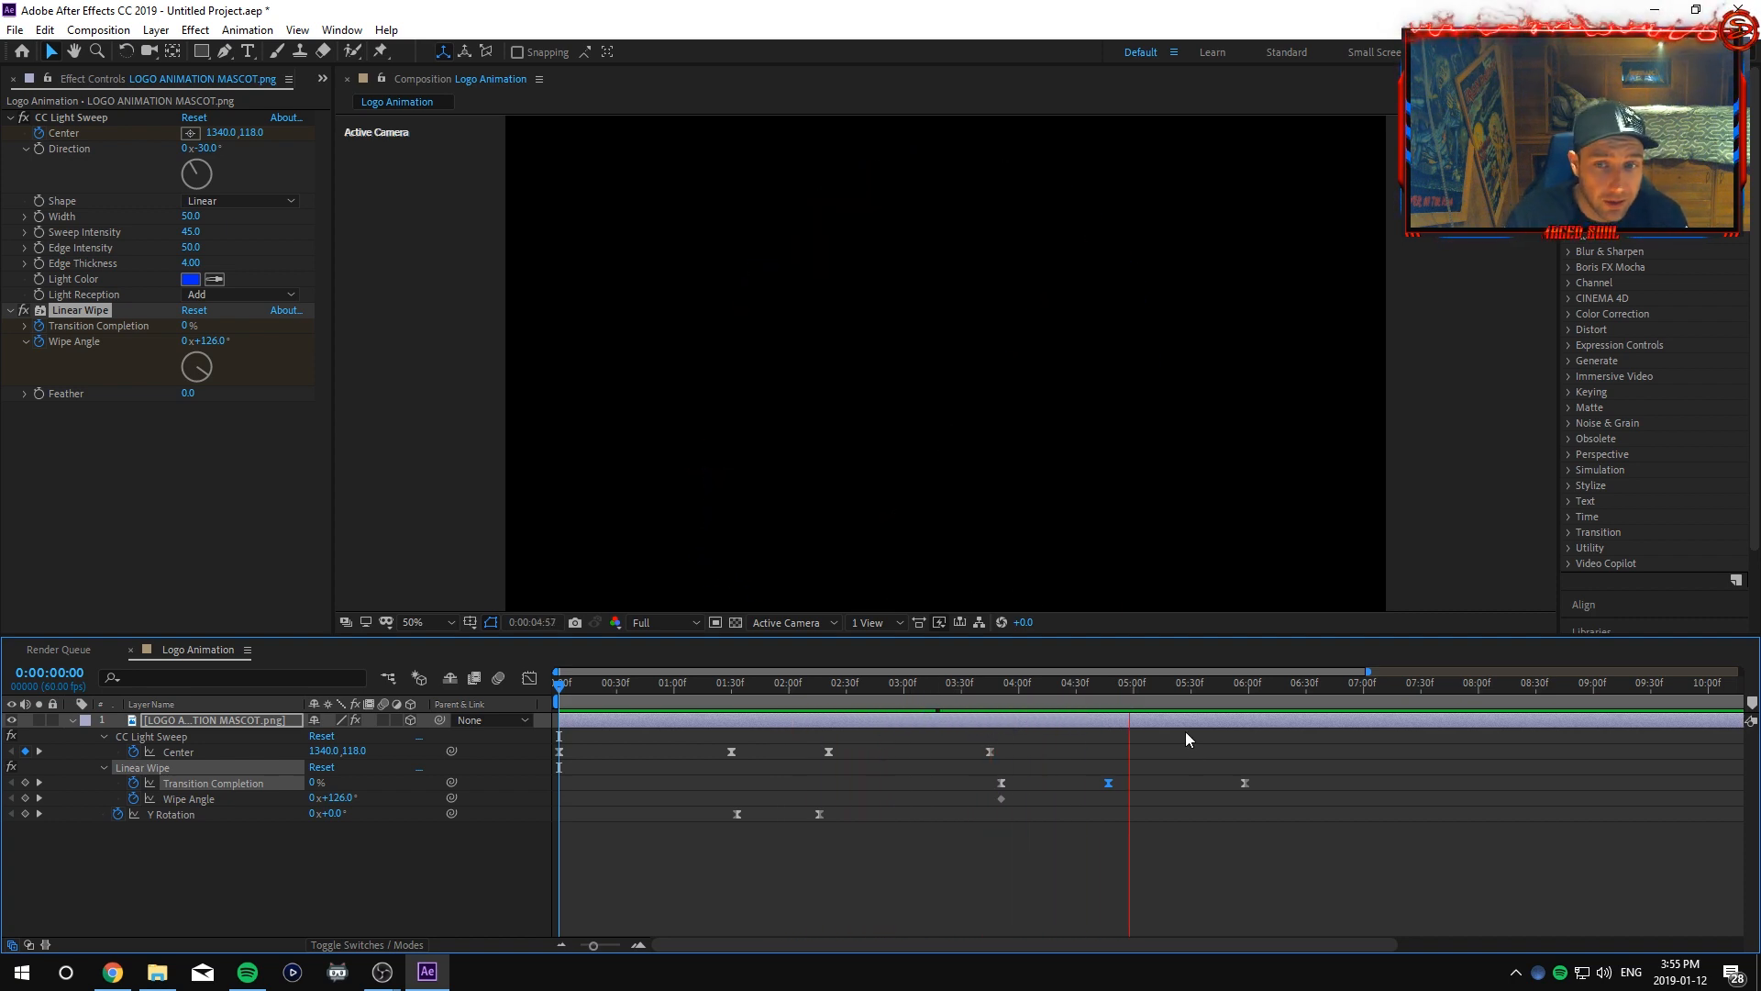
pyautogui.press('space')
pyautogui.press('space')
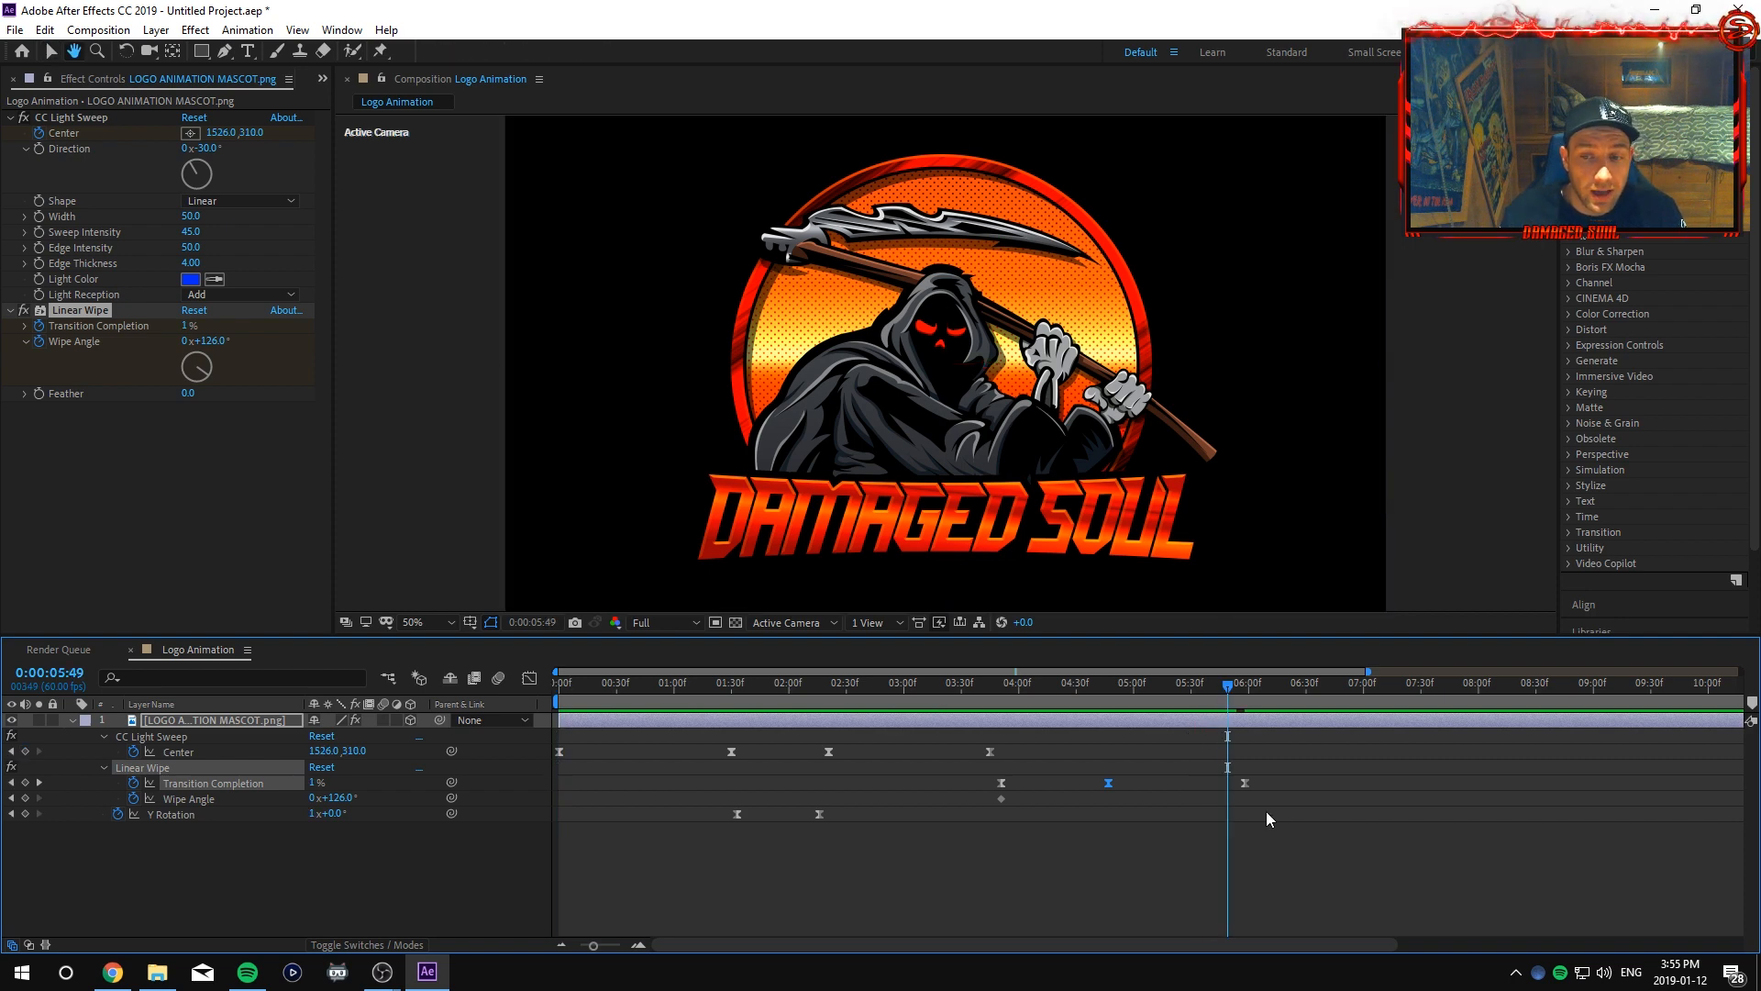
pyautogui.press('space')
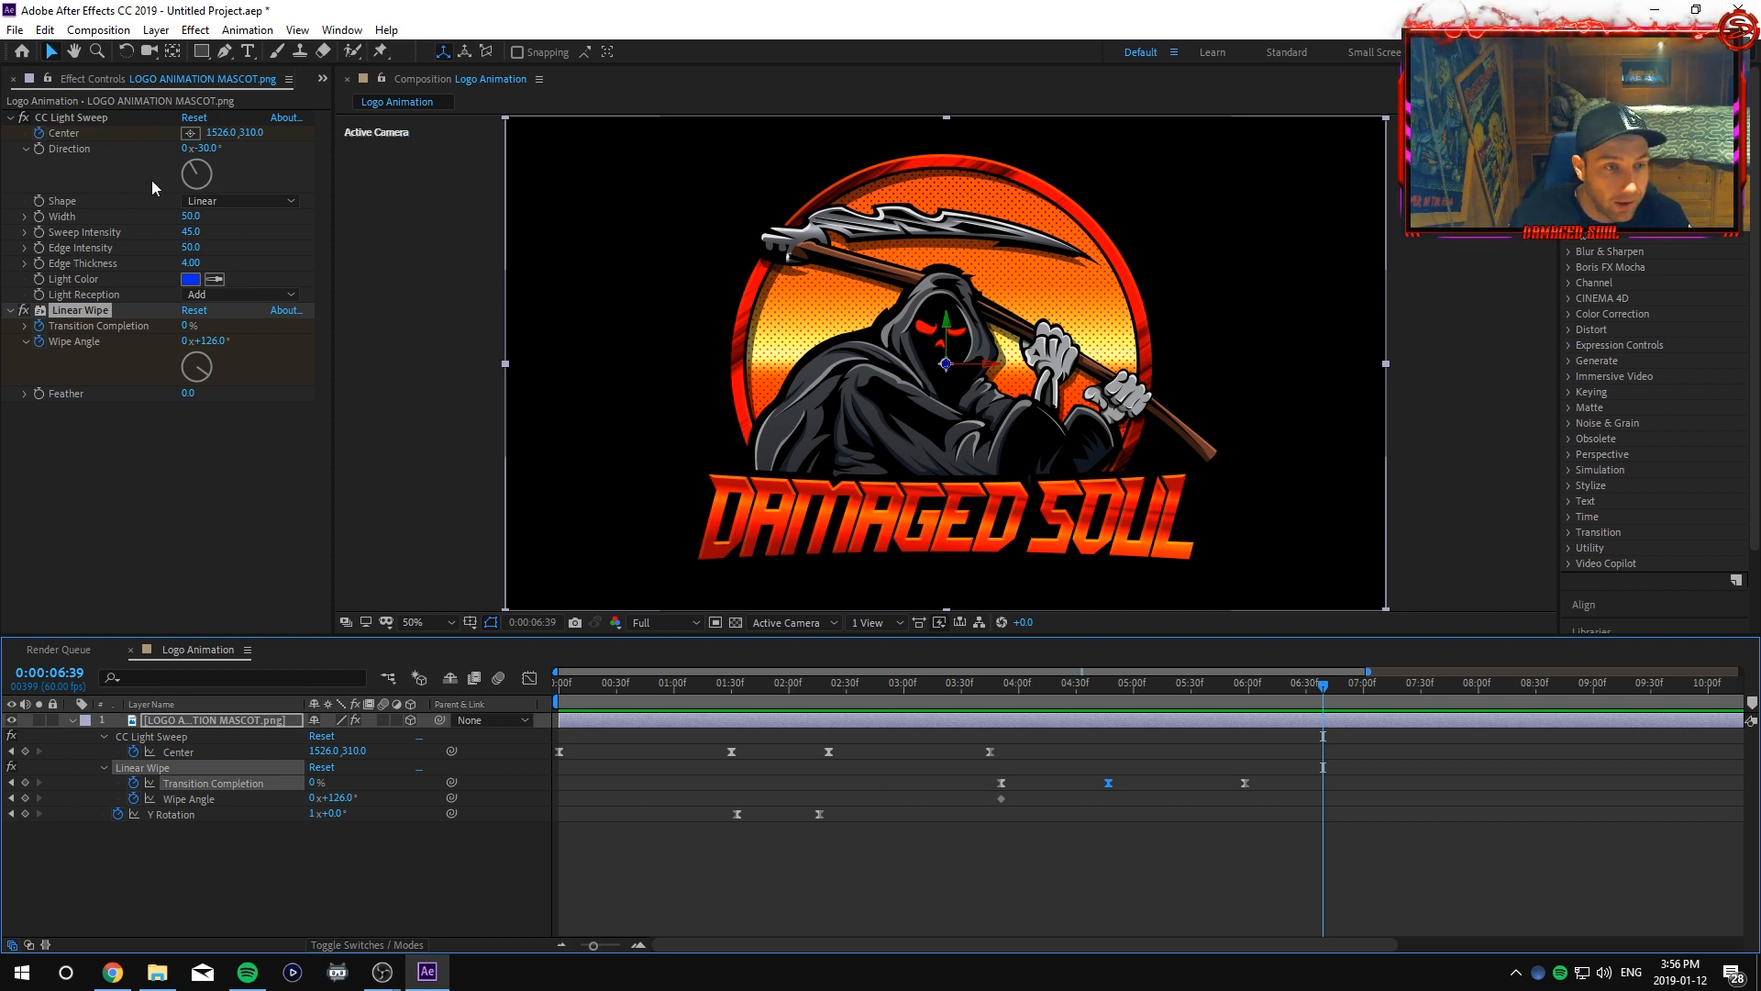
# Show the composition's transparency grid and return the current time to 0:00:00:00.
pyautogui.click(735, 623)
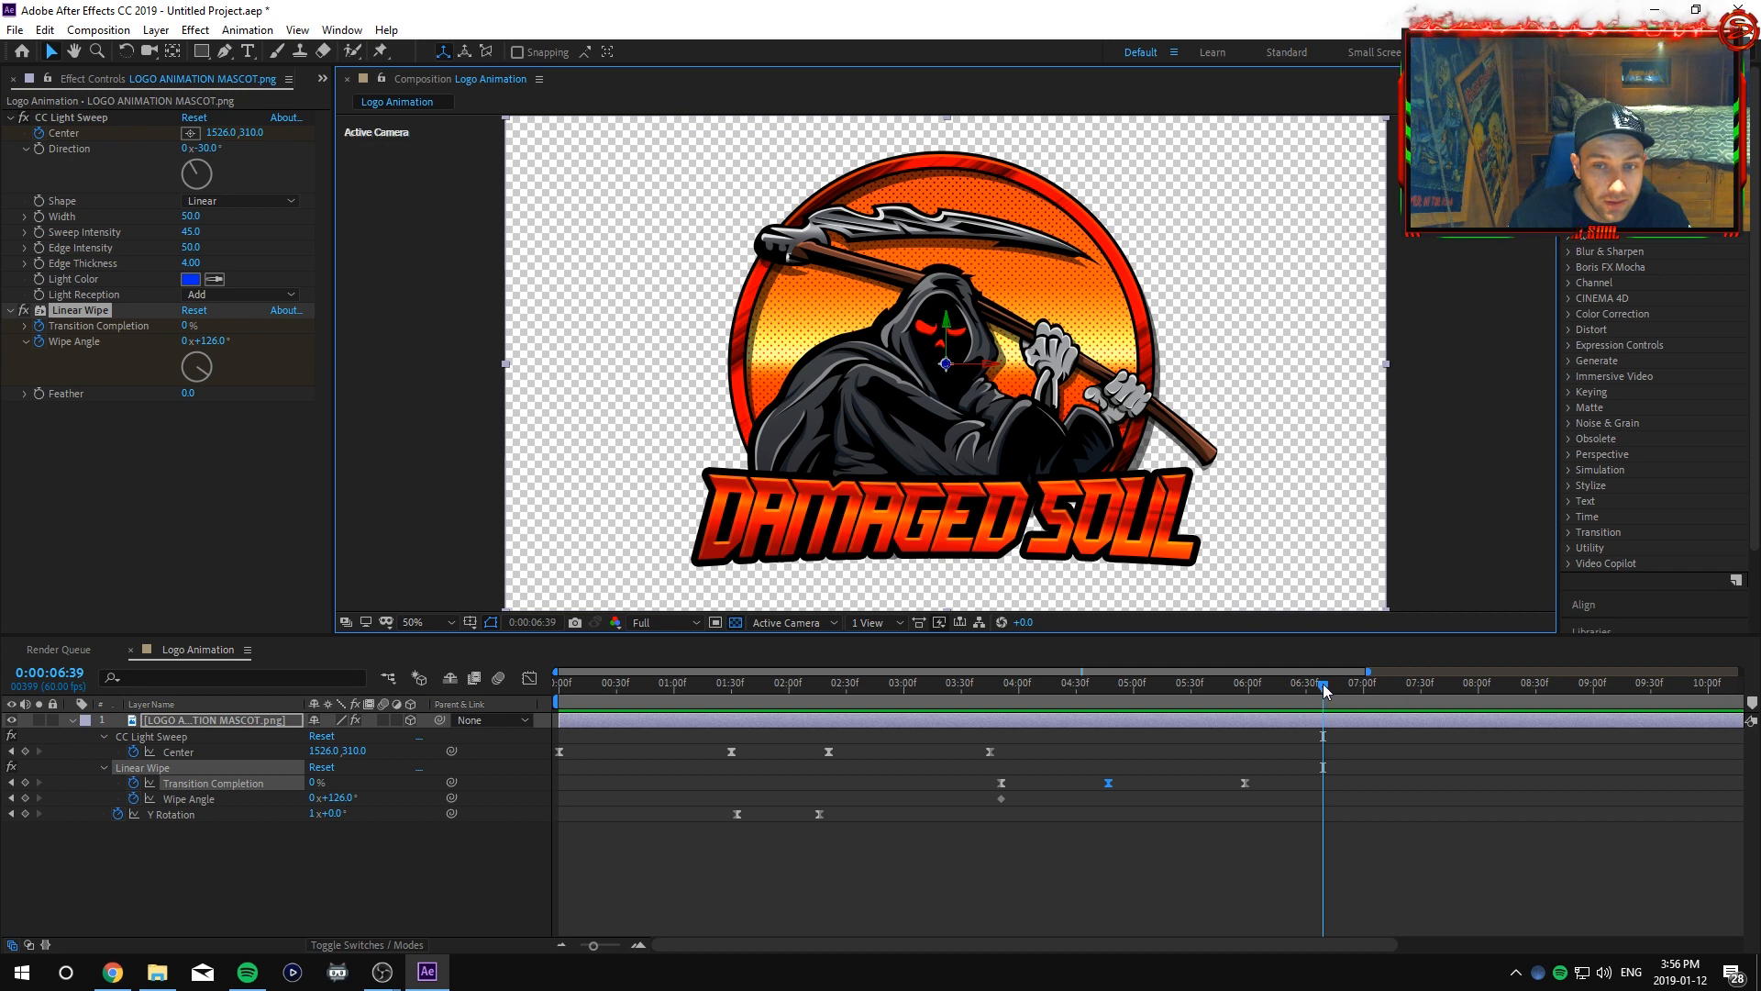
pyautogui.moveTo(1324, 694); pyautogui.dragTo(556, 694)
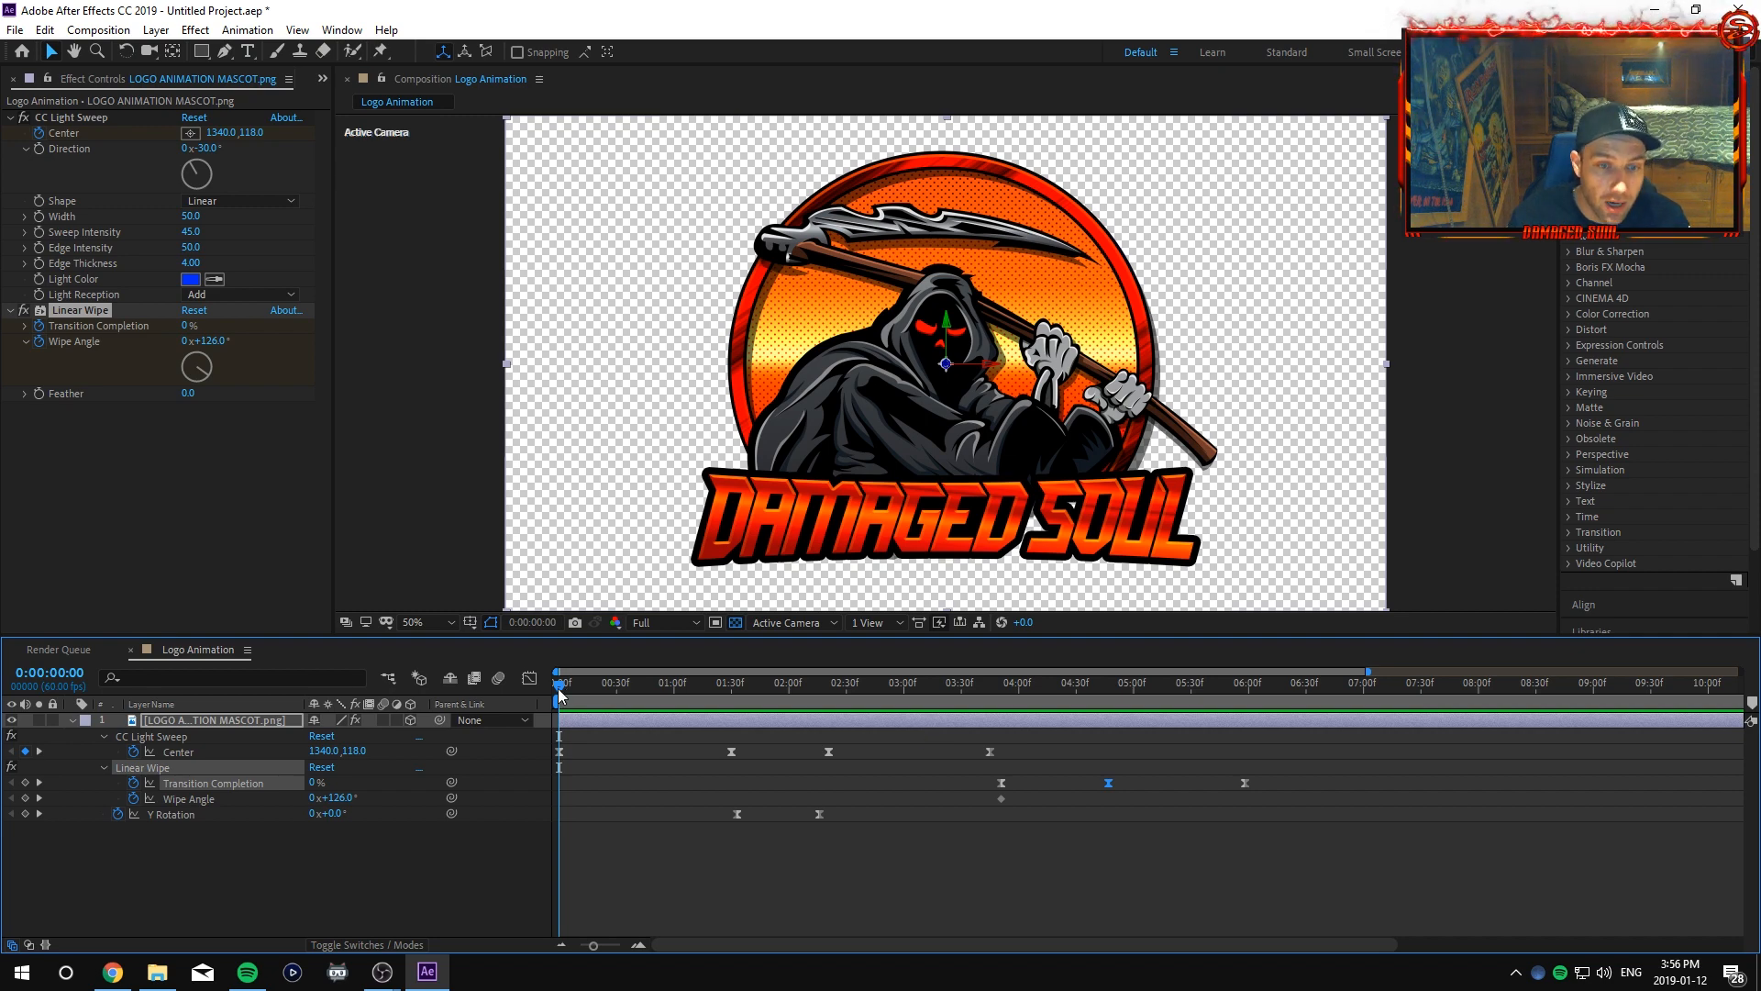
pyautogui.moveTo(560, 685)
pyautogui.mouseDown()
pyautogui.moveTo(757, 699)
pyautogui.moveTo(532, 691)
pyautogui.mouseUp()
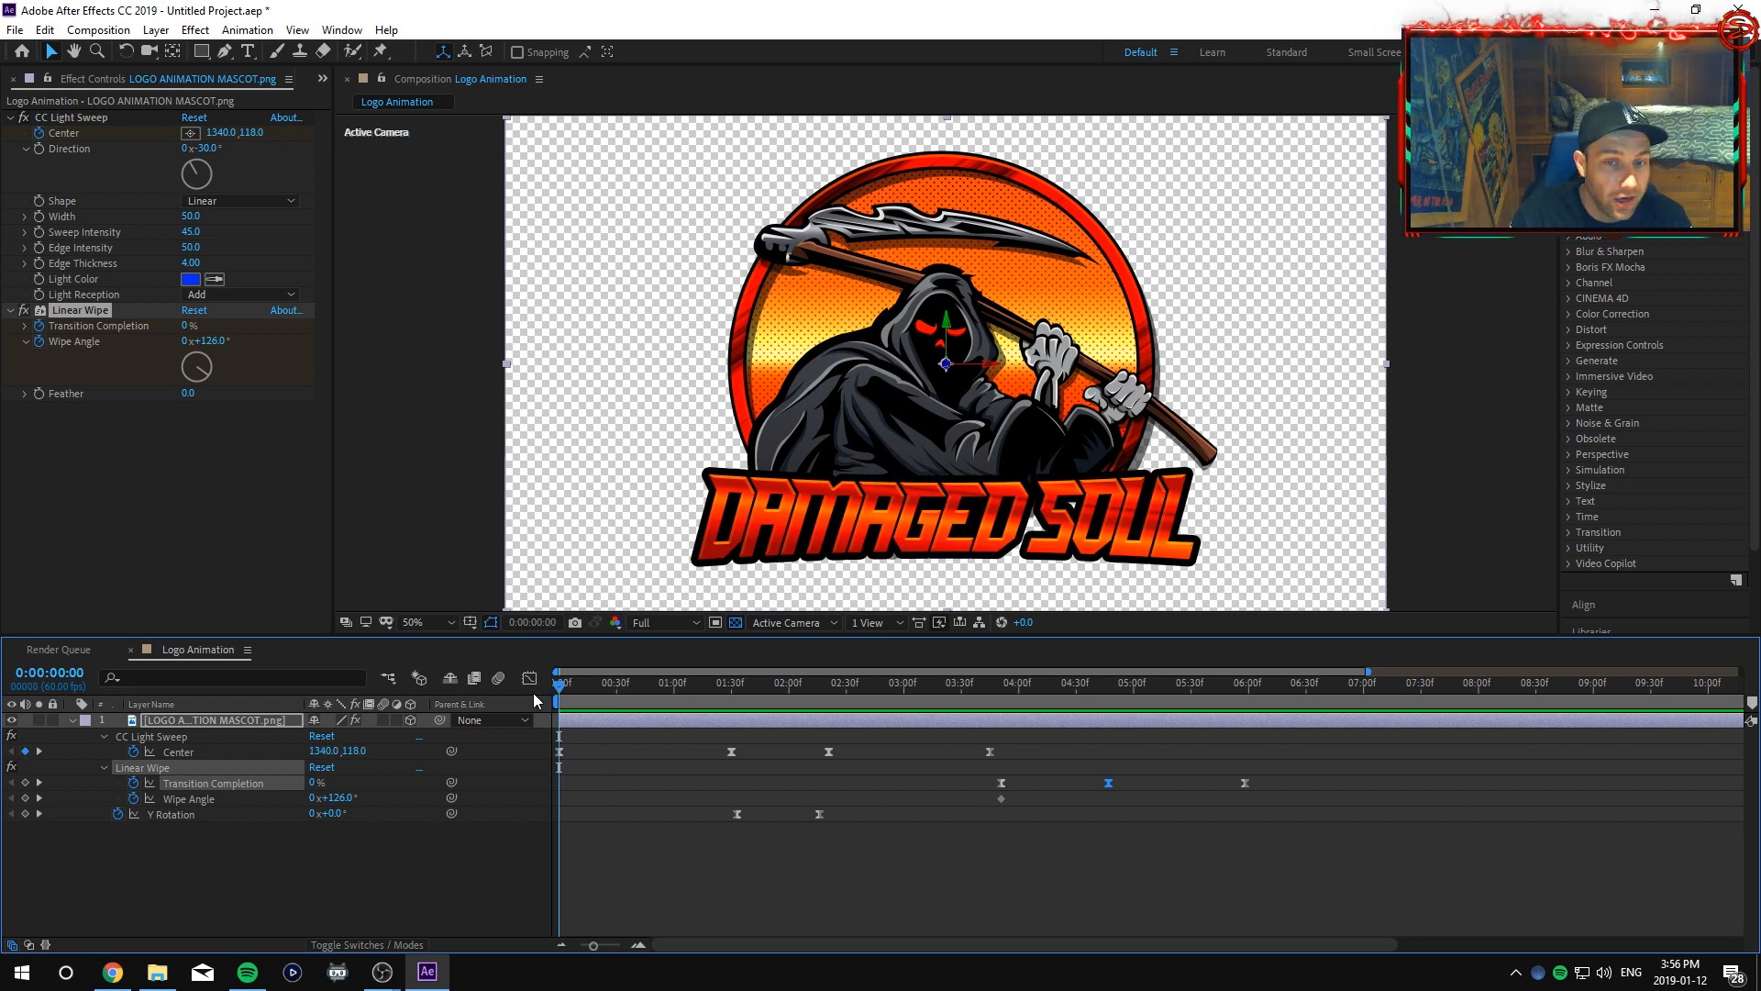